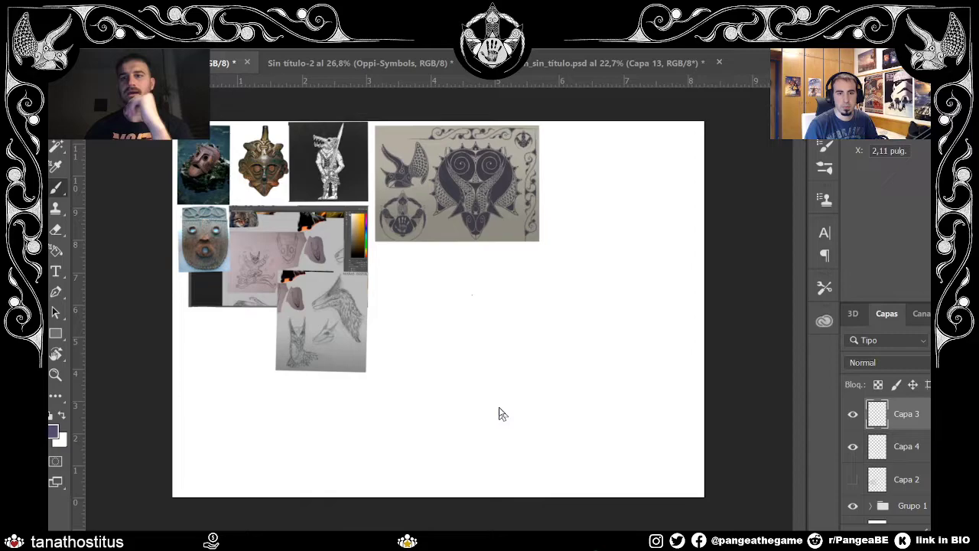
click(504, 382)
drag(474, 367, 617, 339)
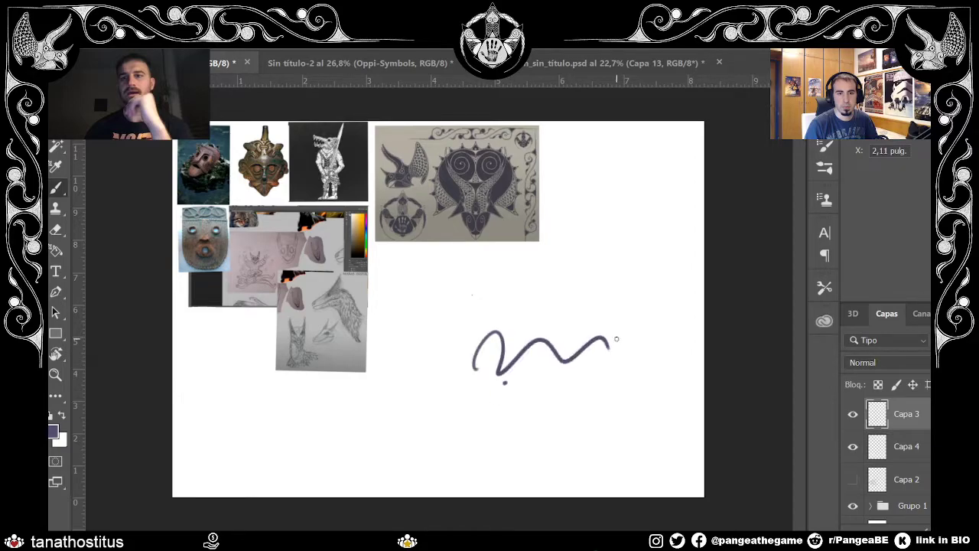
key(ctrl+z)
key(e)
drag(497, 395, 514, 371)
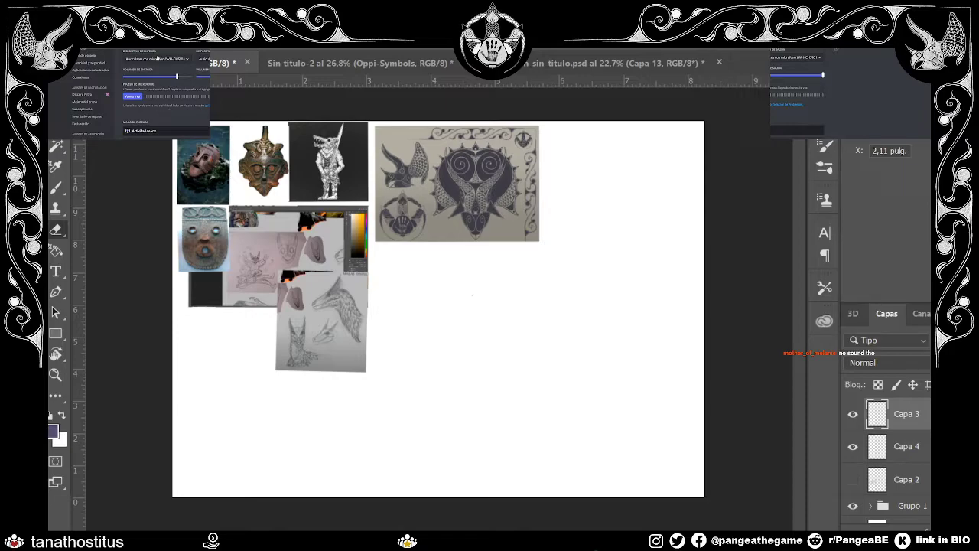
Step: In Discord's voice settings, set both the output device and the input device to Default
click(802, 58)
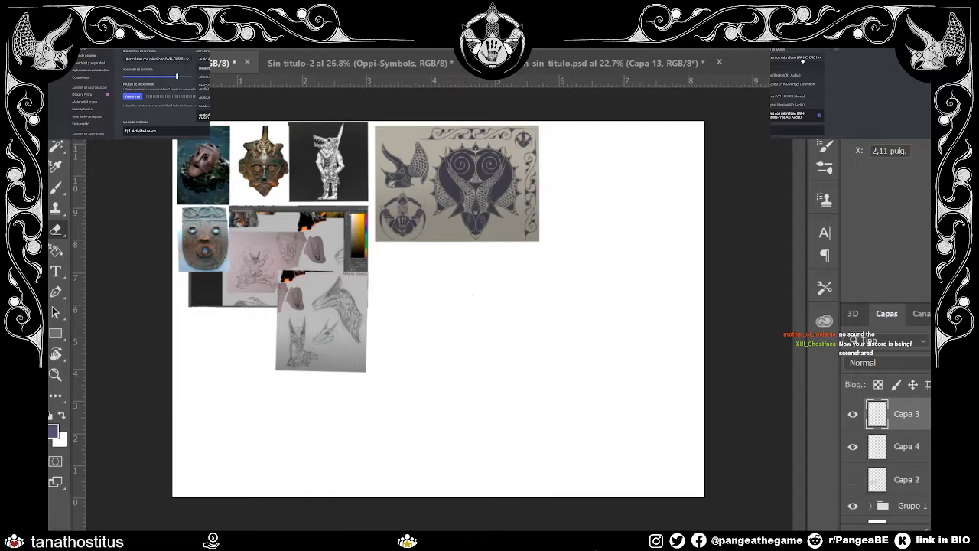
click(796, 97)
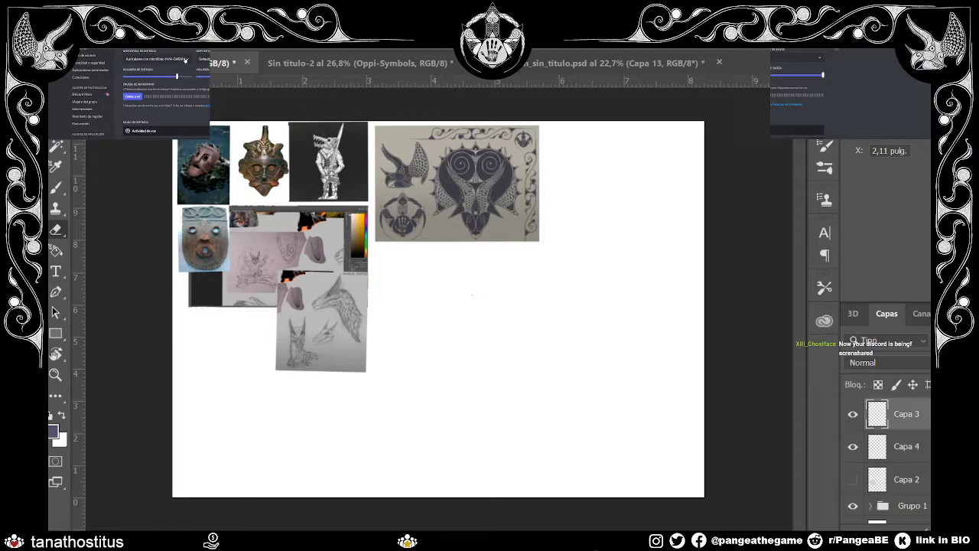
click(186, 60)
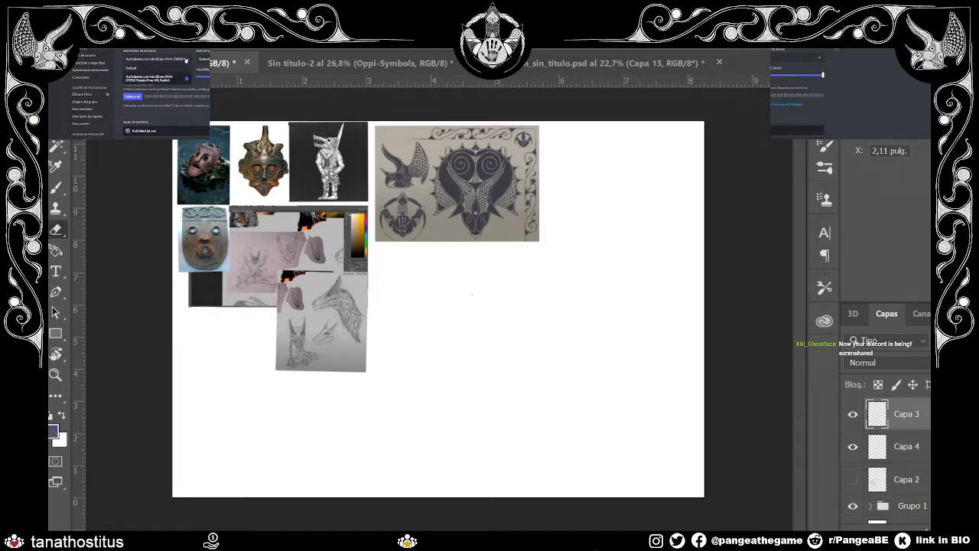
click(175, 70)
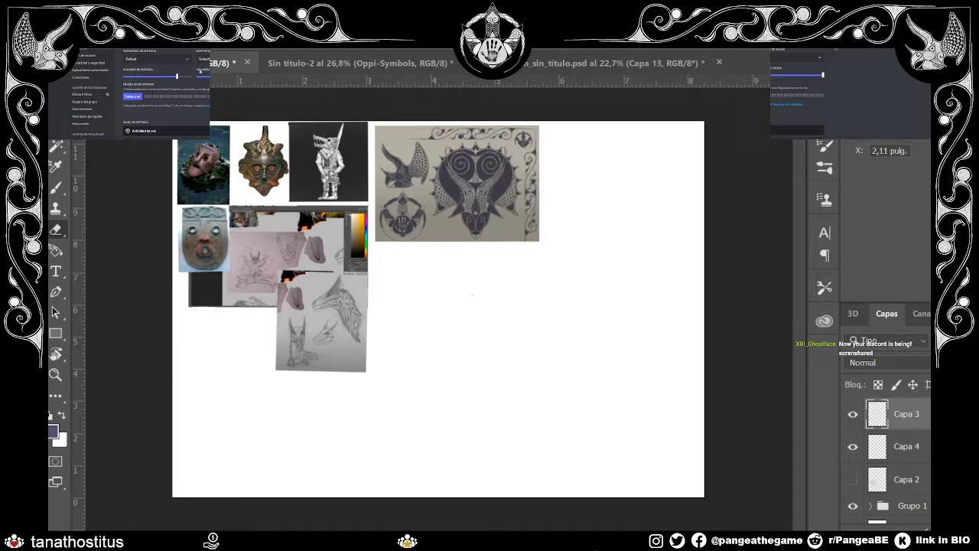
click(820, 59)
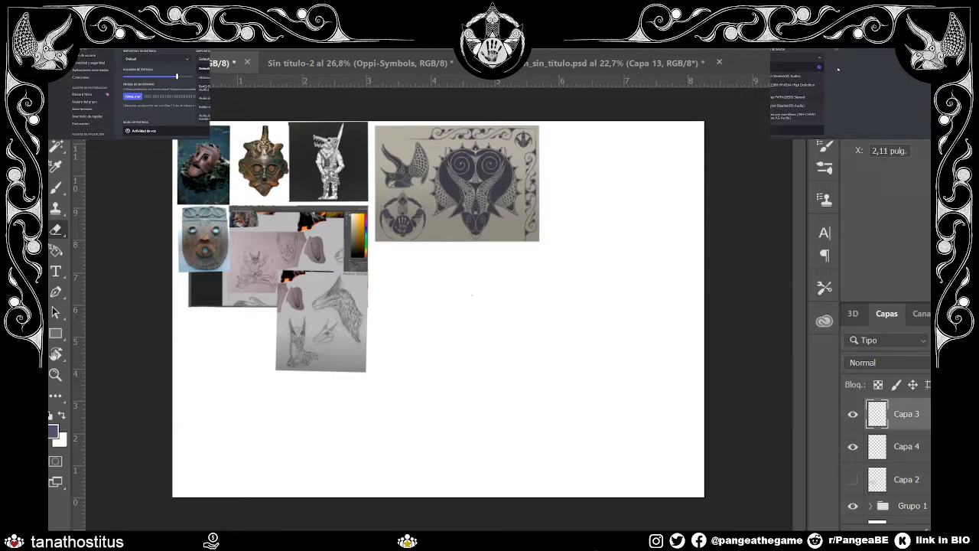
click(821, 68)
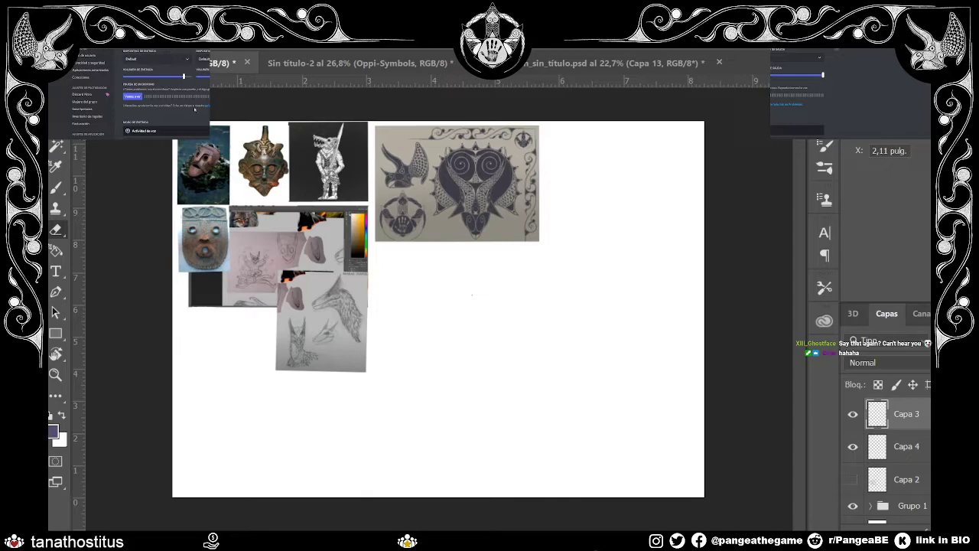
scroll(194, 122, down, 5)
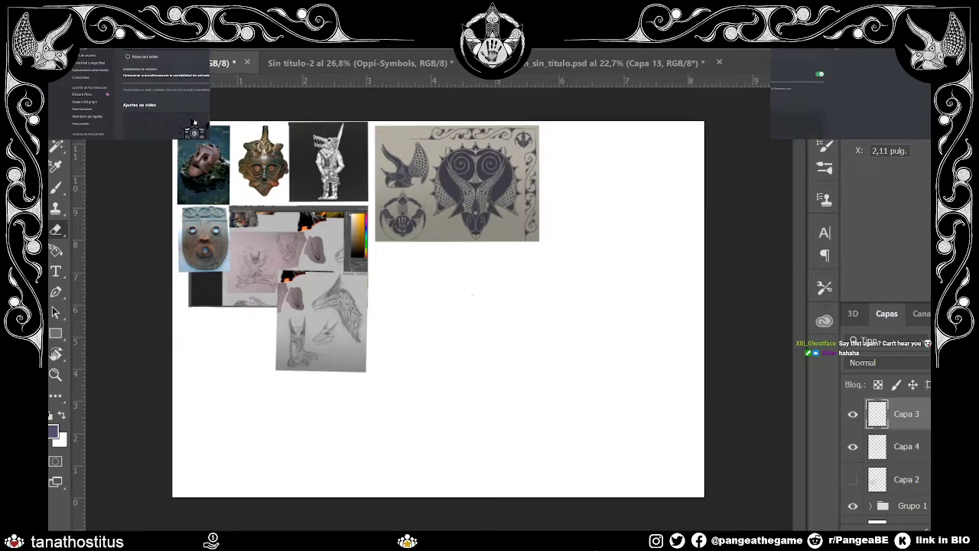
scroll(195, 123, up, 5)
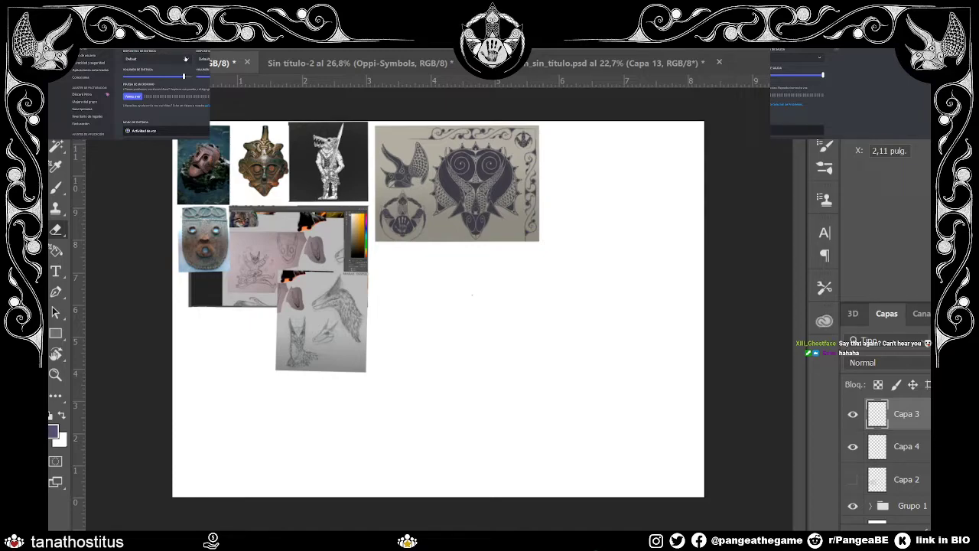
Step: Set the voice output and input devices to the headset's Hands-Free AG Audio option
click(819, 60)
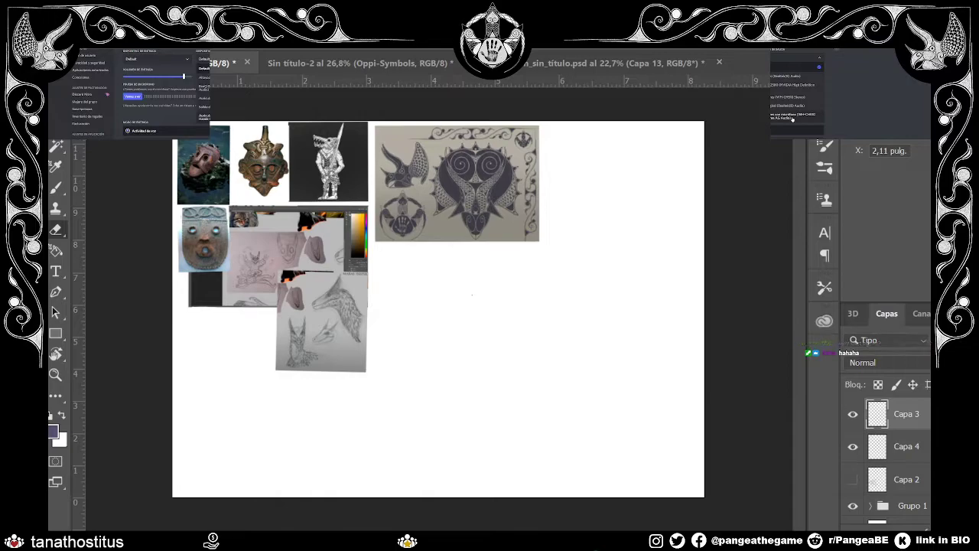
click(793, 119)
click(186, 59)
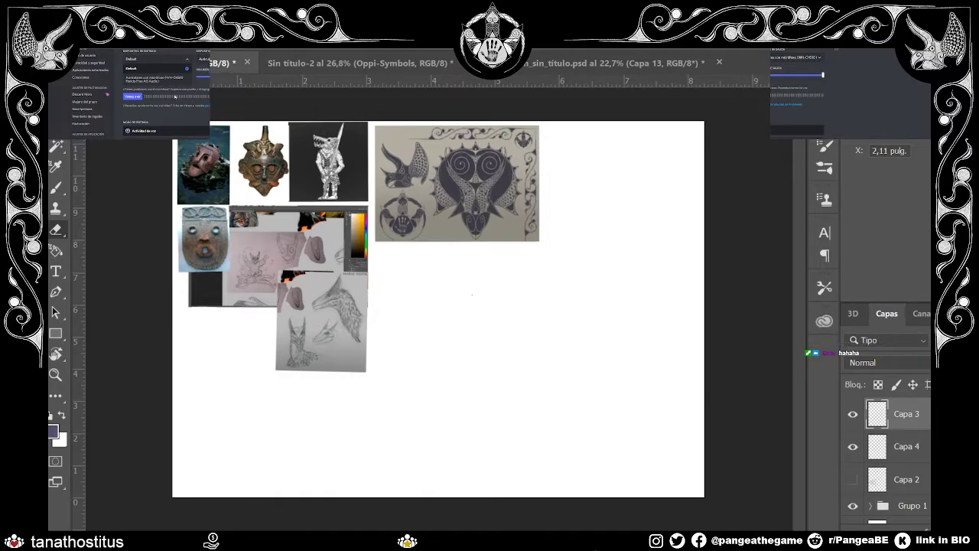
click(167, 80)
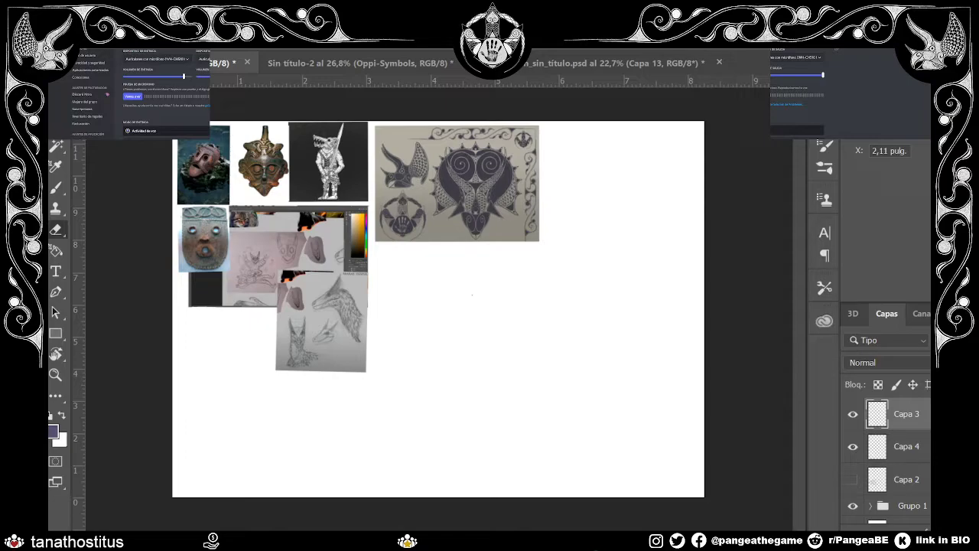
click(791, 60)
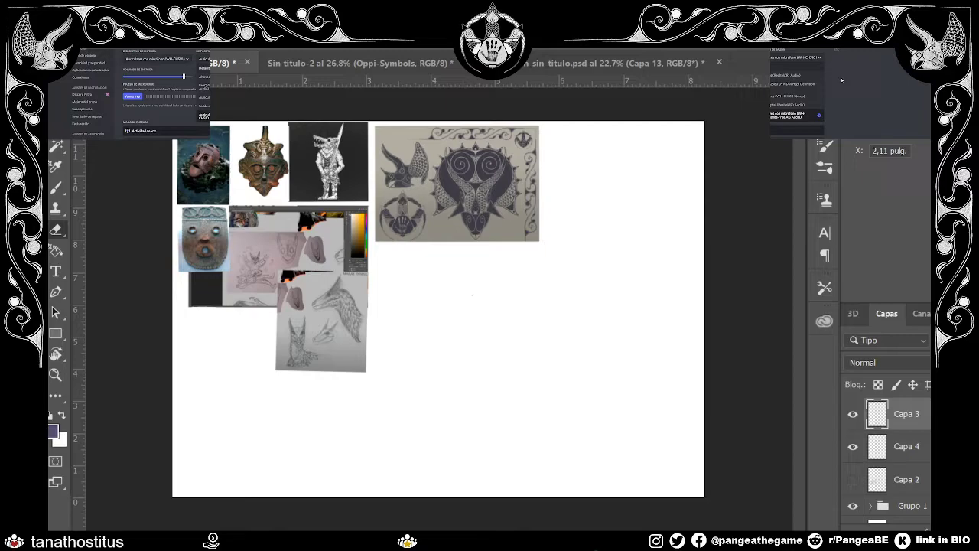
click(840, 77)
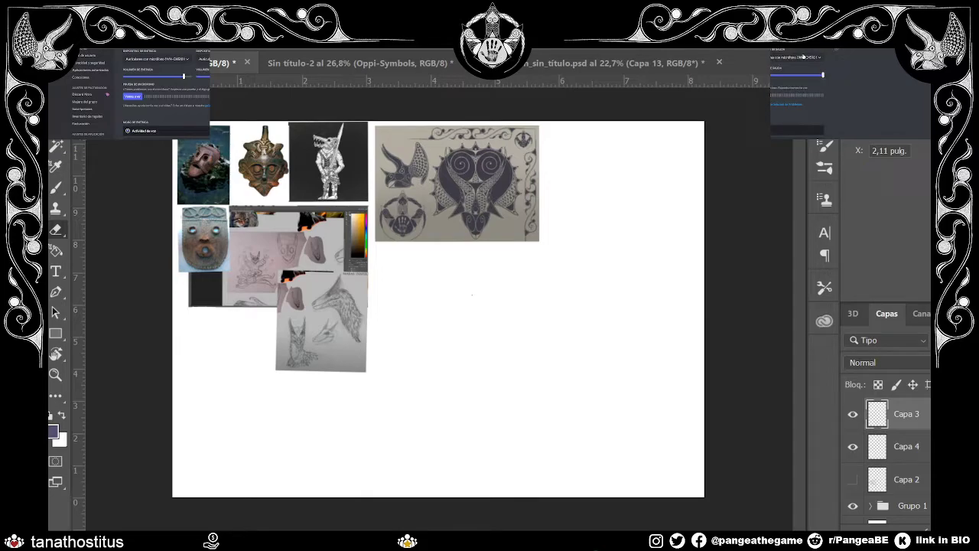
Step: Set the voice output device to Default, keeping the headset microphone as the input device
click(819, 58)
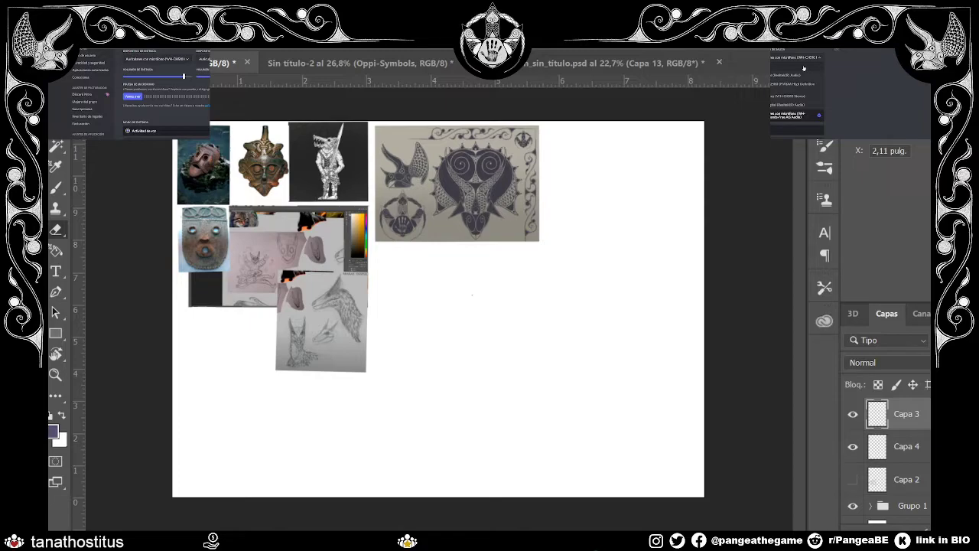
click(803, 69)
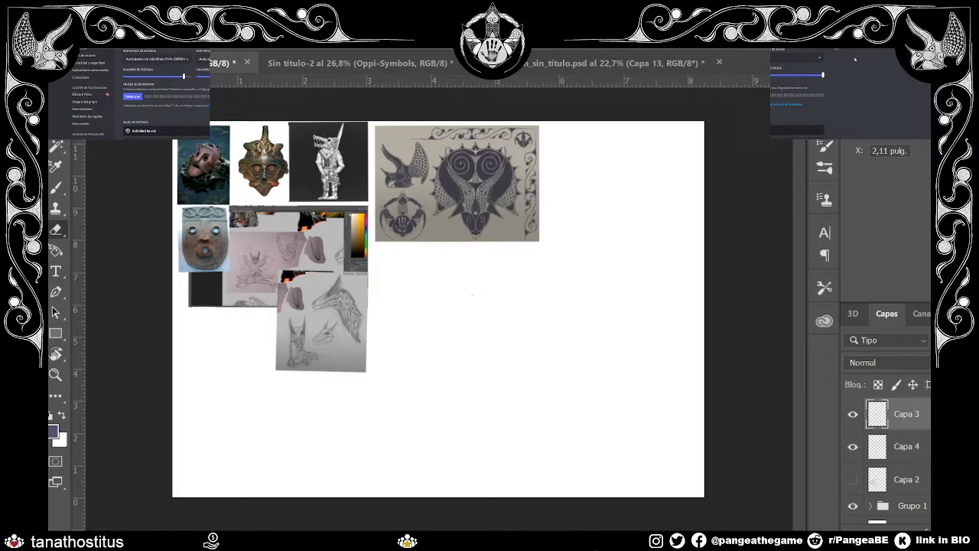
scroll(838, 64, down, 5)
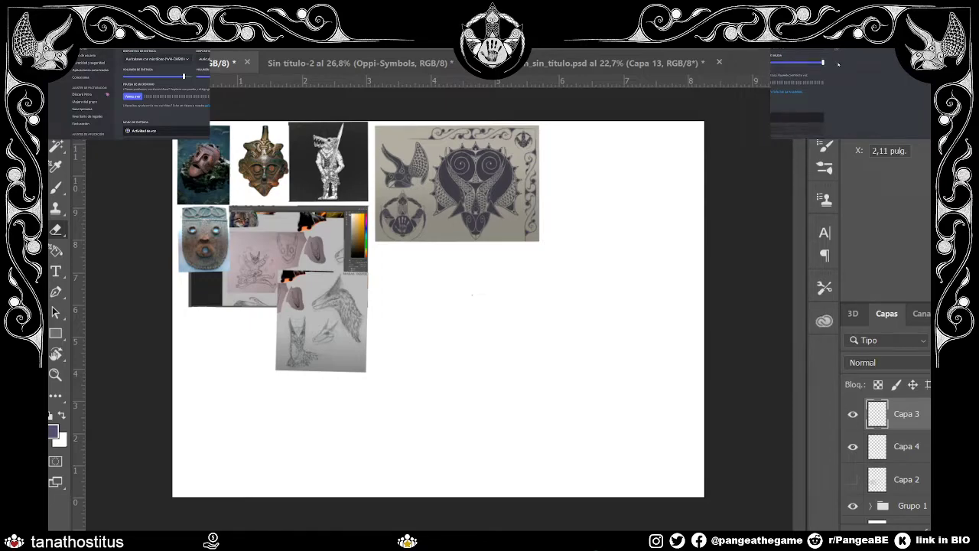
scroll(839, 64, up, 3)
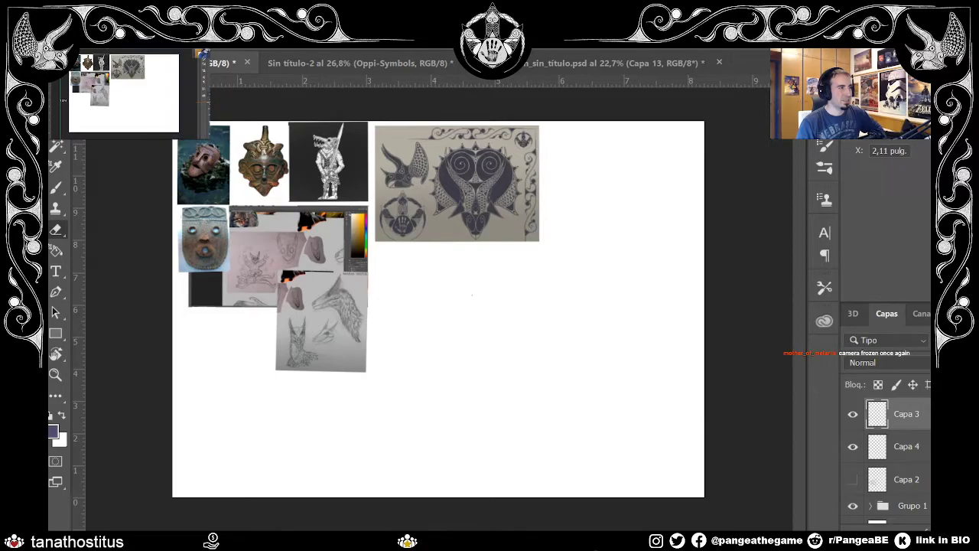
right_click(135, 107)
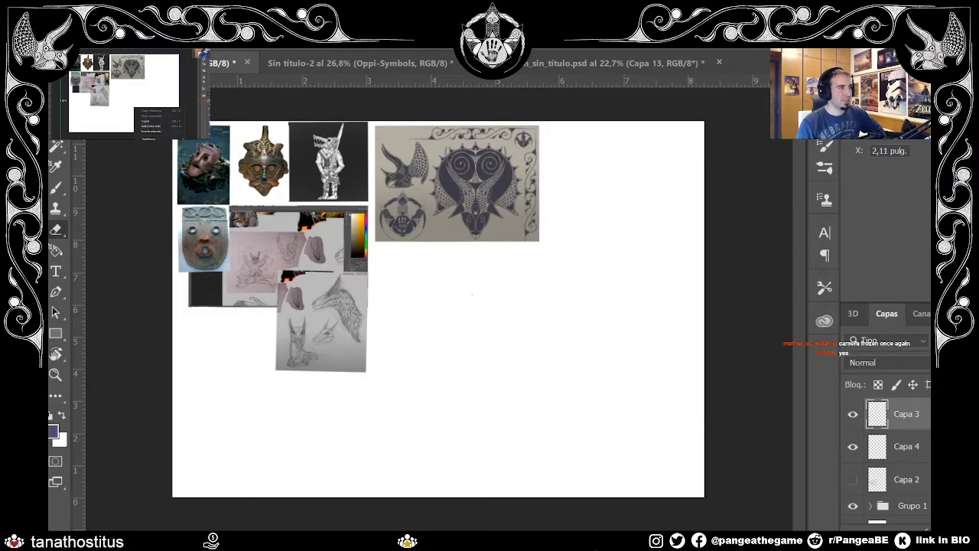
click(152, 138)
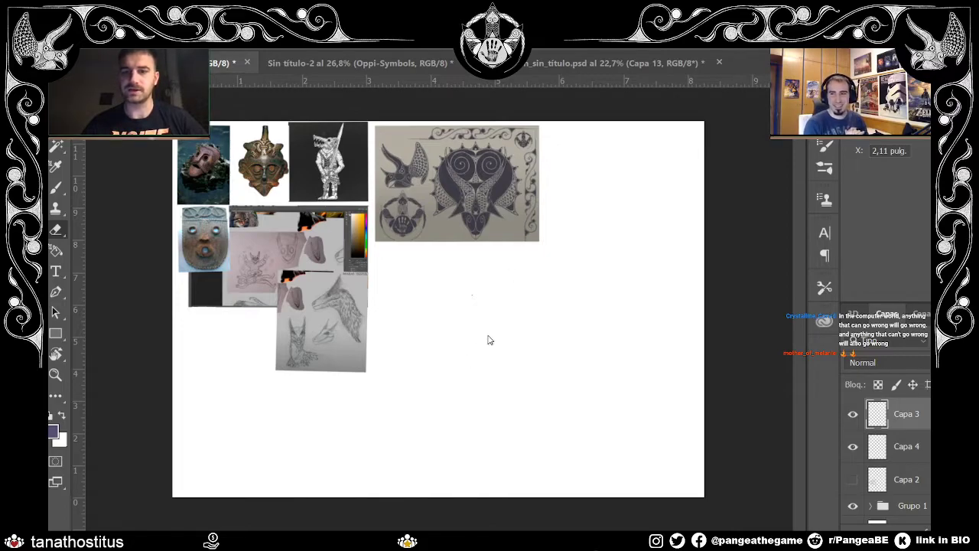
Step: Brush a small thumbs-up doodle with three marks above the thumb on the blank canvas area, and erase it
key(b)
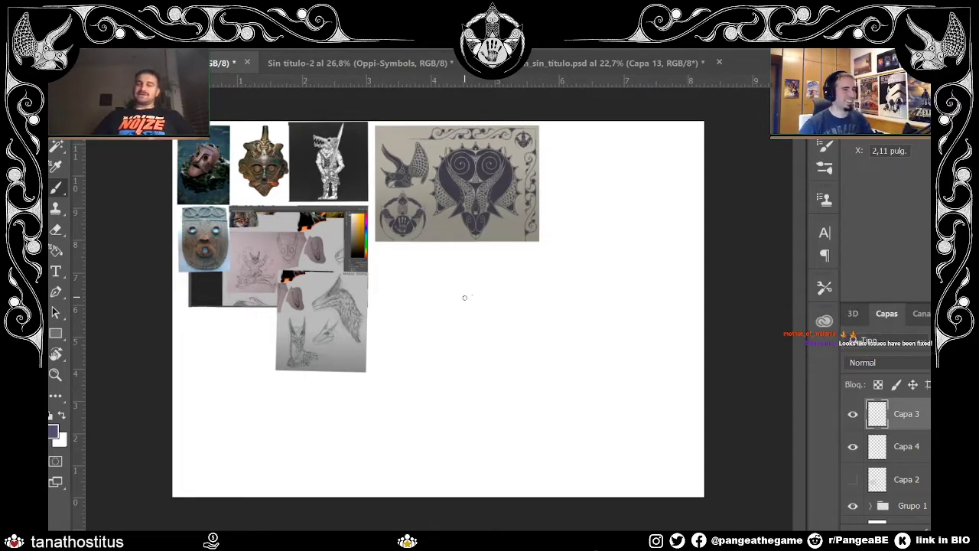
mouse_move(461, 317)
mouse_down()
mouse_move(458, 300)
mouse_move(468, 309)
mouse_move(447, 334)
mouse_move(450, 355)
mouse_up()
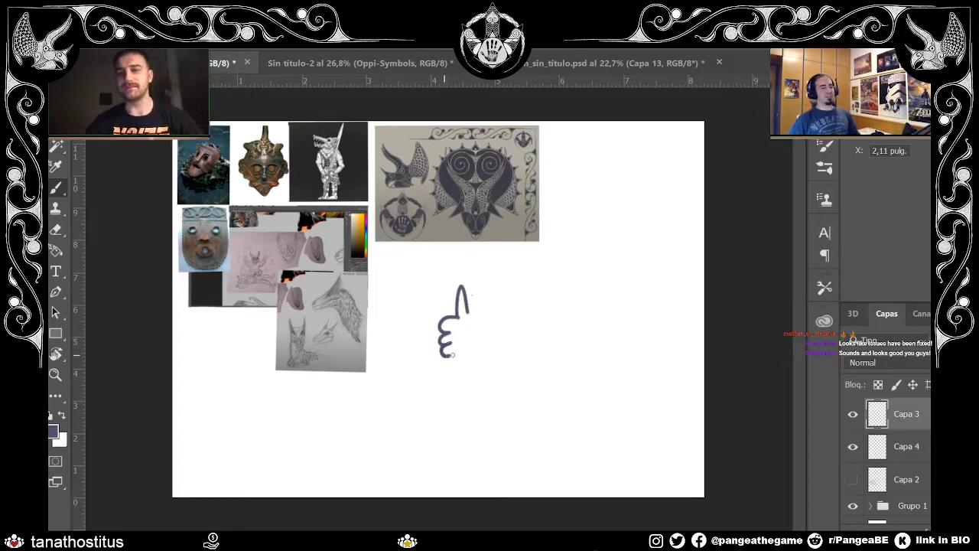
mouse_move(471, 311)
mouse_down()
mouse_move(483, 342)
mouse_move(460, 358)
mouse_move(487, 352)
mouse_up()
mouse_move(451, 276)
mouse_down()
mouse_move(449, 265)
mouse_move(462, 264)
mouse_move(477, 276)
mouse_up()
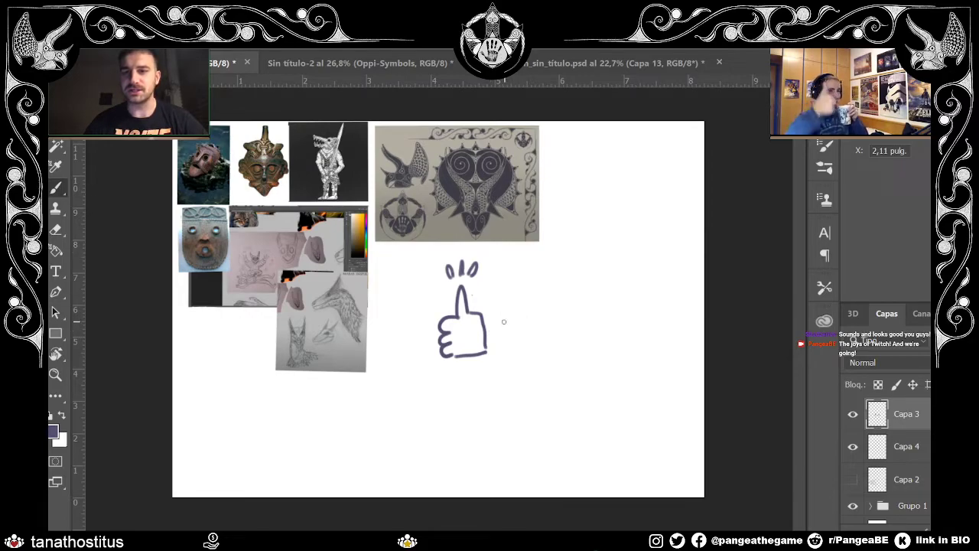
key(e)
mouse_move(474, 351)
mouse_down()
mouse_move(496, 314)
mouse_move(488, 293)
mouse_move(474, 357)
mouse_move(455, 339)
mouse_move(456, 267)
mouse_move(448, 265)
mouse_move(468, 372)
mouse_move(480, 292)
mouse_move(488, 365)
mouse_up()
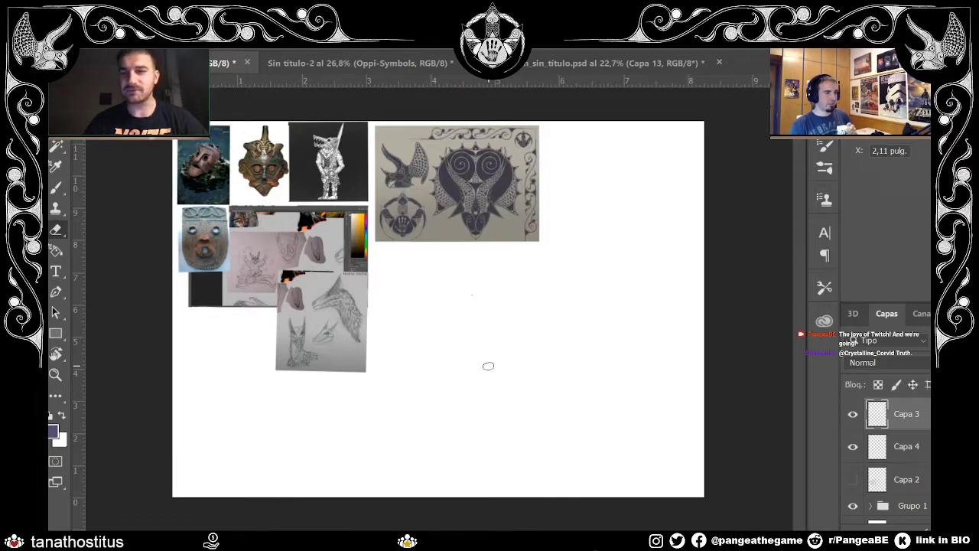
Step: Activate the Brush tool, try a short test stroke on the blank canvas area, and undo it
key(b)
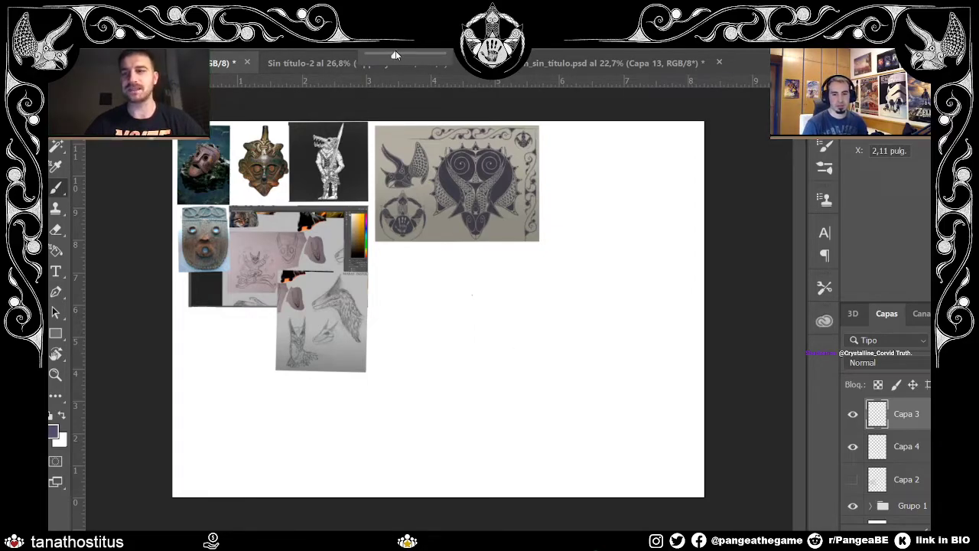
mouse_move(486, 348)
mouse_down()
mouse_move(557, 326)
mouse_move(543, 329)
mouse_up()
key(ctrl+z)
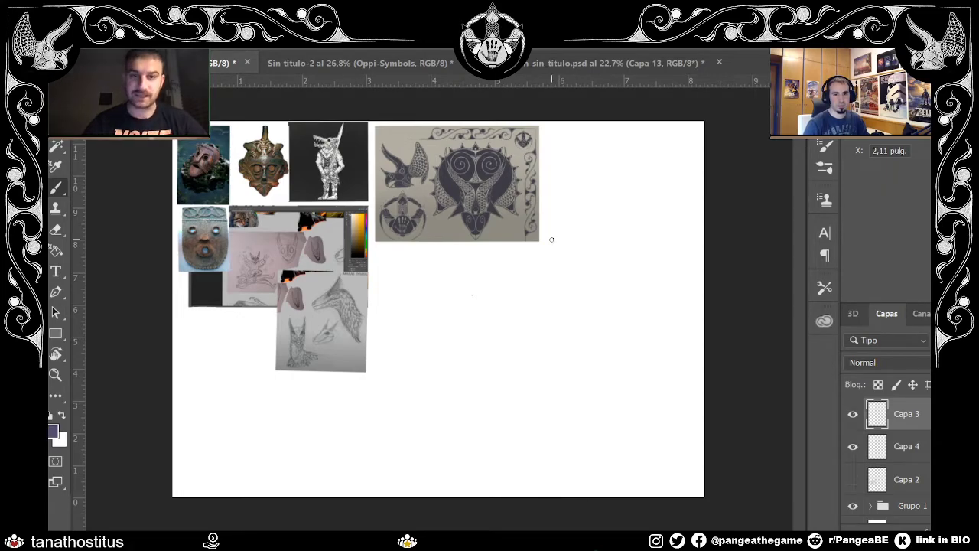
Step: Turn on vertical paint symmetry and place its axis upright through the blank area beneath the heart-shaped ornament reference
scroll(377, 244, up, 5)
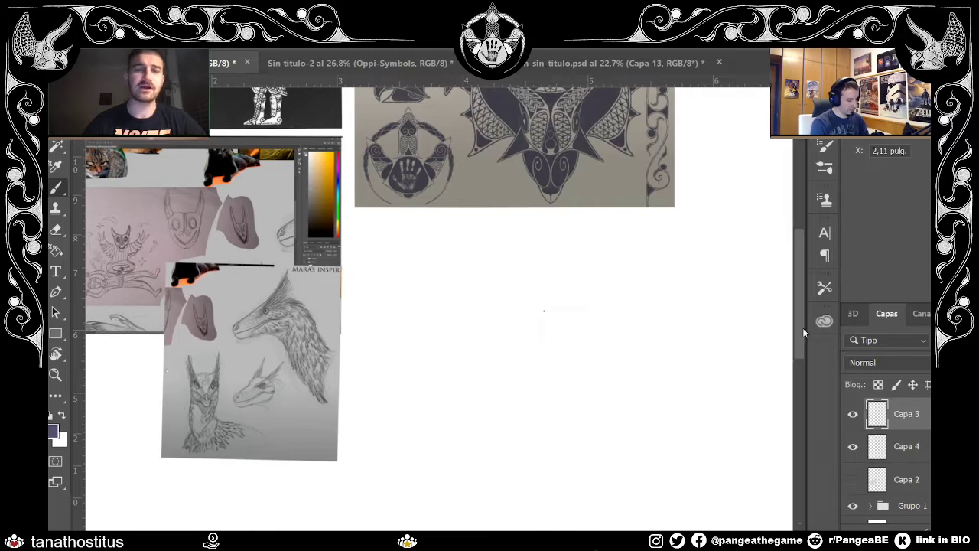
scroll(805, 334, up, 2)
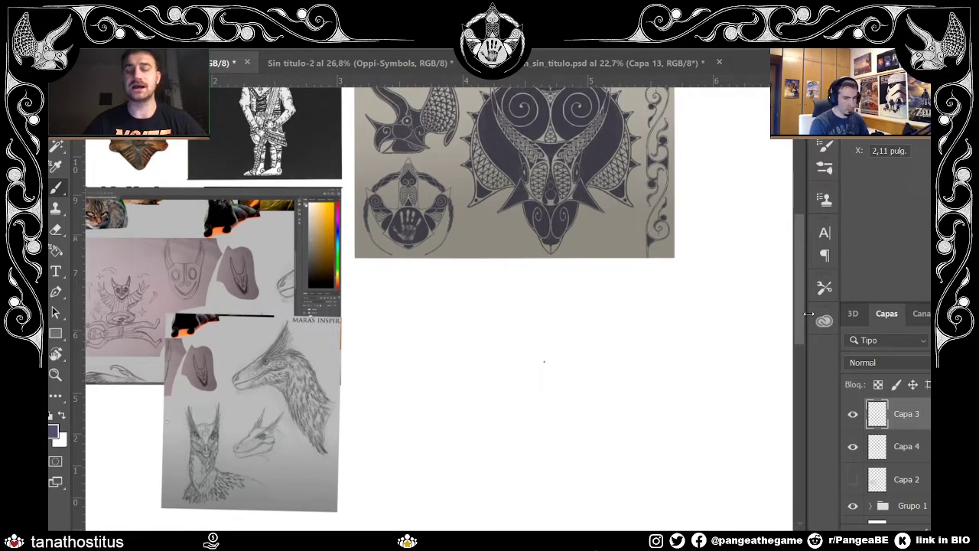
click(707, 39)
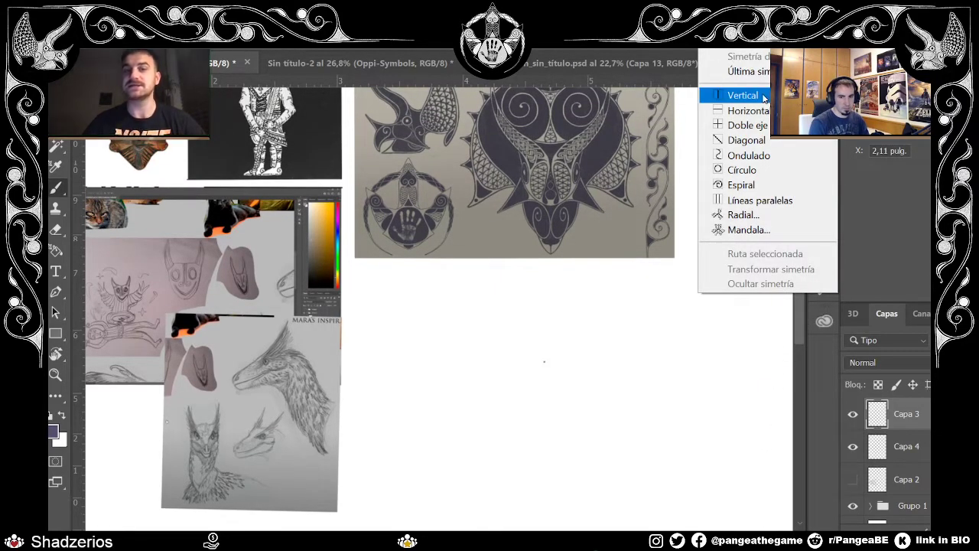
click(742, 96)
drag(481, 345, 617, 382)
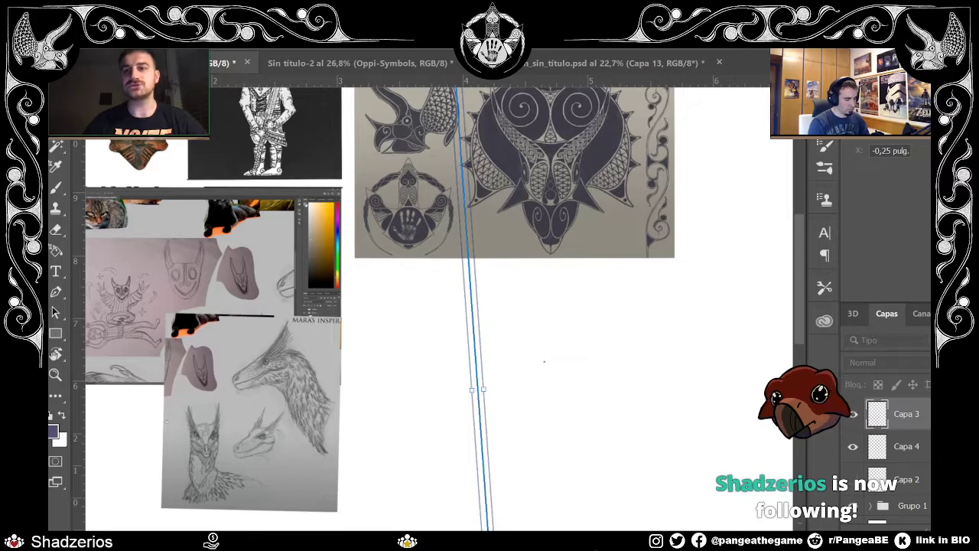
drag(531, 405, 531, 401)
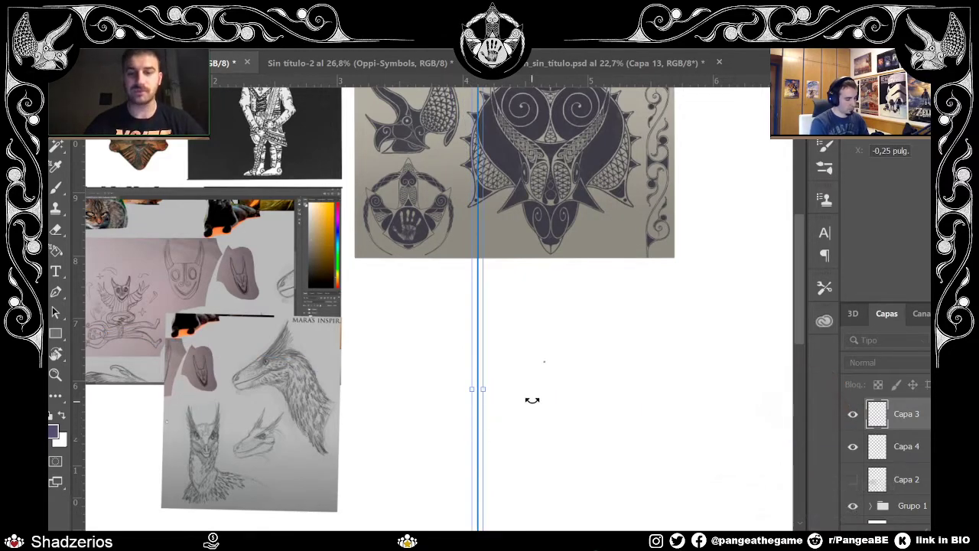
key(Return)
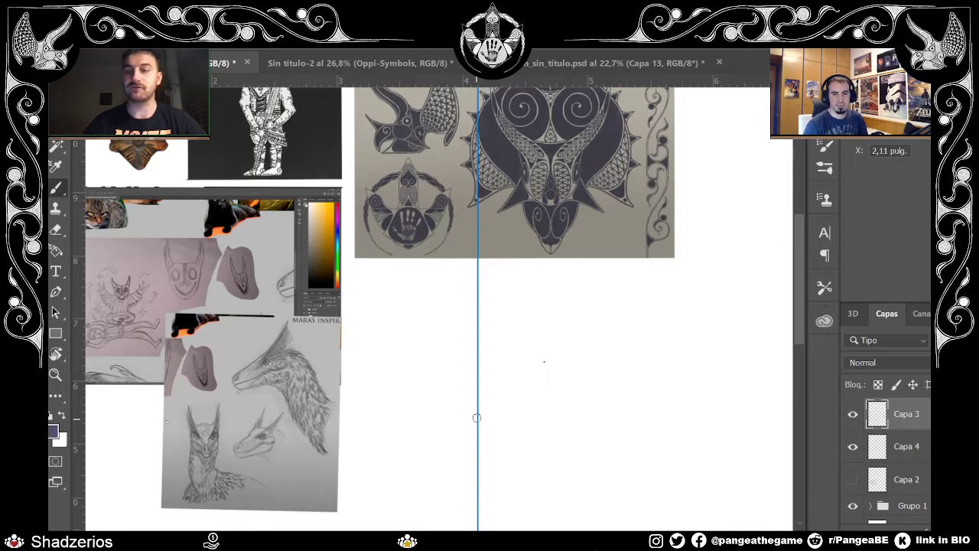
Step: Sketch the head's round skull with inner arcs, straight cheeks, slanted jaw lines and a narrow pointed muzzle beneath it
mouse_move(481, 402)
mouse_down()
mouse_move(444, 403)
mouse_move(467, 397)
mouse_move(494, 337)
mouse_move(453, 341)
mouse_move(471, 422)
mouse_up()
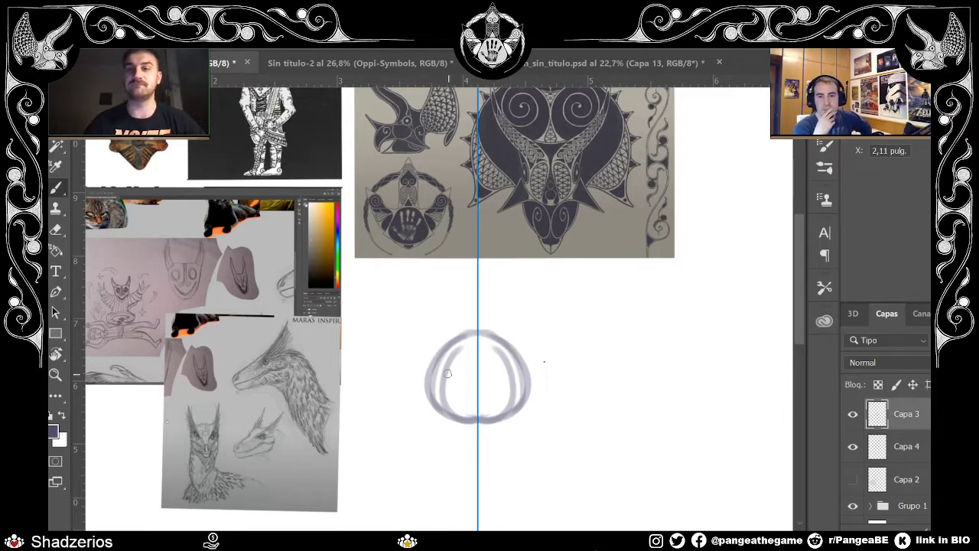
mouse_move(431, 377)
mouse_down()
mouse_move(434, 439)
mouse_move(468, 453)
mouse_up()
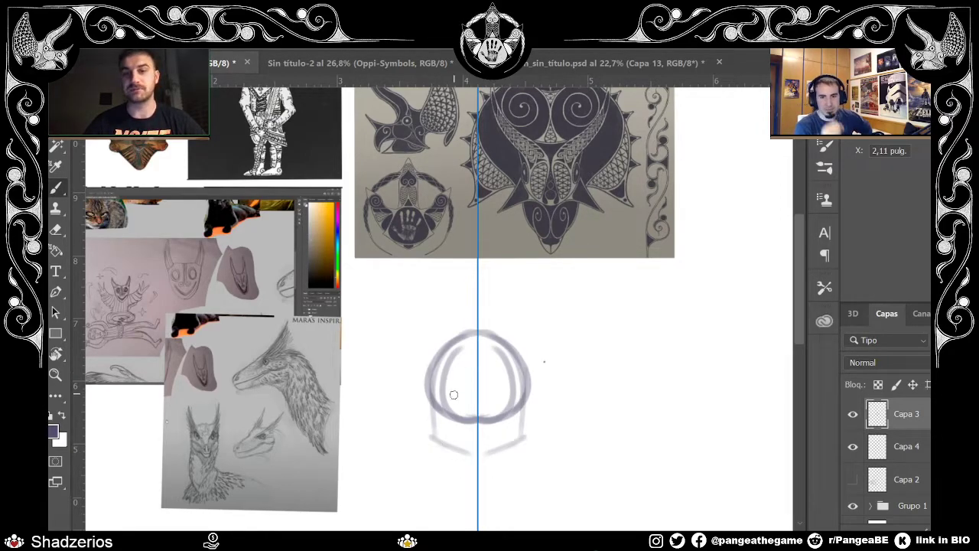
drag(455, 369, 459, 448)
mouse_move(453, 380)
mouse_down()
mouse_move(431, 365)
mouse_move(461, 389)
mouse_move(453, 406)
mouse_move(481, 468)
mouse_up()
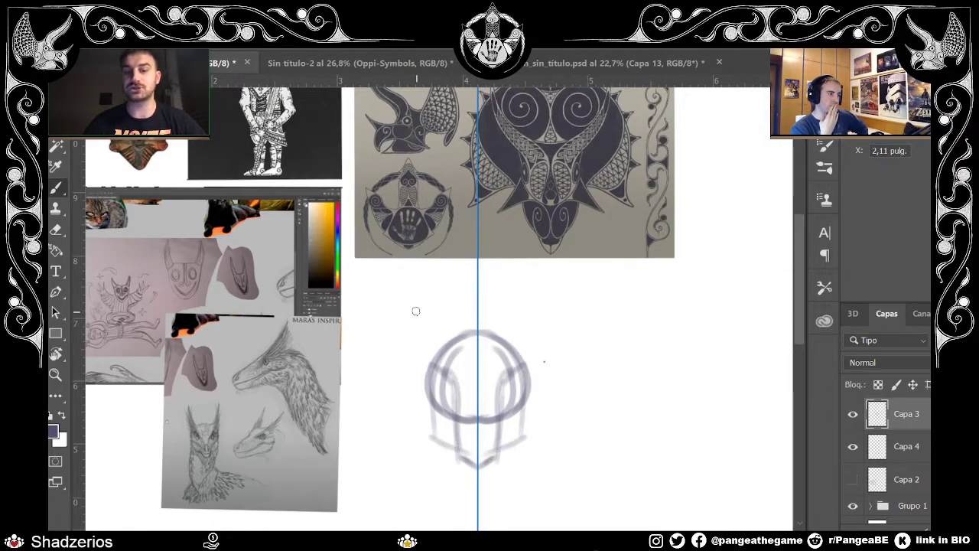
Step: Sketch a pair of tall upright horns, slanted eyes inside the skull and short flares at its sides
mouse_move(451, 373)
mouse_down()
mouse_move(437, 395)
mouse_move(417, 363)
mouse_move(426, 297)
mouse_up()
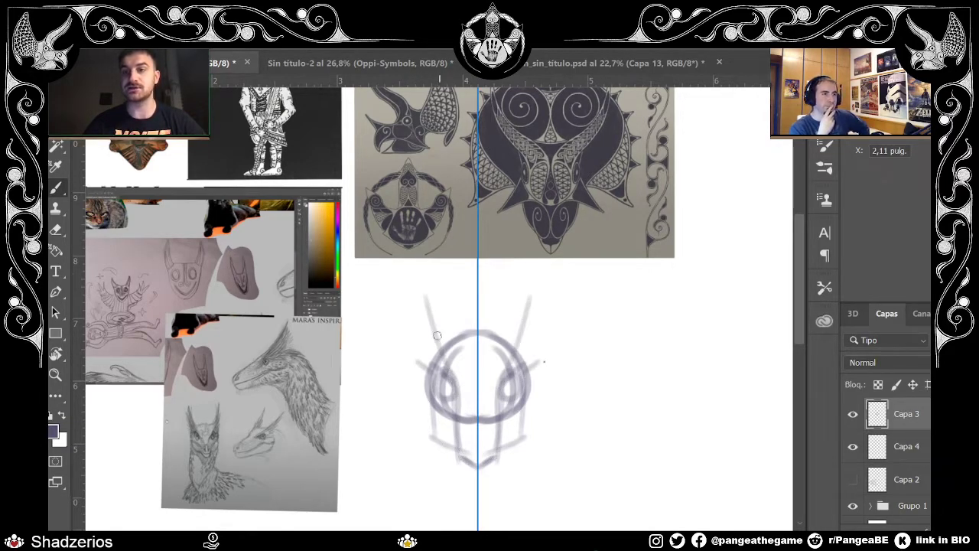
mouse_move(433, 365)
mouse_down()
mouse_move(417, 274)
mouse_move(441, 354)
mouse_up()
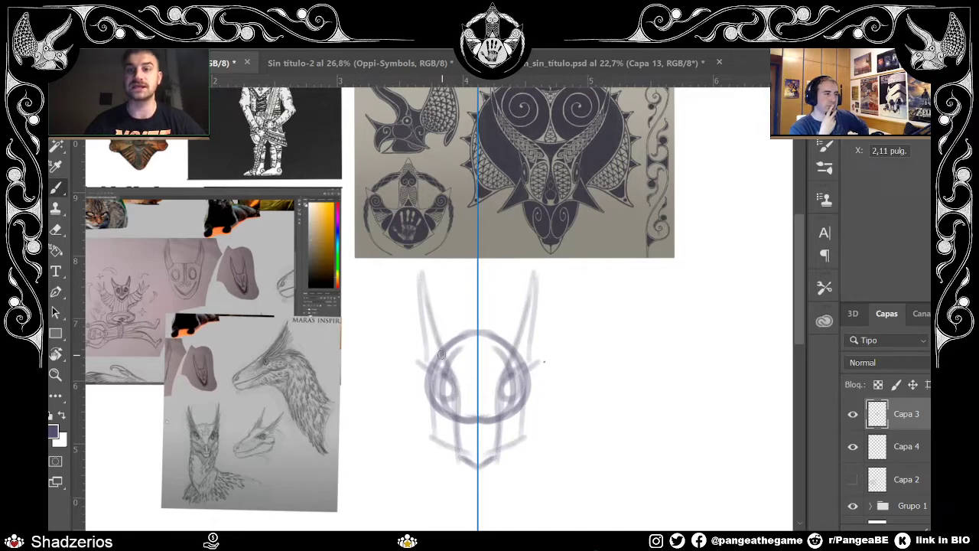
drag(457, 386, 460, 459)
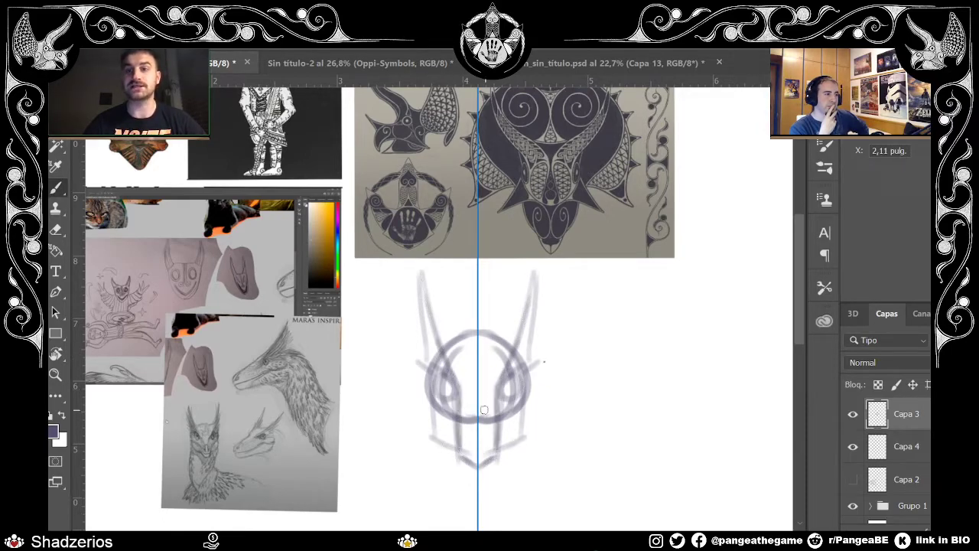
Step: Erase the skull and jaw lines crossing the muzzle, and redraw the muzzle with straight sides, nose mark, mouth line and rounded chin
key(e)
mouse_move(460, 447)
mouse_down()
mouse_move(459, 410)
mouse_move(458, 465)
mouse_move(462, 405)
mouse_move(467, 465)
mouse_move(459, 428)
mouse_up()
key(b)
drag(449, 365, 465, 419)
mouse_move(474, 456)
mouse_down()
mouse_move(469, 420)
mouse_move(461, 435)
mouse_move(495, 431)
mouse_move(464, 451)
mouse_up()
drag(461, 408, 463, 448)
mouse_move(462, 391)
mouse_down()
mouse_move(479, 468)
mouse_move(472, 448)
mouse_move(491, 470)
mouse_move(455, 415)
mouse_move(443, 439)
mouse_up()
mouse_move(473, 468)
mouse_down()
mouse_move(442, 356)
mouse_move(457, 423)
mouse_move(443, 414)
mouse_move(466, 430)
mouse_up()
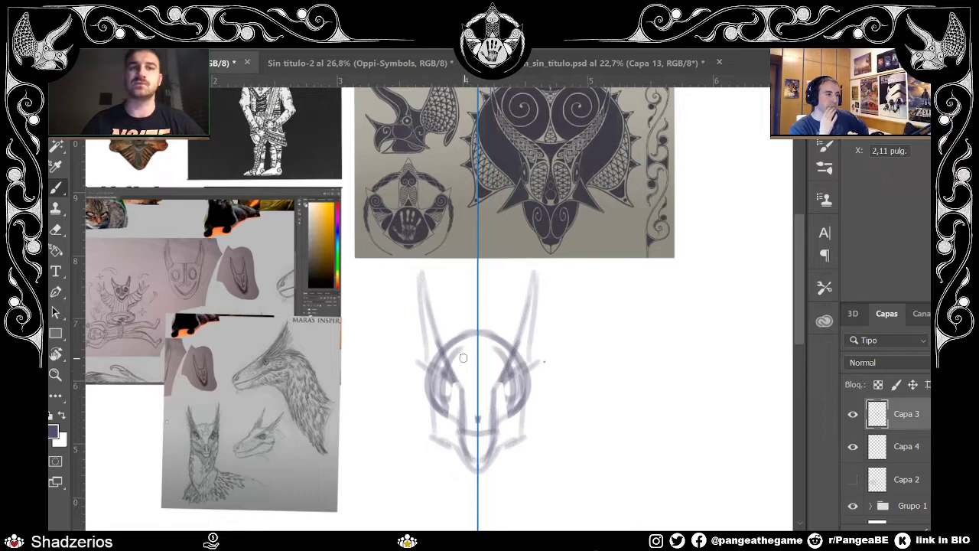
Step: Brush a flatter crown line across the top of the skull and erase the original arc above it
drag(450, 346, 473, 330)
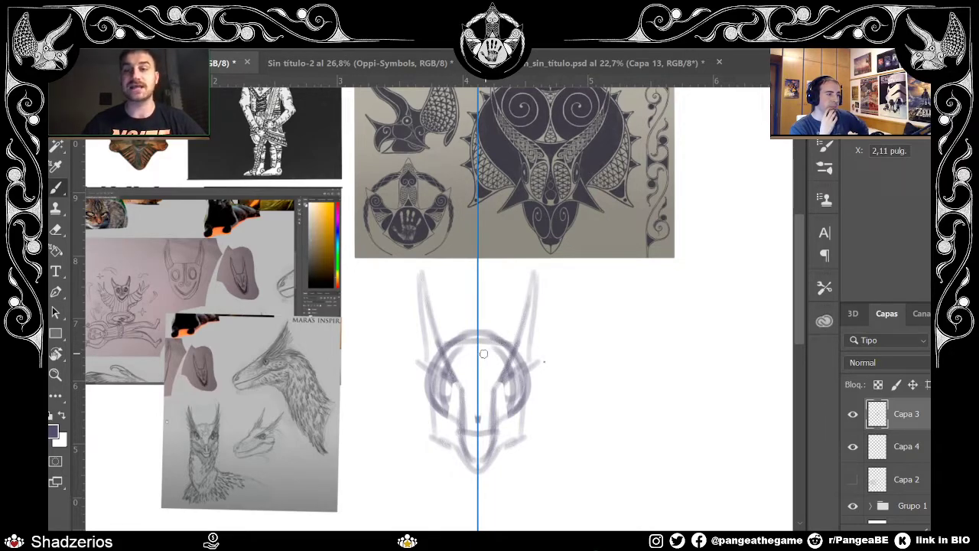
key(e)
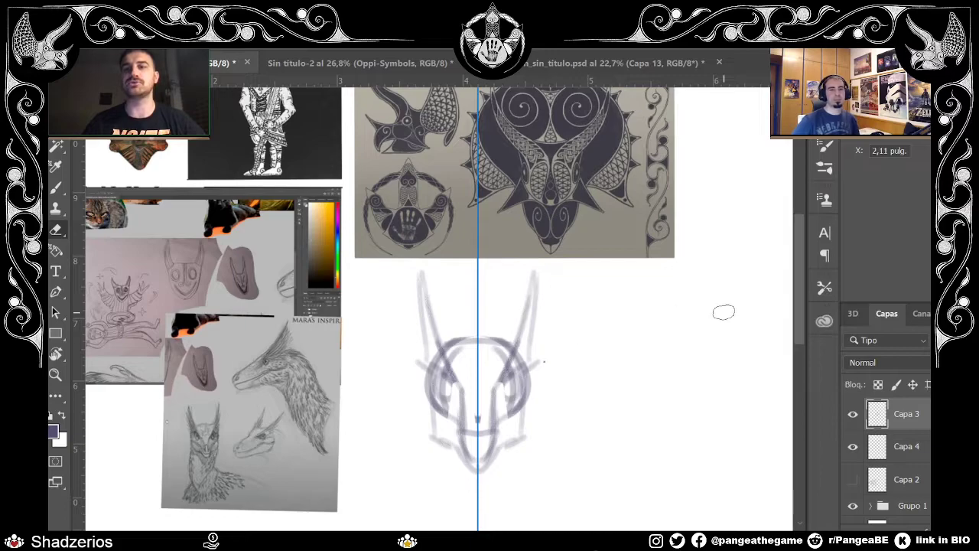
scroll(796, 292, up, 1)
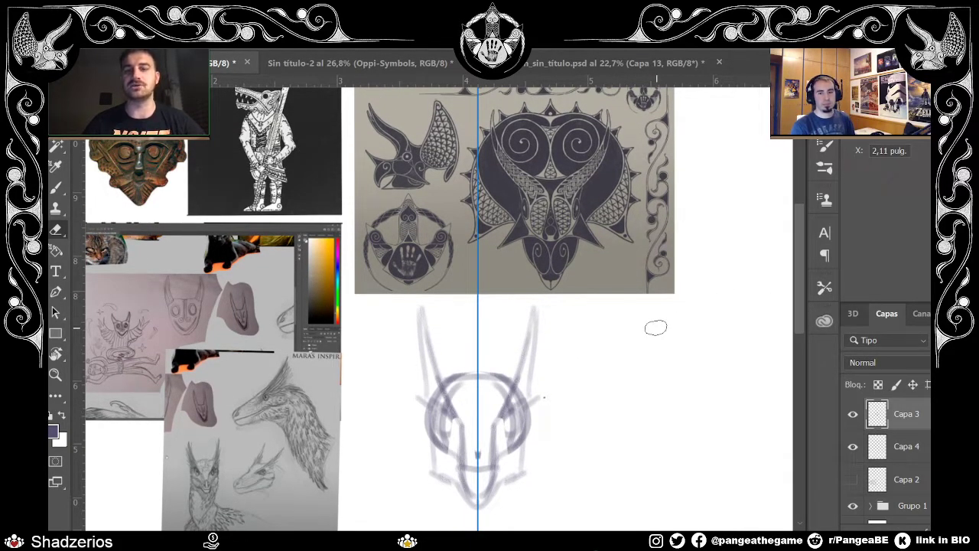
Step: Sketch the eye outlines, a brow line across the forehead and firmer cheek and jaw contours around the face
key(b)
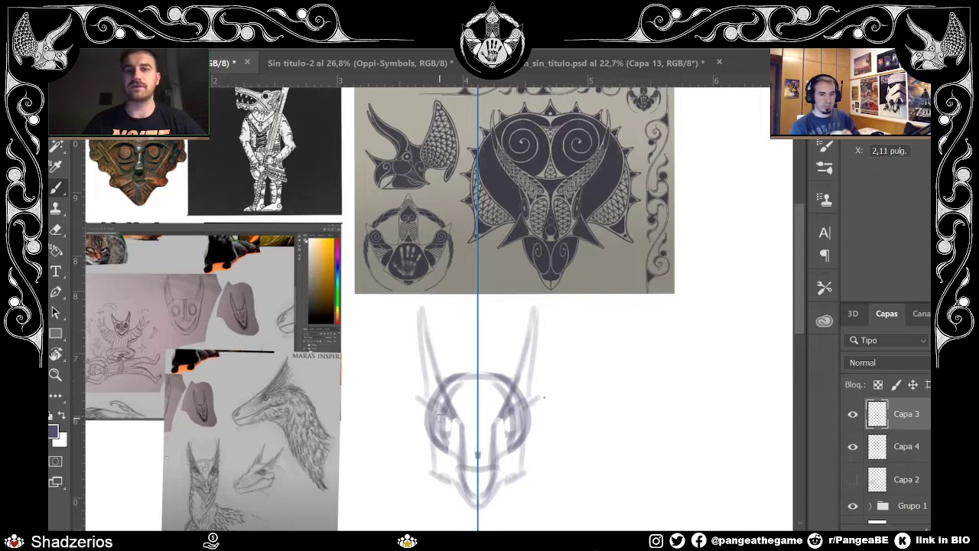
drag(438, 420, 515, 437)
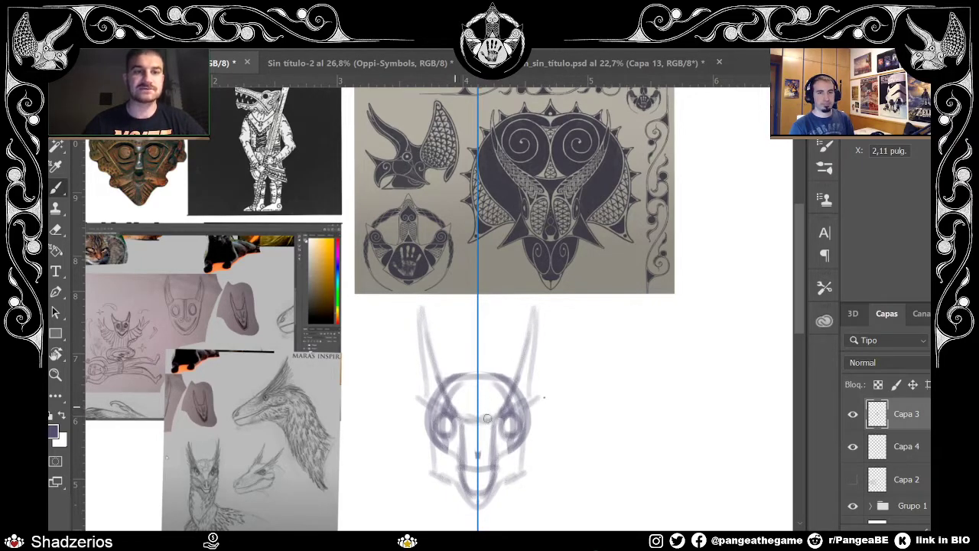
drag(436, 450, 440, 477)
drag(517, 474, 503, 488)
drag(434, 449, 425, 405)
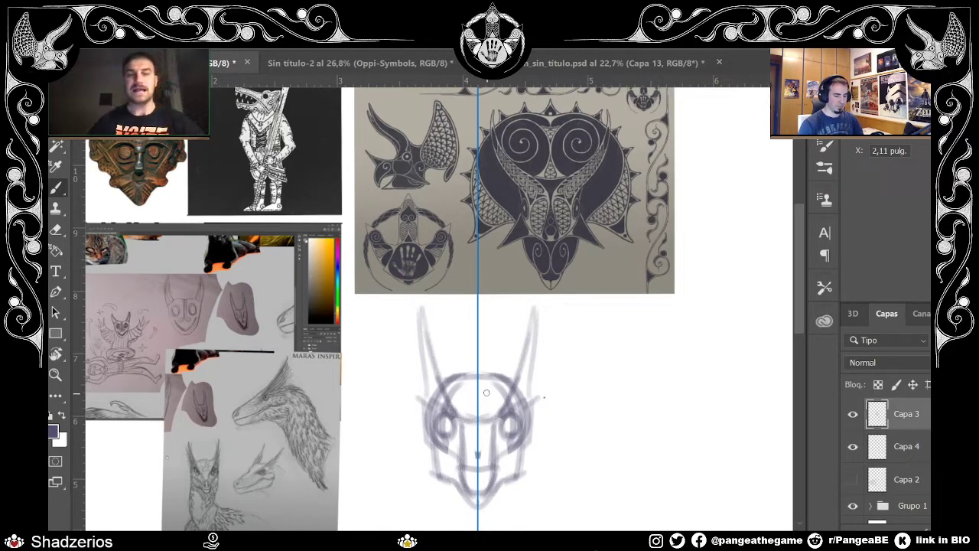
Step: Draw a long curved line from beside the nose up past the eye to the horn's tip
drag(470, 437, 434, 346)
key(ctrl+z)
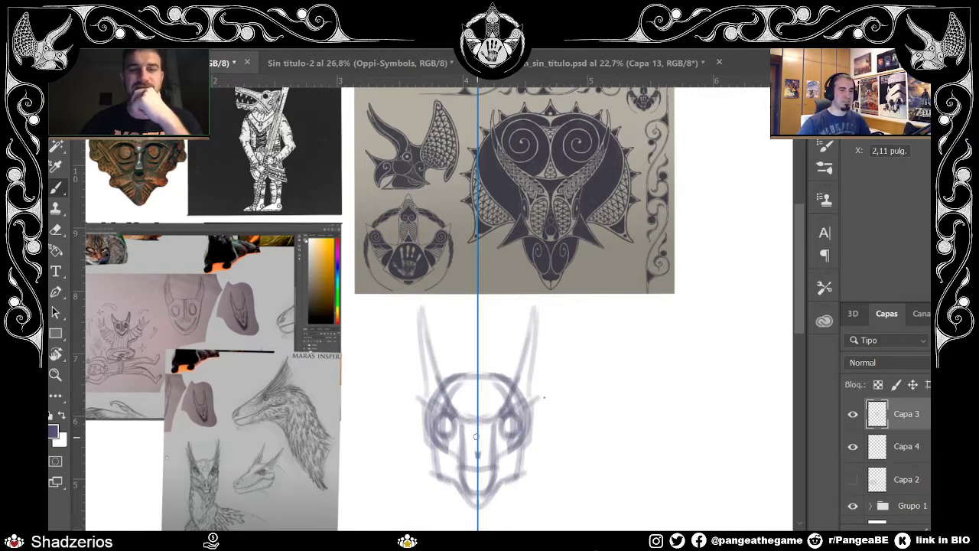
mouse_move(470, 444)
mouse_down()
mouse_move(441, 386)
mouse_move(418, 305)
mouse_up()
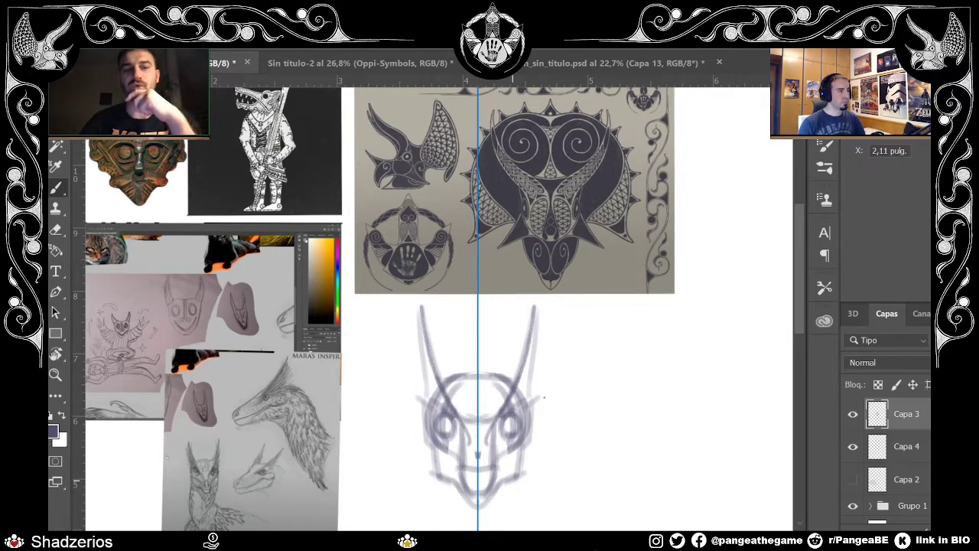
Step: Darken the oval eyes and curl the lower ends of the horn lines into small spirals beside the nose
scroll(465, 466, up, 2)
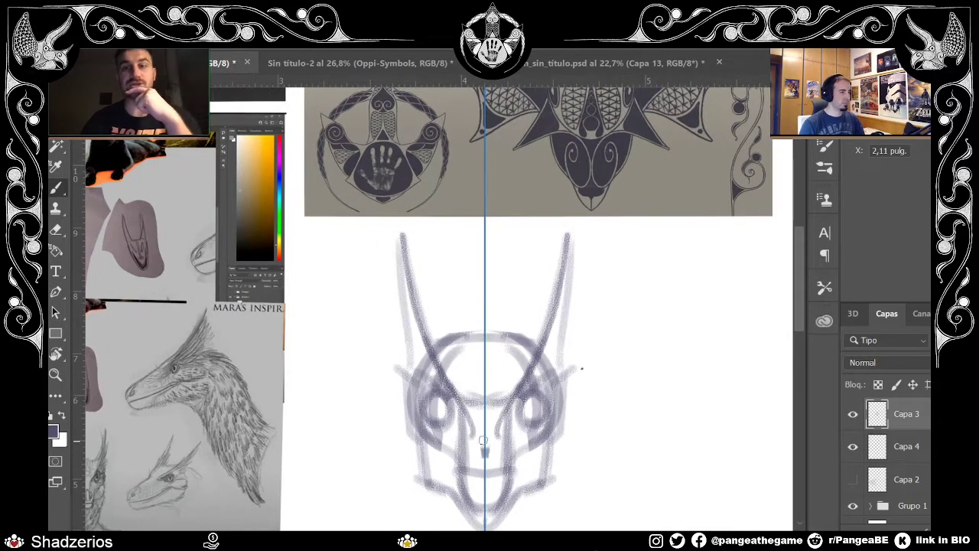
mouse_move(464, 425)
mouse_down()
mouse_move(571, 413)
mouse_move(539, 407)
mouse_move(548, 409)
mouse_up()
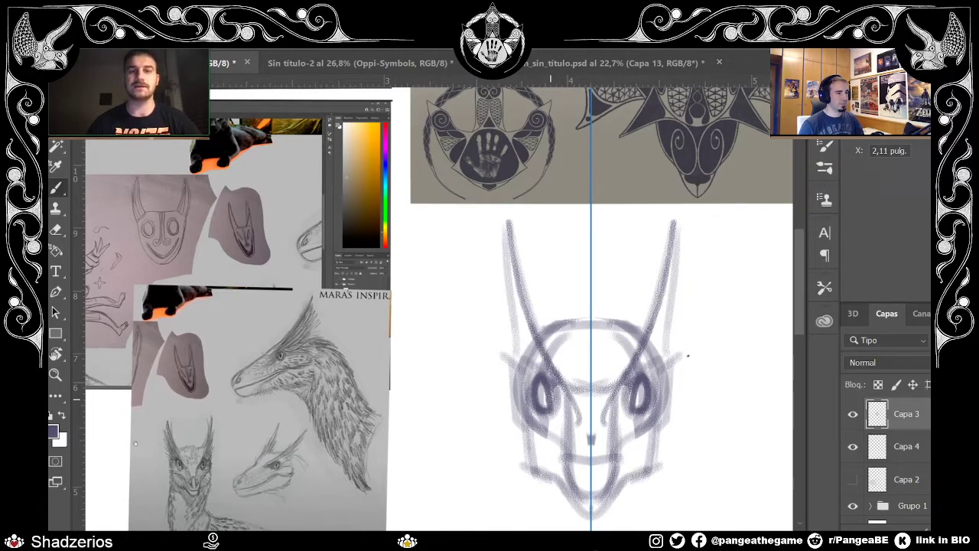
mouse_move(562, 379)
mouse_down()
mouse_move(578, 421)
mouse_move(575, 401)
mouse_move(554, 432)
mouse_move(560, 406)
mouse_move(568, 430)
mouse_move(572, 410)
mouse_move(557, 420)
mouse_move(583, 403)
mouse_move(566, 430)
mouse_move(576, 394)
mouse_up()
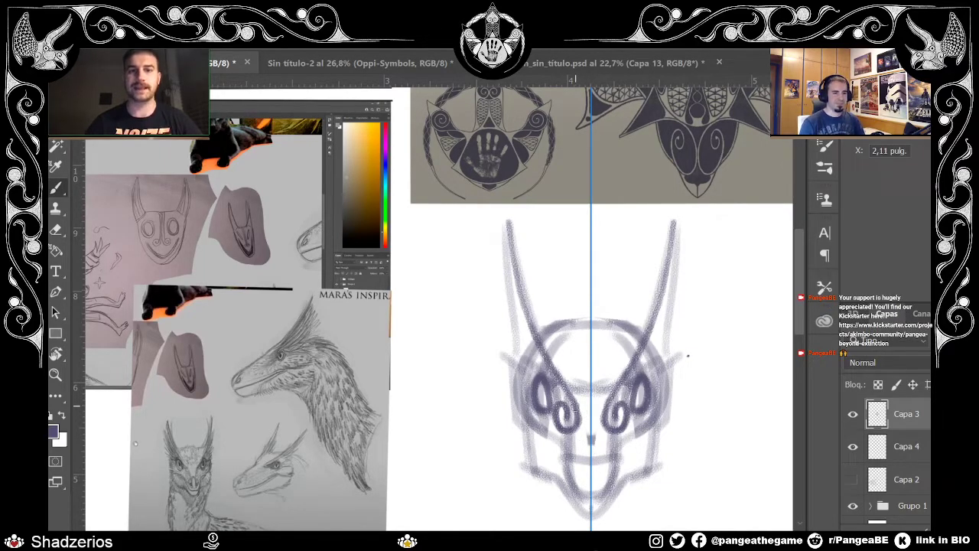
Step: Outline the muzzle with a pointed top and flat lower edge, and trace the skull's domed crown between the horns
mouse_move(571, 456)
mouse_down()
mouse_move(612, 453)
mouse_move(568, 451)
mouse_move(604, 433)
mouse_up()
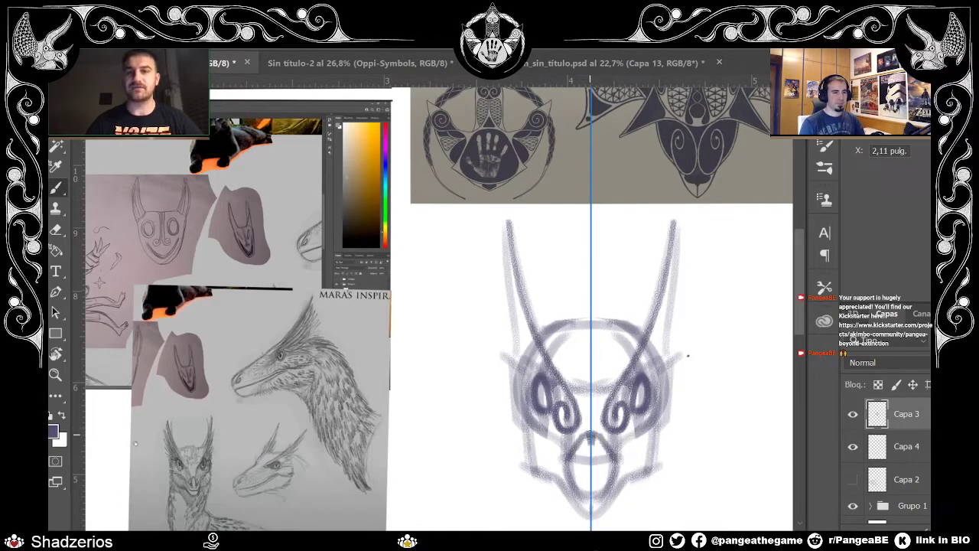
drag(566, 472, 606, 497)
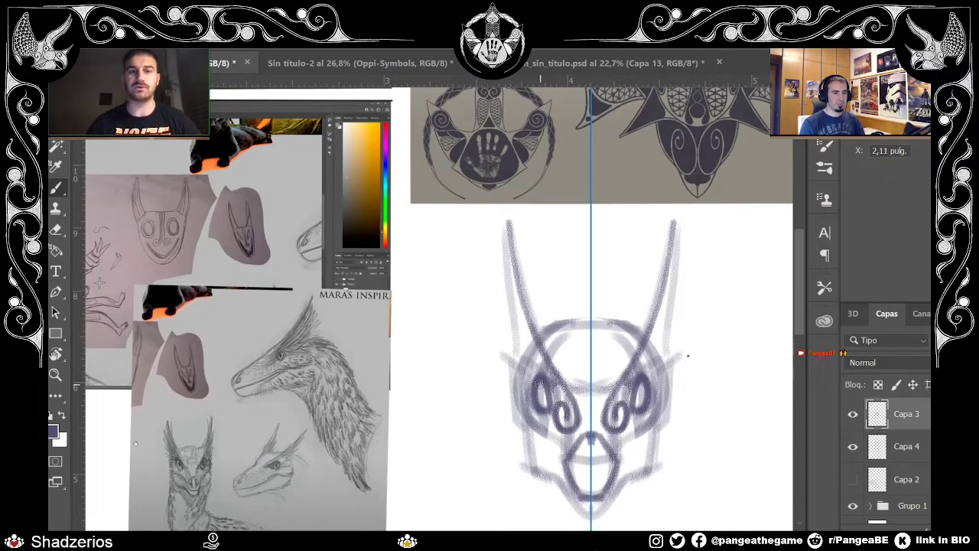
drag(537, 338, 640, 336)
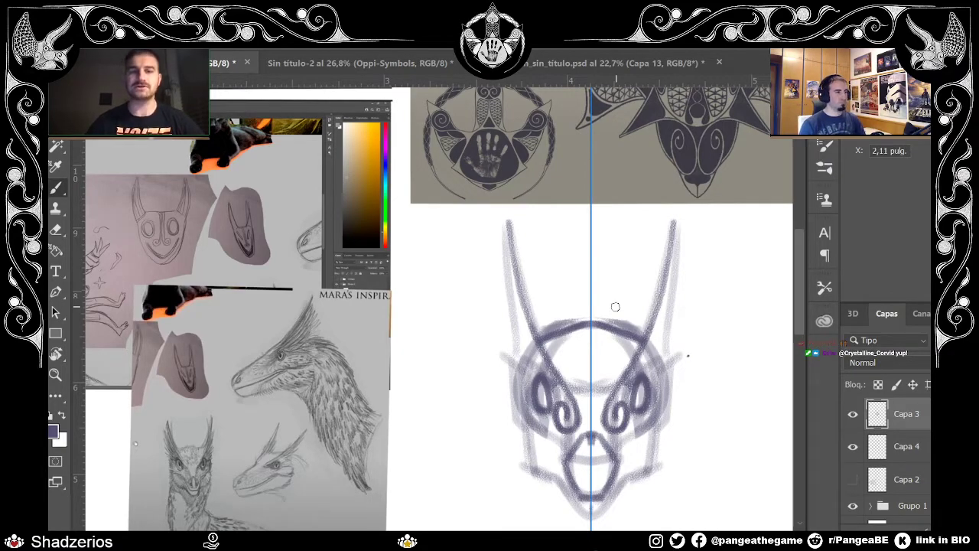
Step: Outline the angular cheeks and the outer edges of the horns up to their tips, joining them at the sides of the head
drag(521, 418, 567, 451)
drag(517, 421, 518, 375)
mouse_move(529, 430)
mouse_down()
mouse_move(520, 374)
mouse_move(511, 375)
mouse_move(533, 381)
mouse_move(511, 274)
mouse_up()
drag(511, 309, 509, 219)
mouse_move(509, 333)
mouse_down()
mouse_move(499, 374)
mouse_move(529, 367)
mouse_move(562, 414)
mouse_up()
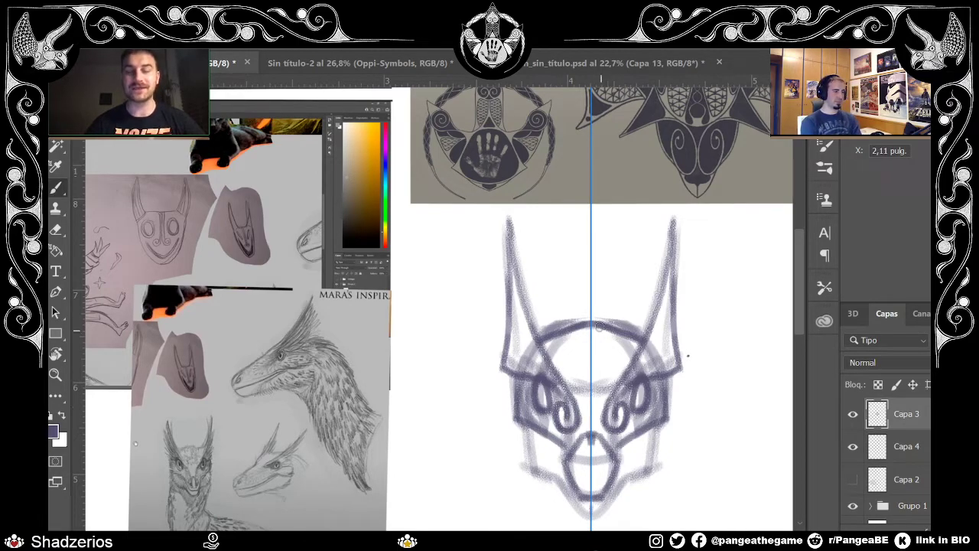
mouse_move(570, 272)
mouse_down()
mouse_move(589, 299)
mouse_move(572, 285)
mouse_up()
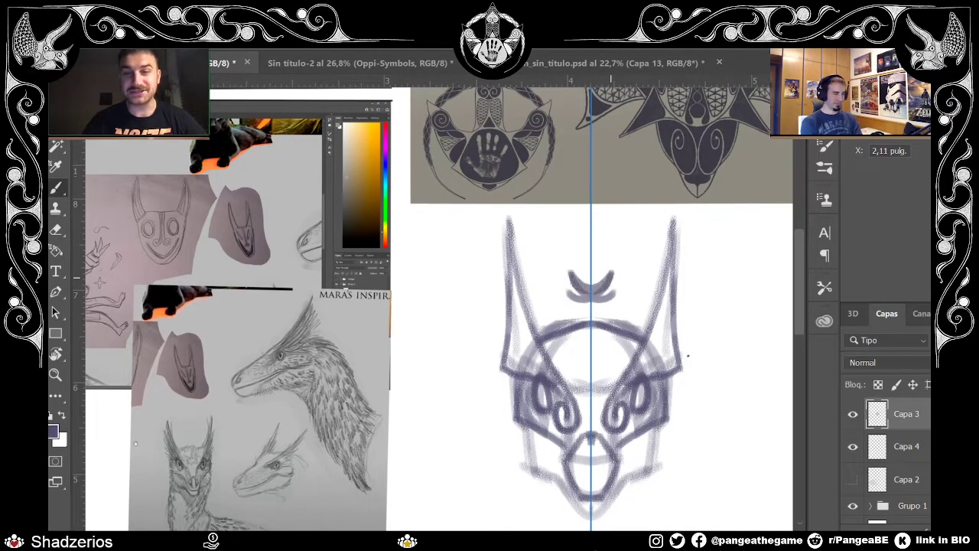
mouse_move(574, 242)
mouse_down()
mouse_move(575, 259)
mouse_move(574, 245)
mouse_up()
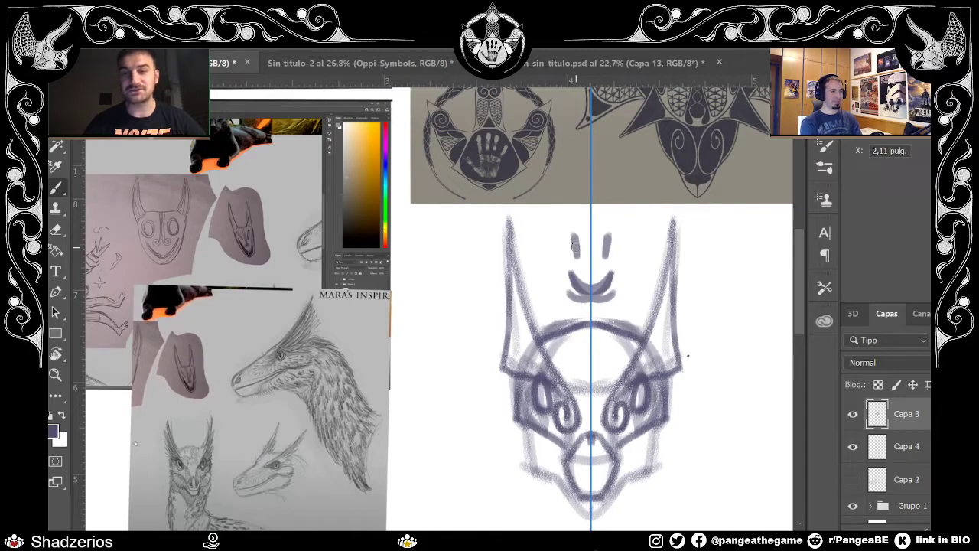
key(ctrl+z)
key(ctrl+z)
key(ctrl+z)
key(ctrl+z)
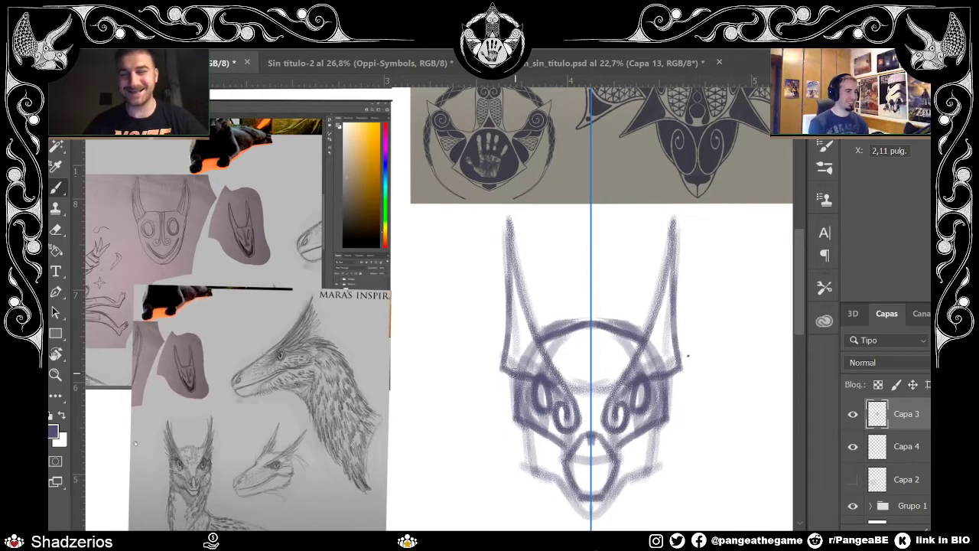
Step: Outline the stepped lower jaw down to the chin, and add angled cheek lines beside the muzzle
mouse_move(525, 427)
mouse_down()
mouse_move(534, 471)
mouse_move(559, 479)
mouse_move(586, 514)
mouse_move(565, 476)
mouse_up()
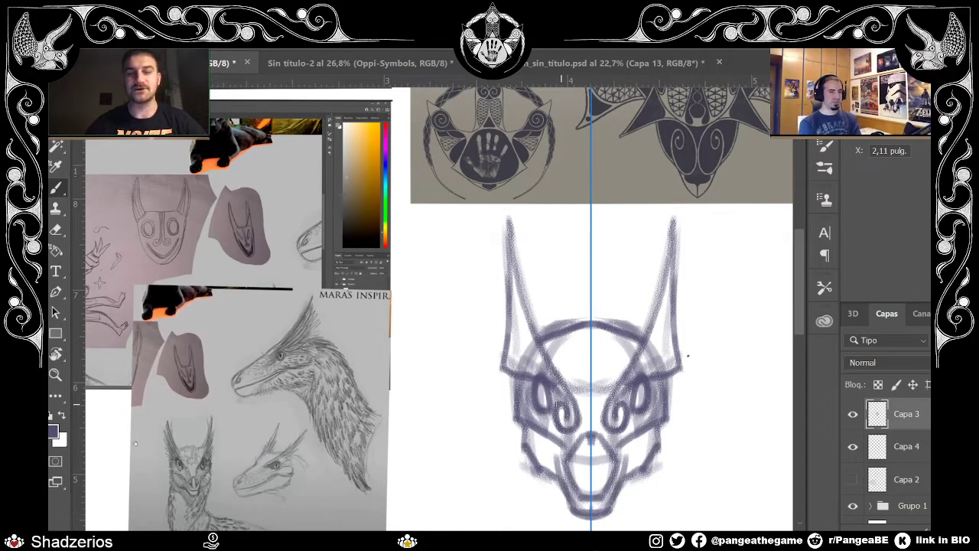
mouse_move(563, 476)
mouse_down()
mouse_move(552, 440)
mouse_move(536, 450)
mouse_move(553, 462)
mouse_up()
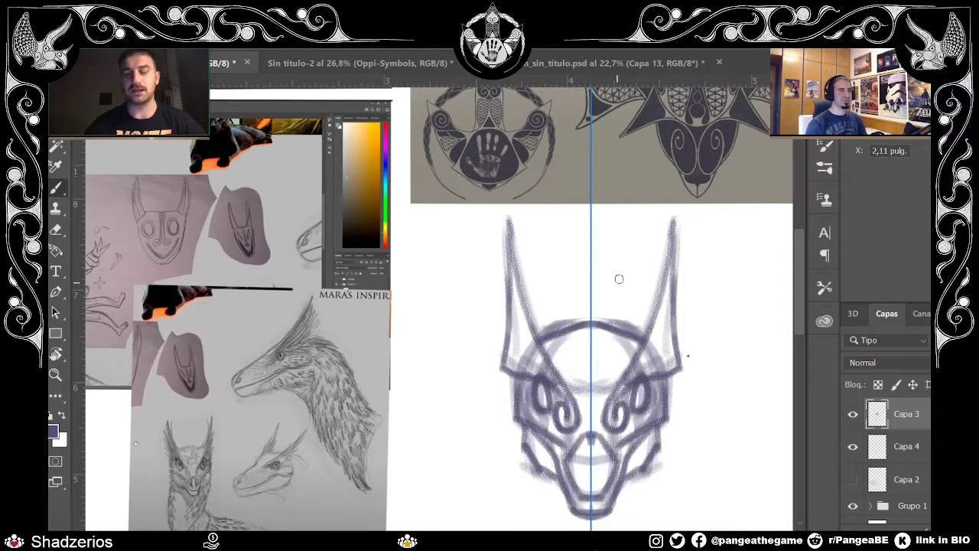
drag(541, 402, 541, 393)
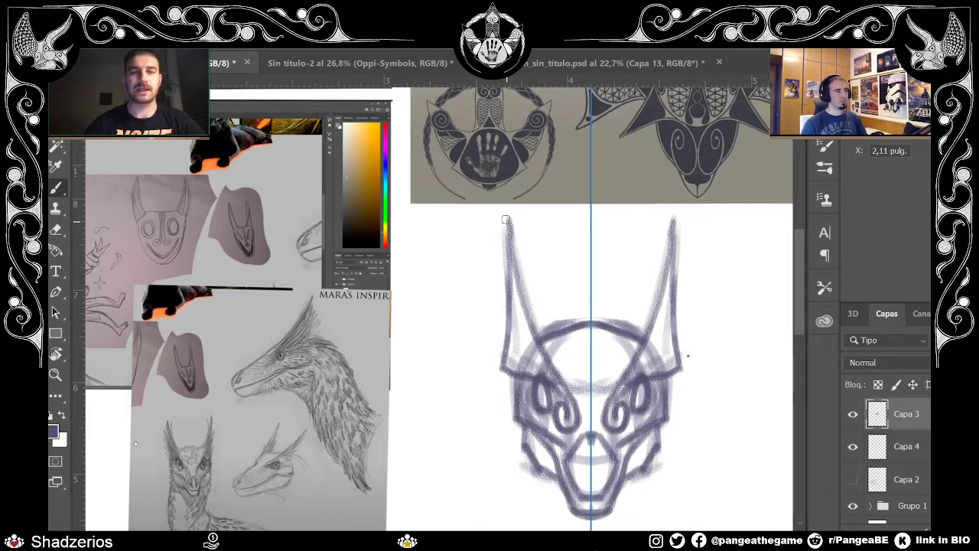
Step: Reinforce the horns with second curved lines running past the eyes into the muzzle, and add two ovals inside the muzzle
drag(505, 211, 523, 297)
drag(501, 249, 534, 354)
drag(565, 397, 539, 366)
drag(499, 248, 551, 378)
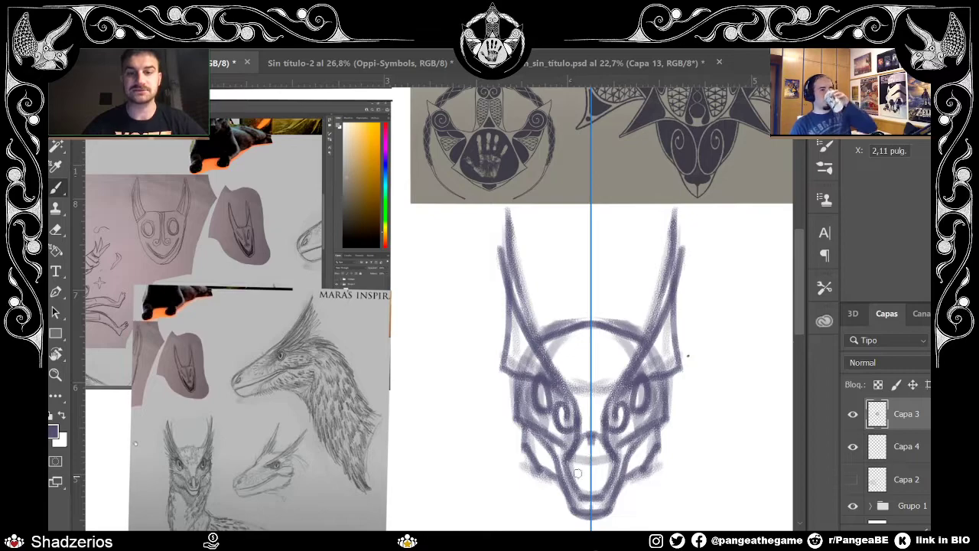
mouse_move(580, 476)
mouse_down()
mouse_move(591, 479)
mouse_move(592, 461)
mouse_move(573, 464)
mouse_move(589, 461)
mouse_up()
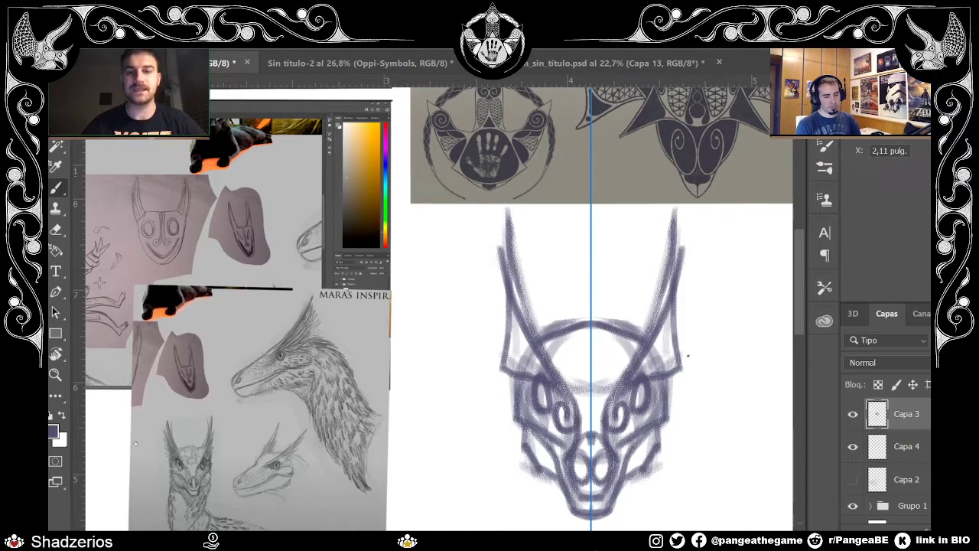
Step: Lower the opacity of the sketch layer Capa 3 and create a new empty layer above it
key(5)
key(3)
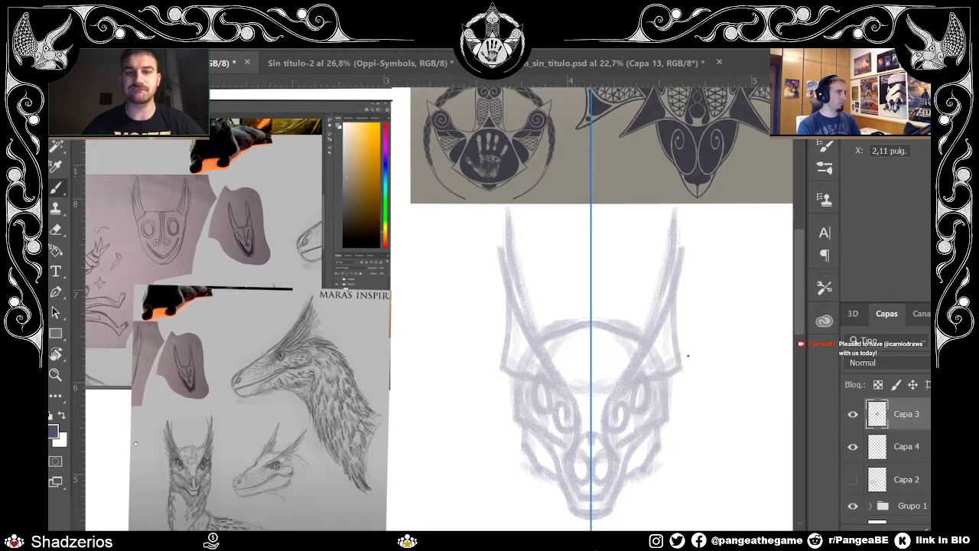
key(ctrl+shift+alt+n)
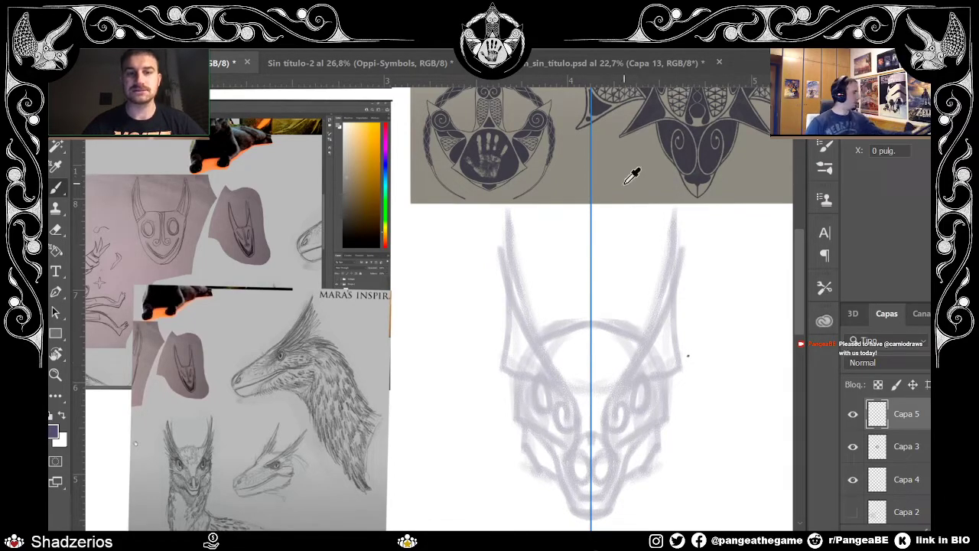
Step: Examine the linework, spirals and scale patterns of the ornament reference up close, including the handprint emblem
scroll(638, 197, down, 2)
drag(802, 287, 801, 227)
scroll(604, 339, up, 4)
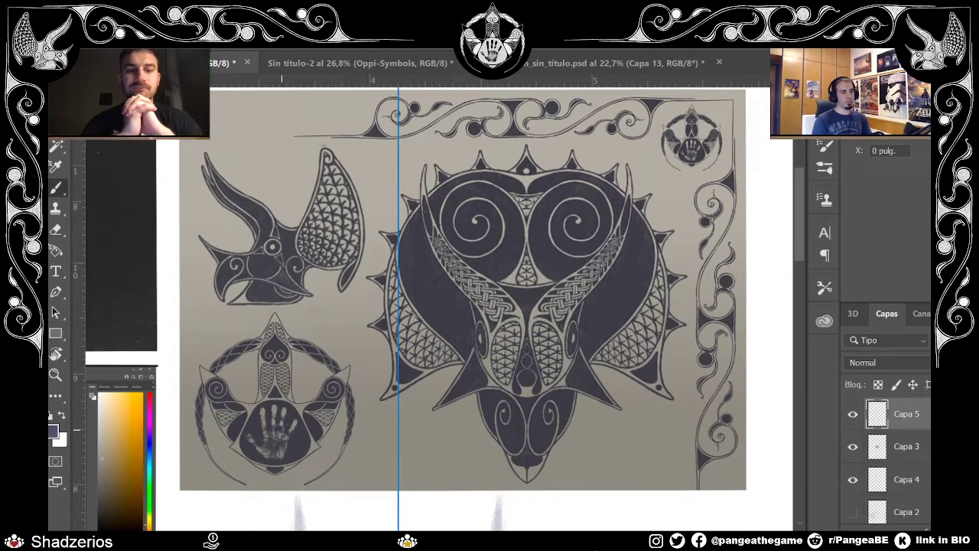
scroll(264, 429, up, 5)
scroll(268, 423, up, 2)
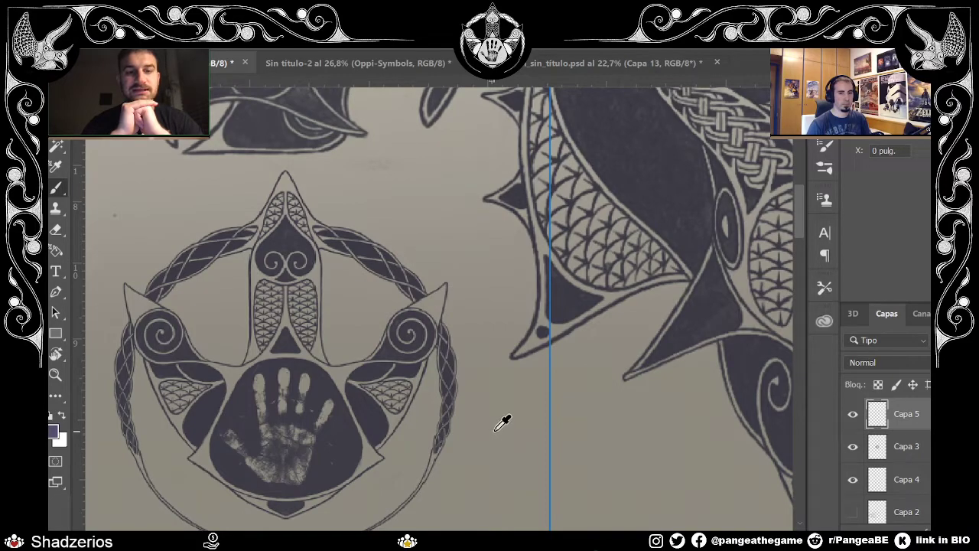
scroll(503, 415, down, 6)
scroll(533, 411, down, 1)
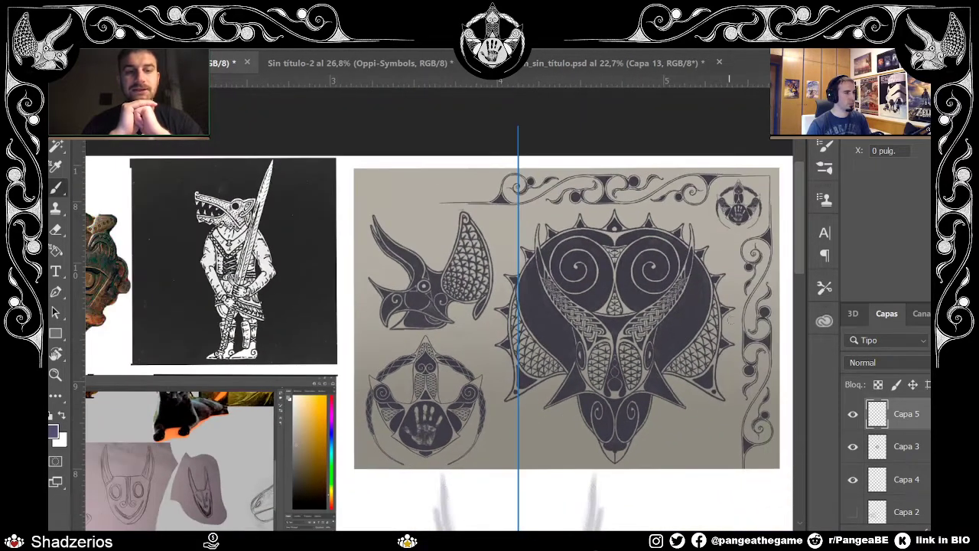
Step: Trace the inner horn curves from near the tips down to the nose bridge, ending them in spirals
drag(797, 259, 794, 287)
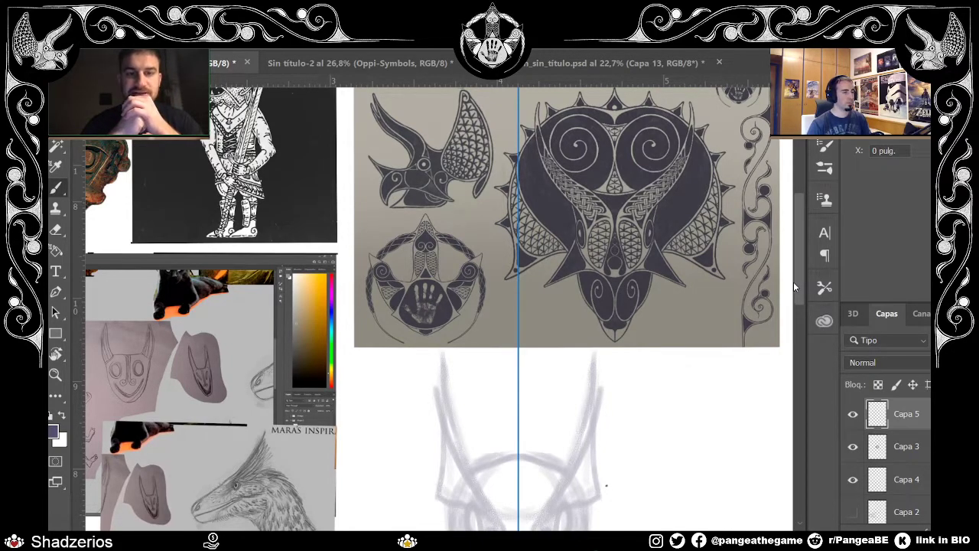
drag(794, 287, 797, 315)
scroll(797, 315, down, 1)
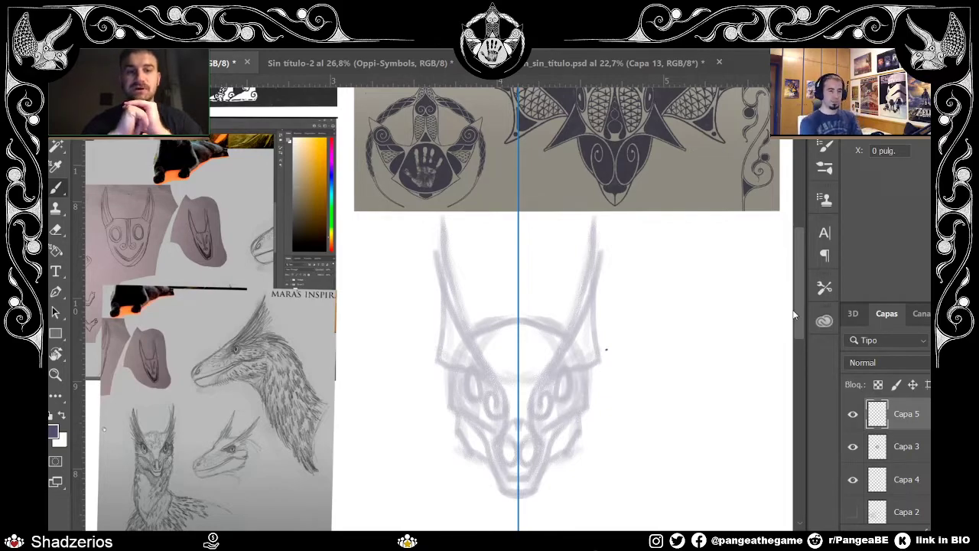
click(854, 418)
click(854, 419)
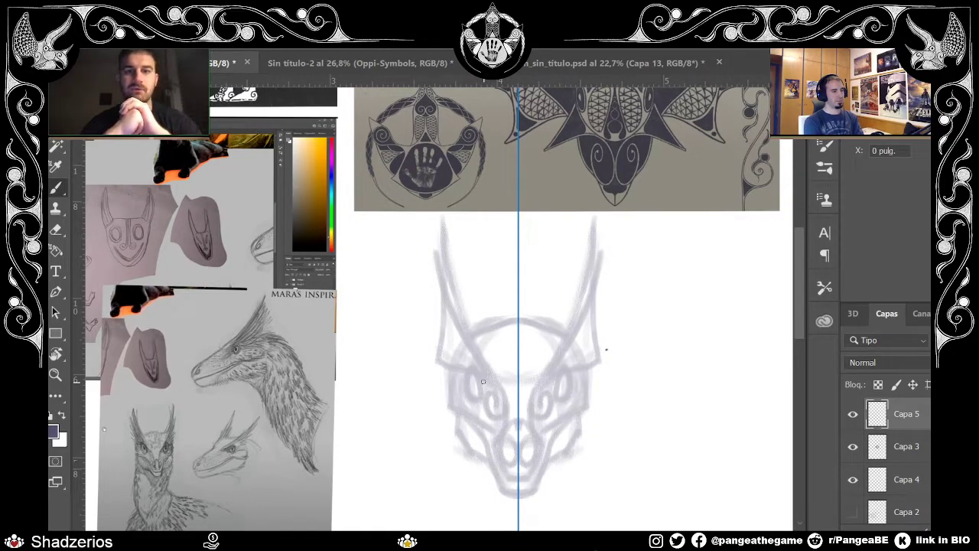
scroll(483, 381, up, 5)
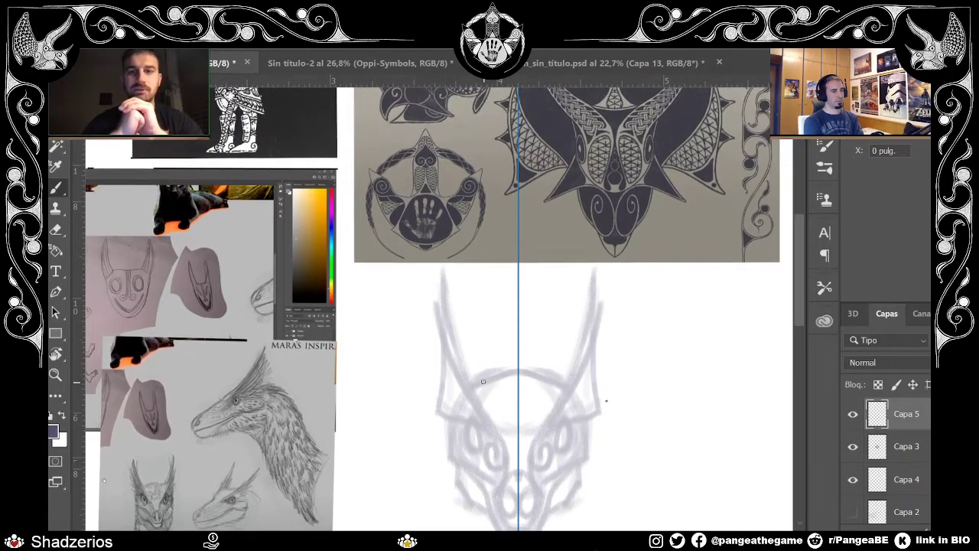
scroll(482, 381, down, 6)
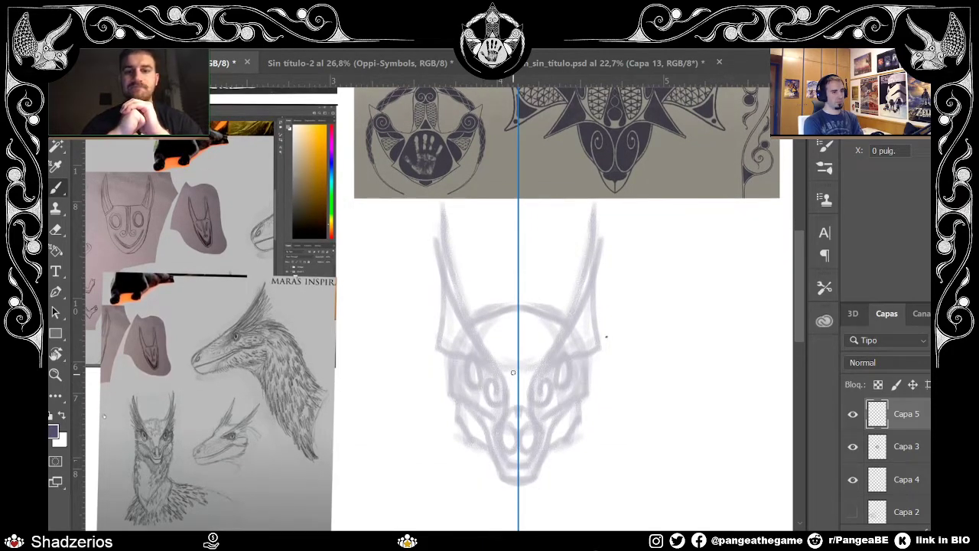
mouse_move(509, 399)
mouse_down()
mouse_move(461, 311)
mouse_move(439, 208)
mouse_up()
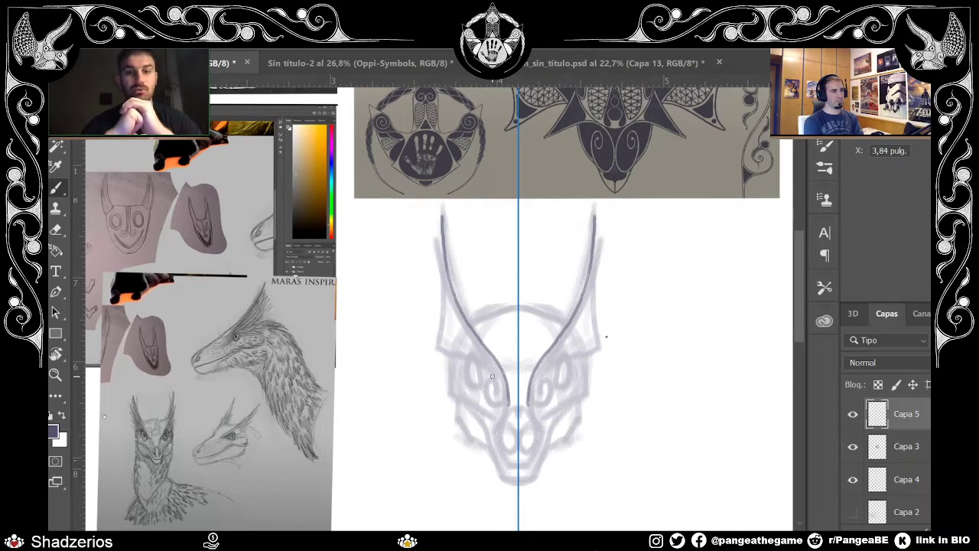
mouse_move(508, 403)
mouse_down()
mouse_move(495, 407)
mouse_move(488, 383)
mouse_move(494, 391)
mouse_up()
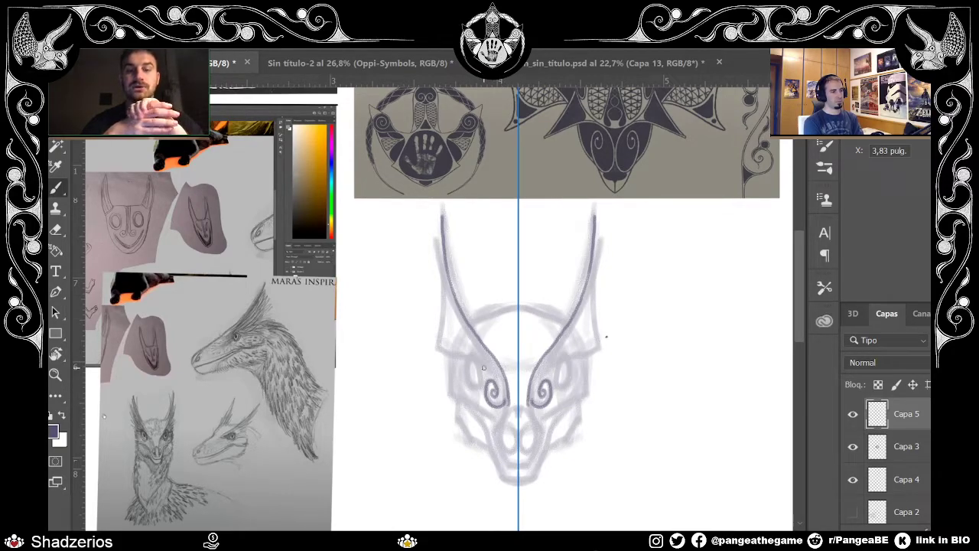
Step: Outline the almond-shaped eyes and extend the horns to their tips with a second parallel curve
drag(478, 387, 477, 362)
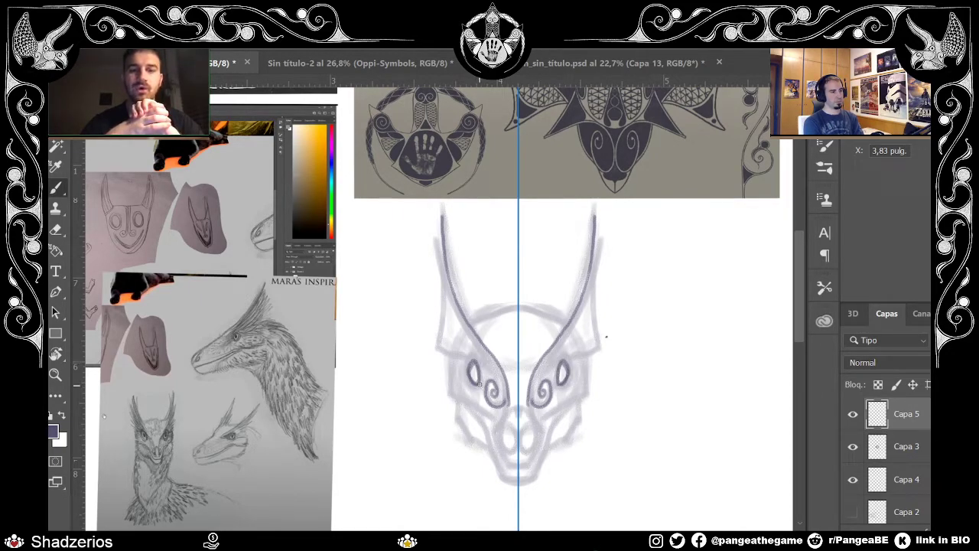
drag(475, 391, 470, 378)
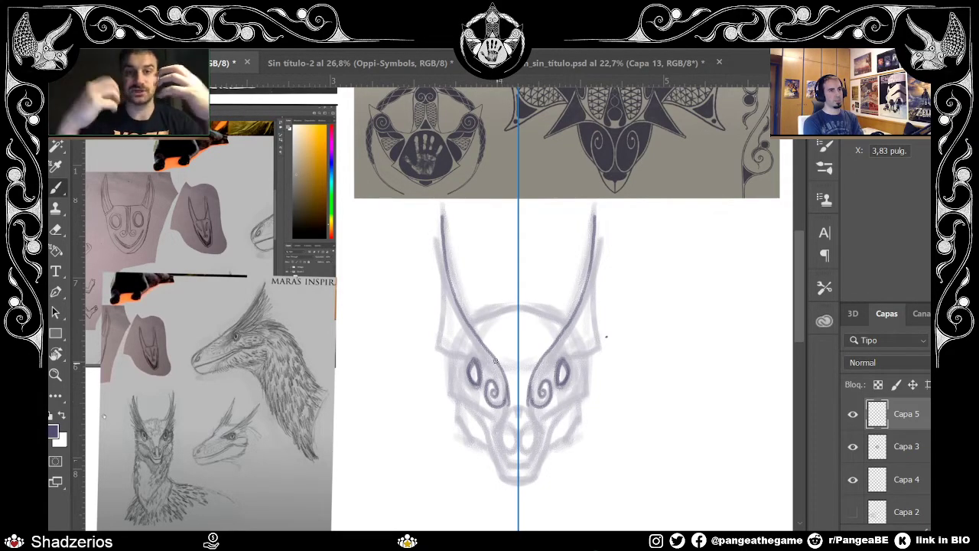
drag(442, 222, 441, 204)
mouse_move(483, 356)
mouse_down()
mouse_move(443, 280)
mouse_move(441, 205)
mouse_up()
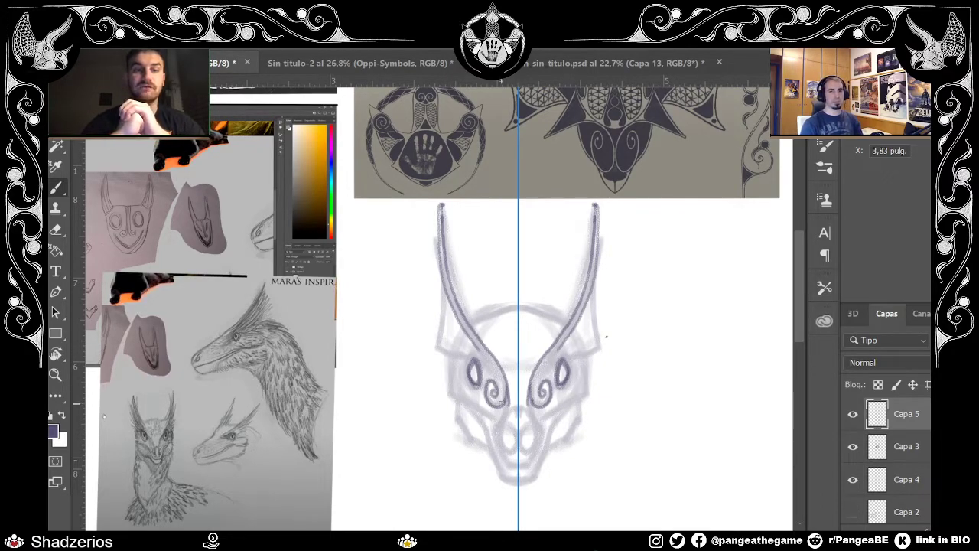
Step: Draw the forehead arch with two mirrored rounded panels beneath it, and fill the panels with a triangulated scale pattern
mouse_move(517, 356)
mouse_down()
mouse_move(499, 358)
mouse_move(480, 327)
mouse_move(513, 315)
mouse_move(514, 356)
mouse_move(487, 341)
mouse_move(483, 320)
mouse_move(518, 302)
mouse_up()
drag(480, 336, 505, 309)
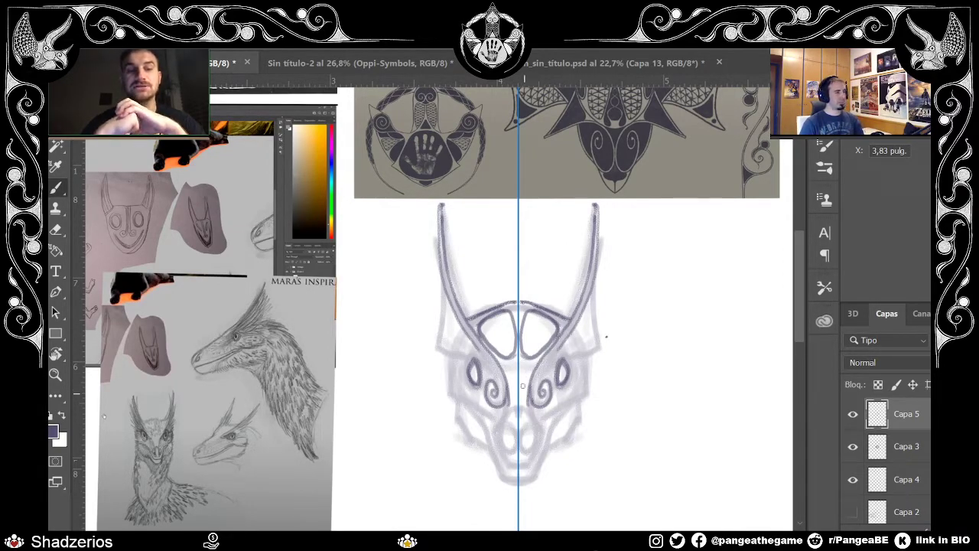
mouse_move(499, 354)
mouse_down()
mouse_move(512, 340)
mouse_move(519, 301)
mouse_move(505, 339)
mouse_move(516, 329)
mouse_move(488, 339)
mouse_move(519, 317)
mouse_move(484, 331)
mouse_move(508, 315)
mouse_up()
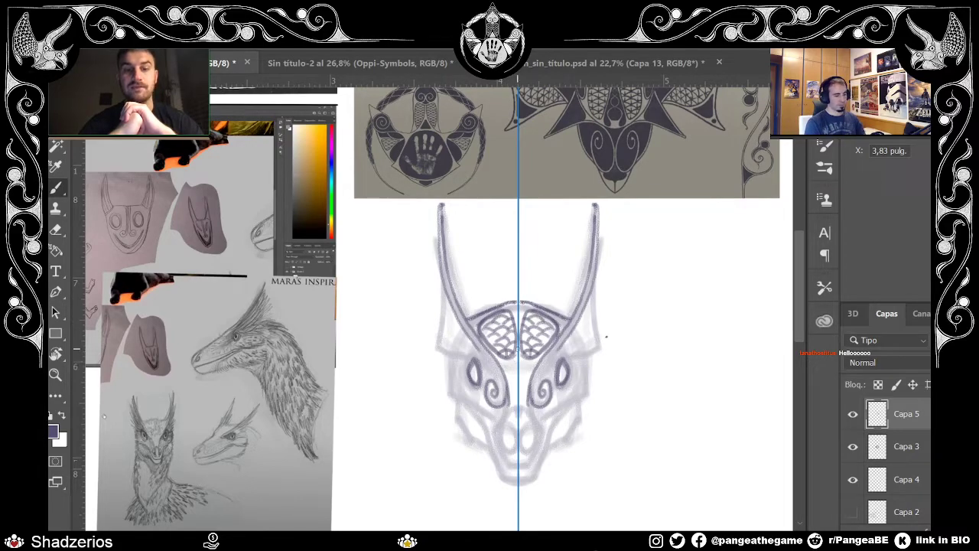
drag(504, 338, 493, 337)
drag(502, 332, 488, 330)
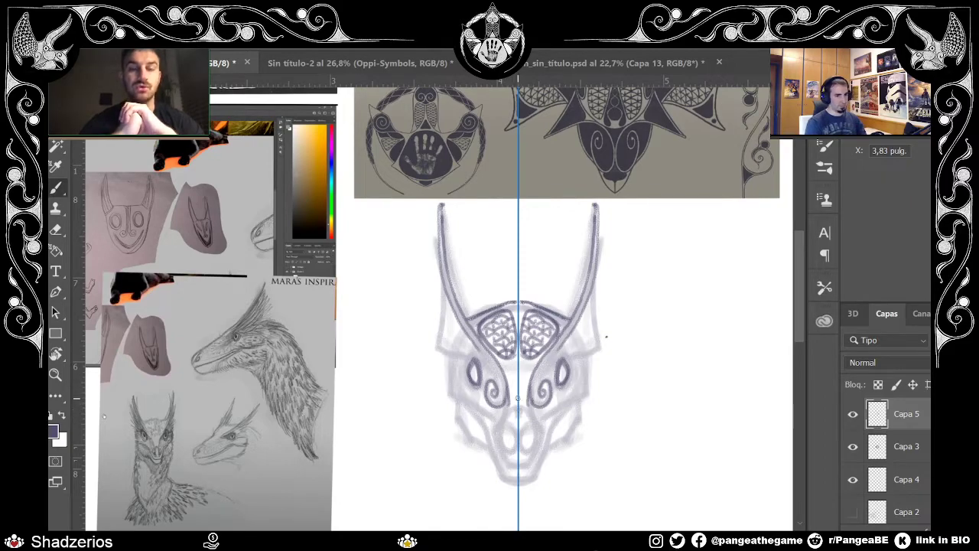
Step: Add a tapered plate on the nose bridge below the scale panels, and thicken the horn lines down to the spirals
drag(508, 365, 519, 399)
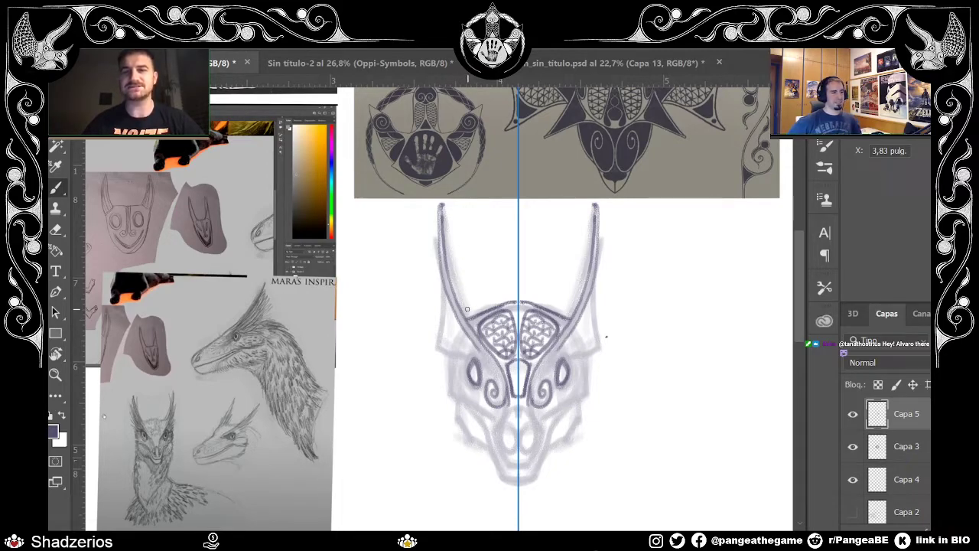
scroll(798, 317, down, 2)
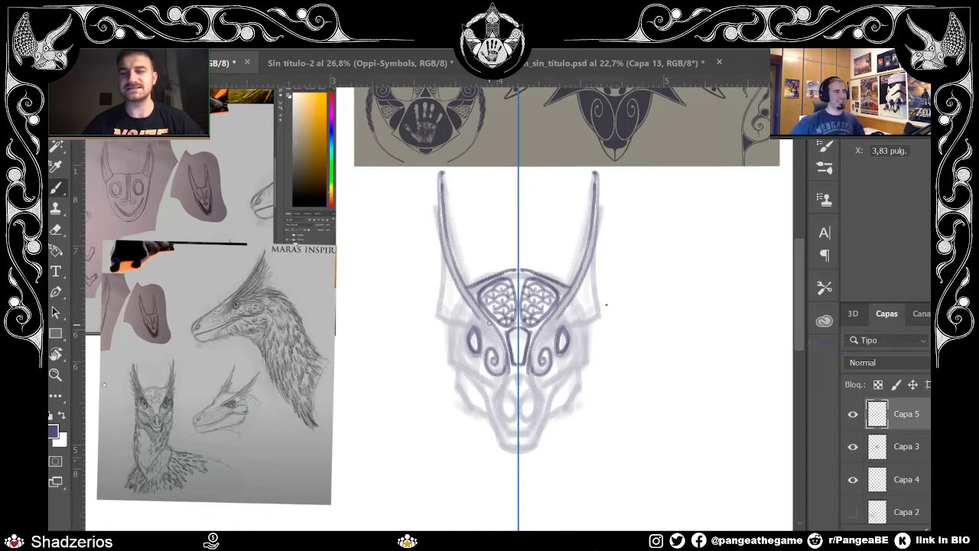
mouse_move(499, 345)
mouse_down()
mouse_move(451, 265)
mouse_move(441, 176)
mouse_up()
drag(495, 335, 505, 353)
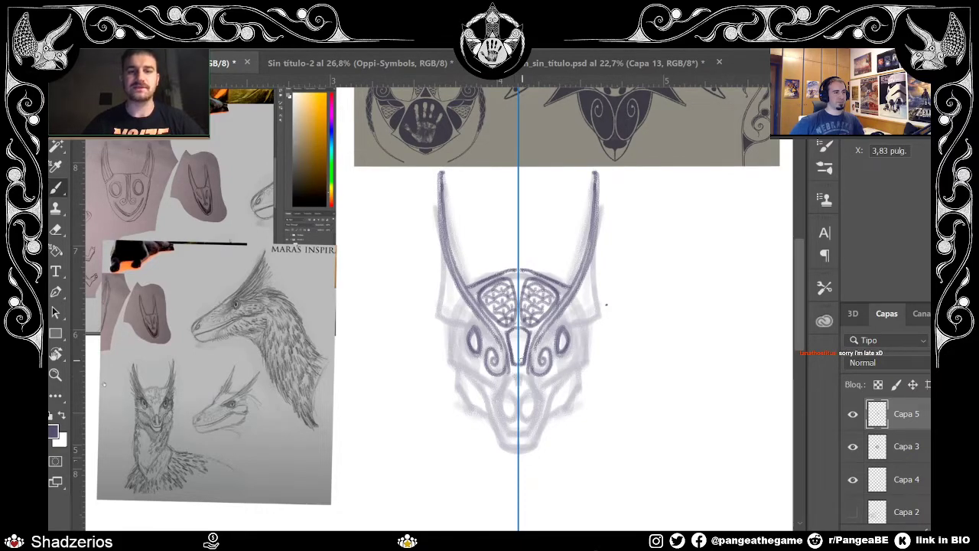
Step: Draw the arched nose ridge with two nostril ovals below it, and outline the inner muzzle
drag(508, 390, 517, 371)
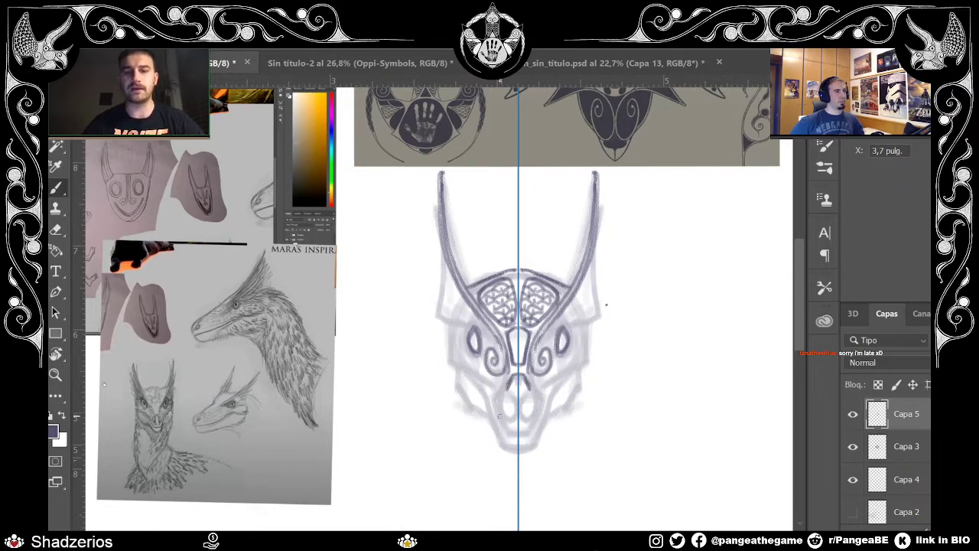
mouse_move(499, 414)
mouse_down()
mouse_move(506, 387)
mouse_move(508, 416)
mouse_move(502, 396)
mouse_move(513, 385)
mouse_up()
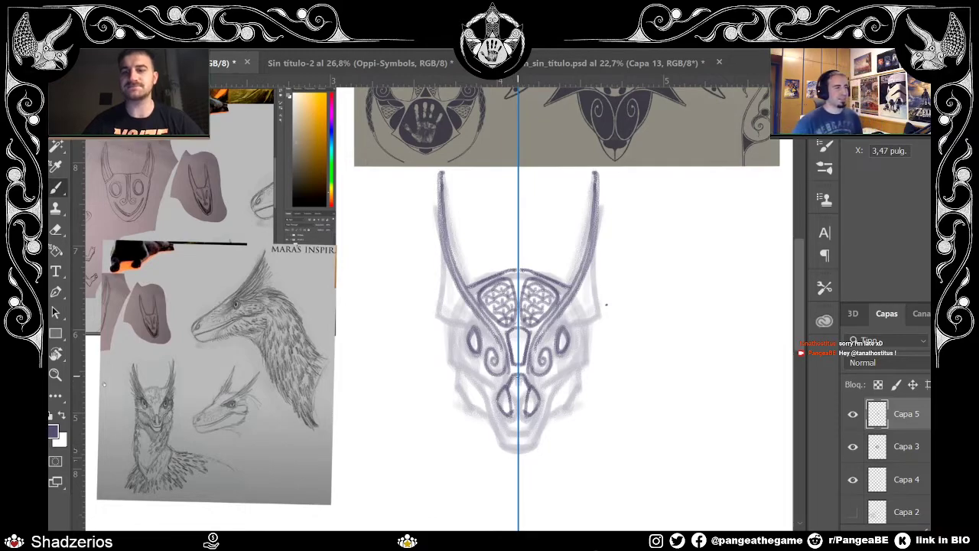
mouse_move(535, 401)
mouse_down()
mouse_move(528, 434)
mouse_move(510, 438)
mouse_up()
Step: Outline the cheeks from beside the eyes down to the muzzle, and add curved brow lines above the eyes
drag(451, 375, 476, 362)
mouse_move(477, 402)
mouse_down()
mouse_move(494, 375)
mouse_move(449, 332)
mouse_up()
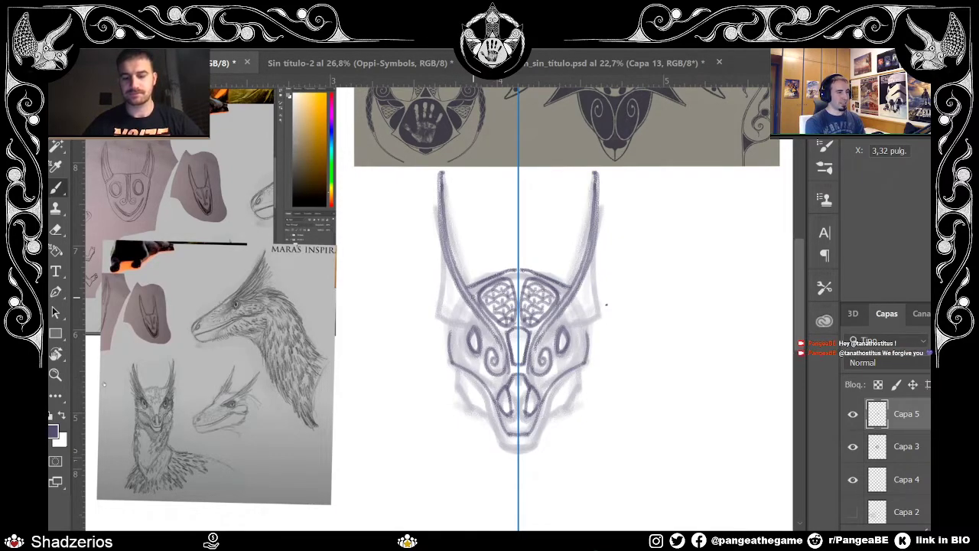
drag(472, 328, 444, 328)
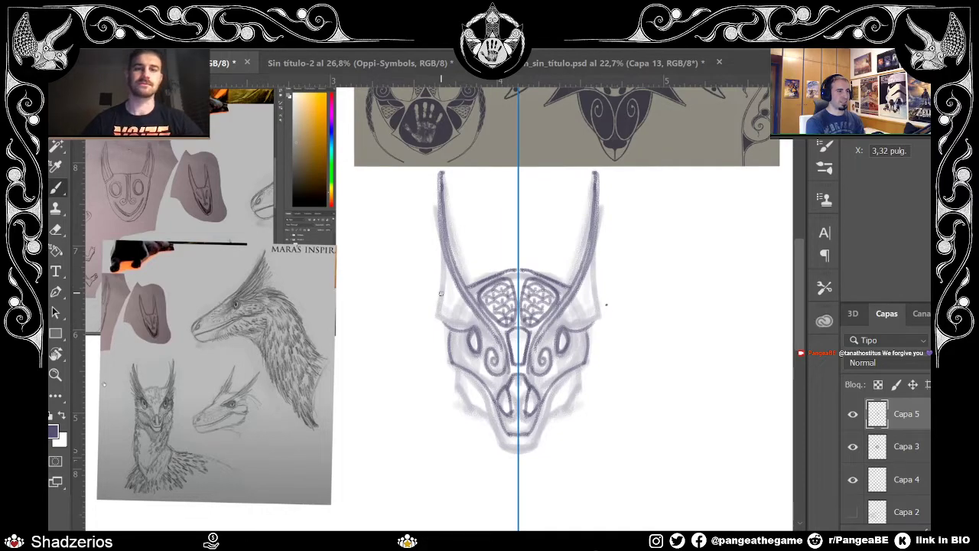
Step: Try an outward-bowed ear outline beside each horn, and undo it
drag(443, 320, 439, 197)
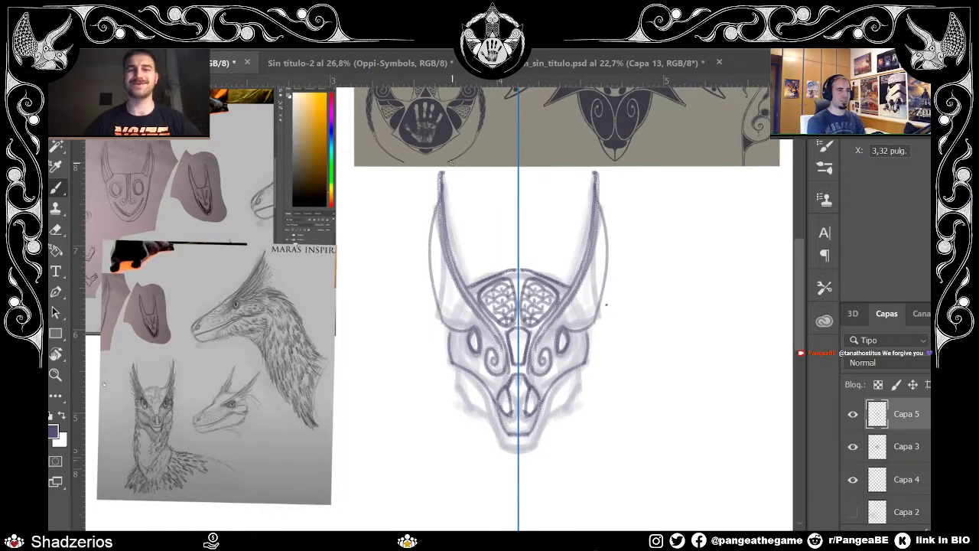
key(ctrl+z)
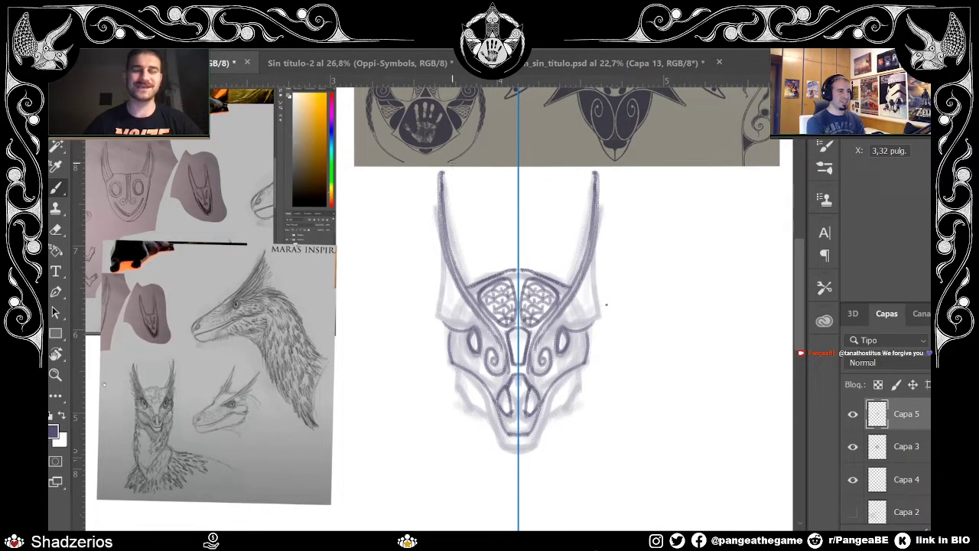
Step: Compare the whole head sketch with the ornament reference, examining the large spiked emblem's horns and outer edges up close
scroll(518, 240, down, 2)
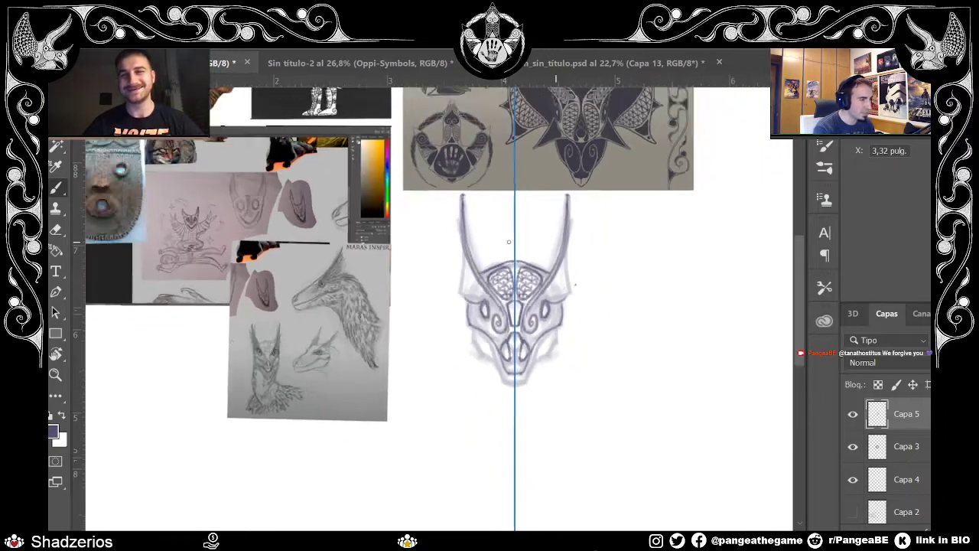
scroll(515, 239, down, 1)
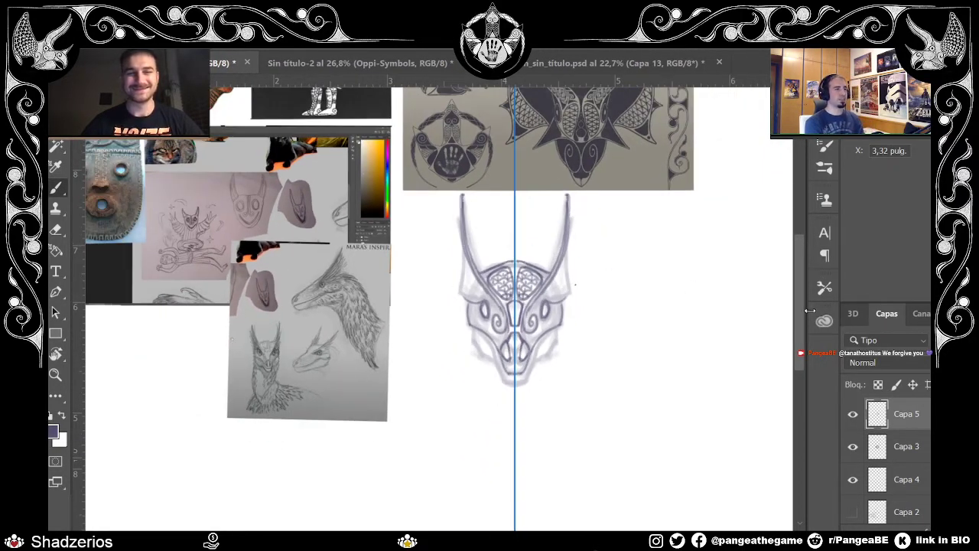
scroll(794, 321, up, 5)
scroll(521, 280, up, 2)
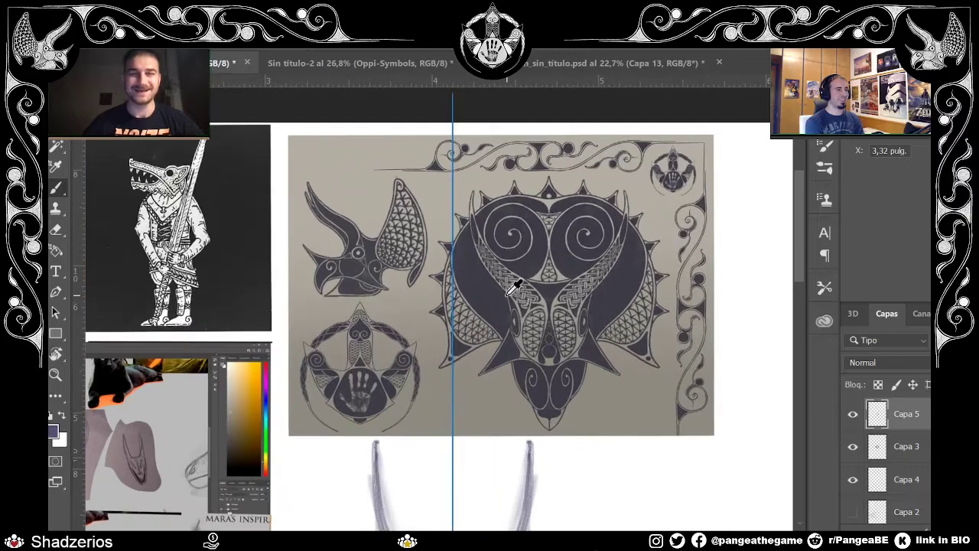
scroll(595, 316, up, 1)
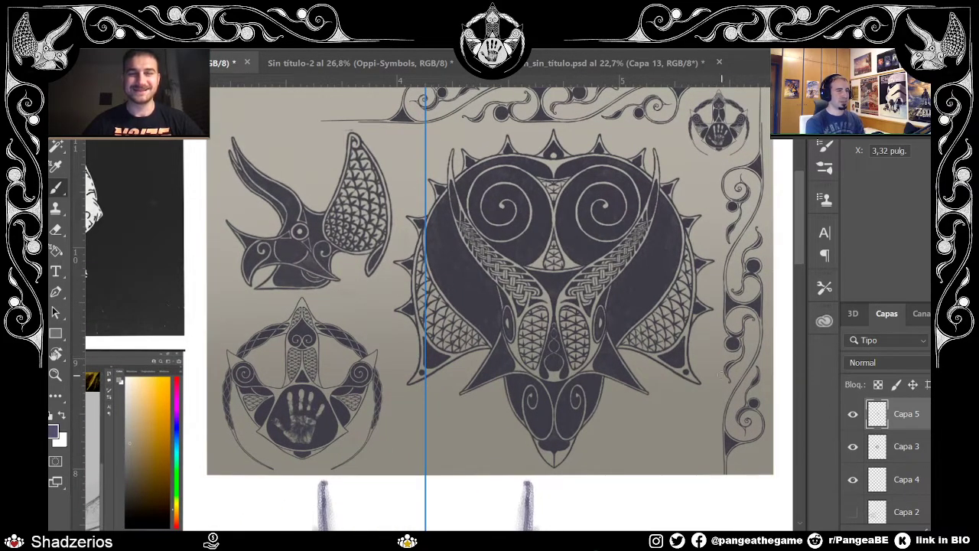
scroll(677, 297, up, 1)
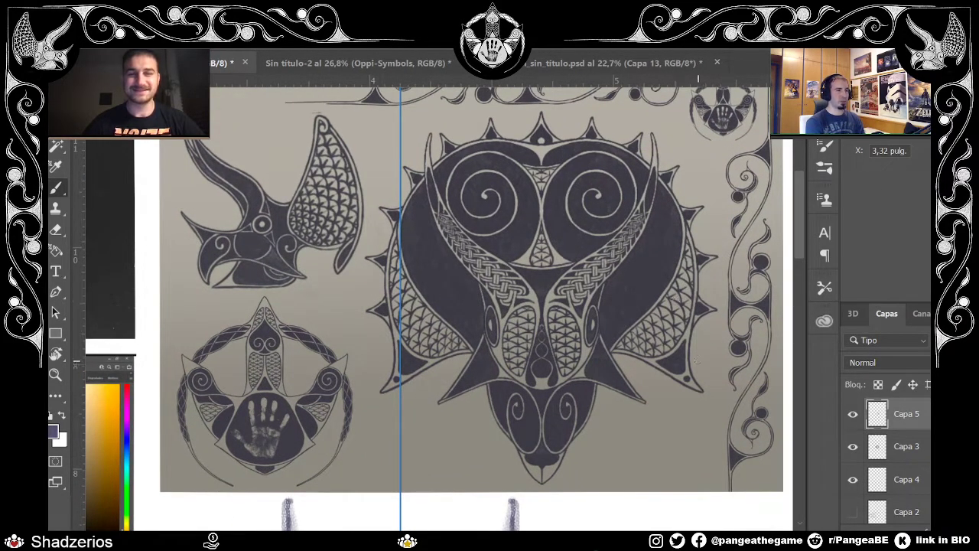
drag(633, 442, 668, 444)
drag(643, 411, 644, 437)
drag(657, 413, 657, 439)
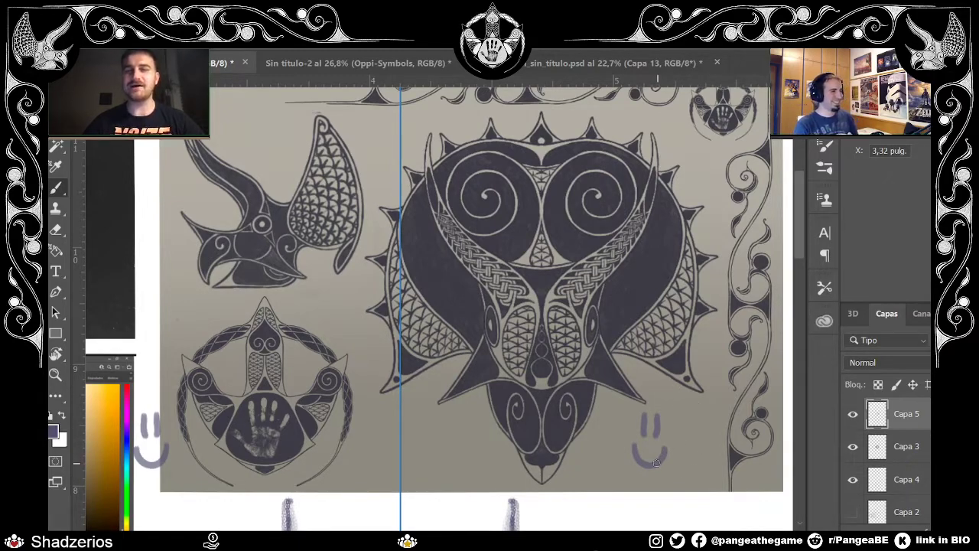
key(e)
mouse_move(651, 464)
mouse_down()
mouse_move(655, 425)
mouse_move(668, 417)
mouse_move(658, 459)
mouse_up()
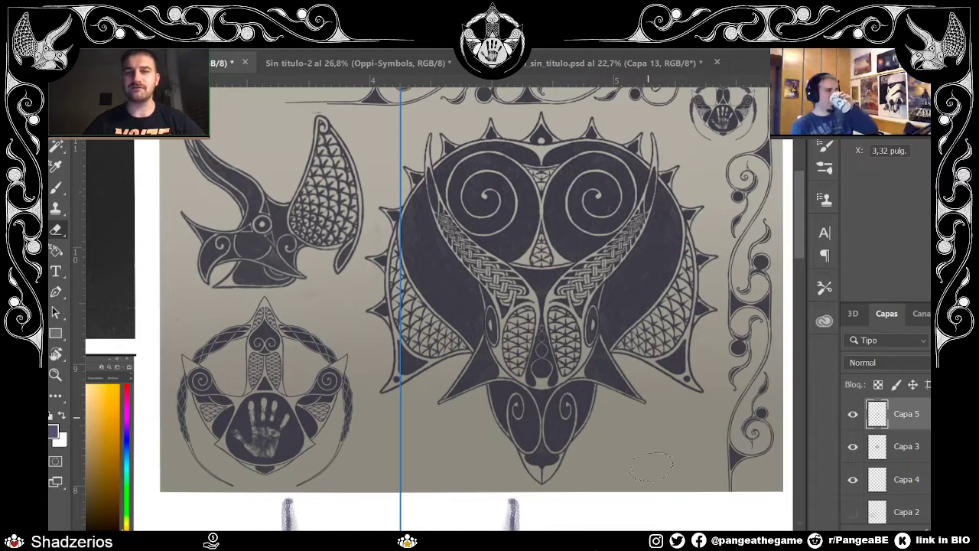
key(b)
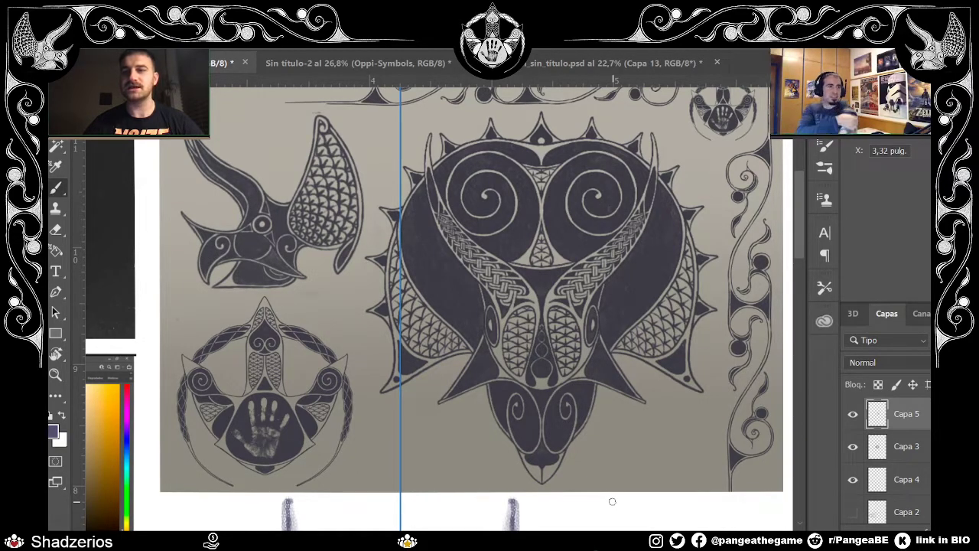
Step: Draw a gently curved ear outline along the outer side of each horn, down to the brow
scroll(616, 493, down, 3)
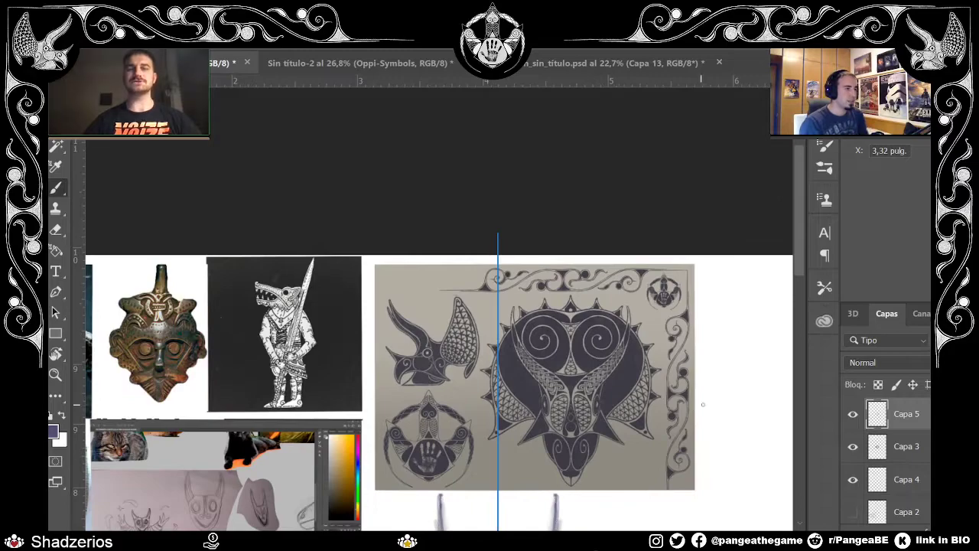
drag(801, 256, 803, 314)
scroll(559, 336, up, 1)
scroll(540, 369, up, 1)
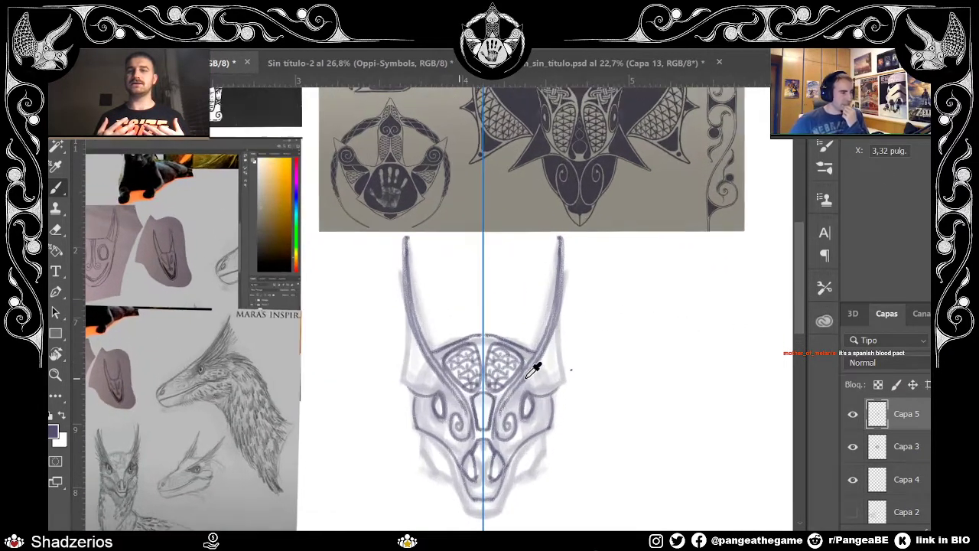
mouse_move(409, 388)
mouse_down()
mouse_move(430, 393)
mouse_move(401, 309)
mouse_move(404, 277)
mouse_up()
Step: Outline the pointed jaw plates below the cheeks, and trace the outer muzzle down to the chin
scroll(800, 323, down, 2)
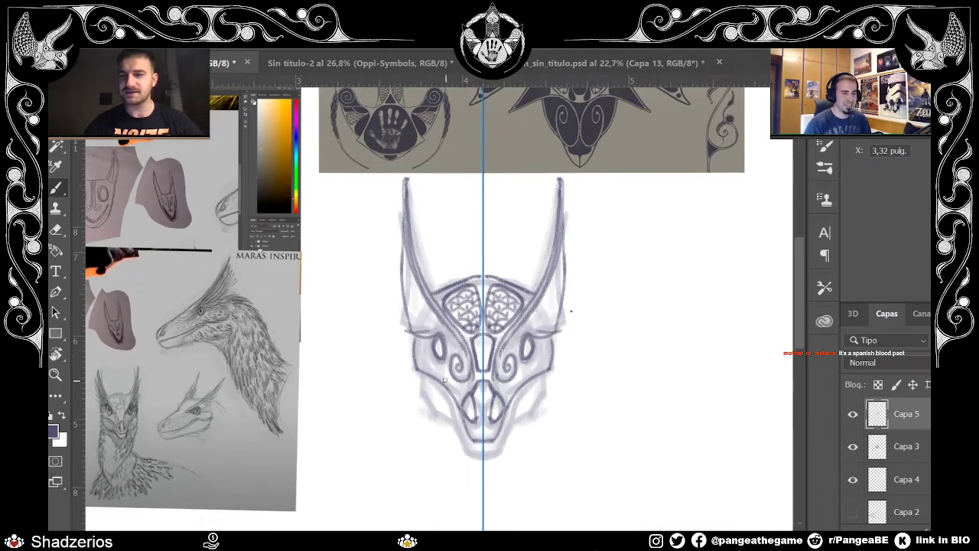
drag(419, 382, 451, 421)
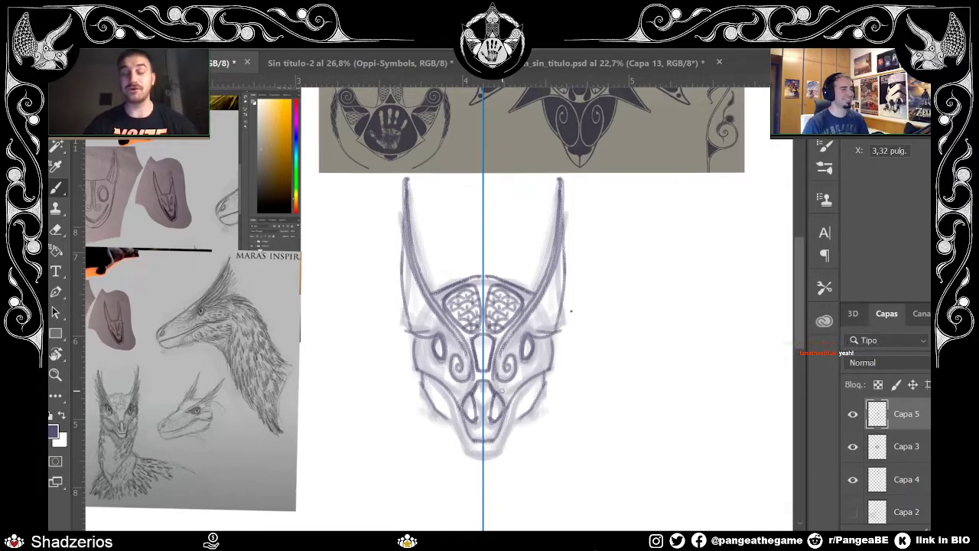
mouse_move(448, 394)
mouse_down()
mouse_move(471, 453)
mouse_move(483, 453)
mouse_up()
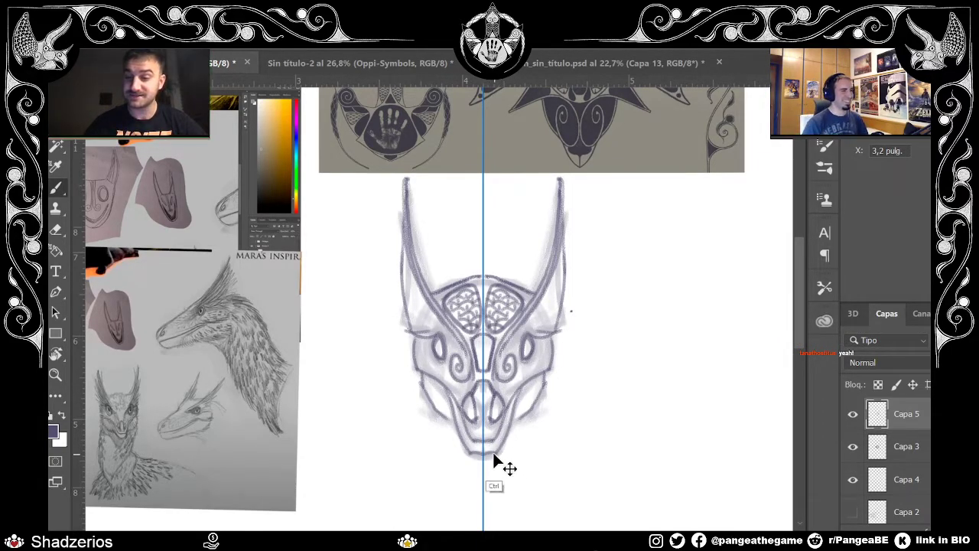
mouse_move(602, 244)
mouse_down()
mouse_move(600, 268)
mouse_move(618, 253)
mouse_up()
drag(618, 239, 618, 265)
mouse_move(626, 264)
mouse_down()
mouse_move(630, 231)
mouse_move(642, 256)
mouse_up()
drag(629, 251, 646, 260)
drag(647, 247, 660, 243)
mouse_move(661, 226)
mouse_down()
mouse_move(661, 254)
mouse_move(672, 219)
mouse_up()
drag(672, 218, 683, 234)
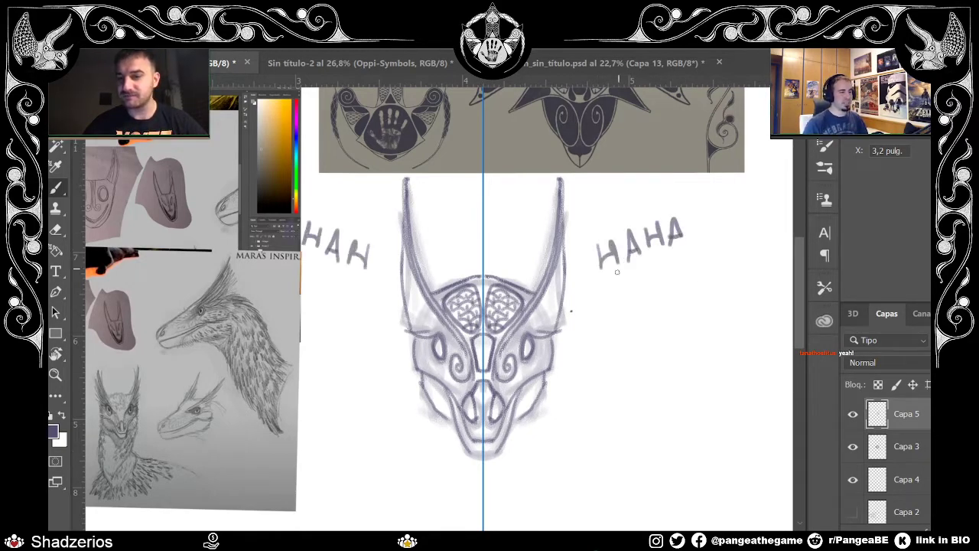
key(e)
mouse_move(610, 280)
mouse_down()
mouse_move(671, 230)
mouse_move(632, 252)
mouse_up()
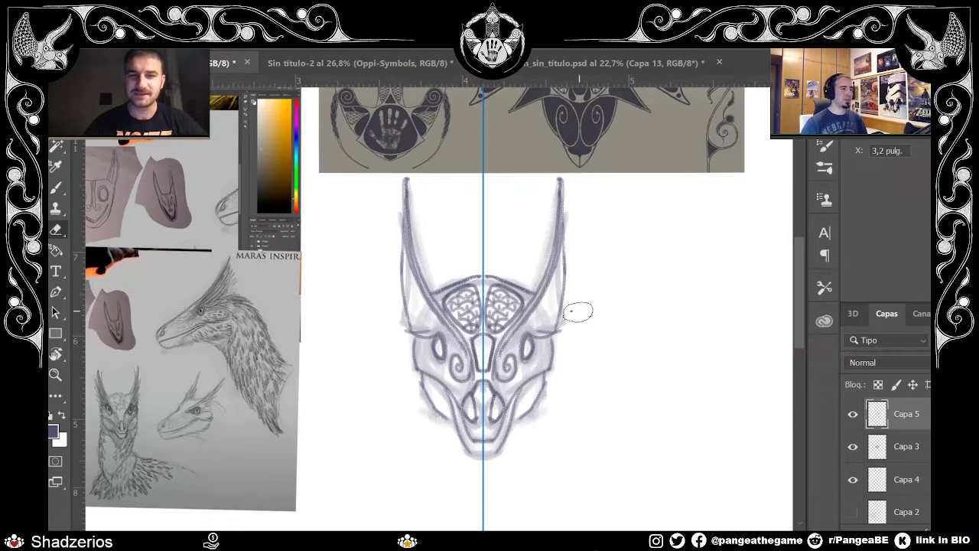
Step: Close the chin's lower edge, and draw curved contours around the outer eyes and into the cheek plates
key(b)
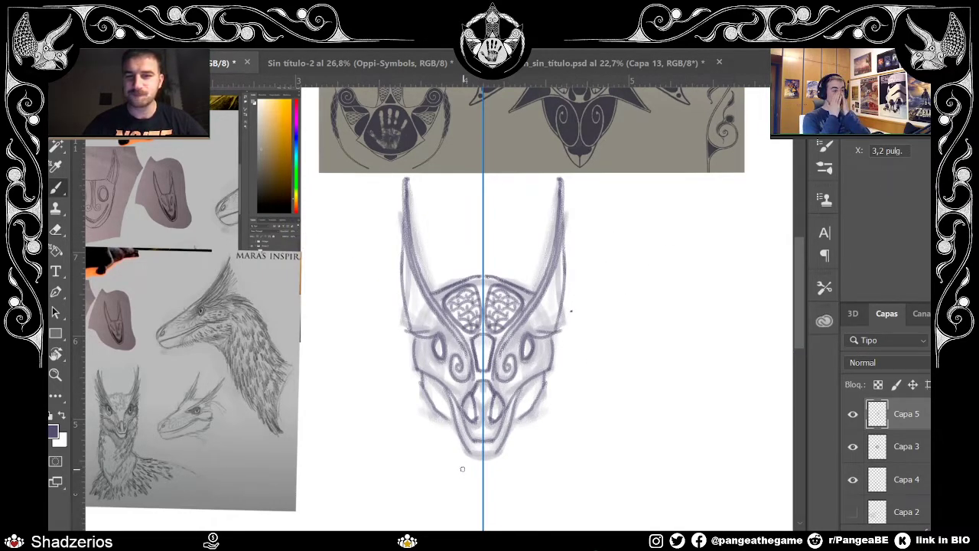
drag(472, 455, 494, 455)
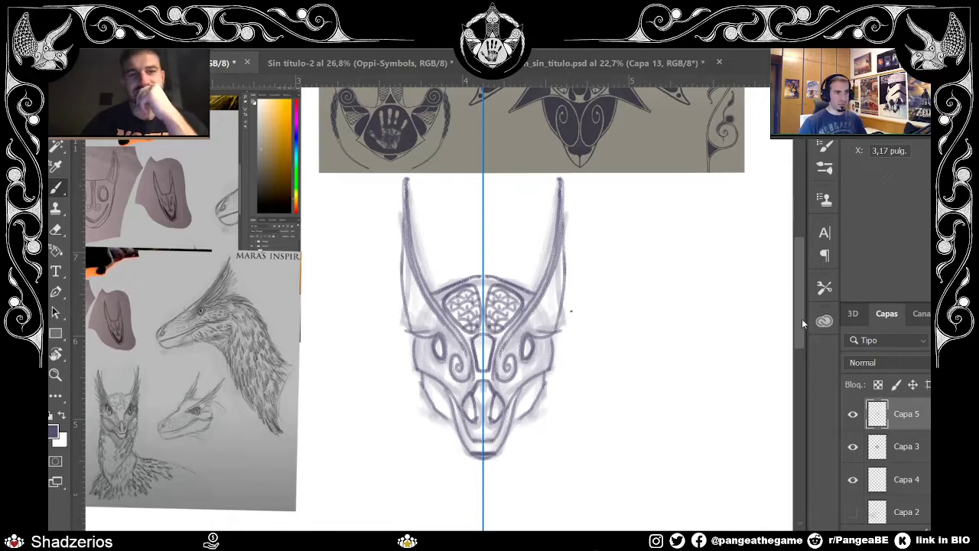
scroll(801, 301, up, 2)
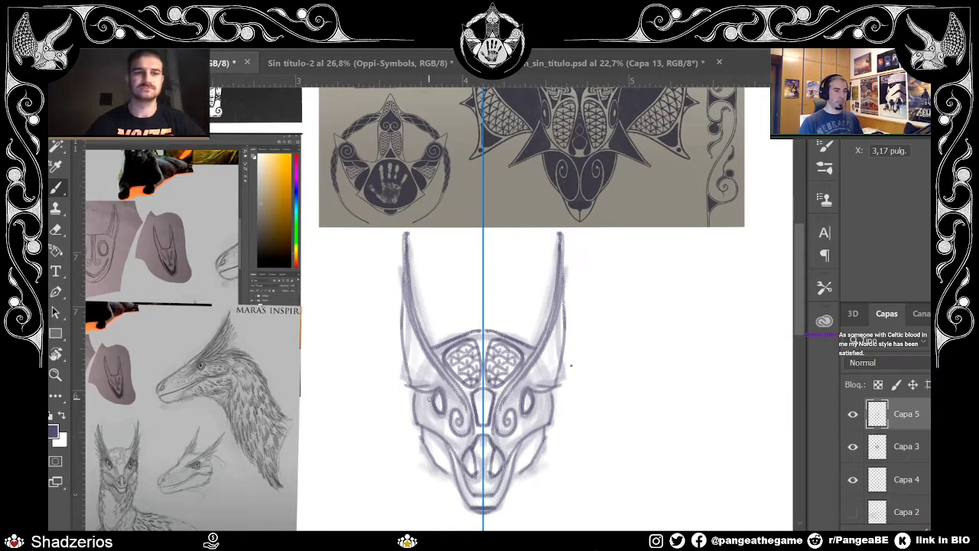
drag(425, 399, 449, 411)
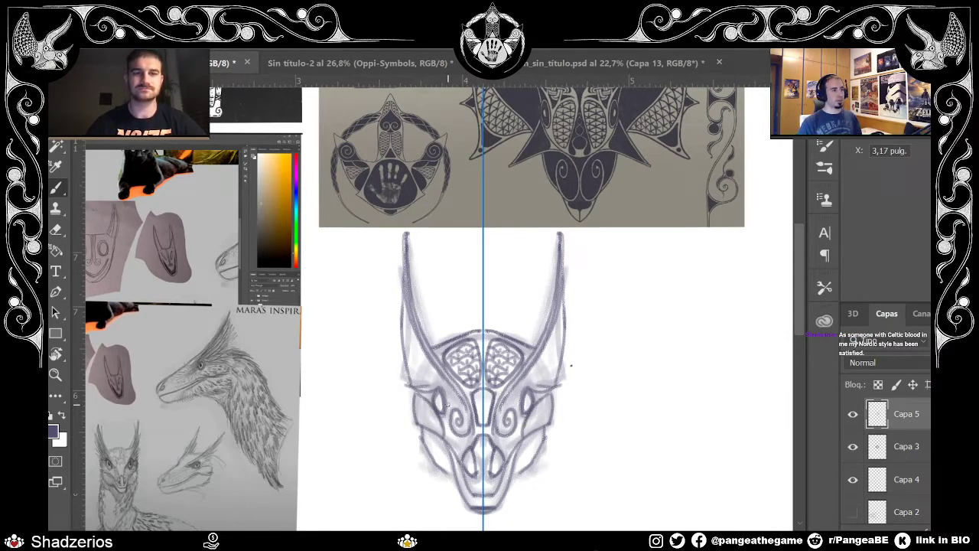
mouse_move(538, 427)
mouse_down()
mouse_move(528, 432)
mouse_move(541, 409)
mouse_move(553, 419)
mouse_up()
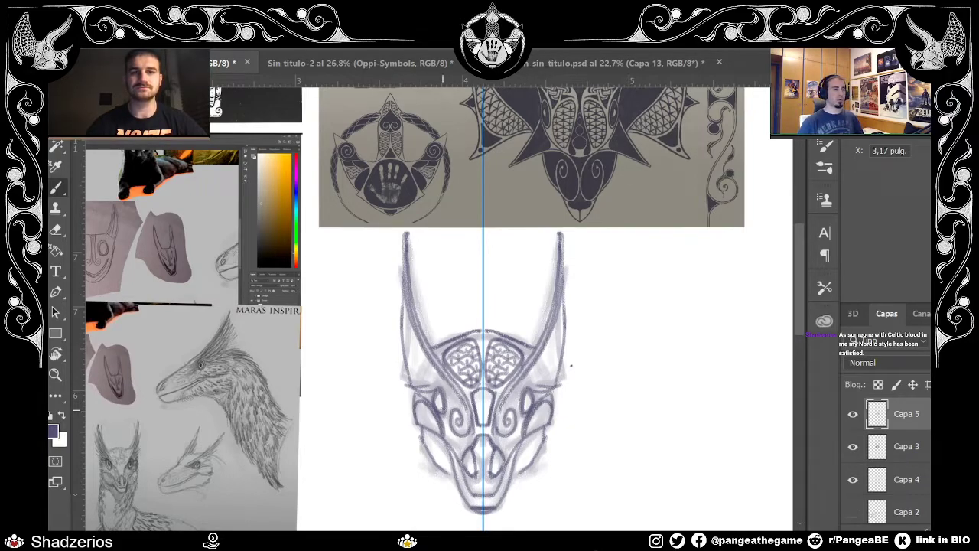
Step: Draw layered, feather-like spikes fanning upward and outward along the outer side of each horn's base
mouse_move(404, 362)
mouse_down()
mouse_move(434, 386)
mouse_move(402, 316)
mouse_up()
mouse_move(440, 383)
mouse_down()
mouse_move(398, 304)
mouse_move(447, 387)
mouse_up()
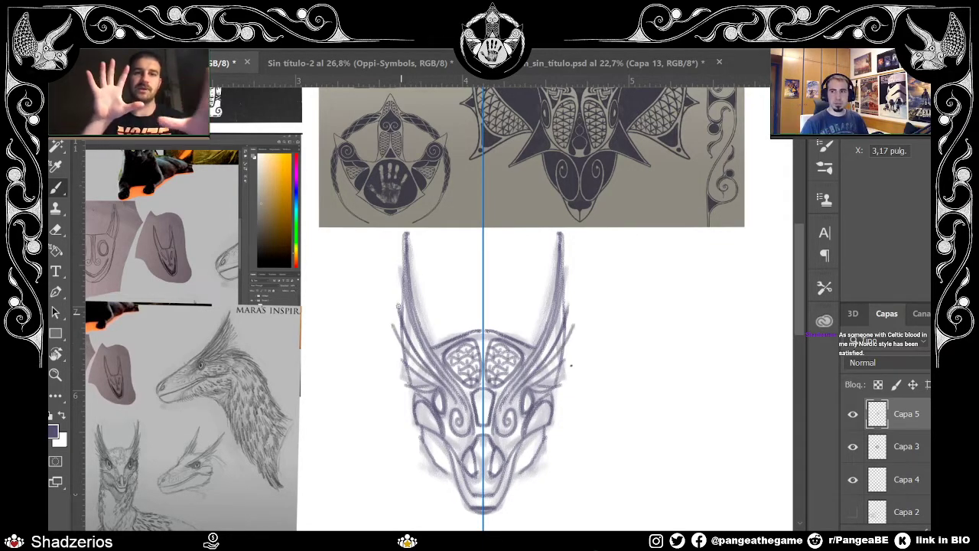
scroll(801, 317, down, 2)
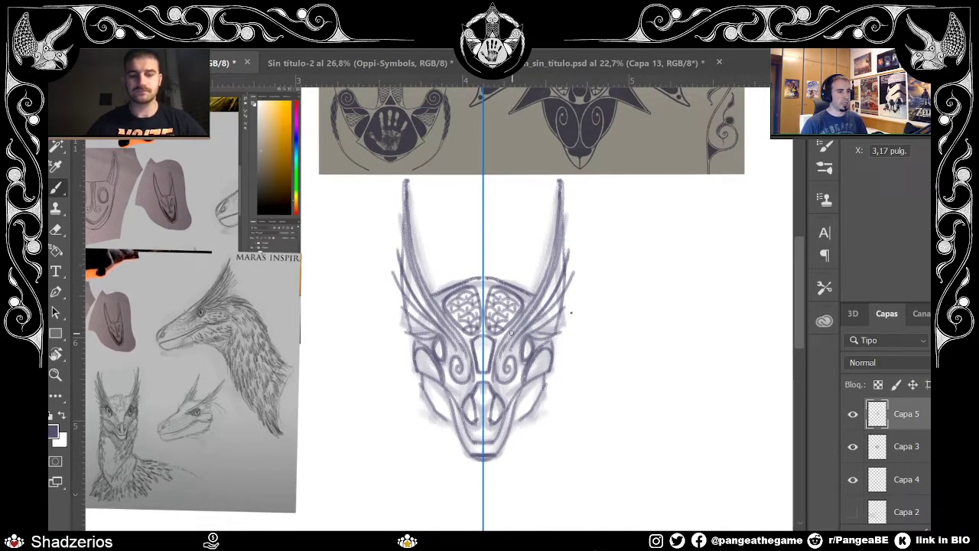
Step: Thicken the brow lines sweeping from the nose bridge into the horns, and fill the narrow bridge plate with small scales
mouse_move(436, 332)
mouse_down()
mouse_move(459, 342)
mouse_move(468, 359)
mouse_up()
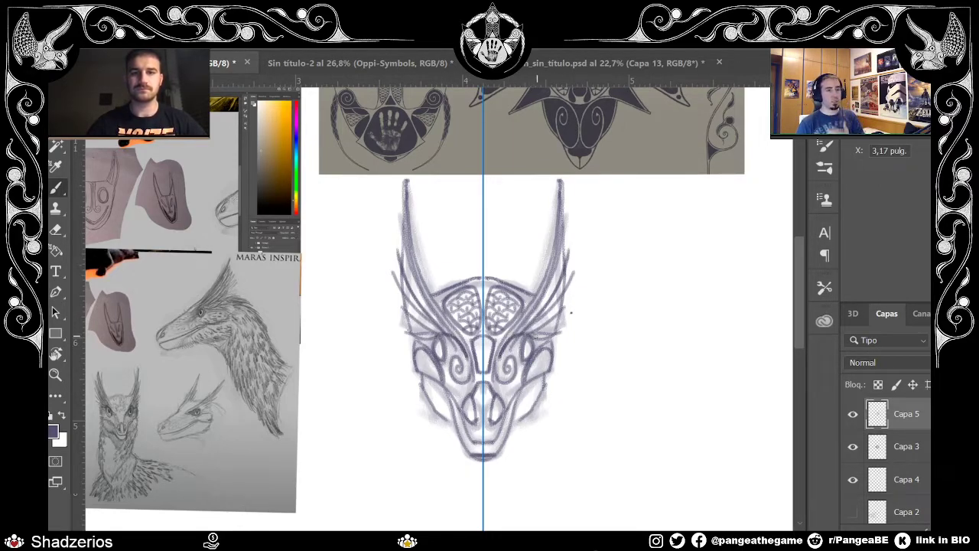
drag(554, 337, 561, 327)
drag(496, 352, 530, 300)
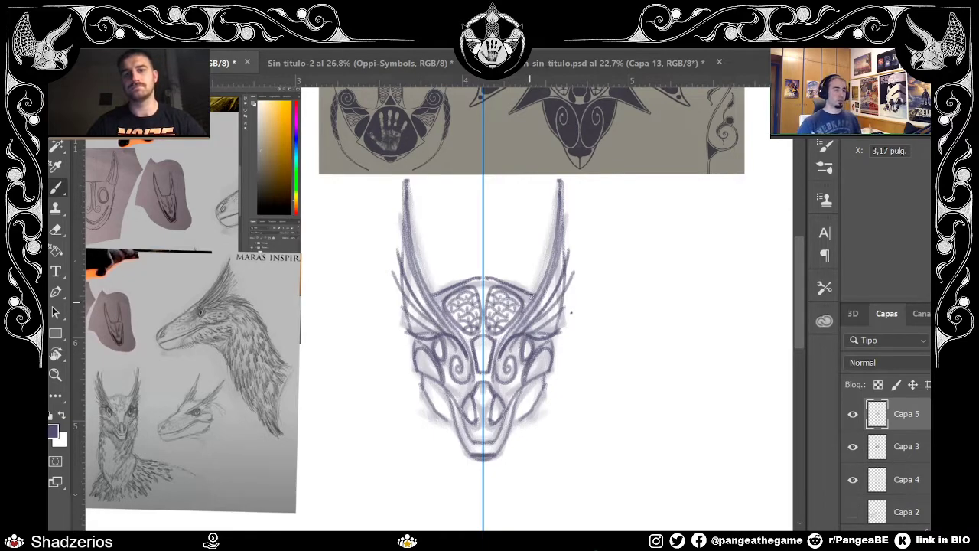
mouse_move(494, 362)
mouse_down()
mouse_move(554, 252)
mouse_move(559, 179)
mouse_up()
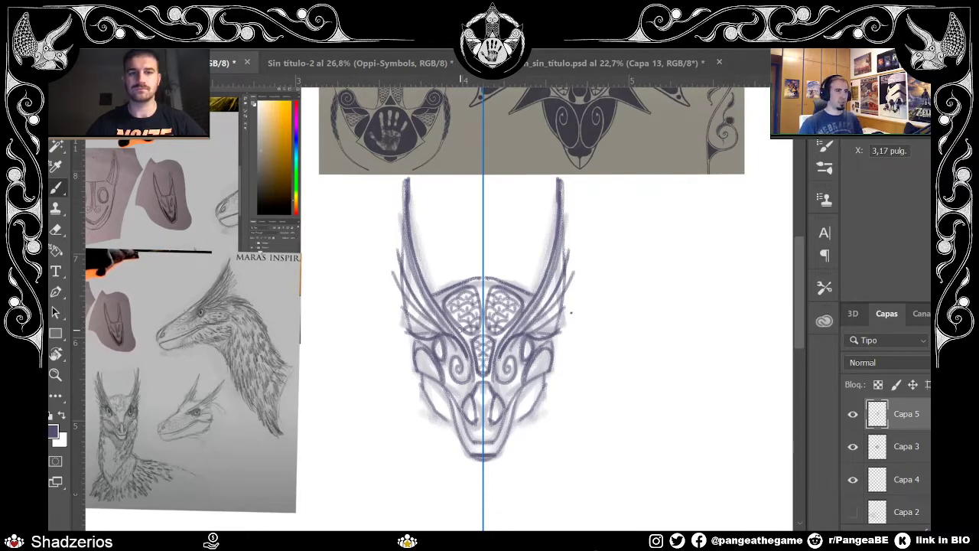
Step: Draw a spiral inside each pointed jaw plate and darken the plates' outlines down toward the muzzle
drag(799, 308, 801, 297)
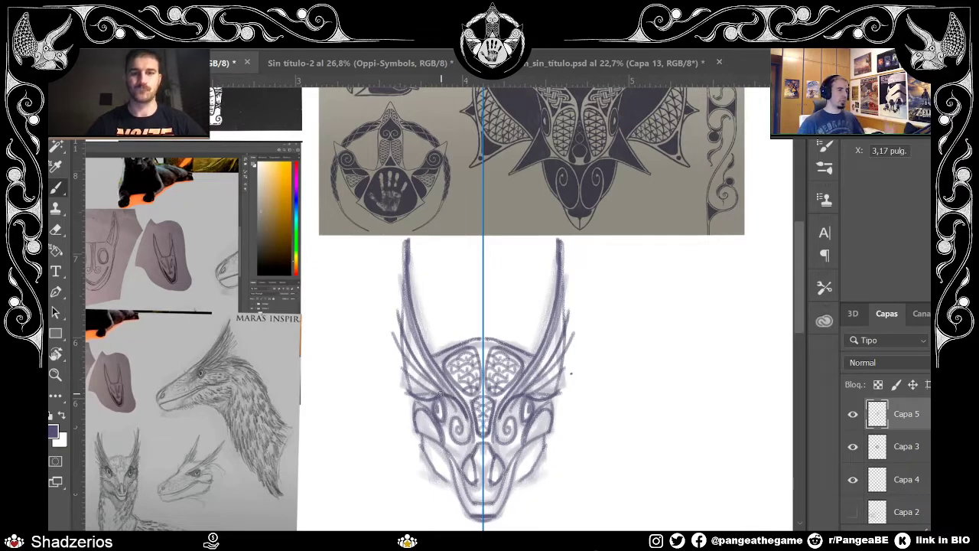
scroll(800, 302, down, 2)
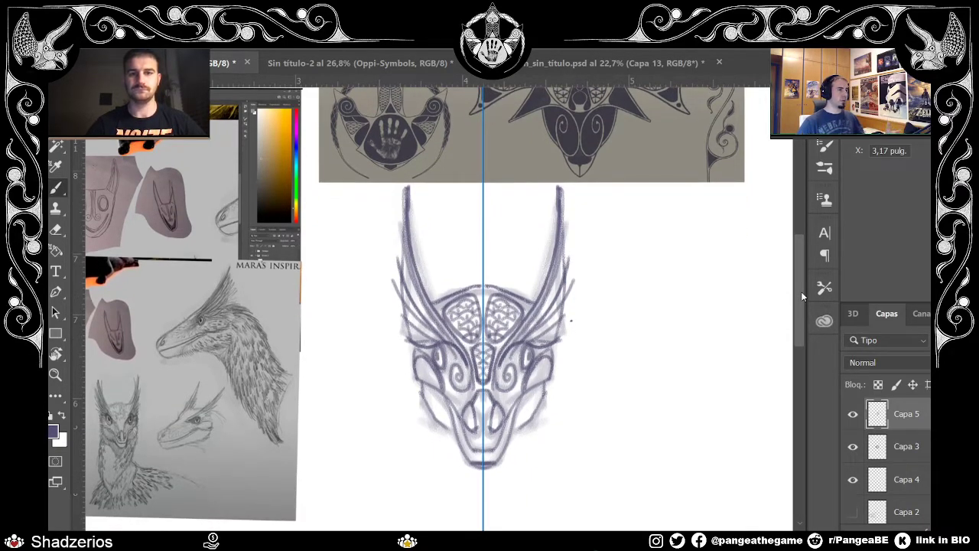
mouse_move(449, 422)
mouse_down()
mouse_move(438, 419)
mouse_move(446, 404)
mouse_move(437, 407)
mouse_move(448, 422)
mouse_move(430, 397)
mouse_move(459, 452)
mouse_up()
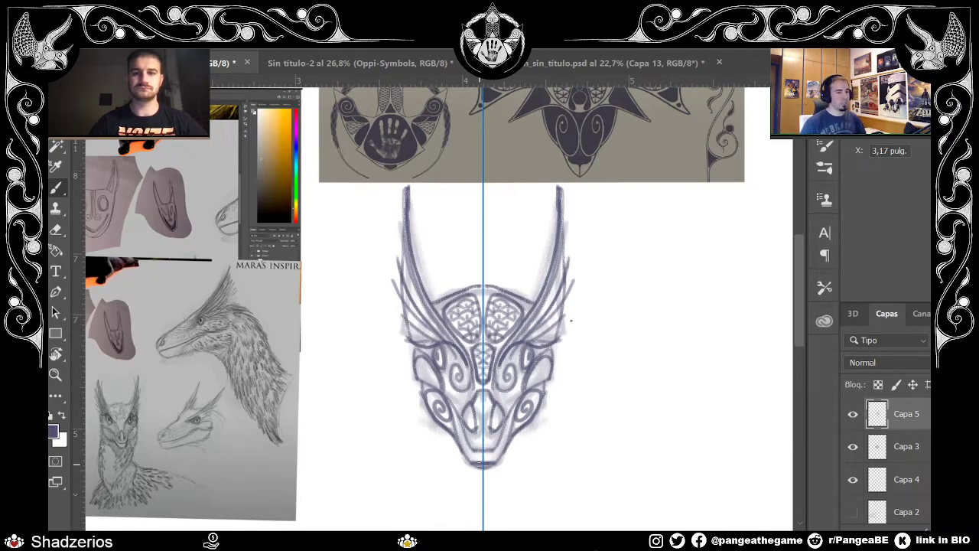
Step: Fill the outer cheek plates beside the eyes and the nose pad above the chin with solid tone
scroll(800, 331, up, 1)
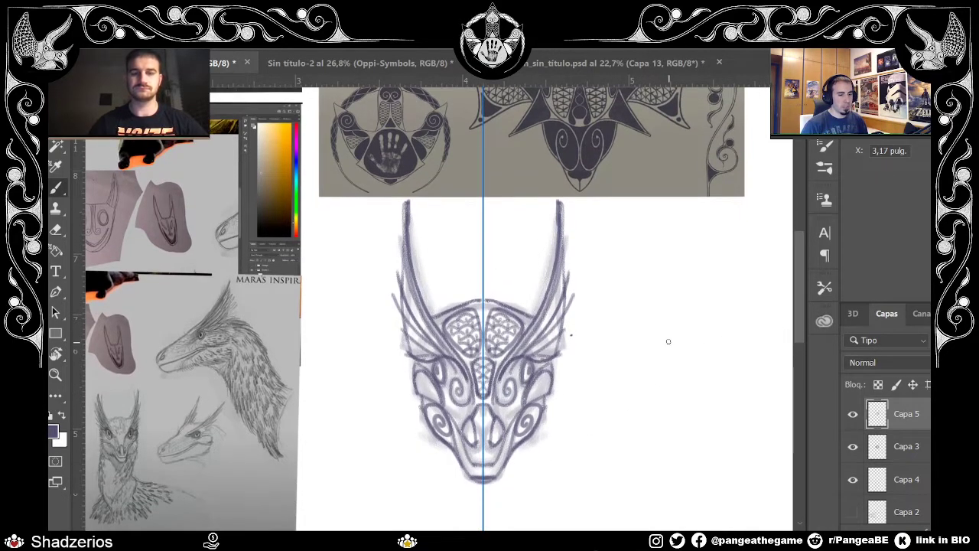
scroll(799, 298, up, 5)
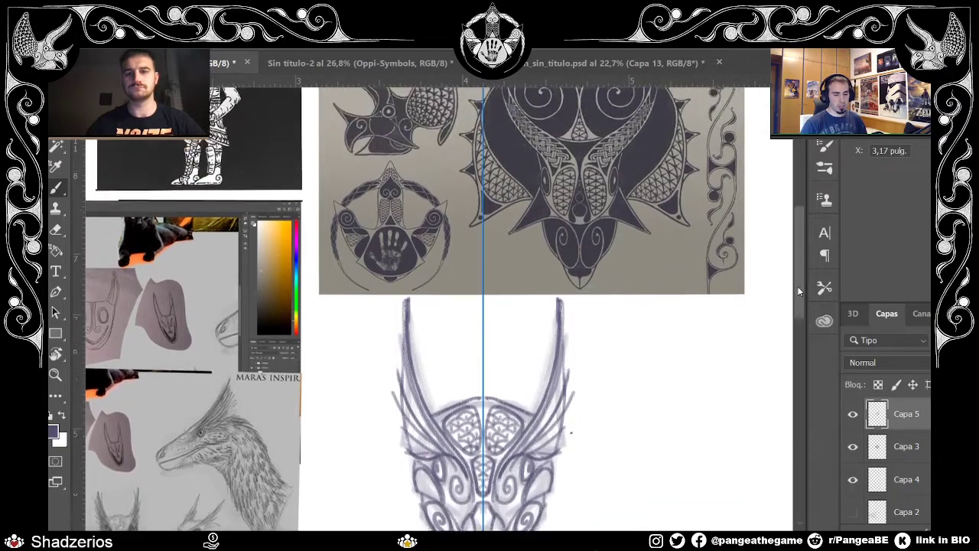
scroll(797, 300, down, 3)
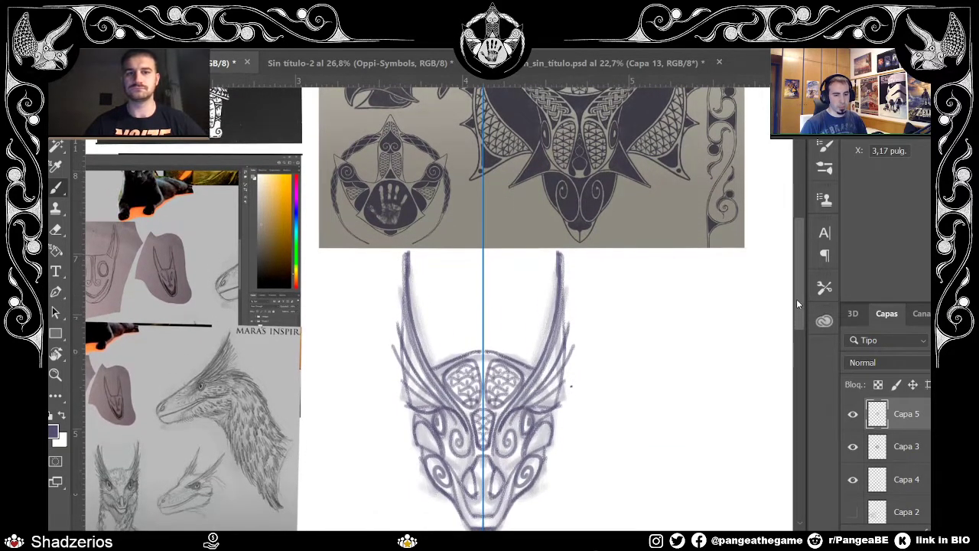
scroll(797, 298, down, 1)
drag(420, 410, 429, 422)
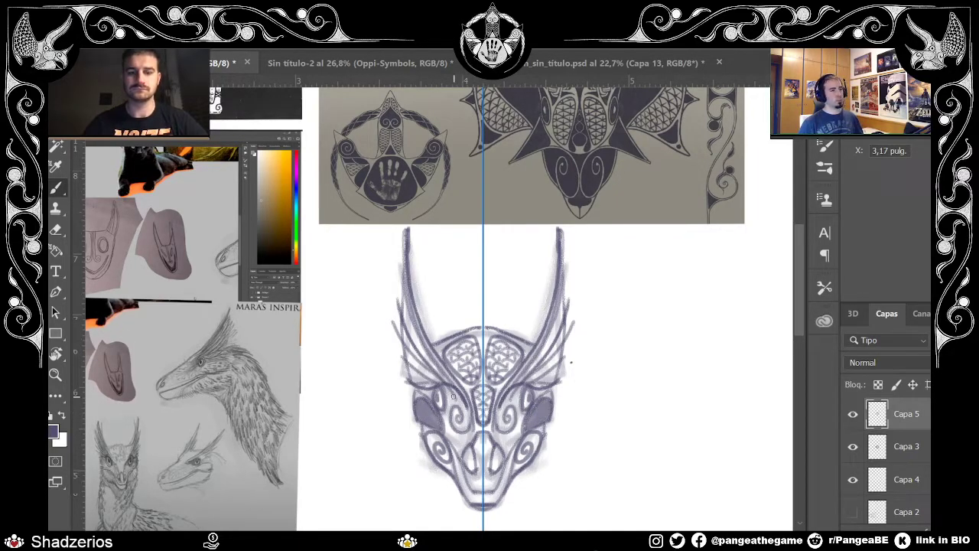
drag(488, 446, 482, 489)
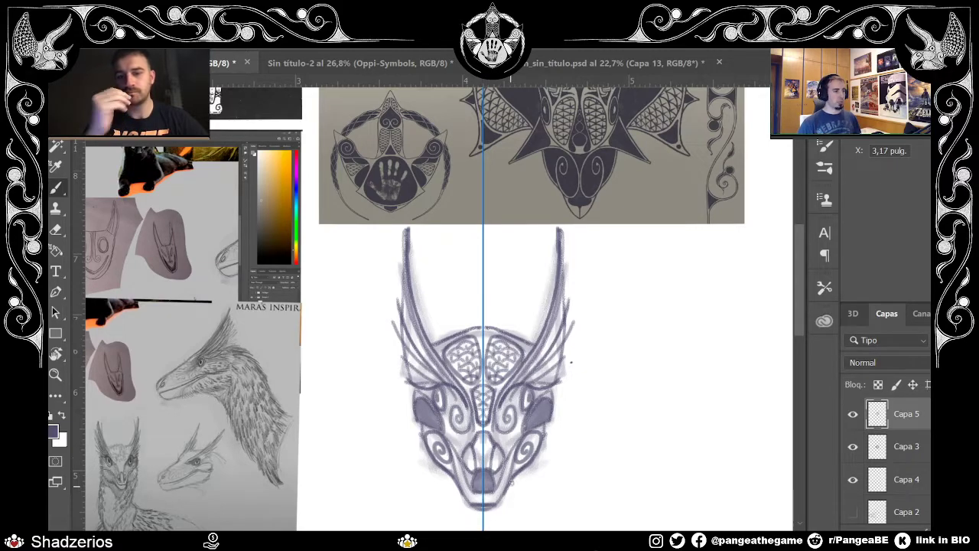
Step: Thicken the slanted lines along both sides of the muzzle, from the jaw plates down to the nose pad
drag(460, 449, 468, 493)
drag(513, 448, 499, 491)
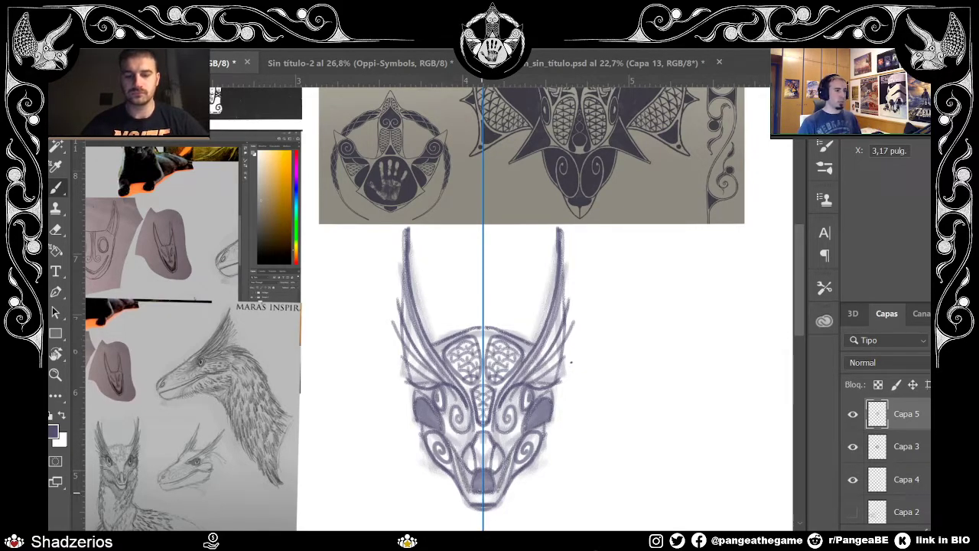
drag(459, 448, 468, 493)
drag(513, 447, 494, 490)
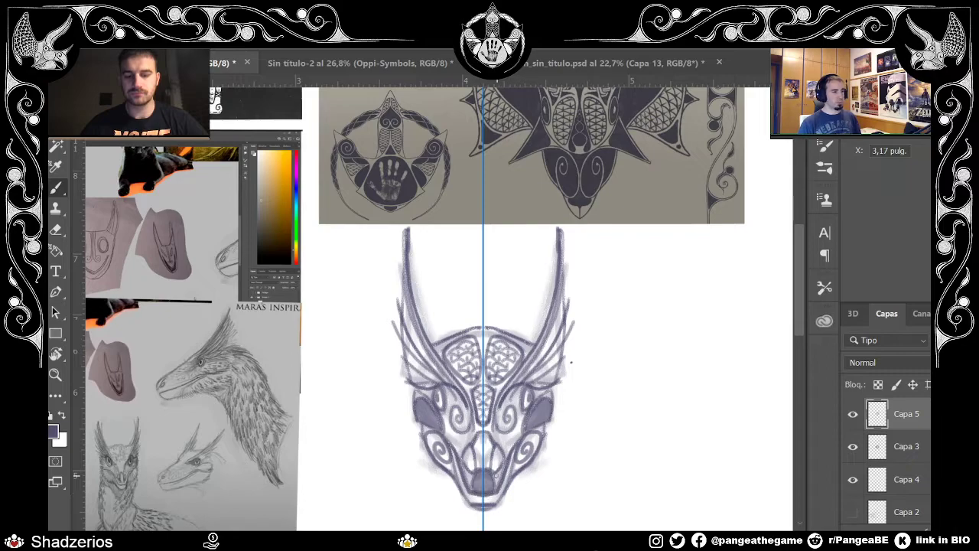
Step: Try darkening the upper centre of the muzzle above the nose pad, and undo it
drag(799, 322, 800, 319)
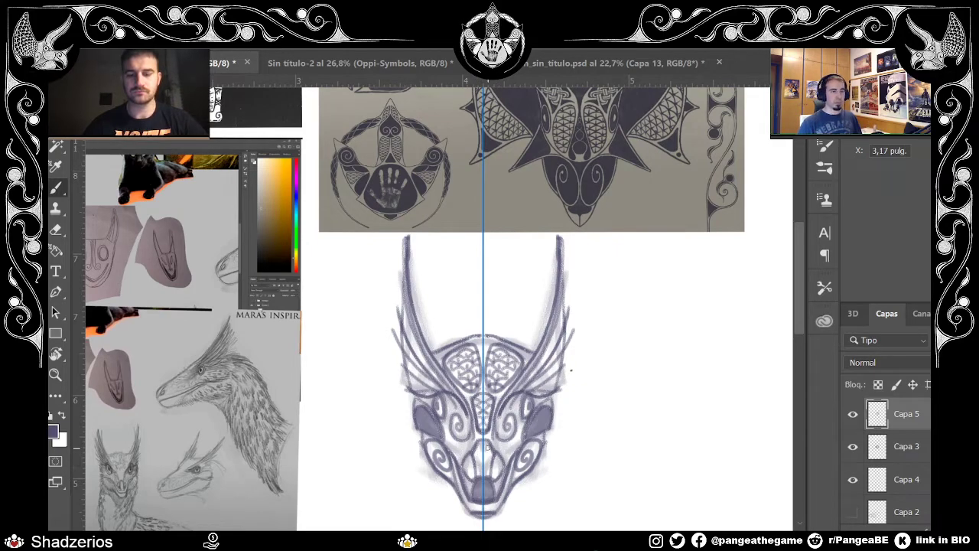
drag(486, 442, 491, 467)
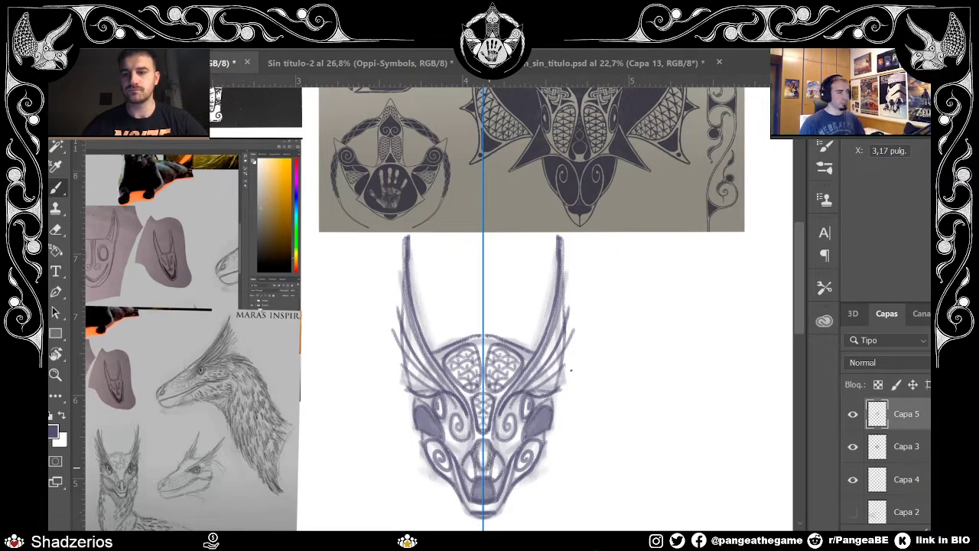
key(ctrl+z)
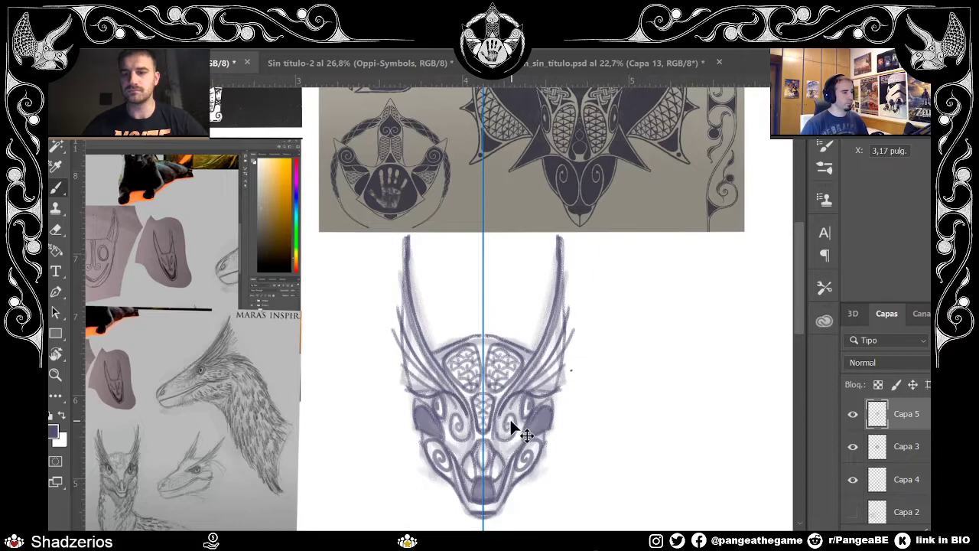
key(ctrl+z)
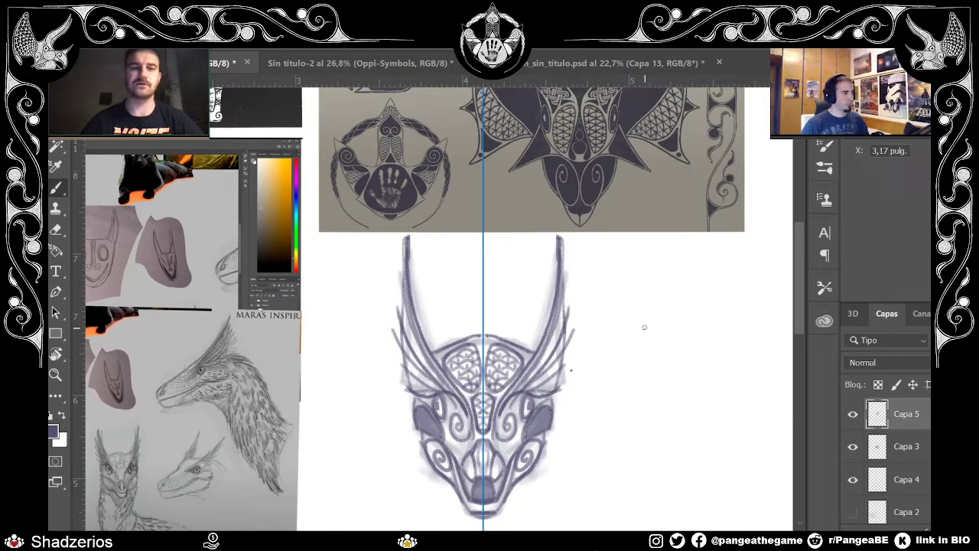
Step: Toggle the visibility of layer Capa 5 to compare the refined linework with the rough sketch beneath
click(853, 415)
click(853, 418)
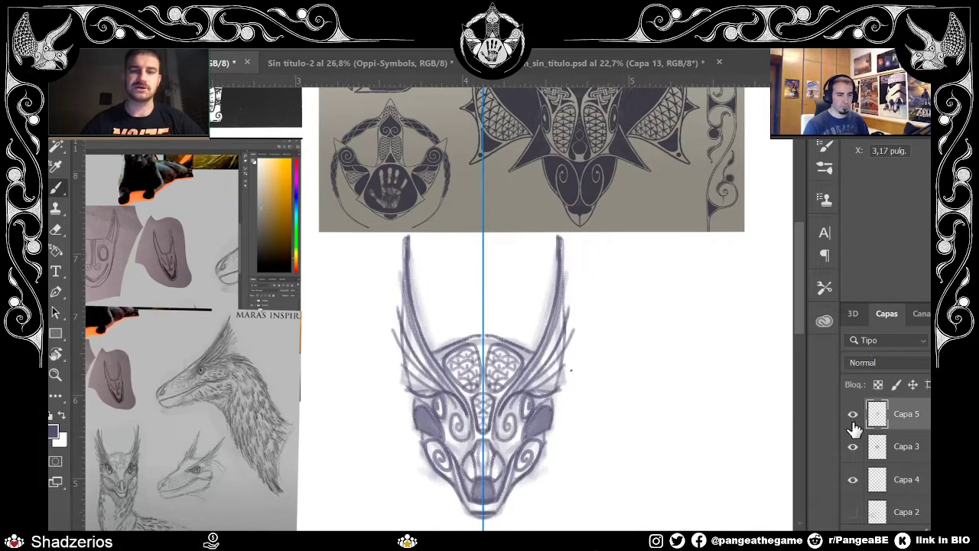
click(854, 418)
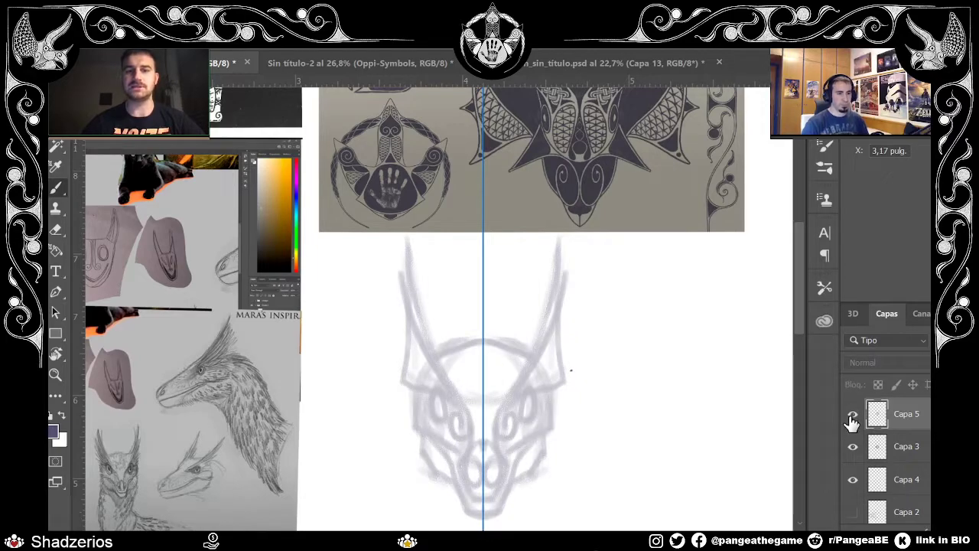
click(853, 418)
click(853, 418)
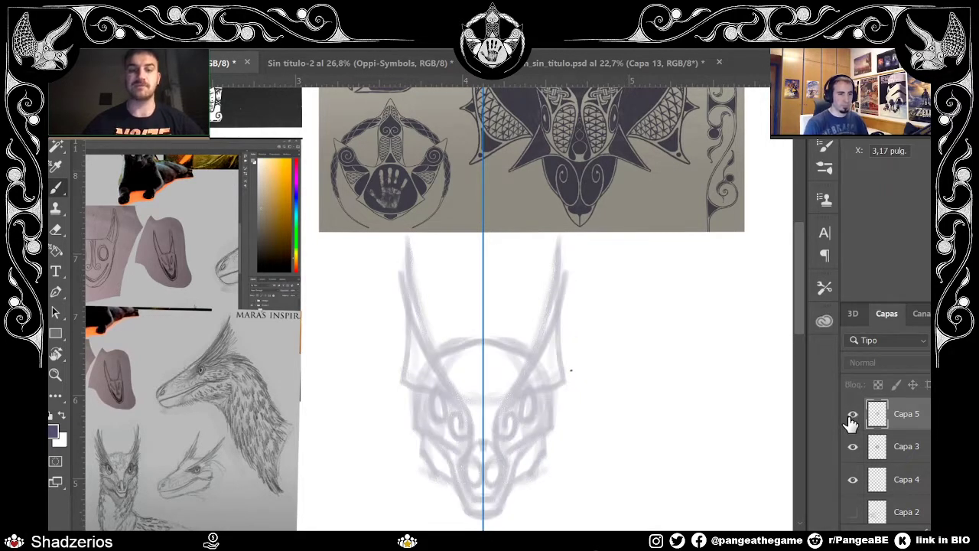
click(853, 418)
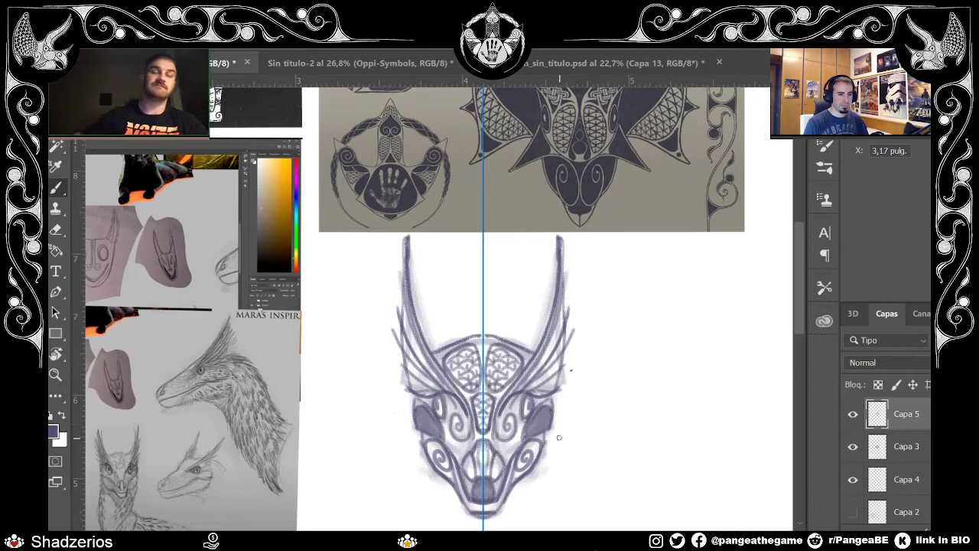
Step: Trim the filled cheek plates with the Eraser, redraw them with sharper pointed outlines, and add an empty layer above Capa 5
key(e)
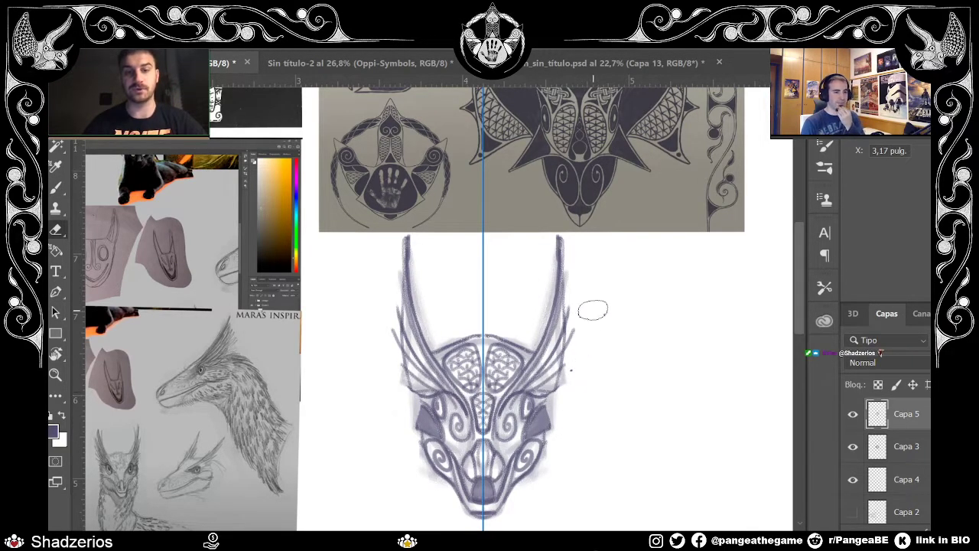
key(b)
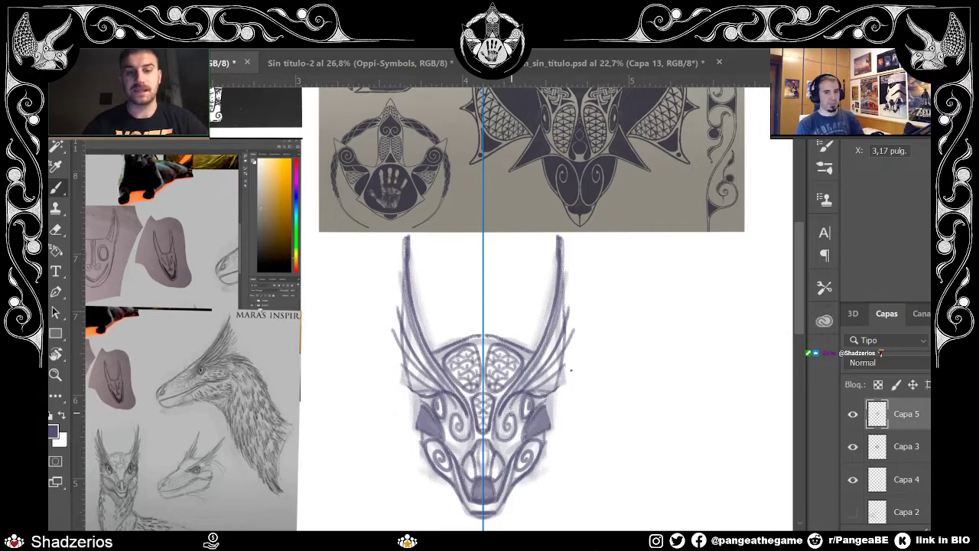
drag(548, 430, 548, 390)
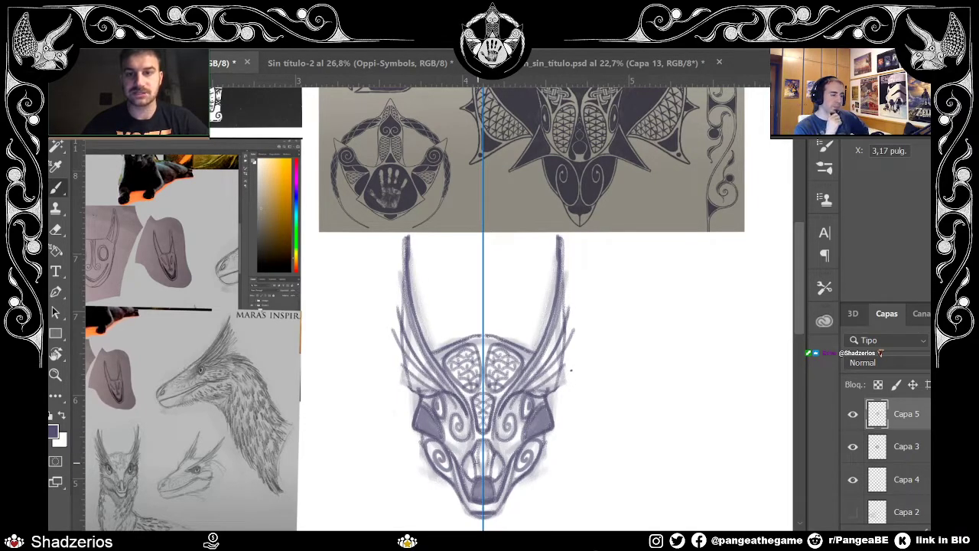
drag(455, 436, 456, 480)
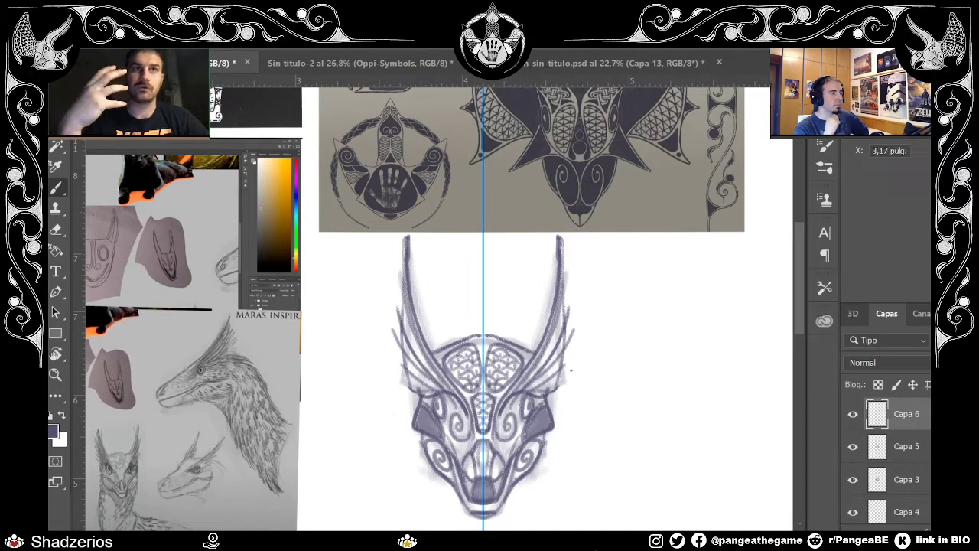
key(ctrl+shift+alt+n)
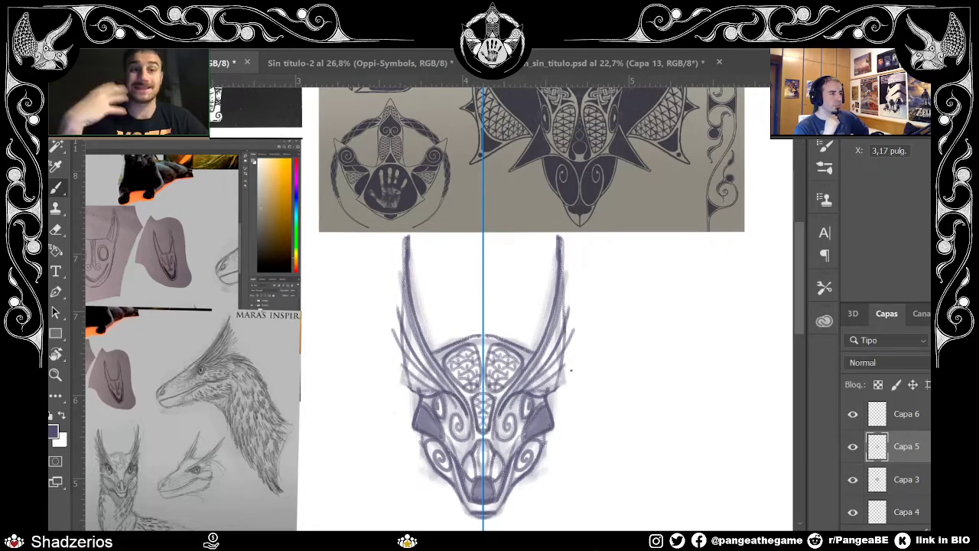
Step: Toggle the visibility of layers Capa 3 and Capa 5 to compare the refined linework with the rough sketch
key(ctrl+z)
key(ctrl+z)
click(854, 479)
click(853, 479)
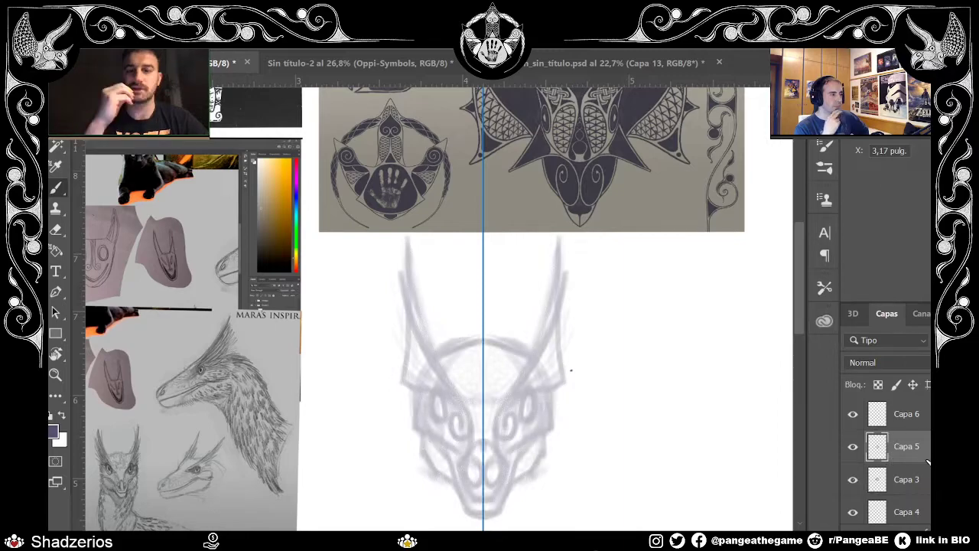
click(854, 449)
click(854, 448)
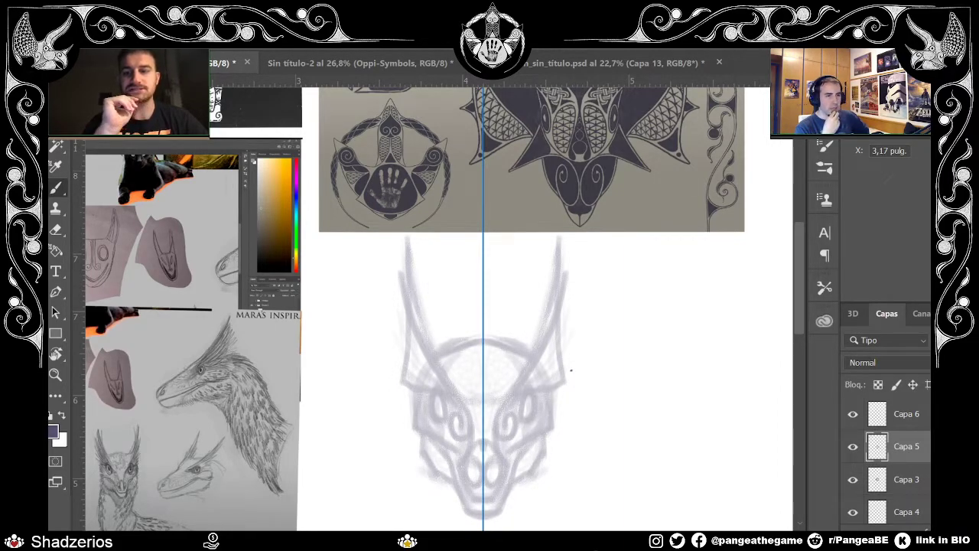
key(ctrl+z)
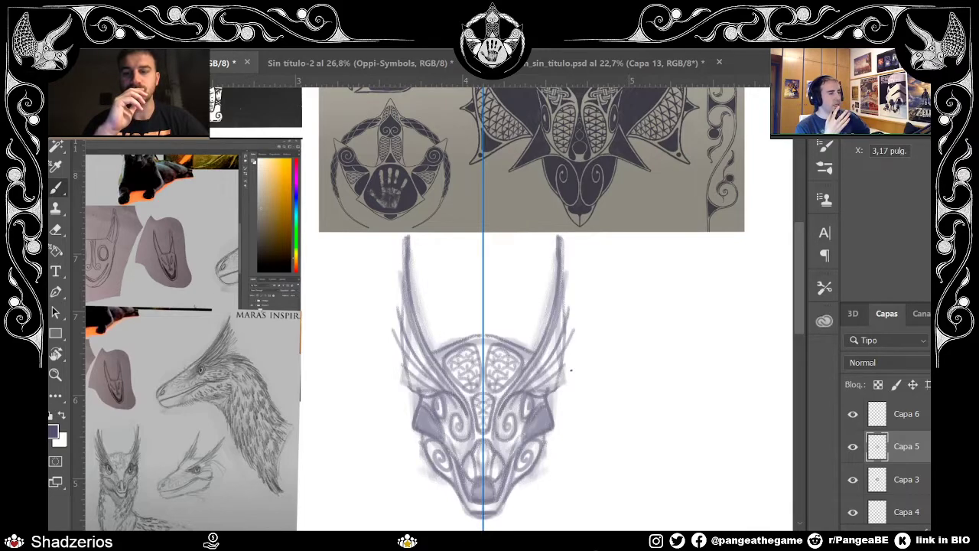
Step: Fade the Capa 5 linework into a pale guide and make Capa 6 the active layer
key(ctrl+z)
key(ctrl+z)
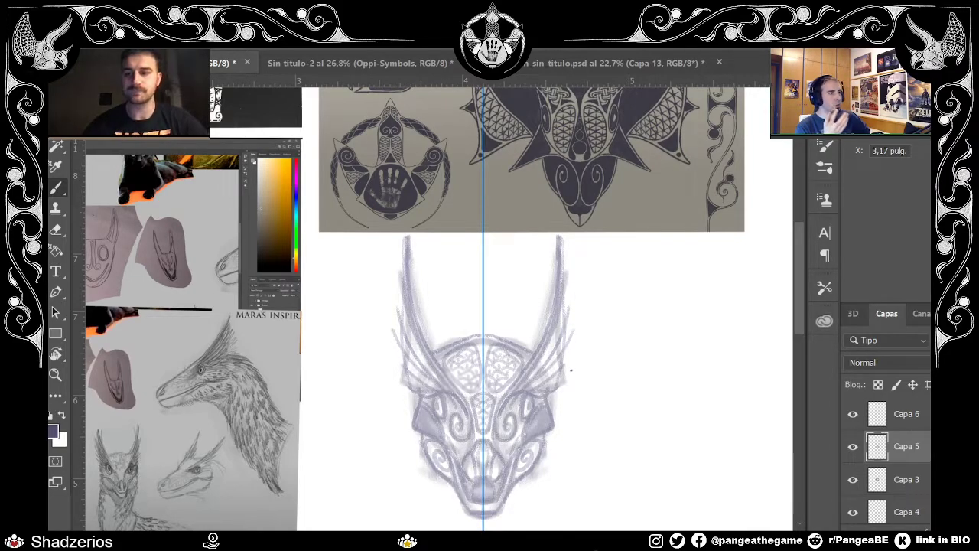
key(alt+bracketright)
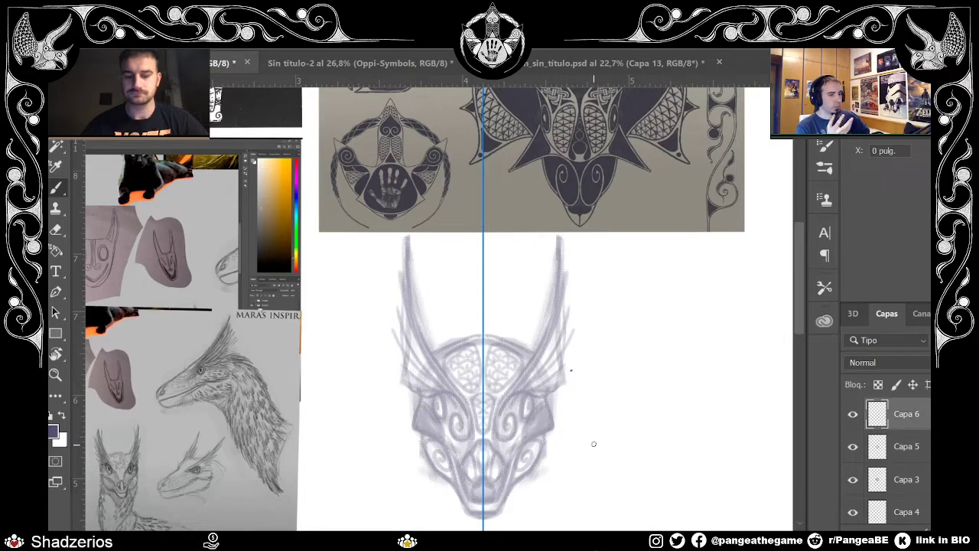
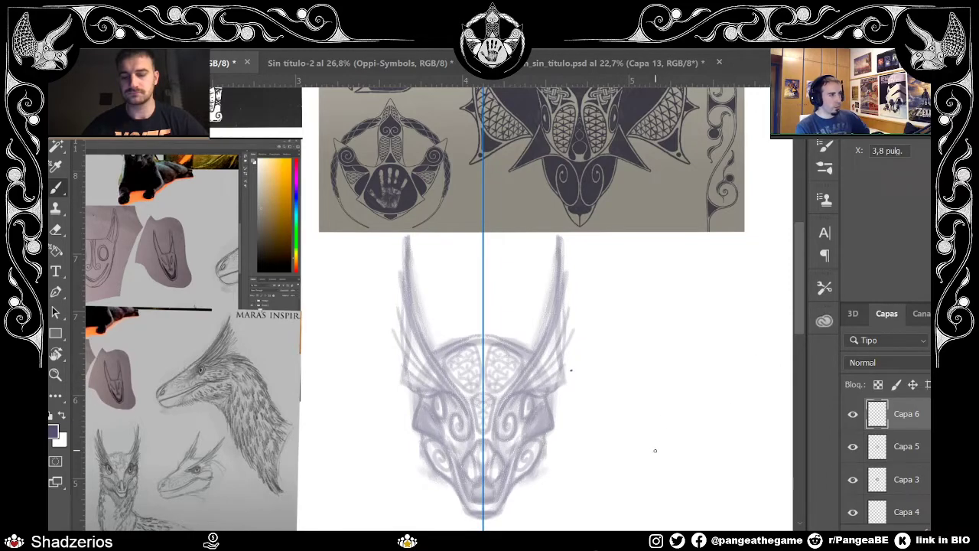
Step: Draw mirrored spirals beside the centre line, with doubled stems curving up and outward along the forehead to the horn bases
scroll(518, 382, up, 5)
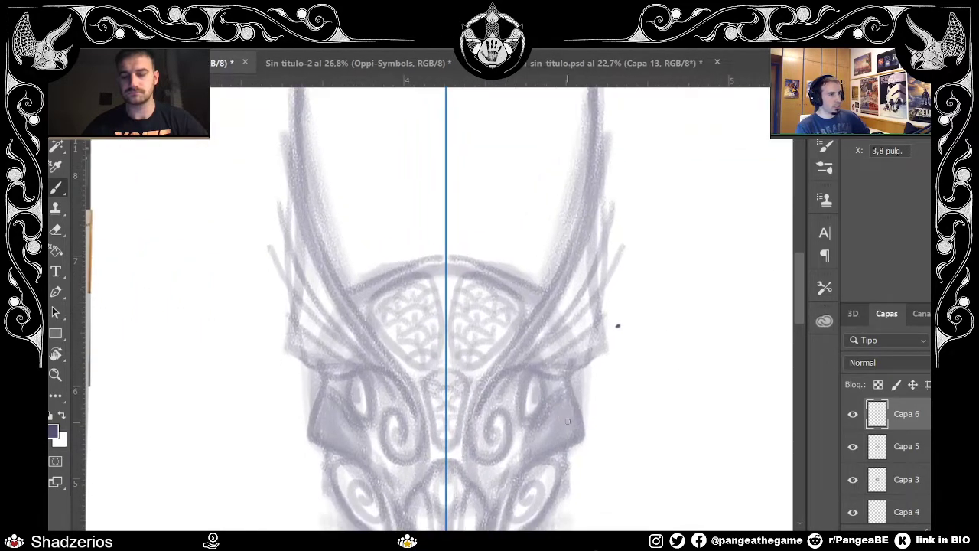
scroll(567, 421, down, 1)
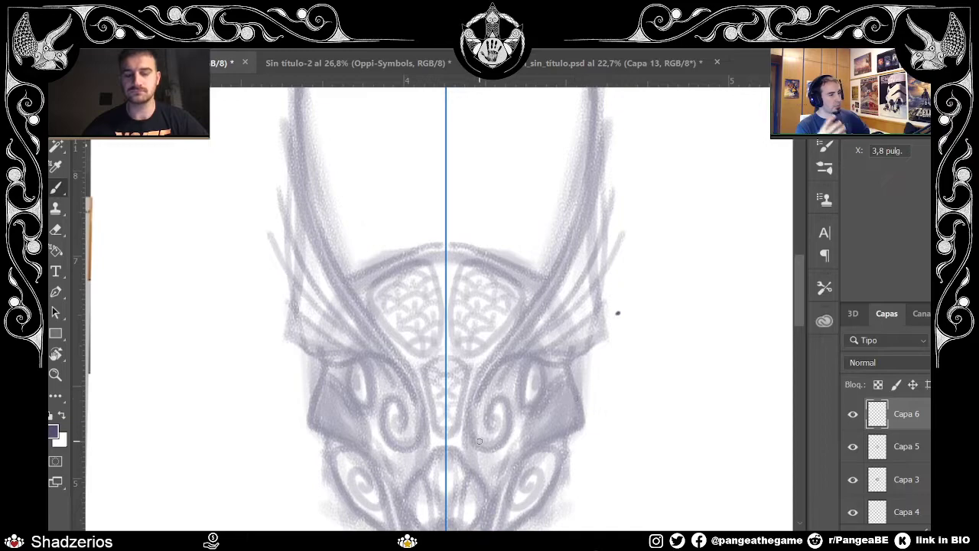
mouse_move(481, 449)
mouse_down()
mouse_move(471, 429)
mouse_move(474, 383)
mouse_move(534, 301)
mouse_up()
mouse_move(473, 386)
mouse_down()
mouse_move(529, 306)
mouse_move(540, 272)
mouse_up()
mouse_move(482, 449)
mouse_down()
mouse_move(511, 430)
mouse_move(502, 399)
mouse_move(486, 417)
mouse_move(510, 401)
mouse_move(510, 433)
mouse_move(497, 410)
mouse_up()
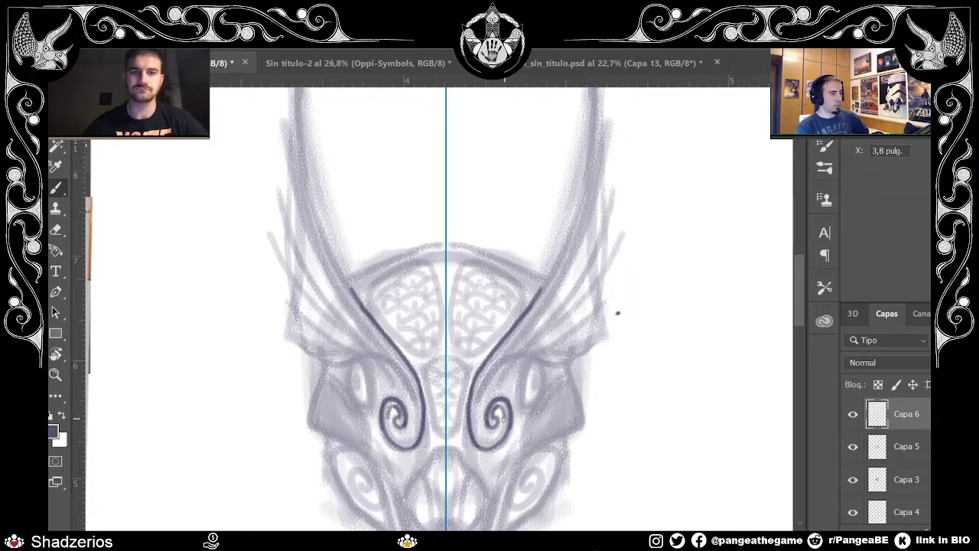
mouse_move(490, 438)
mouse_down()
mouse_move(478, 379)
mouse_move(486, 439)
mouse_move(475, 424)
mouse_move(485, 375)
mouse_move(531, 314)
mouse_up()
drag(479, 394, 552, 283)
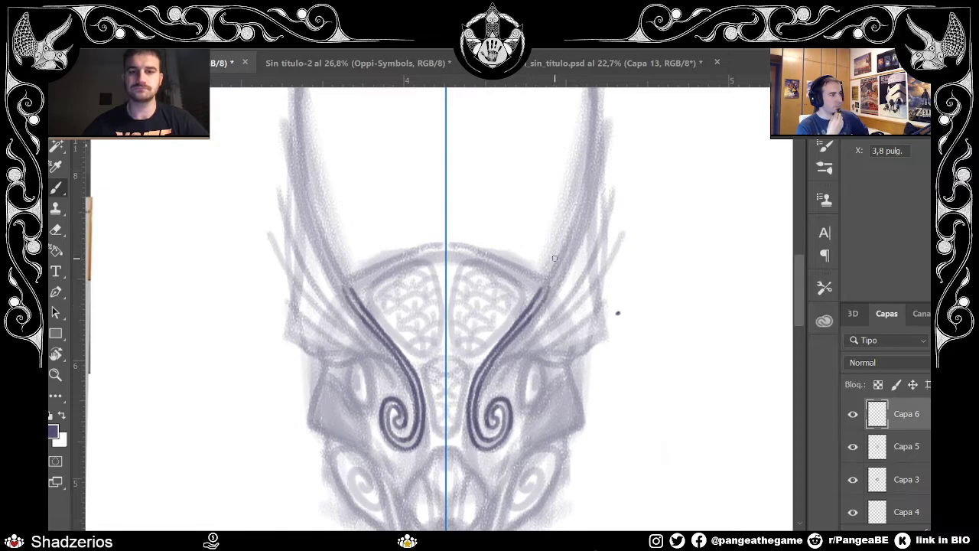
Step: Continue the stem lines upward along both horns to their tips, and double them along the lower part of the horns
drag(802, 303, 802, 291)
drag(527, 398, 575, 290)
drag(541, 376, 588, 239)
drag(802, 306, 800, 295)
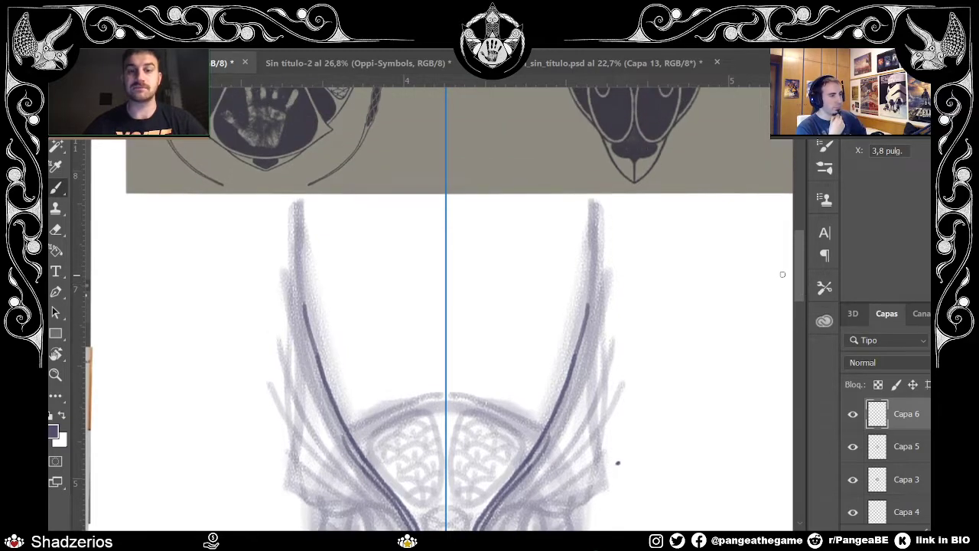
mouse_move(577, 360)
mouse_down()
mouse_move(593, 225)
mouse_move(581, 334)
mouse_up()
mouse_move(592, 265)
mouse_down()
mouse_move(594, 202)
mouse_move(595, 239)
mouse_up()
drag(801, 256, 795, 268)
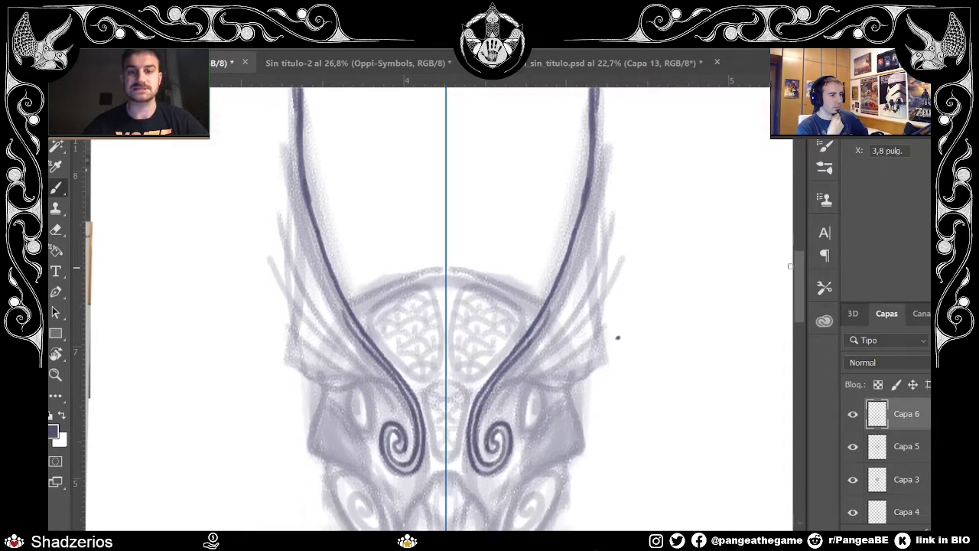
drag(545, 329, 581, 232)
Step: Draw mirrored arched brow lines branching outward from the long horn curves over the eyes, redoing the first attempt with a rounder arch
scroll(797, 294, down, 3)
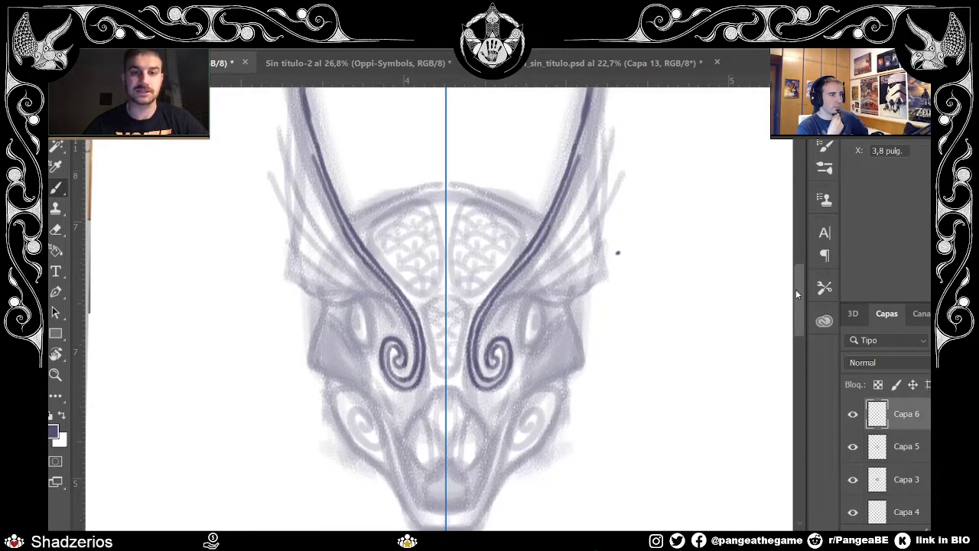
mouse_move(494, 322)
mouse_down()
mouse_move(508, 296)
mouse_move(552, 304)
mouse_up()
scroll(801, 306, up, 2)
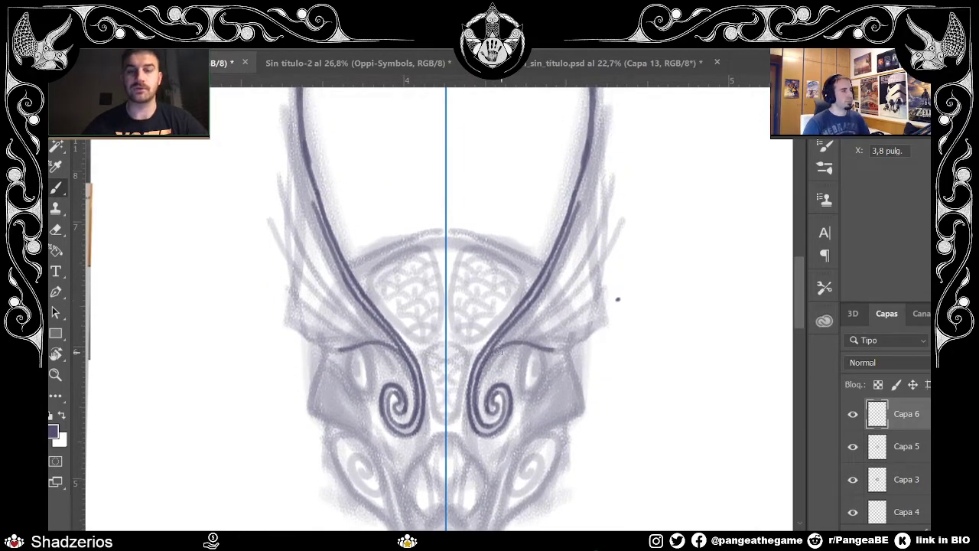
key(ctrl+z)
mouse_move(488, 361)
mouse_down()
mouse_move(513, 342)
mouse_move(566, 350)
mouse_up()
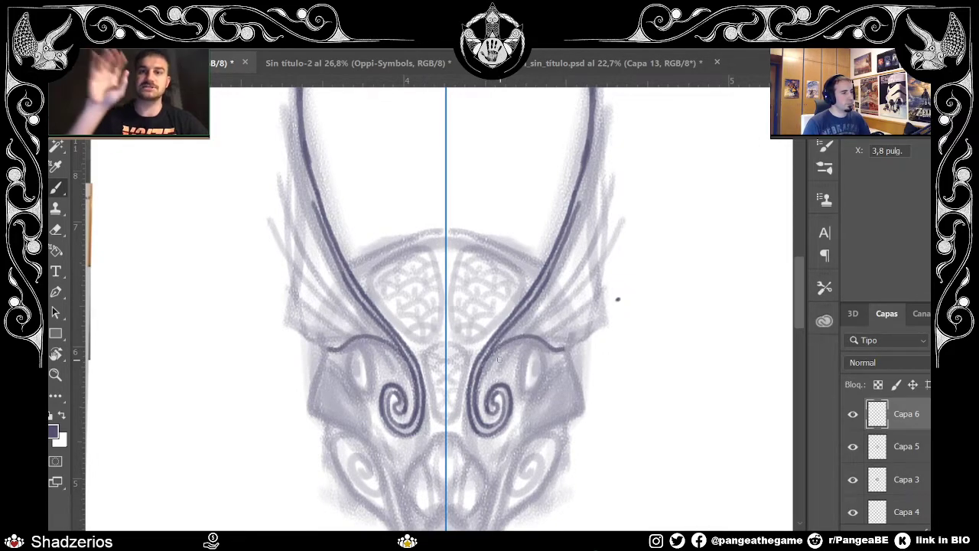
mouse_move(491, 353)
mouse_down()
mouse_move(542, 340)
mouse_move(525, 336)
mouse_move(547, 341)
mouse_up()
Step: Draw mirrored elongated eye ovals beneath the brows, each closing inward into a small curl
mouse_move(529, 382)
mouse_down()
mouse_move(520, 375)
mouse_move(534, 345)
mouse_move(545, 369)
mouse_move(531, 393)
mouse_move(516, 378)
mouse_move(523, 339)
mouse_up()
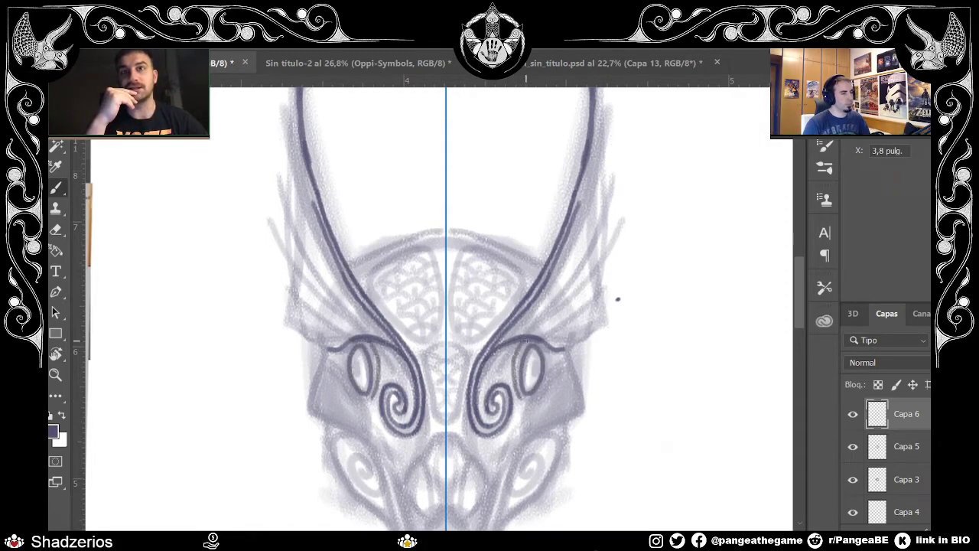
key(ctrl+z)
mouse_move(526, 404)
mouse_down()
mouse_move(512, 373)
mouse_move(525, 343)
mouse_move(514, 375)
mouse_move(528, 399)
mouse_move(538, 361)
mouse_move(532, 370)
mouse_up()
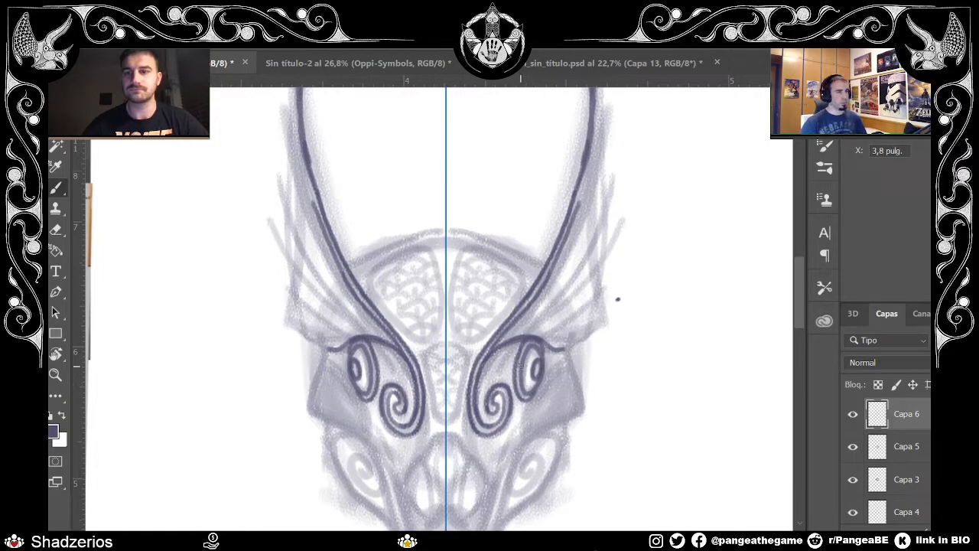
Step: Outline the narrow central plate between the spirals with a pointed base, and add two lines converging to a tip on the muzzle
scroll(799, 306, down, 3)
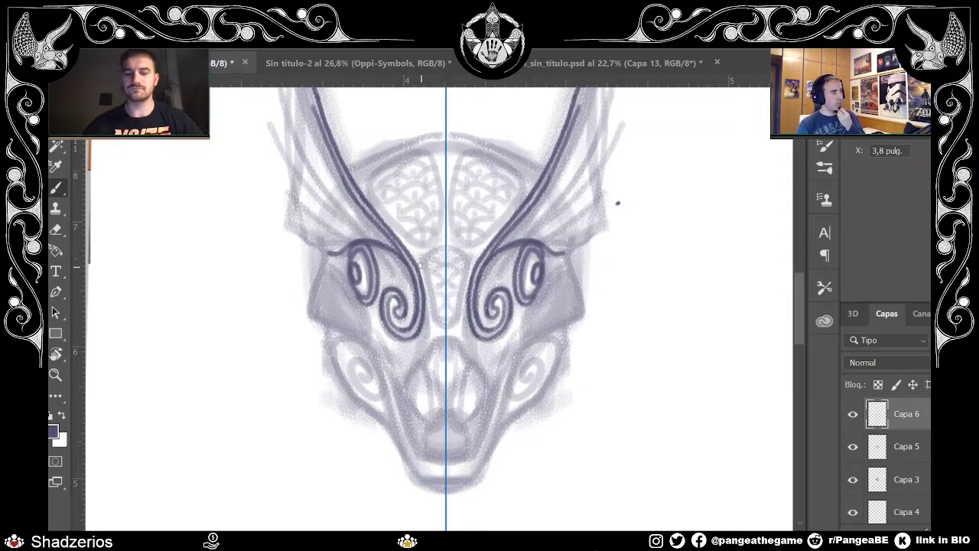
drag(425, 301, 427, 334)
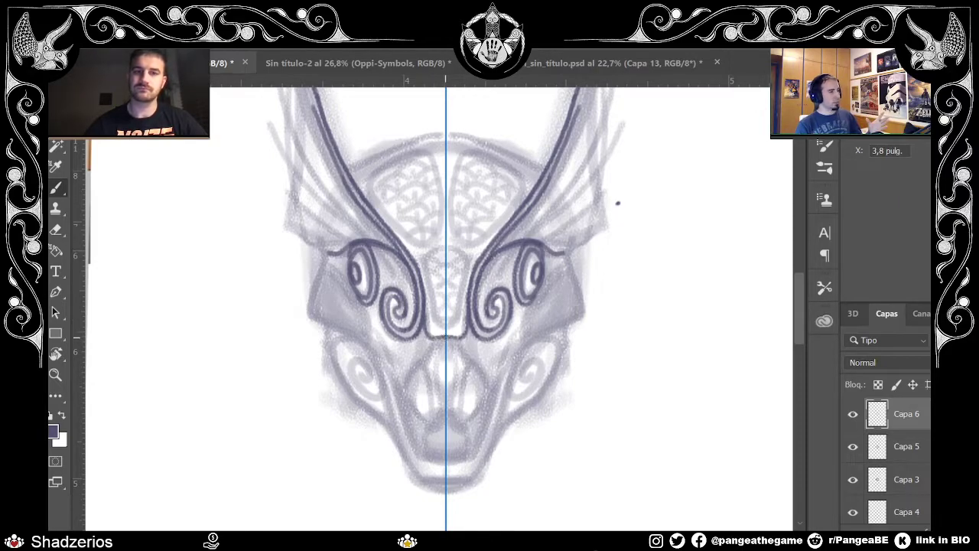
mouse_move(444, 327)
mouse_down()
mouse_move(422, 262)
mouse_move(440, 231)
mouse_move(424, 261)
mouse_move(446, 244)
mouse_move(422, 260)
mouse_move(439, 326)
mouse_up()
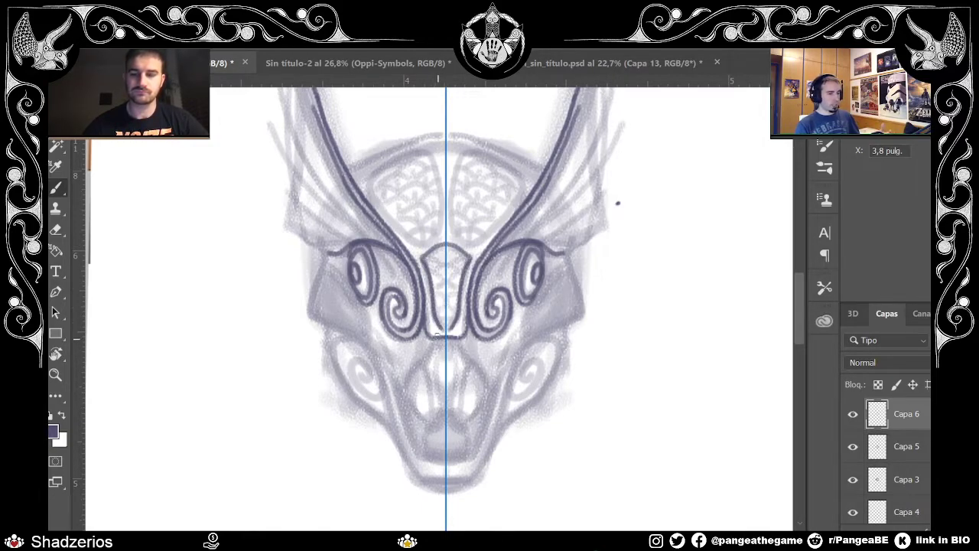
key(e)
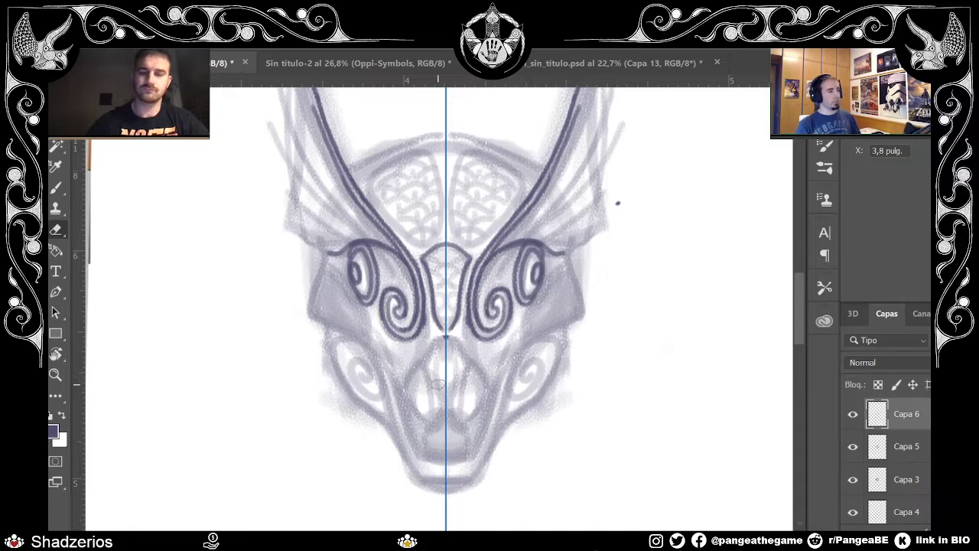
key(b)
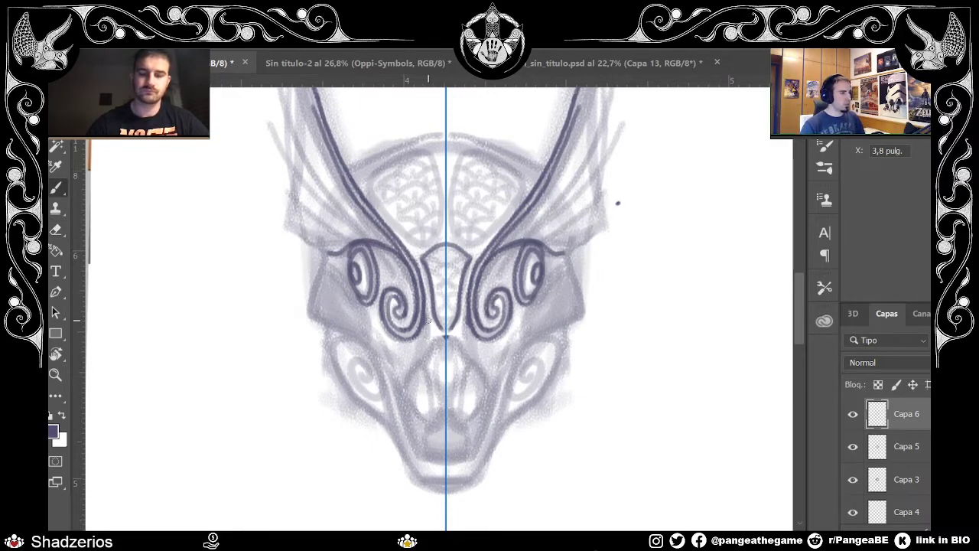
mouse_move(427, 316)
mouse_down()
mouse_move(442, 417)
mouse_move(427, 319)
mouse_move(446, 335)
mouse_up()
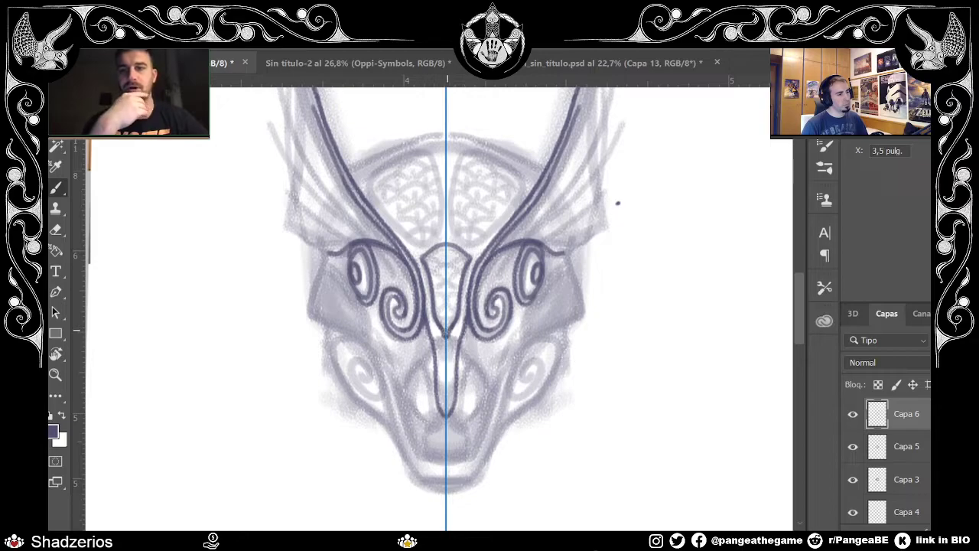
Step: Outline the two rounded scale panels on the forehead and enclose them with an arched crest line peaking at the centre
drag(798, 326, 797, 300)
mouse_move(465, 350)
mouse_down()
mouse_move(468, 319)
mouse_move(461, 350)
mouse_move(457, 316)
mouse_move(456, 344)
mouse_move(452, 330)
mouse_move(475, 260)
mouse_up()
mouse_move(453, 310)
mouse_down()
mouse_move(454, 277)
mouse_move(470, 261)
mouse_move(523, 300)
mouse_up()
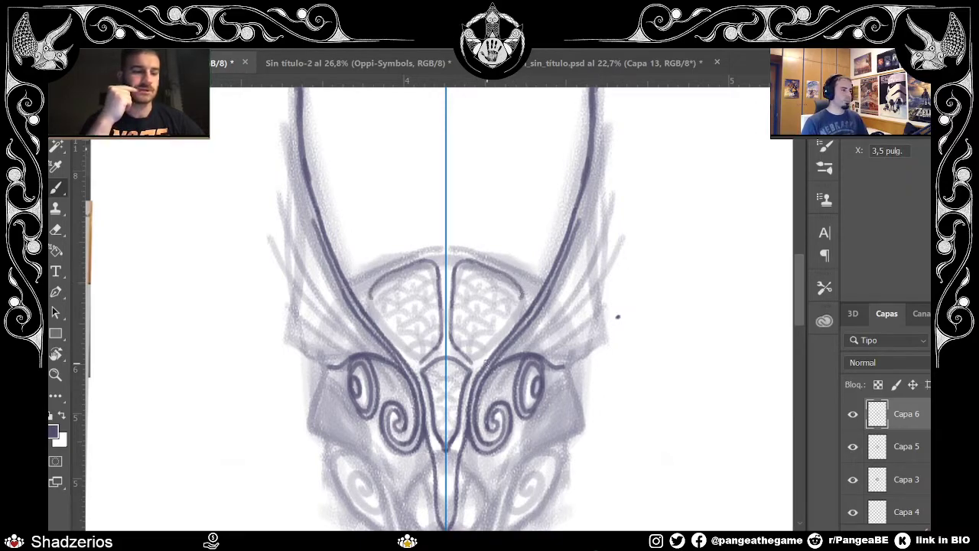
drag(483, 359, 523, 294)
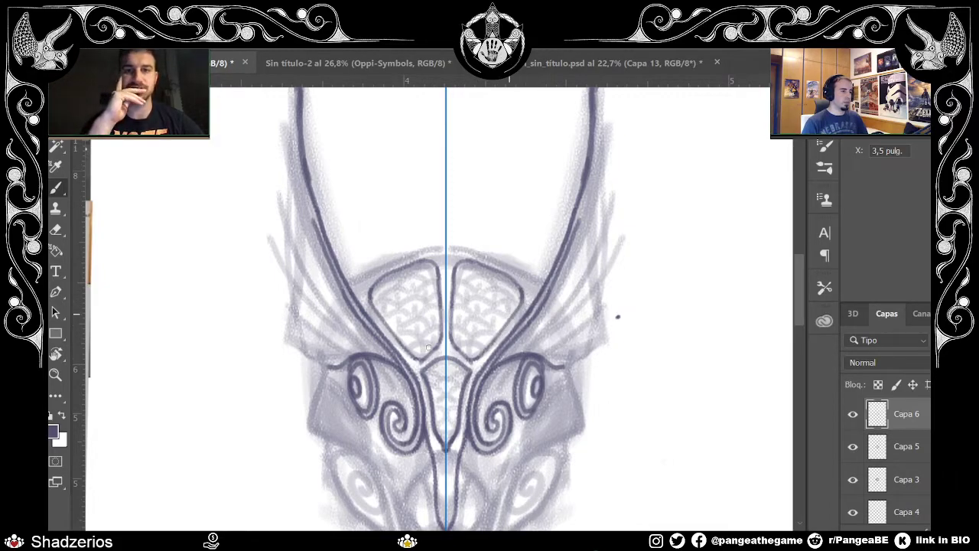
mouse_move(471, 360)
mouse_down()
mouse_move(450, 339)
mouse_move(460, 262)
mouse_up()
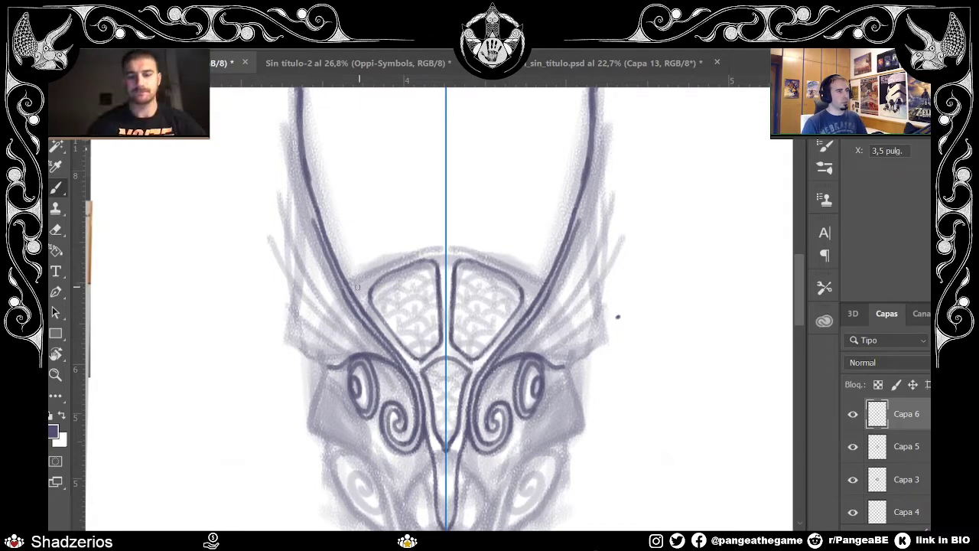
drag(352, 285, 456, 234)
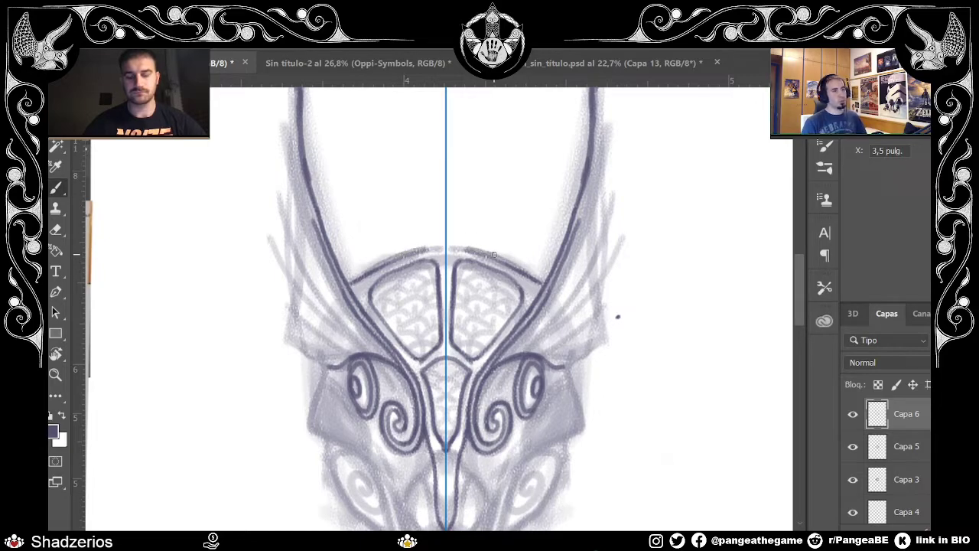
drag(398, 257, 445, 243)
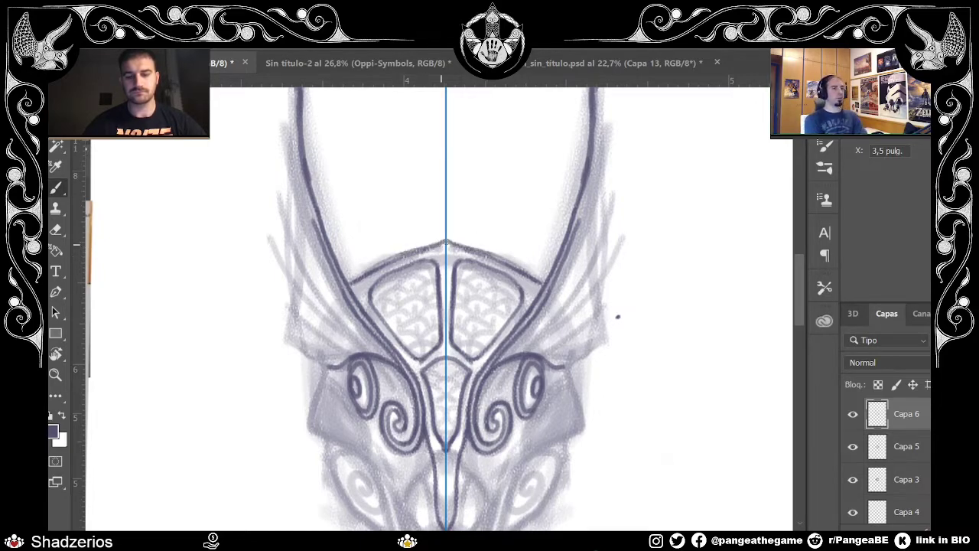
Step: Extend the brow lines outward and draw mirrored pointed feathers fanning up along the outer sides of the horn bases
drag(797, 294, 801, 301)
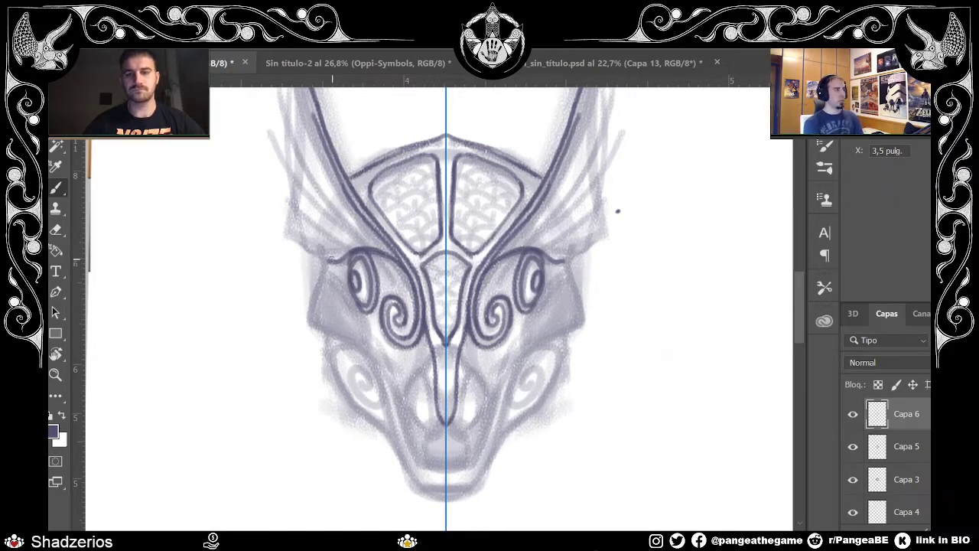
drag(333, 261, 303, 244)
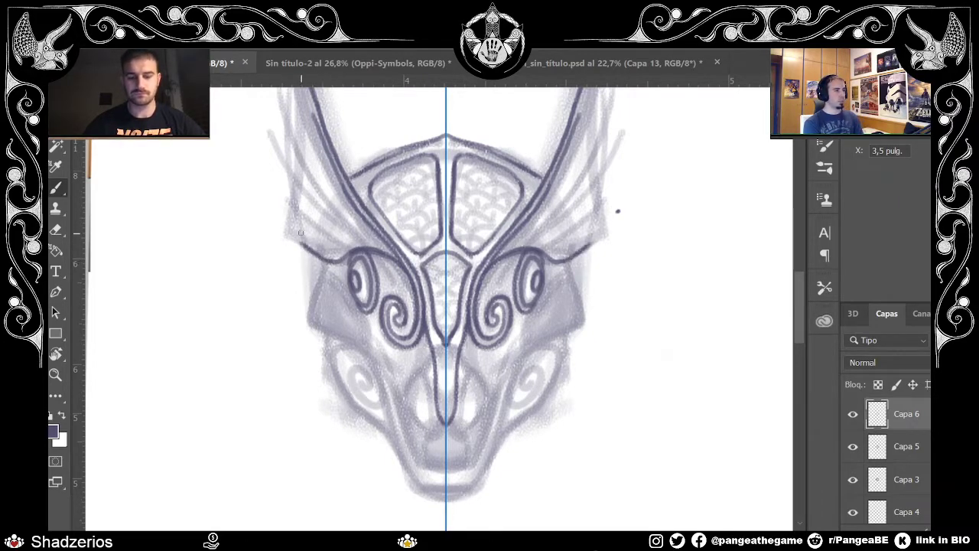
scroll(801, 321, up, 3)
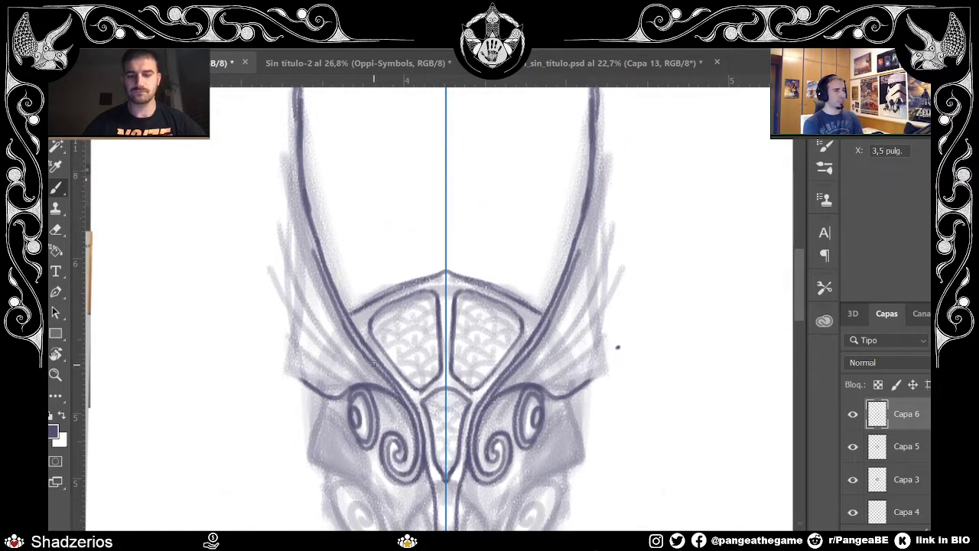
mouse_move(291, 335)
mouse_down()
mouse_move(345, 371)
mouse_move(300, 326)
mouse_move(266, 310)
mouse_up()
mouse_move(313, 379)
mouse_down()
mouse_move(334, 394)
mouse_move(294, 344)
mouse_up()
key(ctrl+z)
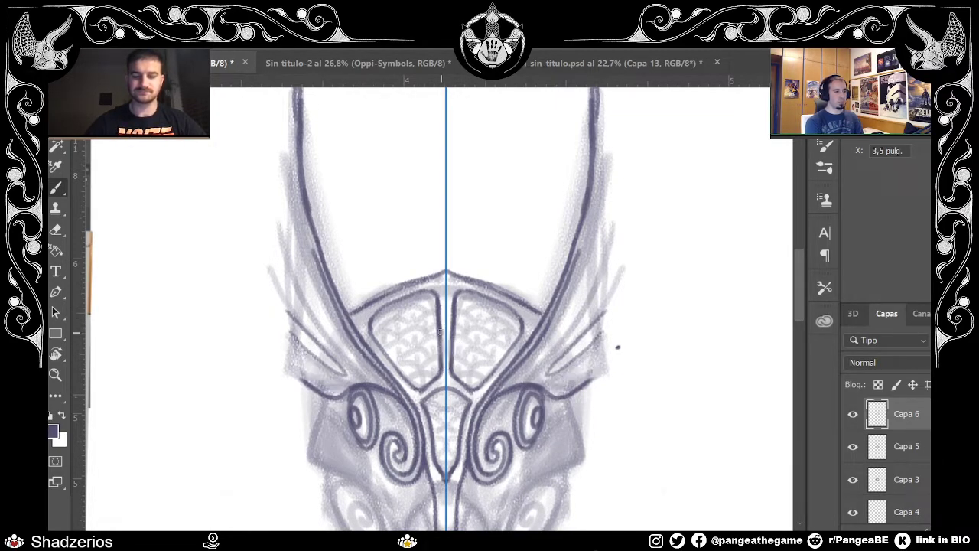
mouse_move(290, 365)
mouse_down()
mouse_move(337, 388)
mouse_move(278, 311)
mouse_move(296, 345)
mouse_move(334, 342)
mouse_move(306, 331)
mouse_move(284, 298)
mouse_move(328, 333)
mouse_move(284, 297)
mouse_move(334, 349)
mouse_move(353, 348)
mouse_move(337, 350)
mouse_move(363, 370)
mouse_move(341, 332)
mouse_move(354, 372)
mouse_move(339, 377)
mouse_move(338, 318)
mouse_move(363, 366)
mouse_move(292, 223)
mouse_up()
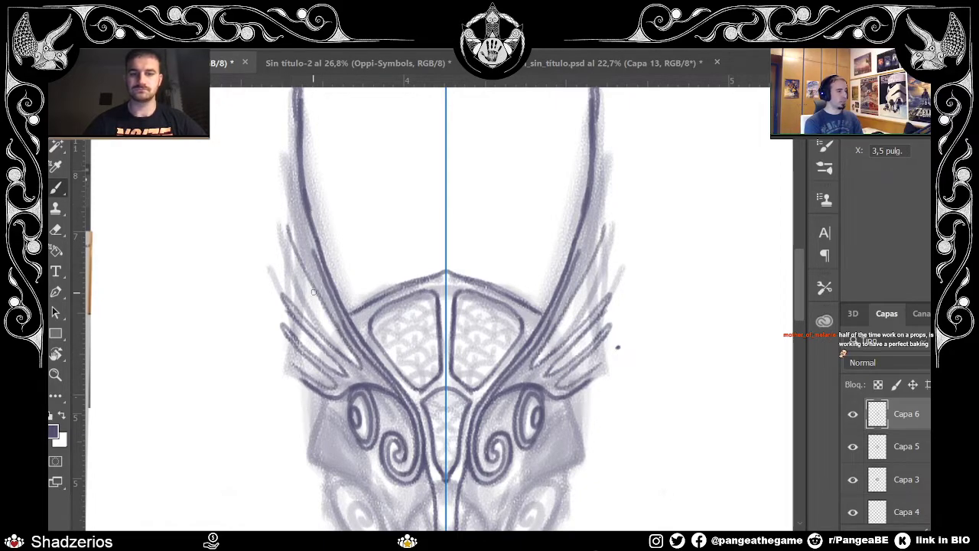
mouse_move(351, 346)
mouse_down()
mouse_move(315, 297)
mouse_move(290, 231)
mouse_up()
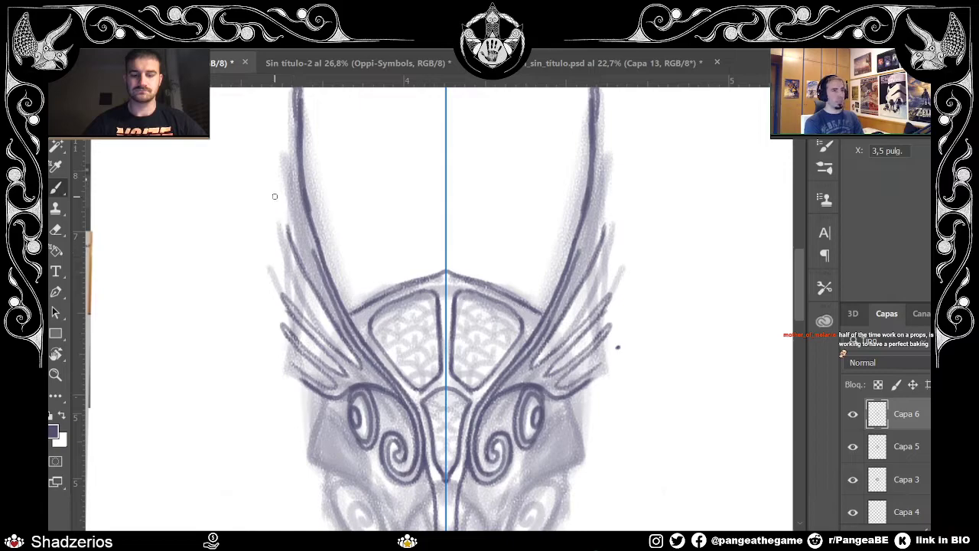
scroll(801, 309, down, 1)
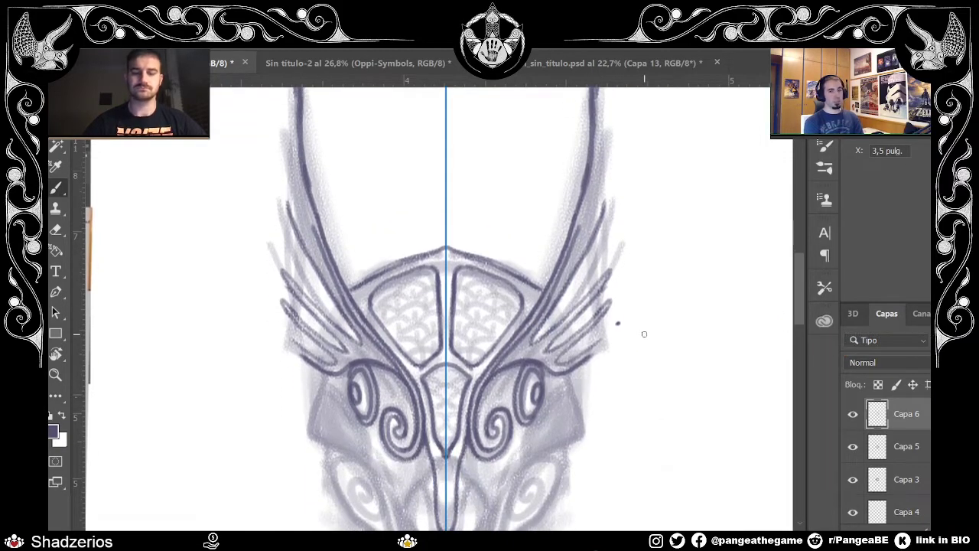
Step: Erase the inner curls of both eyes and draw a small closed oval pupil inside each eye oval
scroll(646, 329, down, 5)
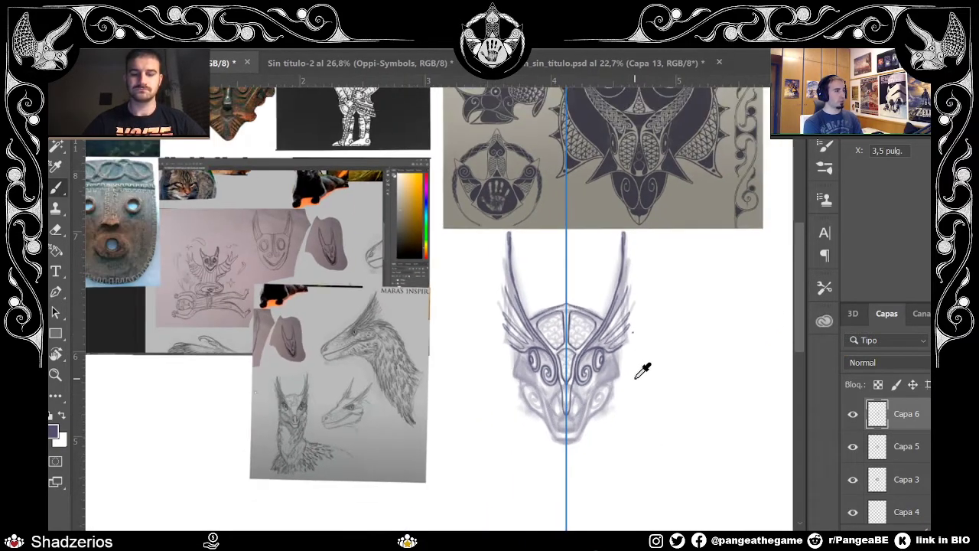
scroll(642, 372, up, 1)
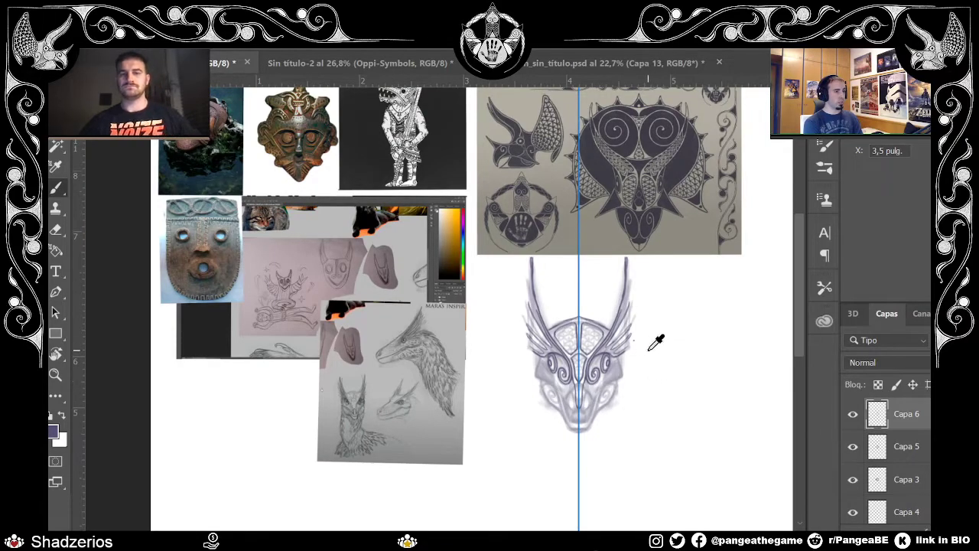
scroll(626, 341, up, 5)
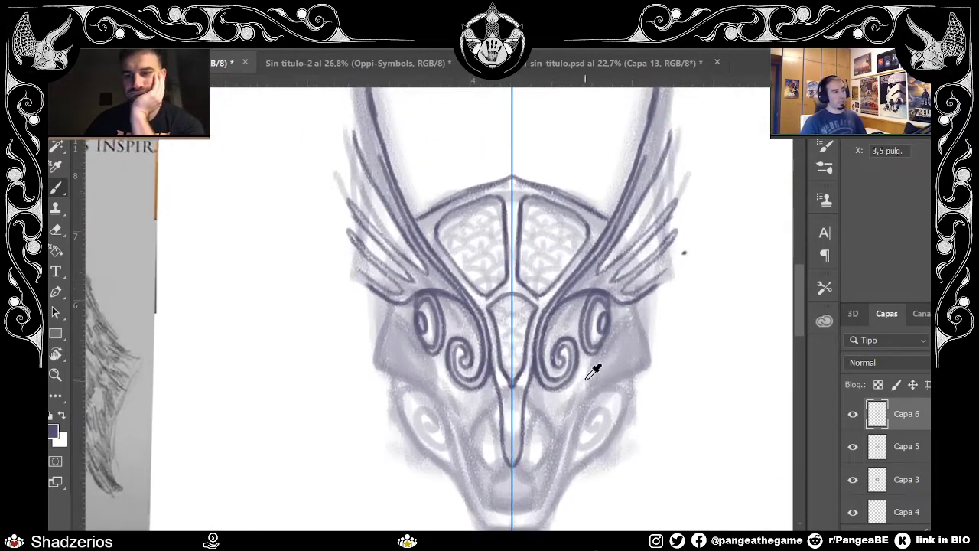
drag(801, 309, 808, 313)
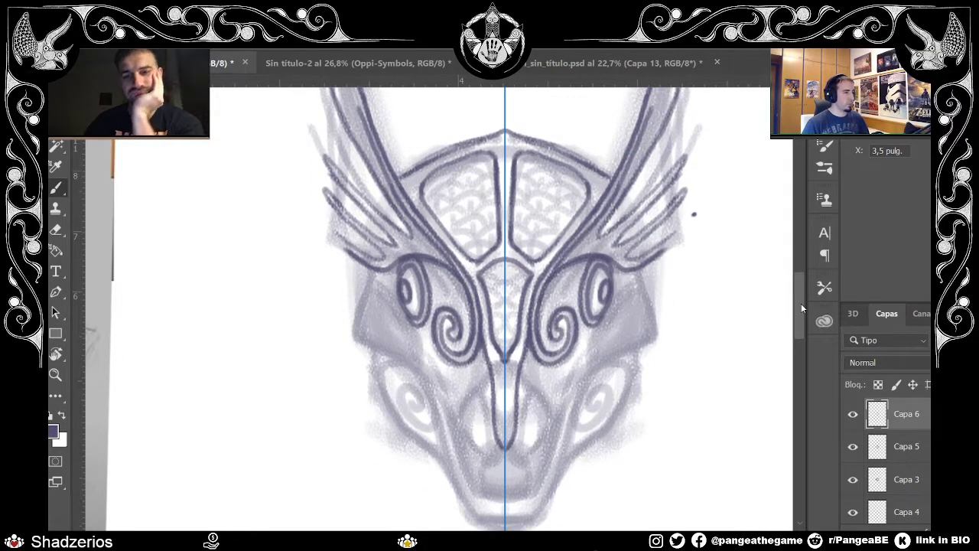
key(e)
drag(598, 291, 600, 301)
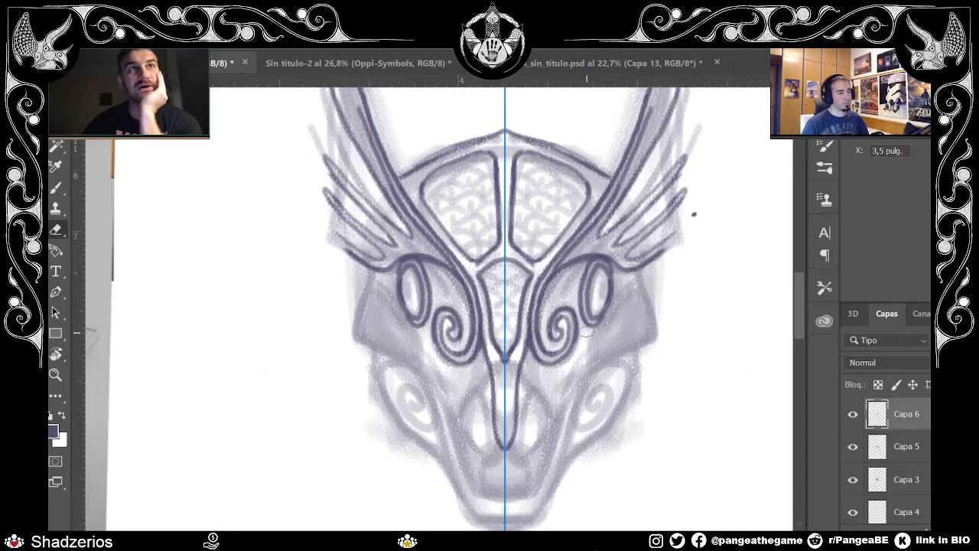
key(b)
mouse_move(598, 303)
mouse_down()
mouse_move(599, 280)
mouse_move(601, 303)
mouse_up()
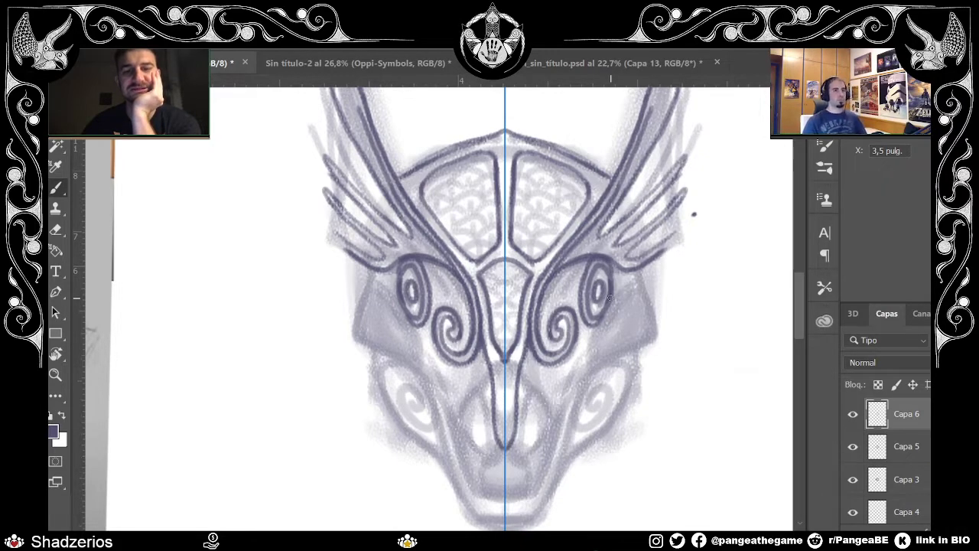
Step: Draw mirrored rounded cheek plates beneath the eyes and spirals, and outline the two pointed nostrils beside the muzzle tip
drag(525, 356, 539, 402)
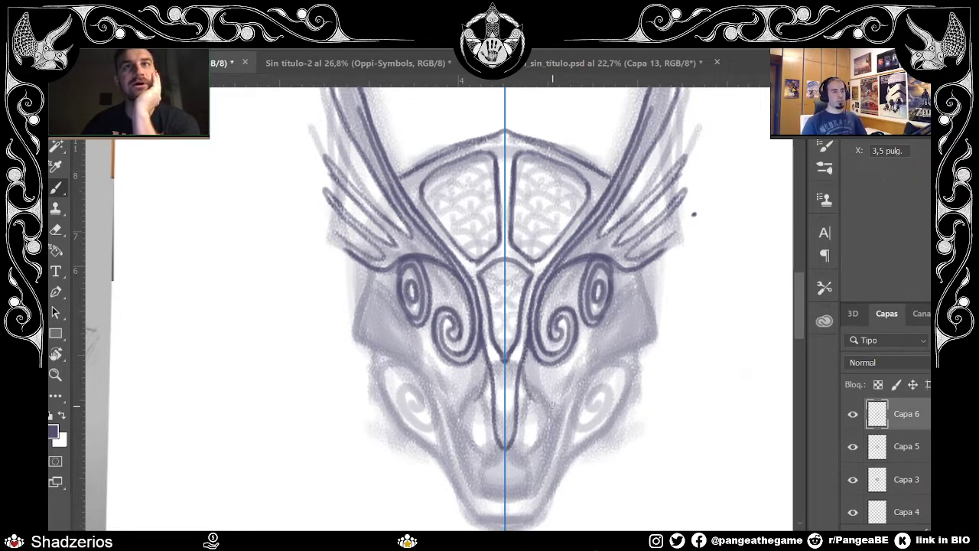
mouse_move(526, 361)
mouse_down()
mouse_move(542, 404)
mouse_move(572, 383)
mouse_move(564, 396)
mouse_move(603, 318)
mouse_move(579, 380)
mouse_move(543, 404)
mouse_up()
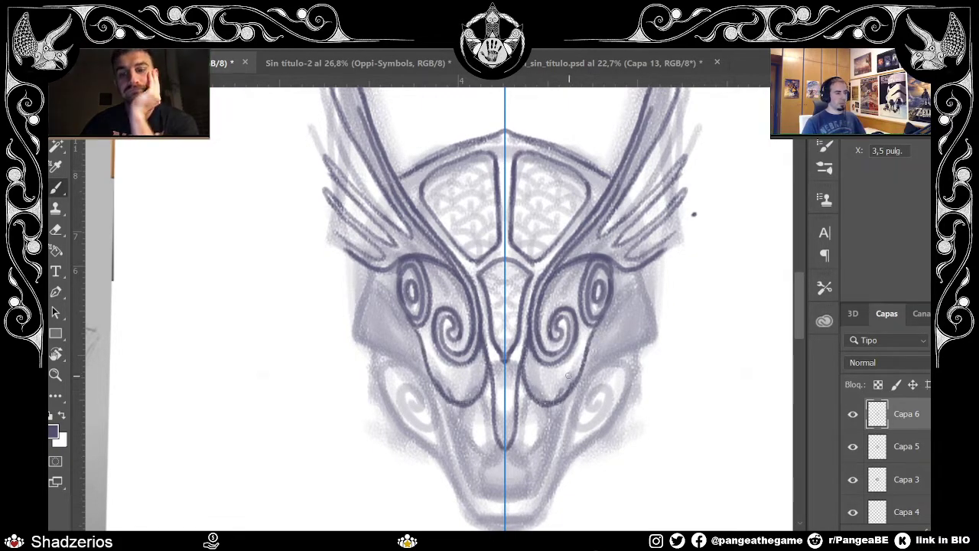
scroll(798, 322, down, 2)
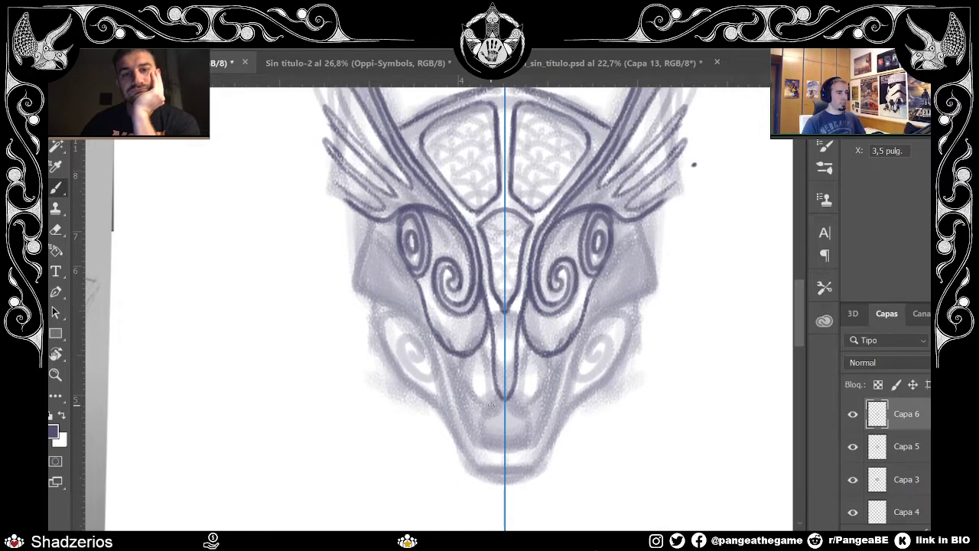
mouse_move(487, 408)
mouse_down()
mouse_move(465, 368)
mouse_move(482, 357)
mouse_move(487, 370)
mouse_up()
mouse_move(488, 389)
mouse_down()
mouse_move(474, 398)
mouse_move(488, 404)
mouse_up()
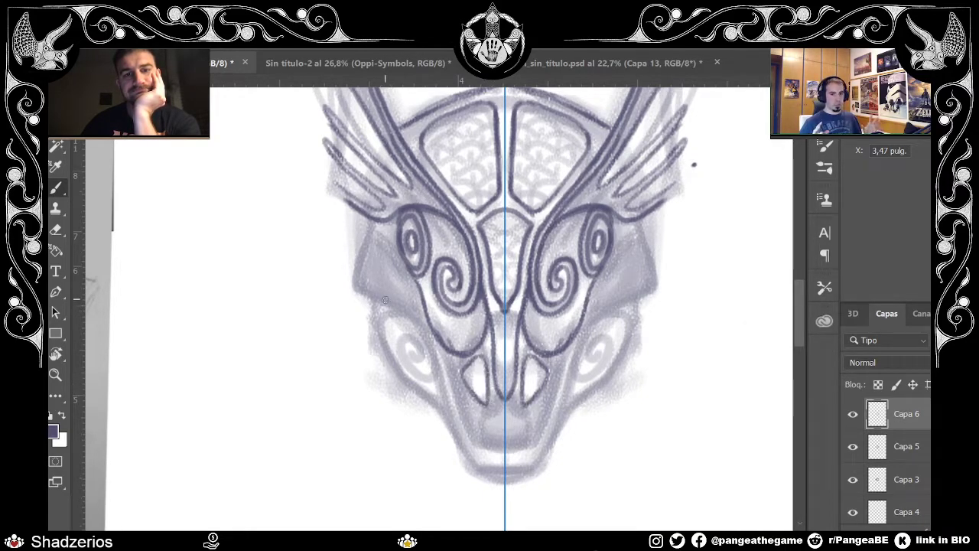
drag(406, 306, 450, 368)
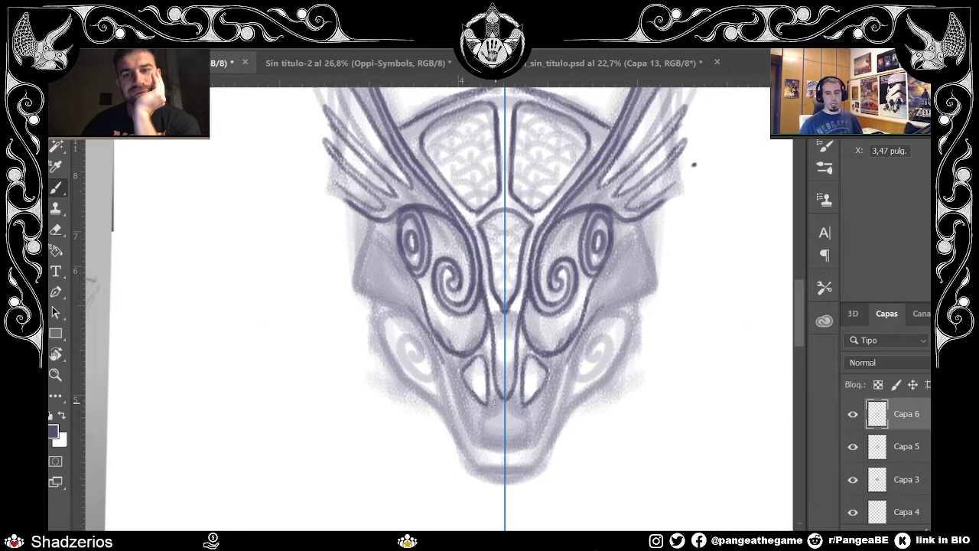
Step: Extend the mirrored feather tips outward and draw outer edge lines linking the feathers up to a tall point beside each horn
drag(799, 305, 803, 290)
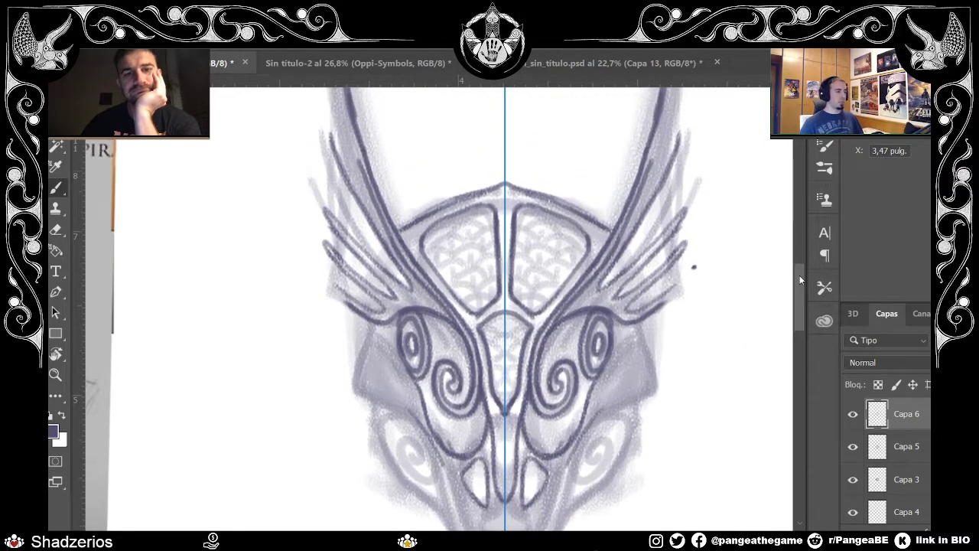
mouse_move(350, 297)
mouse_down()
mouse_move(336, 260)
mouse_move(348, 283)
mouse_move(342, 287)
mouse_move(332, 186)
mouse_move(339, 234)
mouse_move(319, 199)
mouse_up()
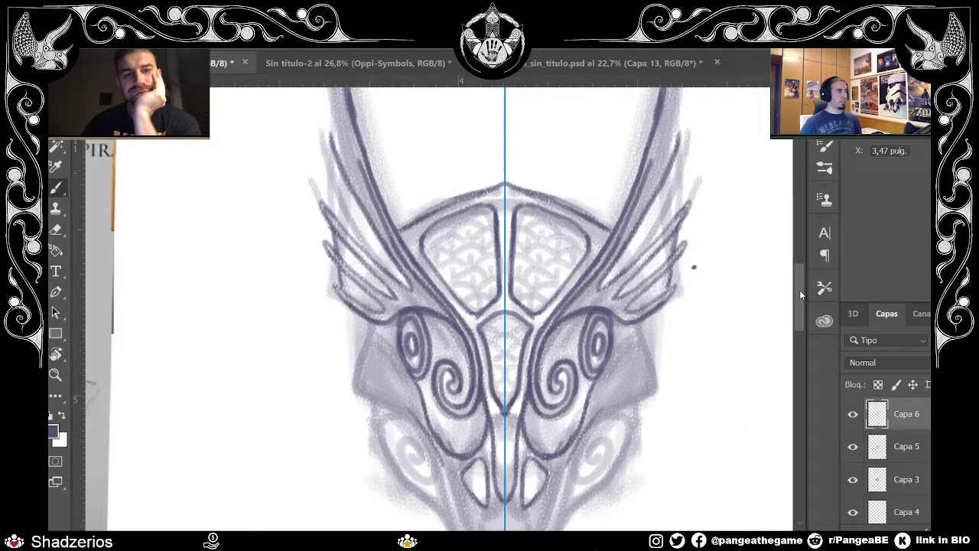
drag(800, 290, 799, 267)
mouse_move(337, 378)
mouse_down()
mouse_move(322, 335)
mouse_move(329, 254)
mouse_move(364, 319)
mouse_up()
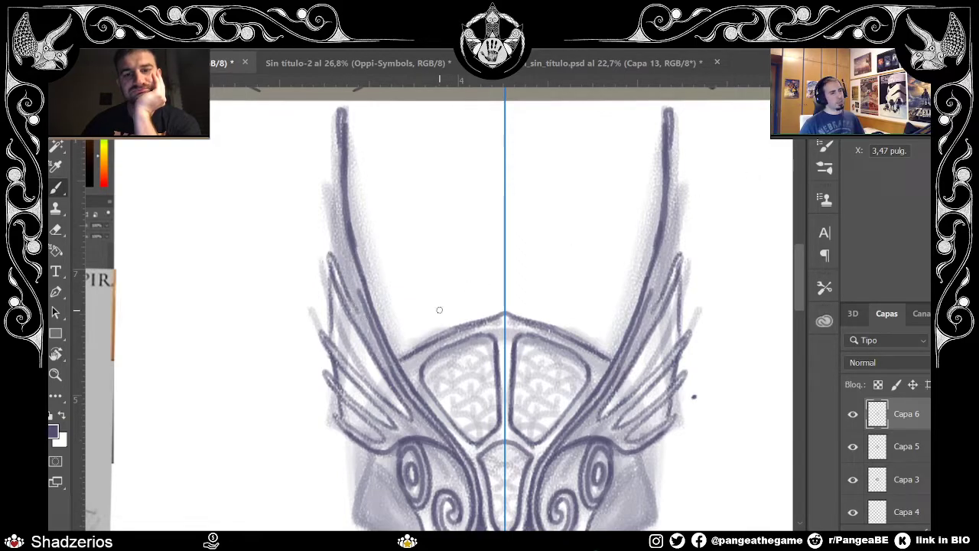
Step: Erase the doubled lines along the lower horn bases and redraw the inner feather edges down towards the brows
drag(404, 383, 392, 359)
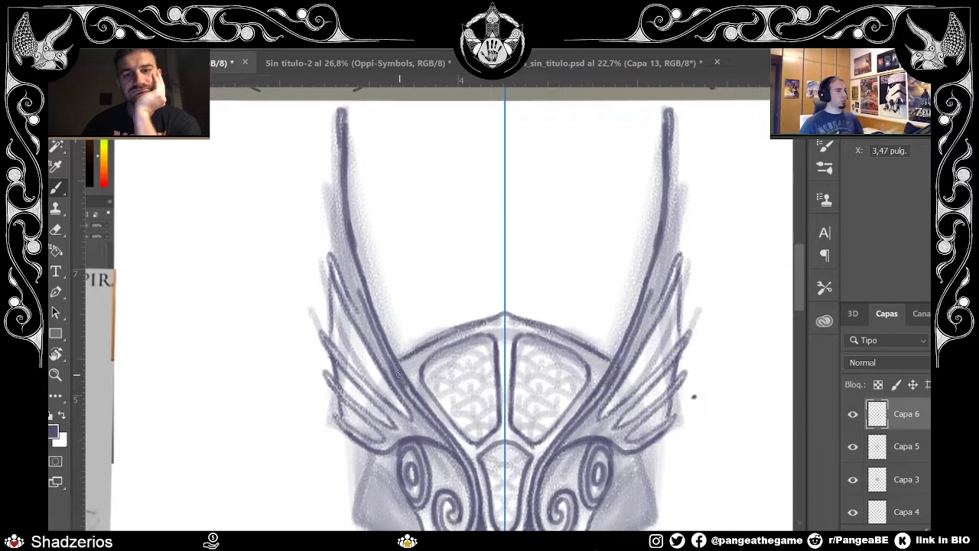
key(e)
mouse_move(400, 383)
mouse_down()
mouse_move(358, 287)
mouse_move(417, 414)
mouse_move(393, 372)
mouse_move(429, 419)
mouse_up()
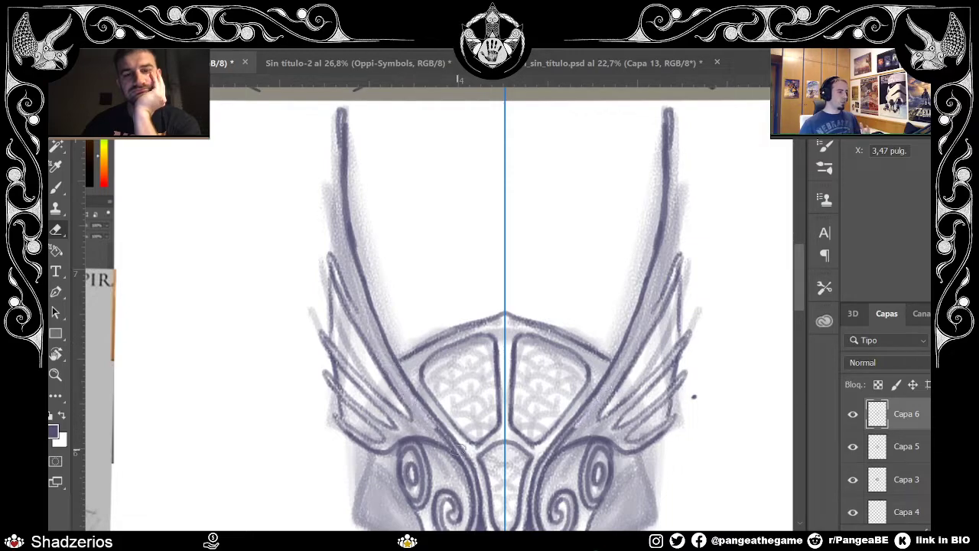
mouse_move(463, 457)
mouse_down()
mouse_move(413, 417)
mouse_move(379, 359)
mouse_move(417, 421)
mouse_move(403, 410)
mouse_move(423, 425)
mouse_move(413, 404)
mouse_move(423, 413)
mouse_up()
key(b)
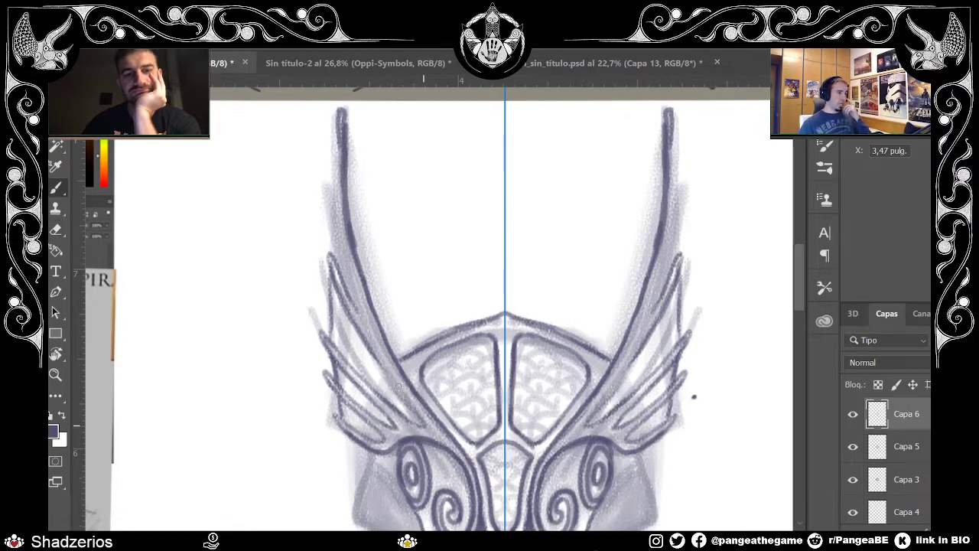
drag(369, 352, 428, 425)
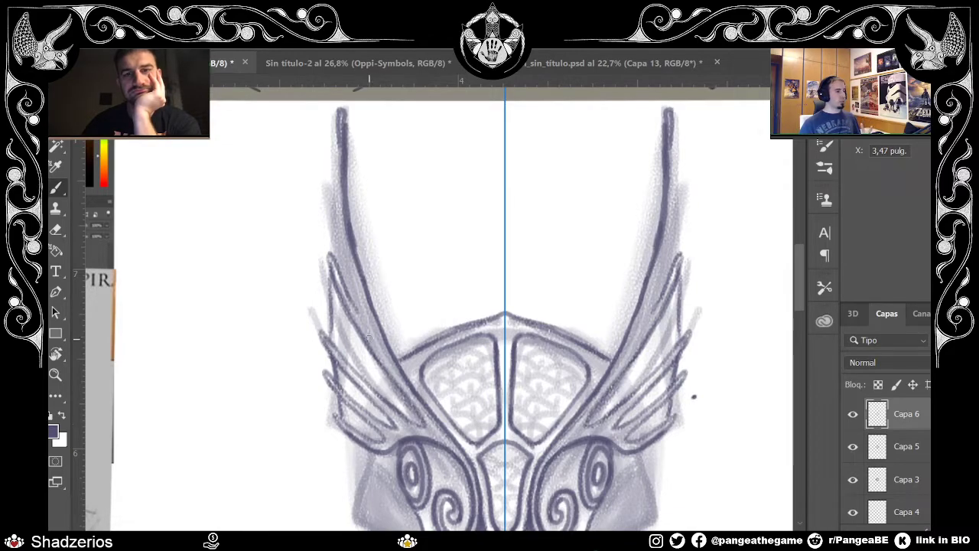
Step: Draw a long pointed upper feather alongside each horn and erase the vertical lines that link the feather tips
scroll(337, 374, up, 3)
drag(336, 377, 325, 341)
mouse_move(357, 413)
mouse_down()
mouse_move(371, 430)
mouse_move(352, 349)
mouse_up()
mouse_move(357, 393)
mouse_down()
mouse_move(336, 274)
mouse_move(342, 214)
mouse_up()
mouse_move(801, 289)
mouse_down()
mouse_move(796, 312)
mouse_move(794, 299)
mouse_up()
key(e)
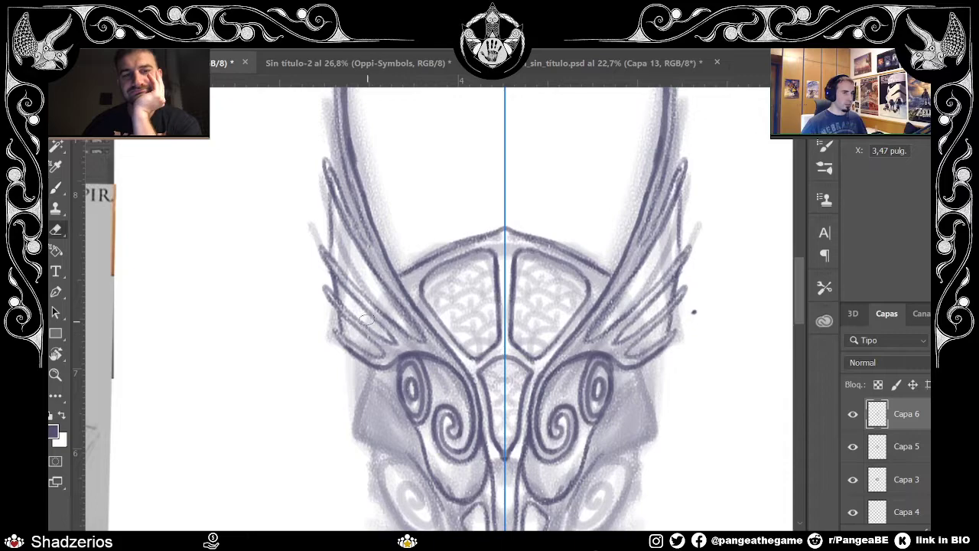
mouse_move(346, 327)
mouse_down()
mouse_move(332, 294)
mouse_move(346, 298)
mouse_move(329, 279)
mouse_move(341, 292)
mouse_move(326, 189)
mouse_up()
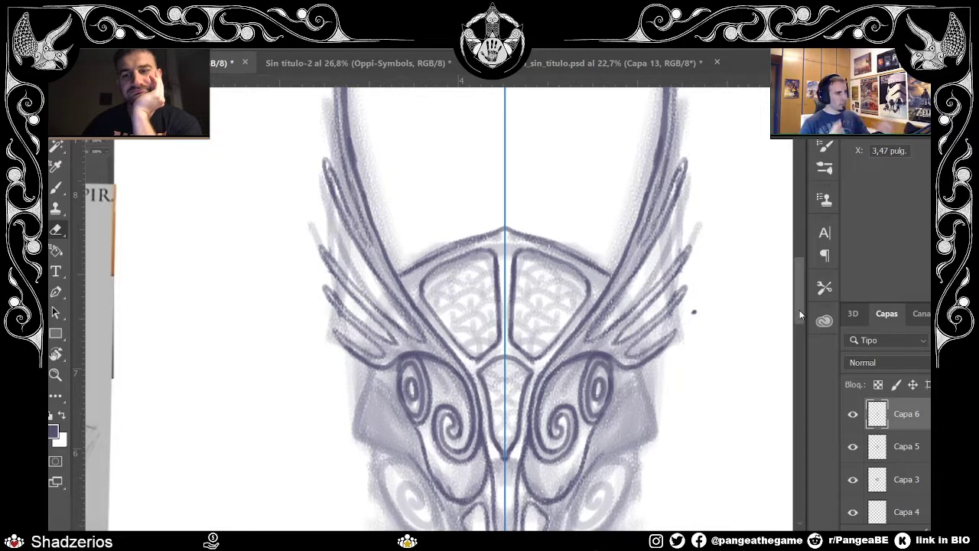
Step: Fill both forehead panels with rows of overlapping curved scales, working from the lower points up to the rounded tops
scroll(800, 310, down, 2)
key(b)
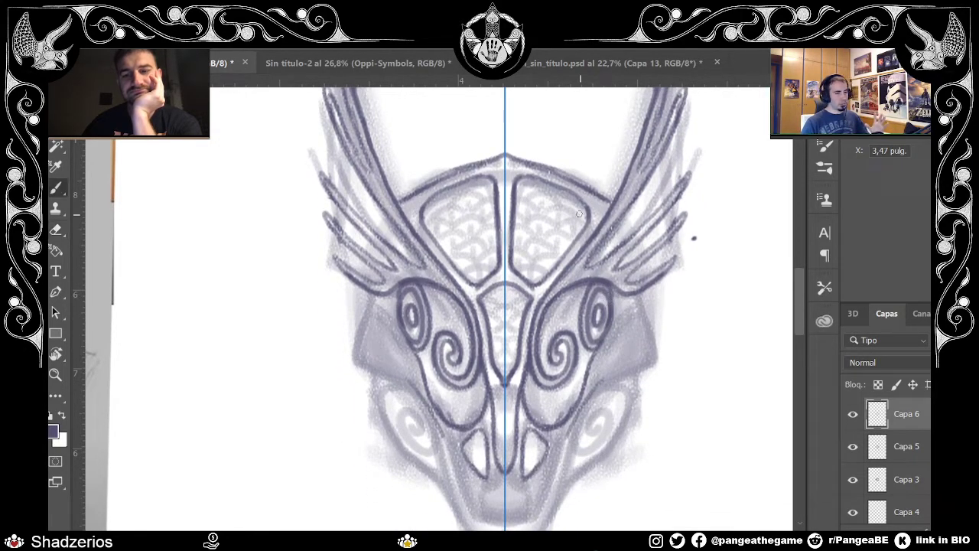
scroll(800, 313, up, 2)
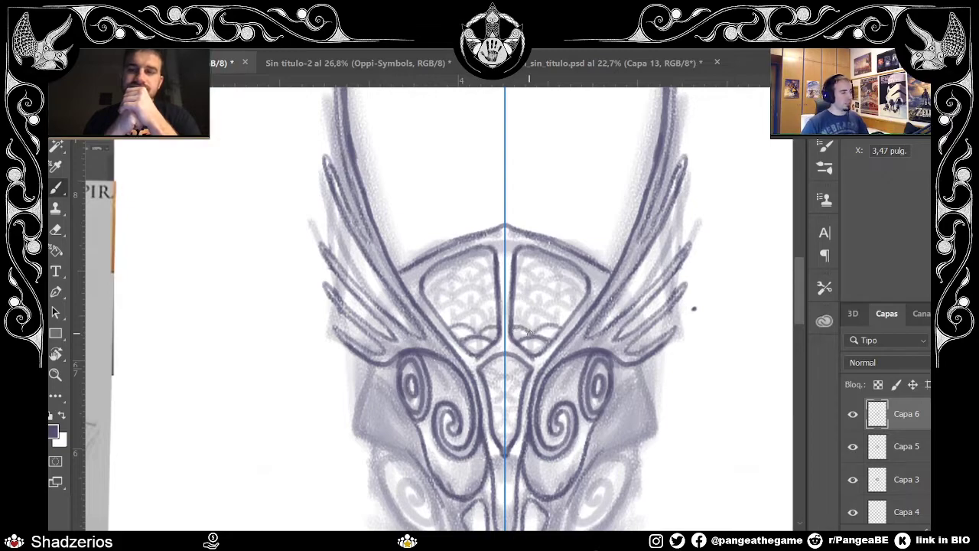
mouse_move(518, 325)
mouse_down()
mouse_move(551, 324)
mouse_move(523, 320)
mouse_move(568, 311)
mouse_move(554, 321)
mouse_move(572, 304)
mouse_move(531, 309)
mouse_up()
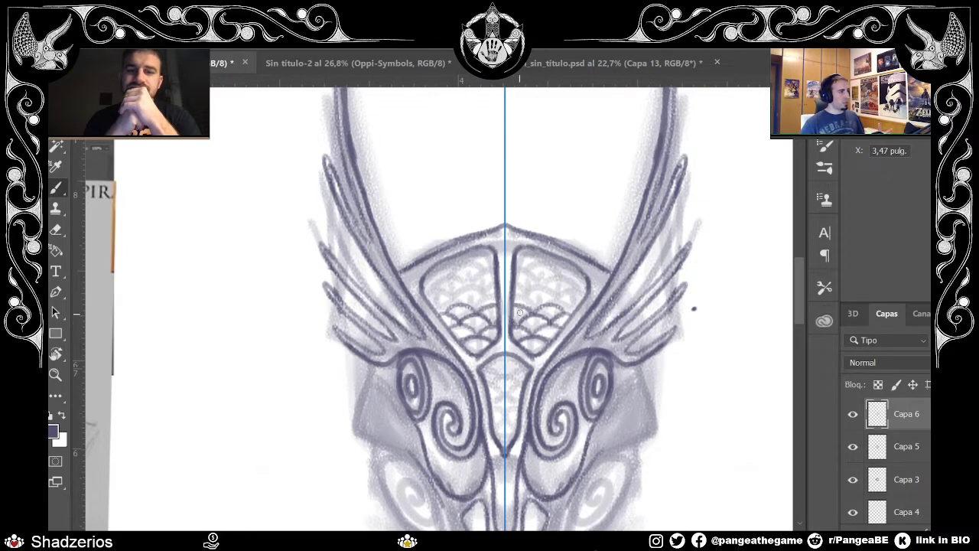
mouse_move(515, 300)
mouse_down()
mouse_move(557, 294)
mouse_move(518, 305)
mouse_move(533, 283)
mouse_move(561, 299)
mouse_move(552, 304)
mouse_move(582, 298)
mouse_move(560, 300)
mouse_move(581, 299)
mouse_move(568, 312)
mouse_move(582, 306)
mouse_move(537, 293)
mouse_move(551, 285)
mouse_move(569, 296)
mouse_move(556, 286)
mouse_move(538, 287)
mouse_move(582, 285)
mouse_up()
mouse_move(516, 286)
mouse_down()
mouse_move(526, 291)
mouse_move(534, 274)
mouse_move(580, 280)
mouse_move(558, 268)
mouse_up()
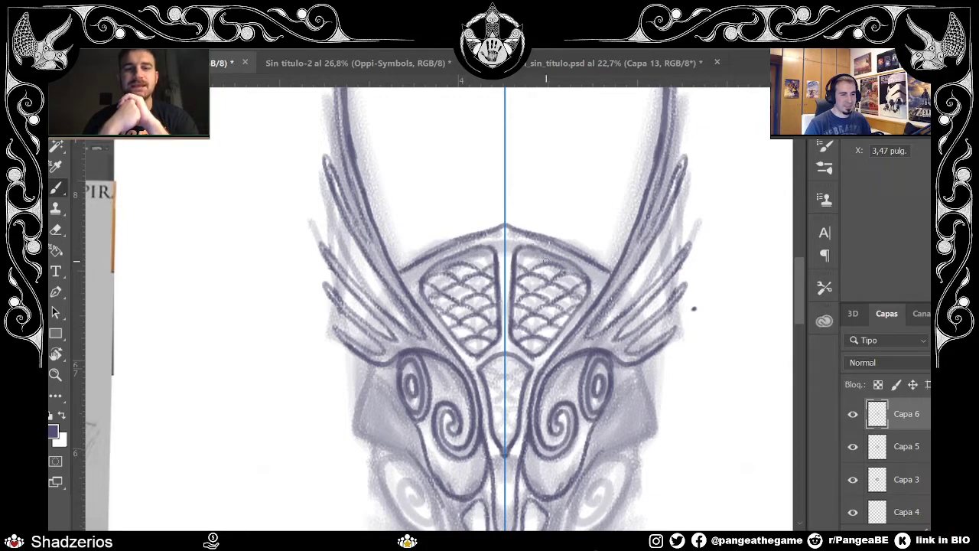
drag(515, 258, 551, 261)
Step: Add a short vertical ridge line to each scale in the two forehead panels
mouse_move(534, 352)
mouse_down()
mouse_move(530, 325)
mouse_move(551, 333)
mouse_move(547, 310)
mouse_up()
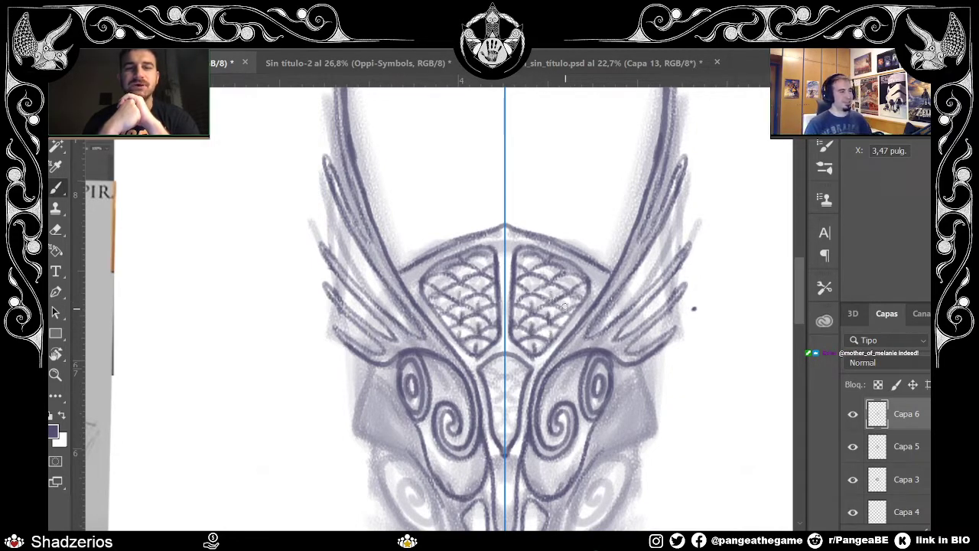
mouse_move(532, 293)
mouse_down()
mouse_move(551, 269)
mouse_move(533, 259)
mouse_up()
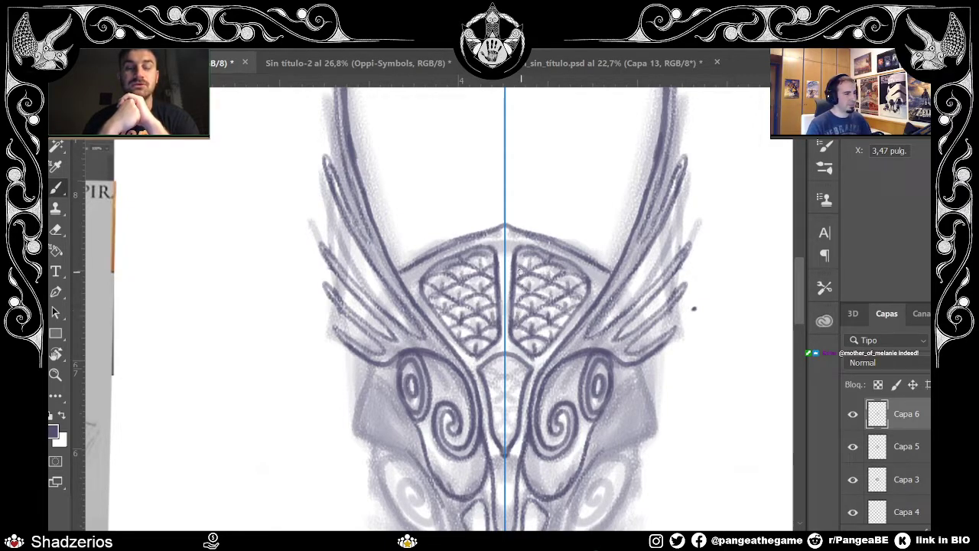
drag(565, 331, 564, 317)
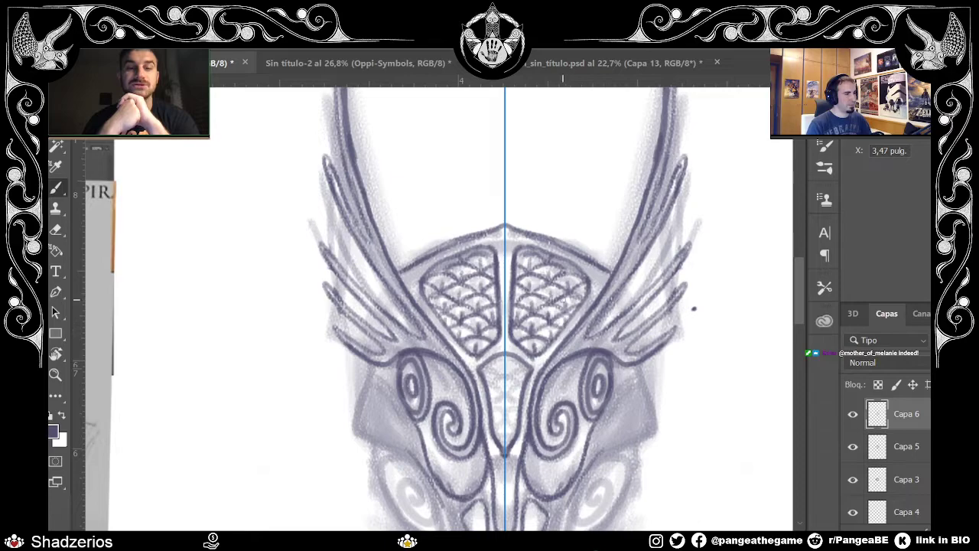
Step: Temporarily hide the sketch layers Capa 5 and Capa 3 to examine the clean linework alone, and show them again
scroll(803, 282, down, 3)
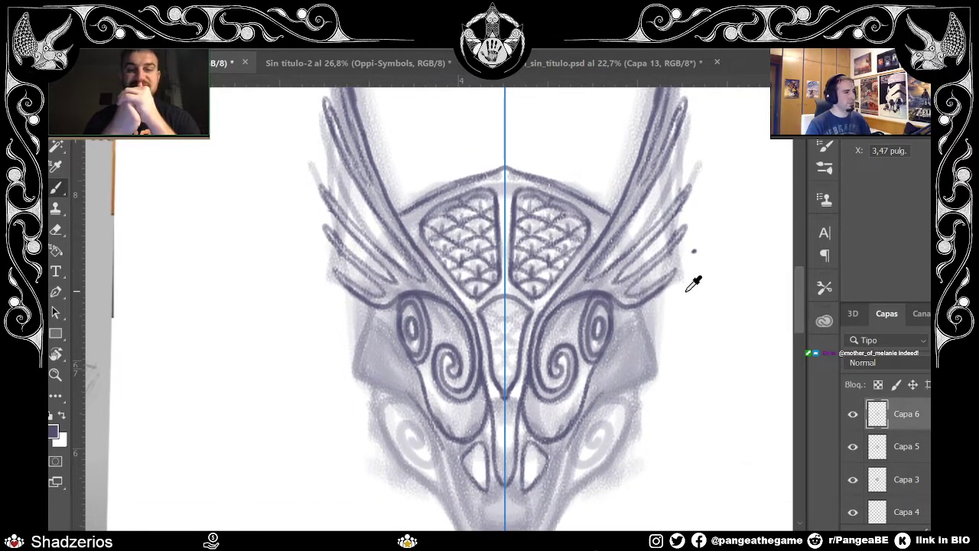
scroll(557, 317, down, 5)
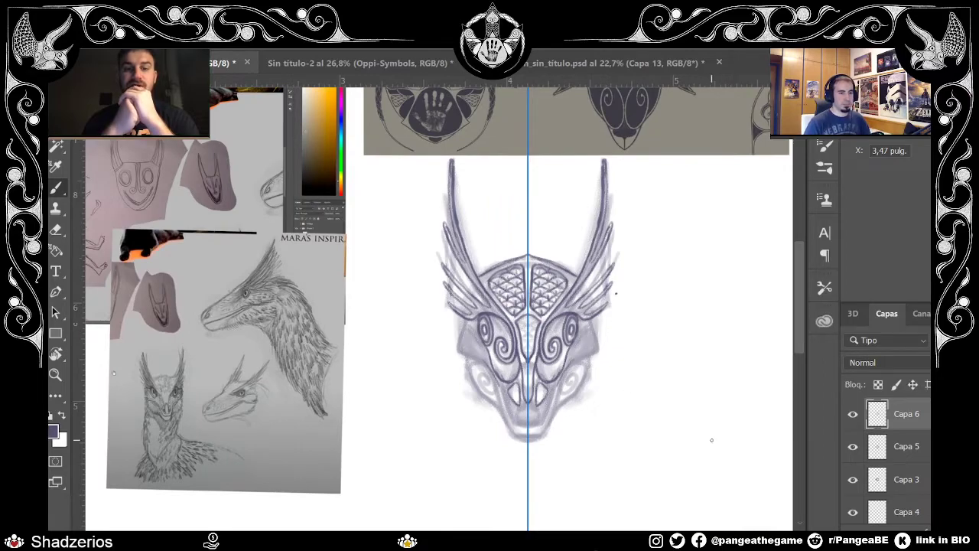
click(853, 448)
click(854, 480)
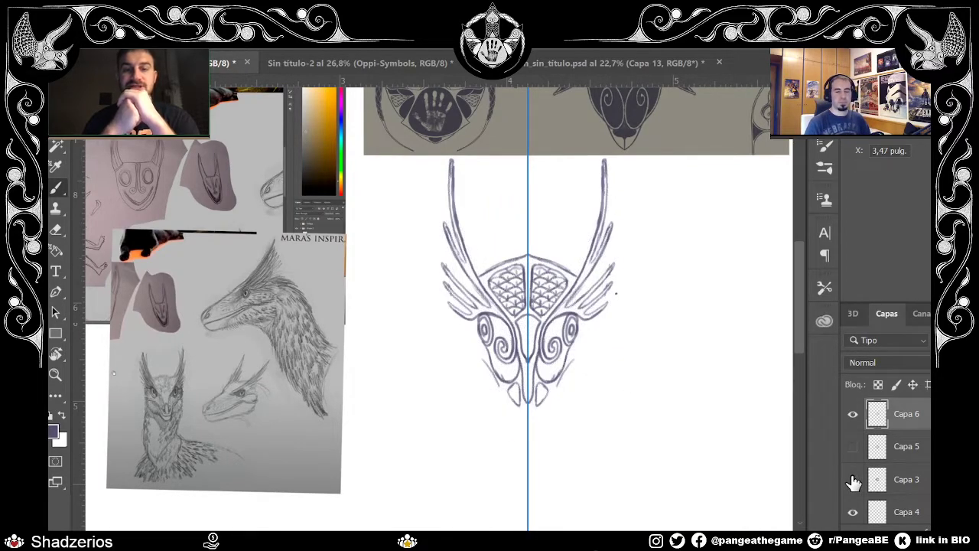
click(854, 480)
click(853, 447)
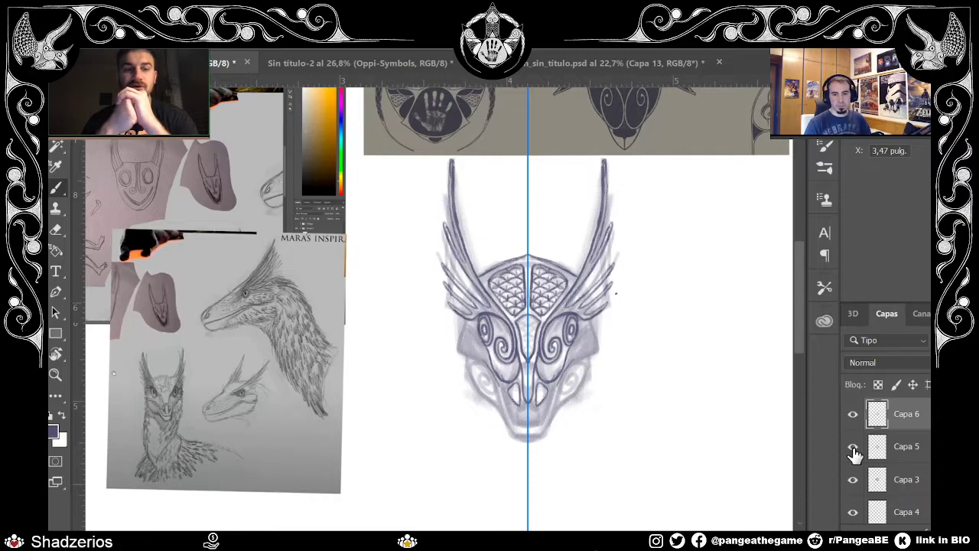
scroll(689, 371, up, 2)
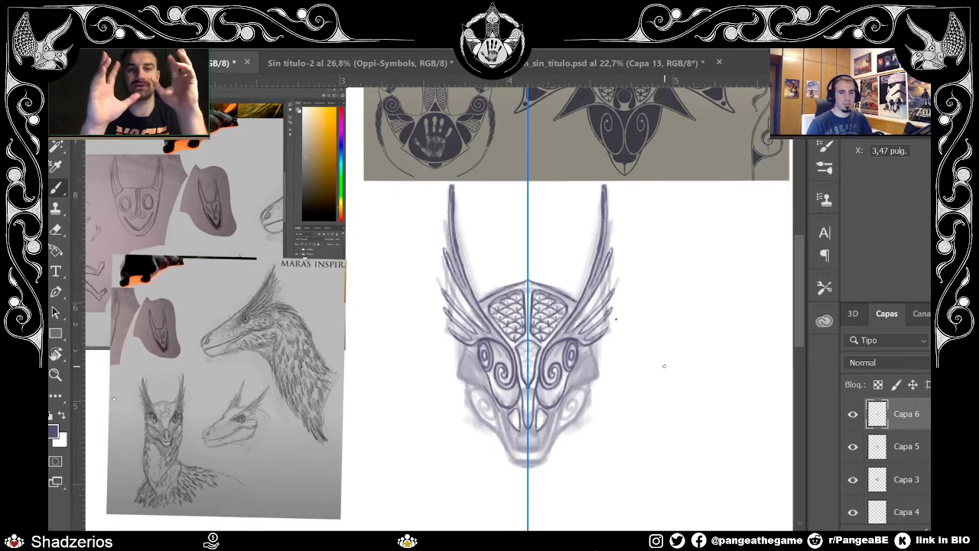
scroll(664, 366, up, 1)
scroll(664, 366, up, 2)
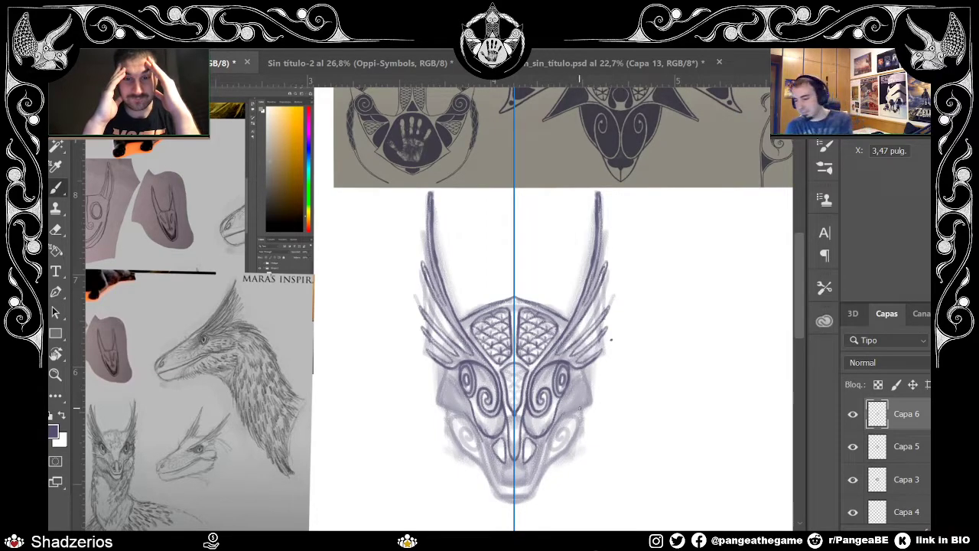
scroll(801, 317, up, 2)
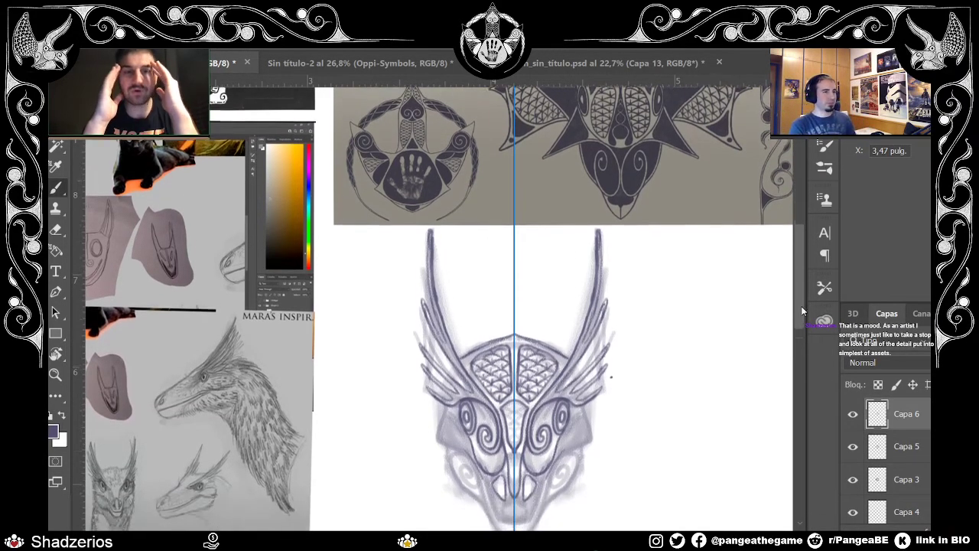
scroll(802, 309, down, 2)
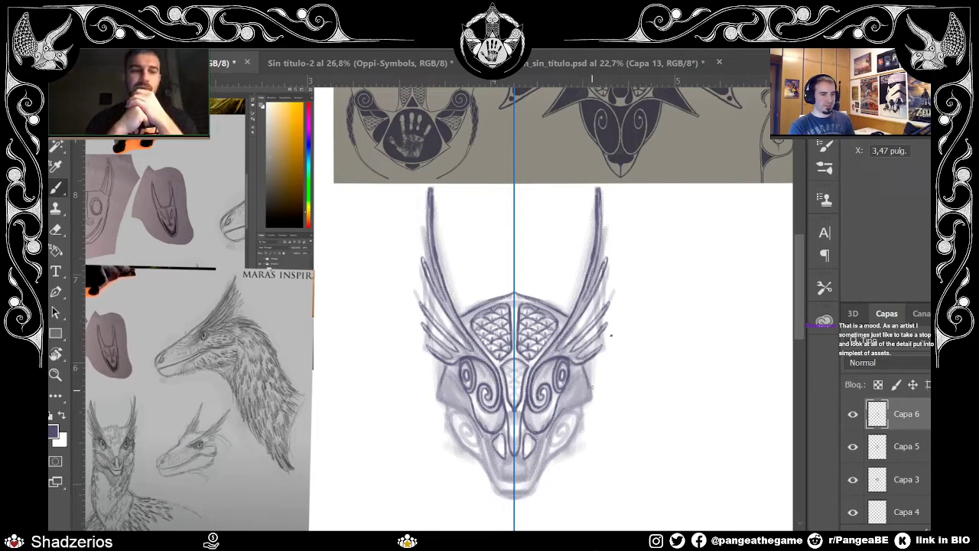
Step: Outline the lower face symmetrically, from the angular cheek plates around the lower cheek openings and along the jaw to the rounded chin
drag(557, 419, 571, 402)
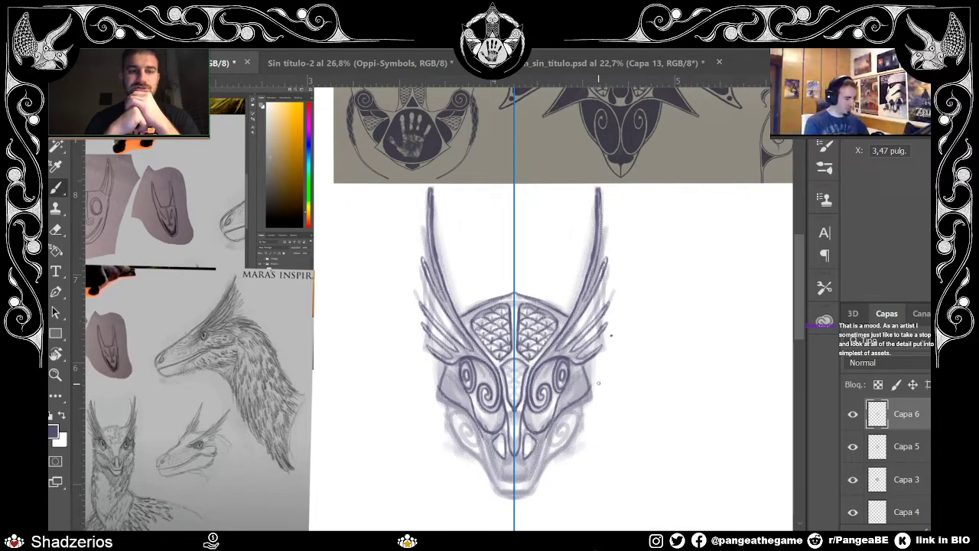
drag(439, 388, 443, 380)
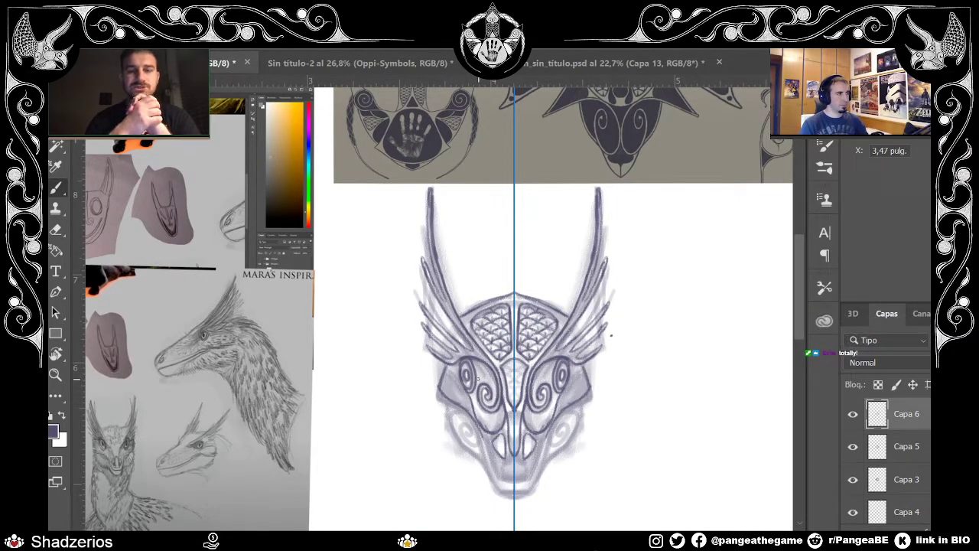
scroll(801, 326, down, 2)
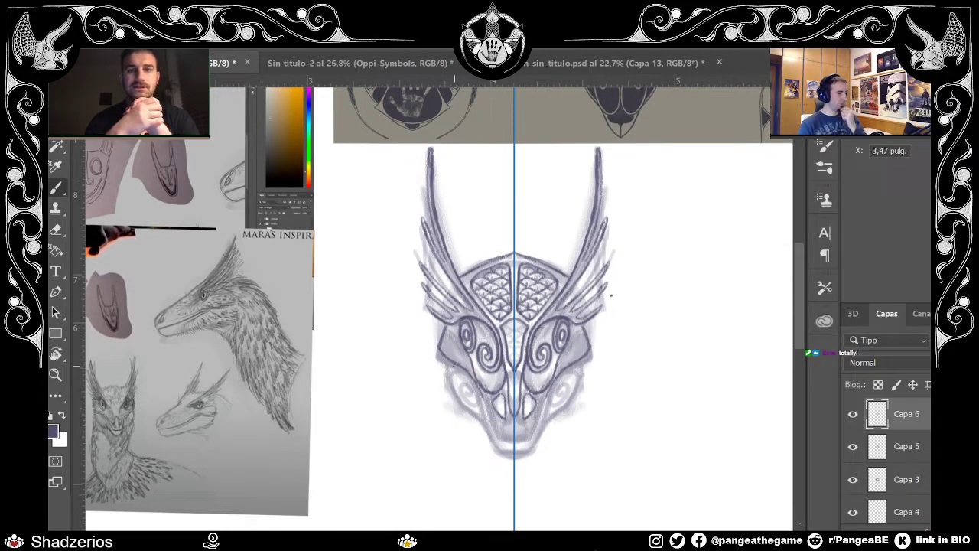
mouse_move(485, 416)
mouse_down()
mouse_move(452, 366)
mouse_move(471, 411)
mouse_up()
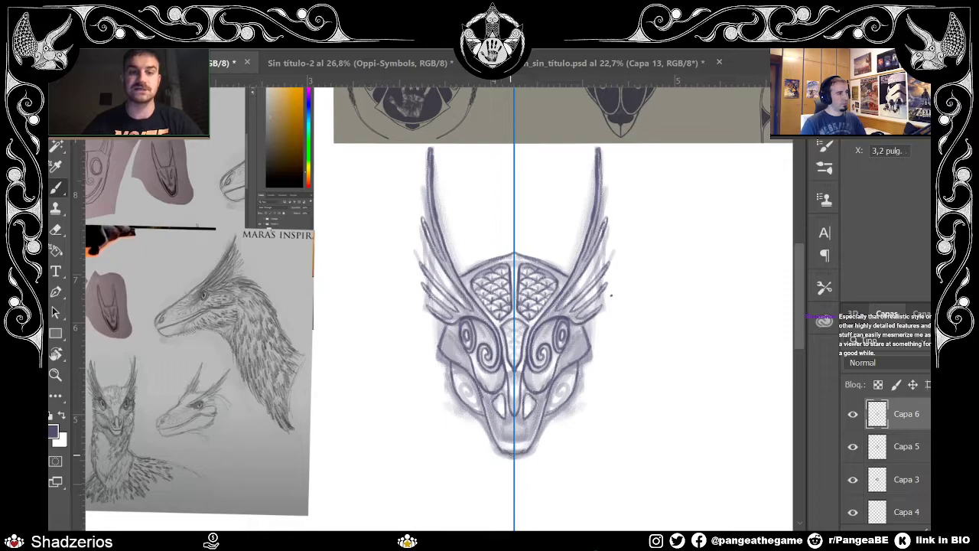
drag(496, 419, 494, 446)
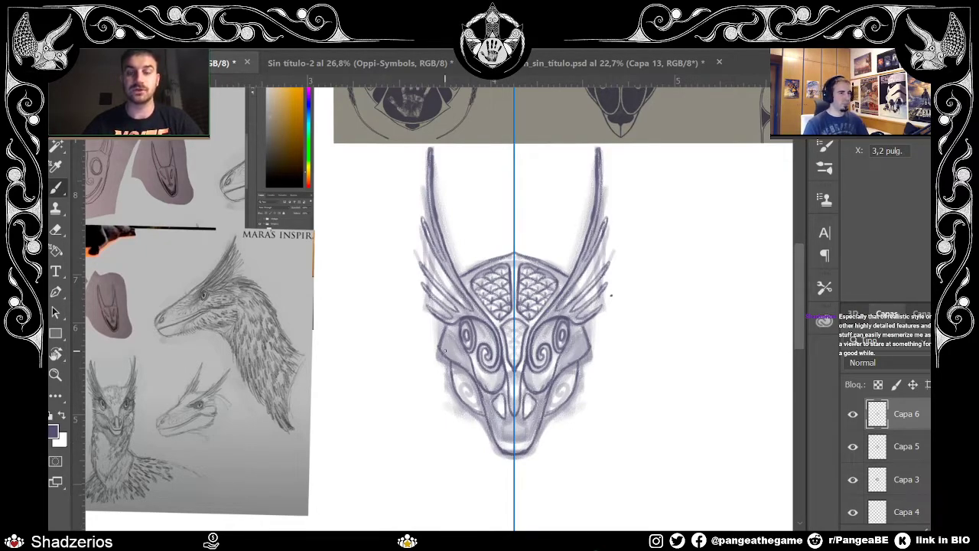
drag(462, 394, 483, 415)
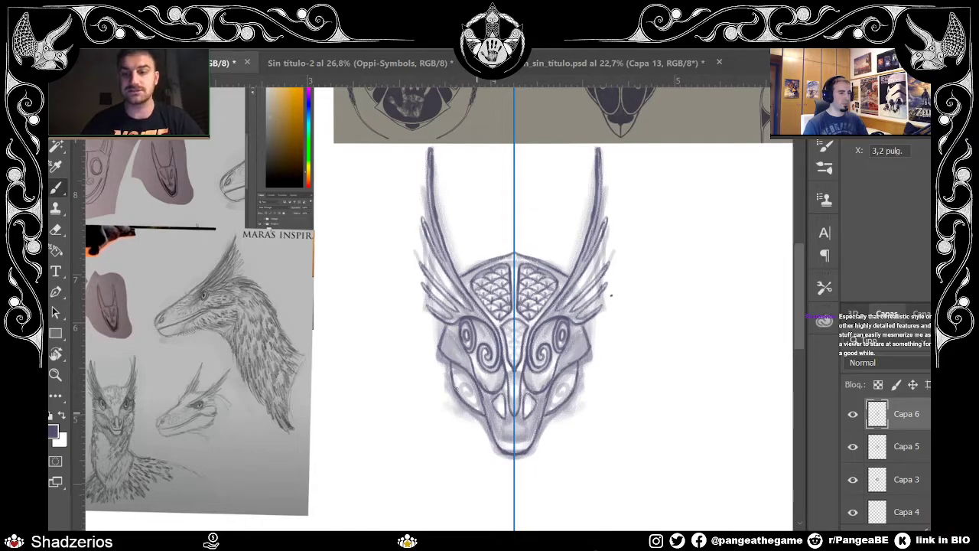
drag(456, 372, 454, 390)
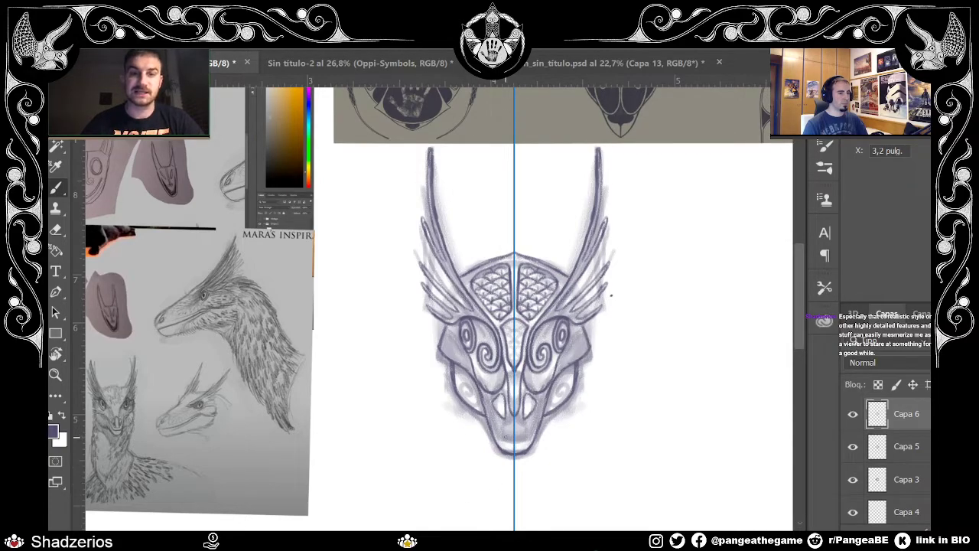
Step: Draw an arch across the snout tip above the chin and erase the two nostril outlines beside the nose bridge
scroll(520, 440, up, 5)
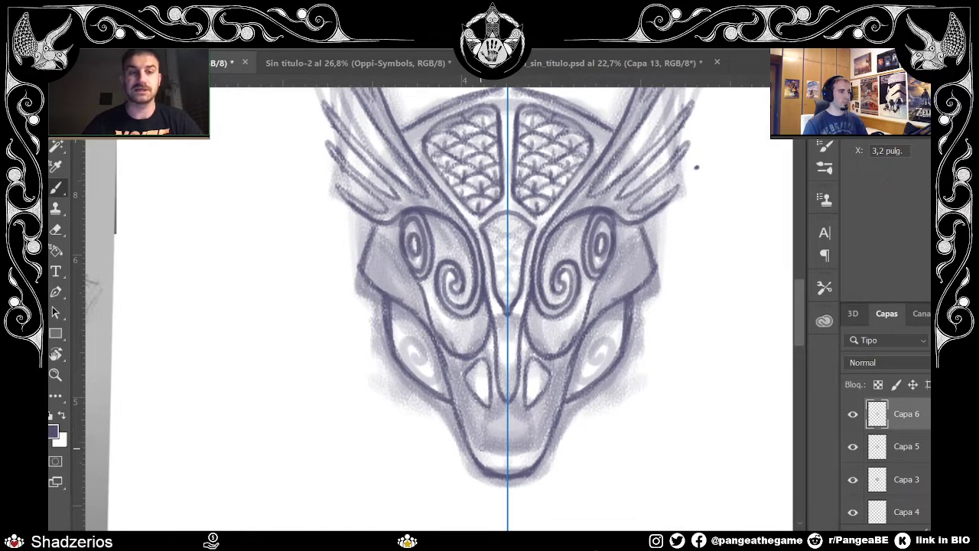
mouse_move(476, 449)
mouse_down()
mouse_move(508, 410)
mouse_move(470, 449)
mouse_move(502, 400)
mouse_move(482, 436)
mouse_move(507, 411)
mouse_up()
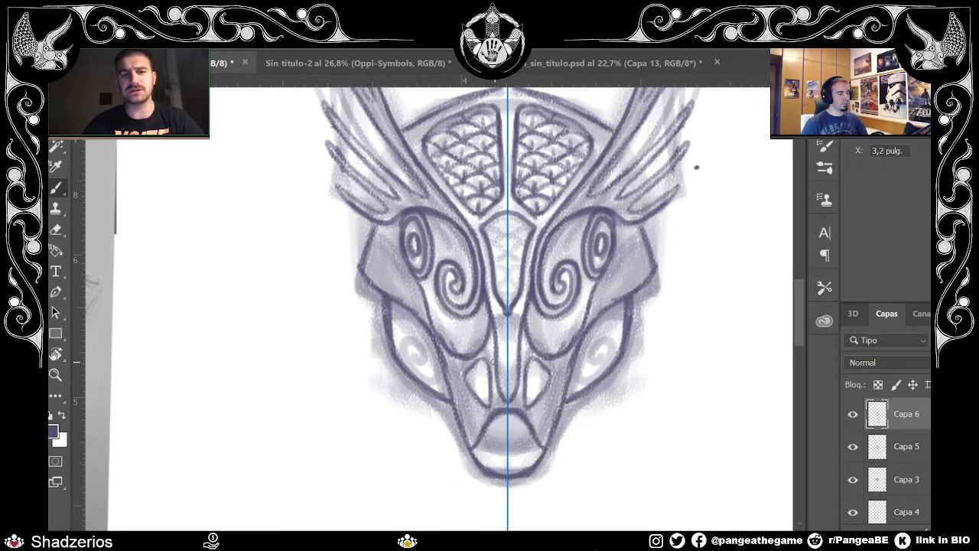
key(e)
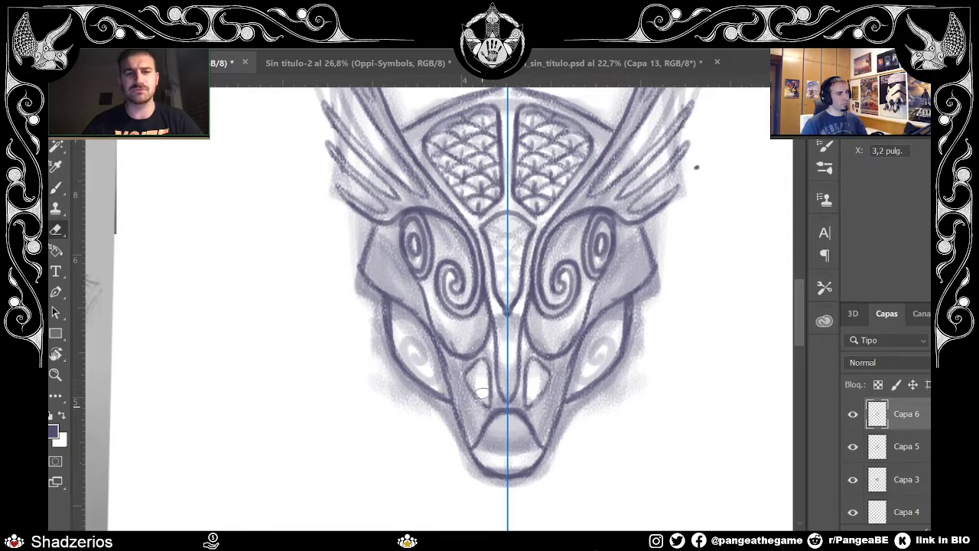
mouse_move(488, 393)
mouse_down()
mouse_move(485, 369)
mouse_move(467, 375)
mouse_move(477, 390)
mouse_move(487, 375)
mouse_up()
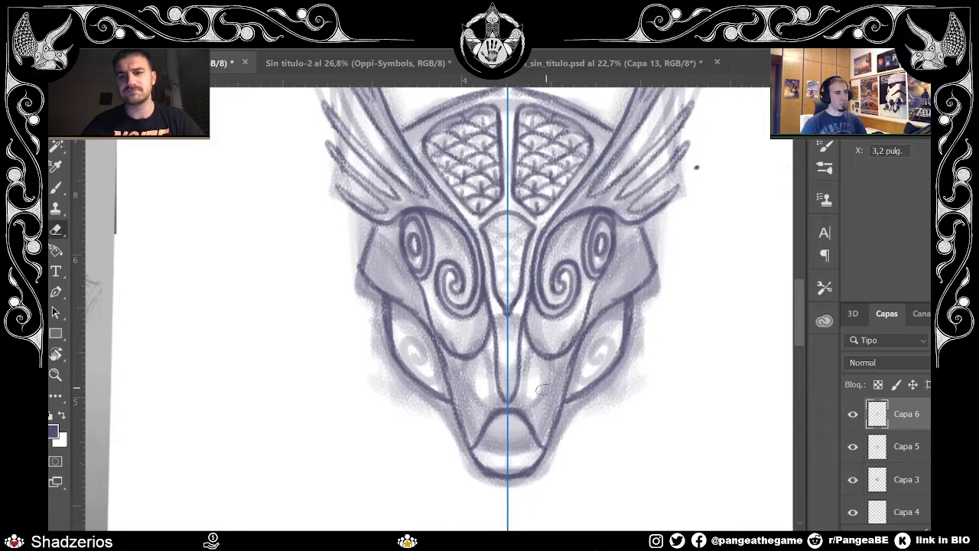
Step: Draw a spiral inside each lower cheek opening, following the faded sketch
key(b)
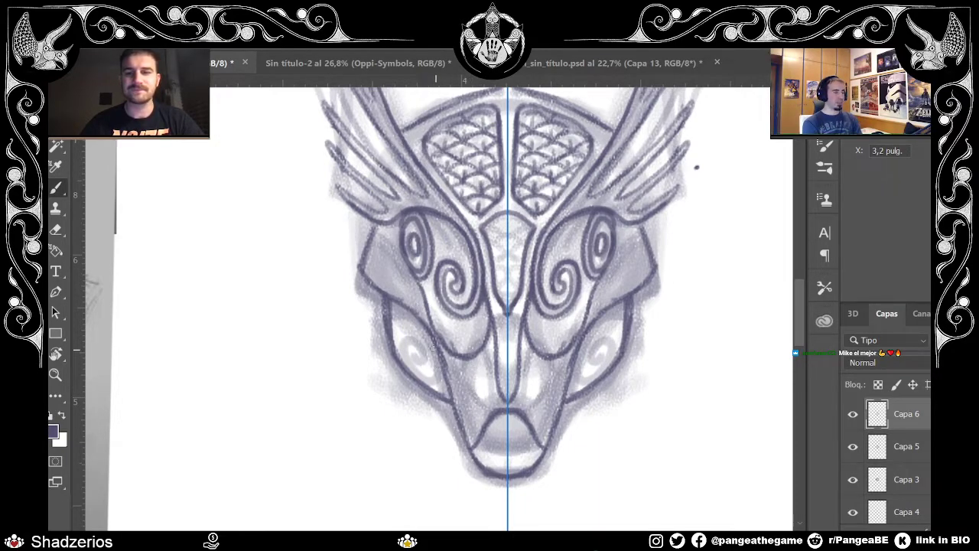
mouse_move(394, 317)
mouse_down()
mouse_move(427, 341)
mouse_move(436, 365)
mouse_move(428, 374)
mouse_move(409, 360)
mouse_move(408, 344)
mouse_move(425, 365)
mouse_move(430, 350)
mouse_move(410, 337)
mouse_move(419, 363)
mouse_move(417, 352)
mouse_move(401, 353)
mouse_move(406, 337)
mouse_move(404, 366)
mouse_move(438, 373)
mouse_up()
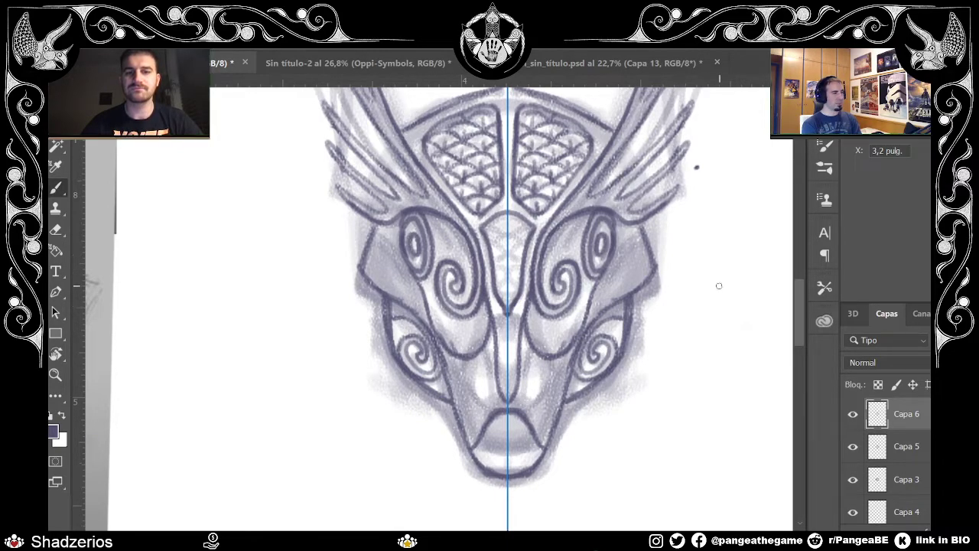
Step: Erase the individual feather lines beside both horns, keeping the horns and the lower edge of each wing
scroll(718, 286, down, 6)
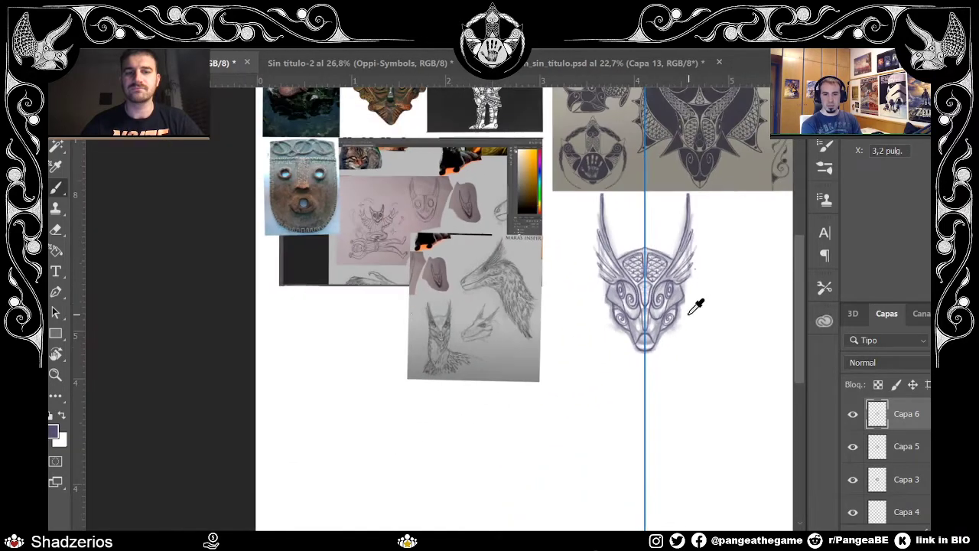
scroll(627, 348, up, 4)
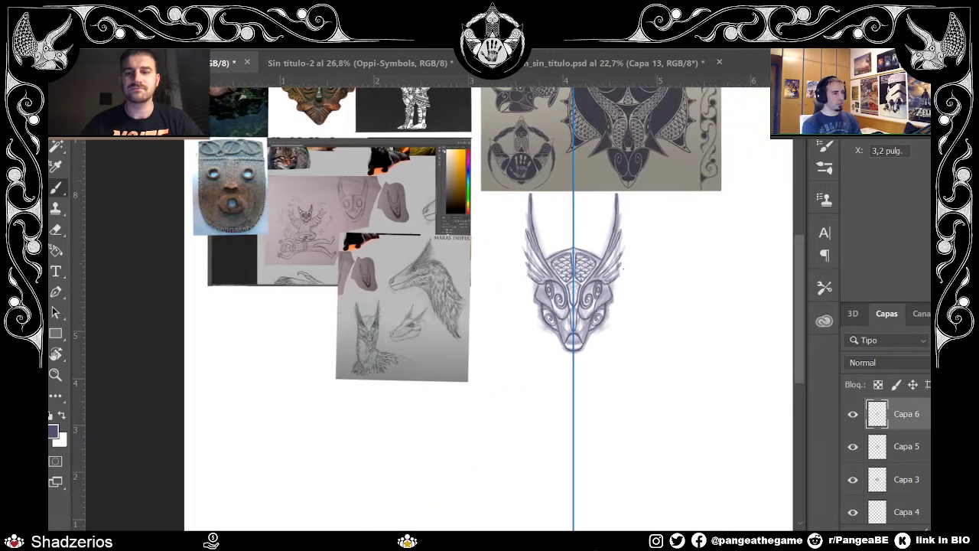
drag(799, 307, 795, 278)
scroll(609, 341, up, 1)
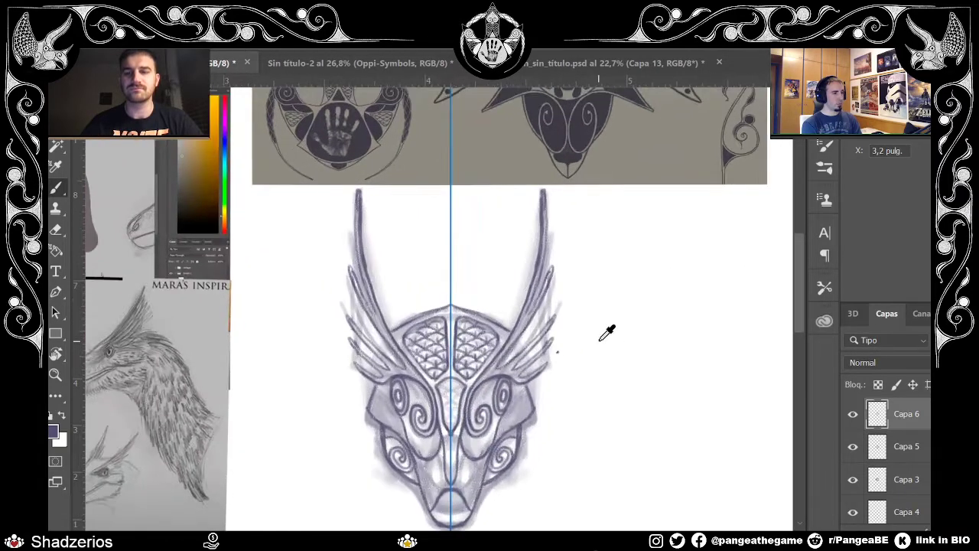
mouse_move(499, 368)
mouse_down()
mouse_move(549, 273)
mouse_move(547, 301)
mouse_move(505, 368)
mouse_move(517, 372)
mouse_move(546, 352)
mouse_move(538, 370)
mouse_move(539, 359)
mouse_move(527, 366)
mouse_move(533, 346)
mouse_move(560, 312)
mouse_move(551, 286)
mouse_move(538, 316)
mouse_up()
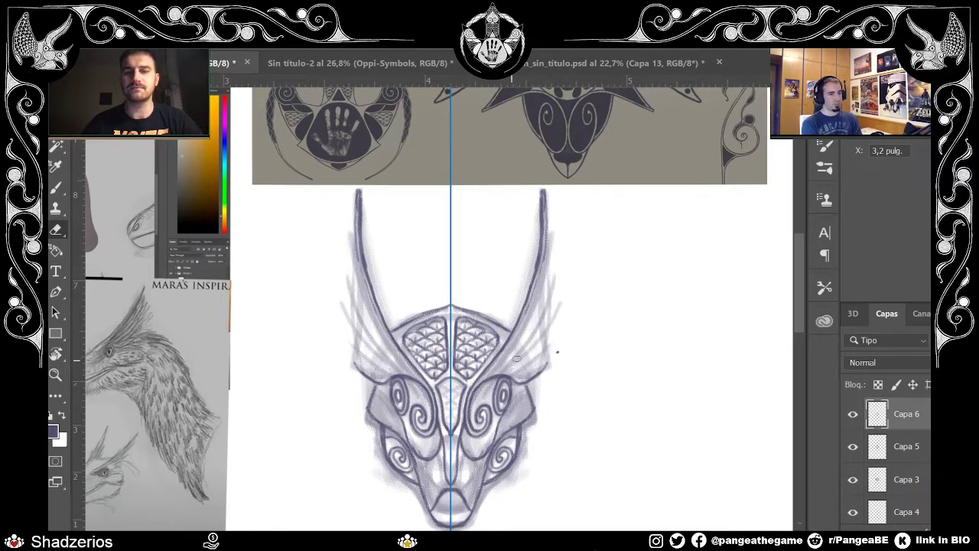
key(t)
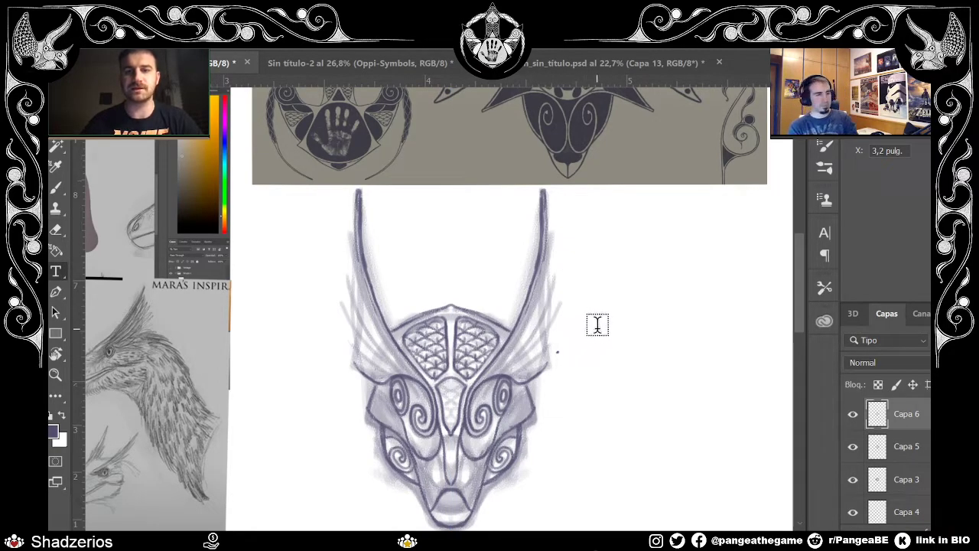
Step: Close each wing with a single outer edge running from the horn down to the lower outer corner
key(b)
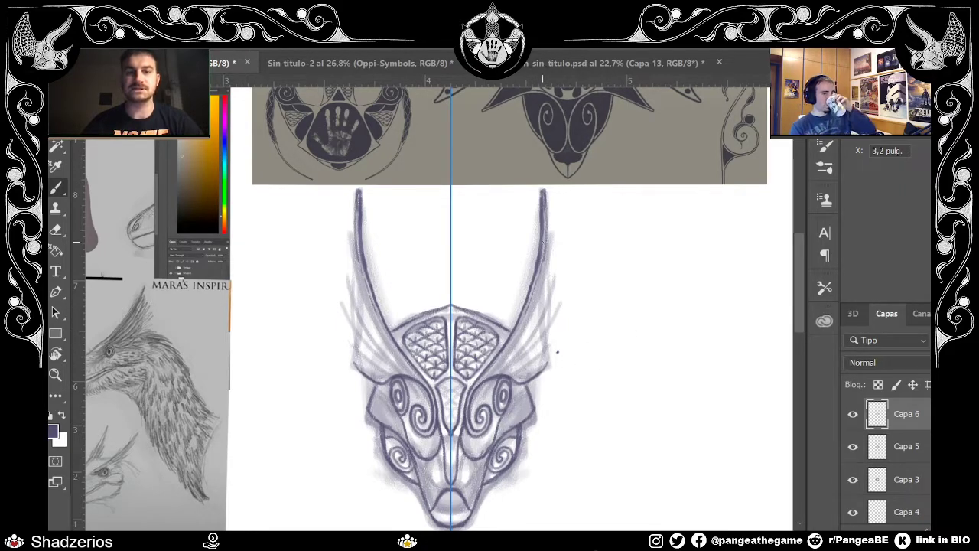
drag(544, 233, 549, 339)
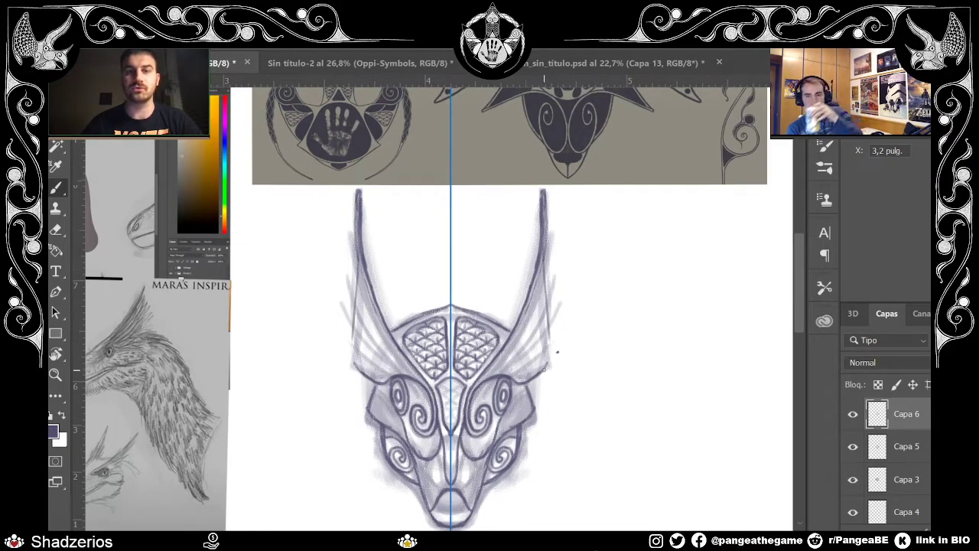
mouse_move(550, 331)
mouse_down()
mouse_move(551, 362)
mouse_move(543, 229)
mouse_up()
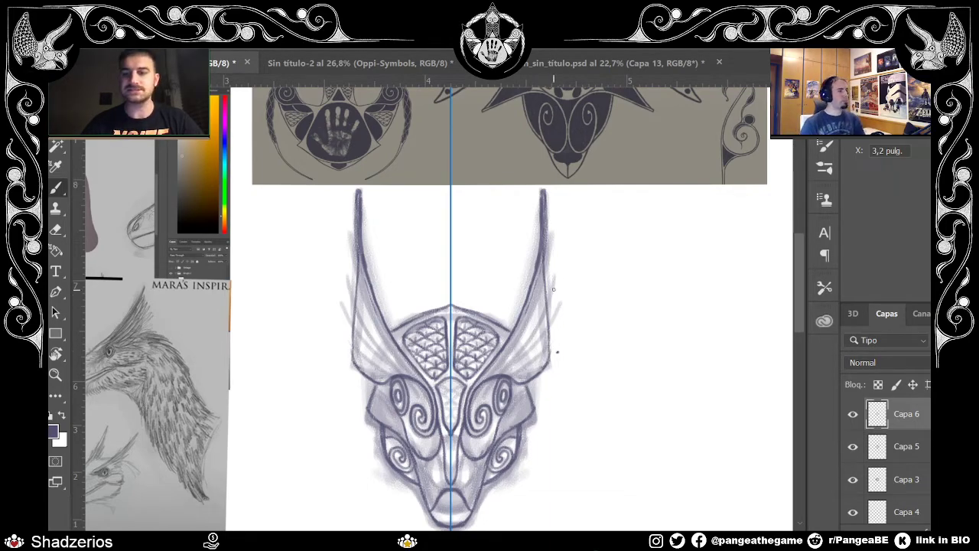
Step: Erase the spirals inside the lower cheek openings together with the inner lines around them
mouse_move(801, 287)
mouse_down()
mouse_move(801, 252)
mouse_move(796, 301)
mouse_up()
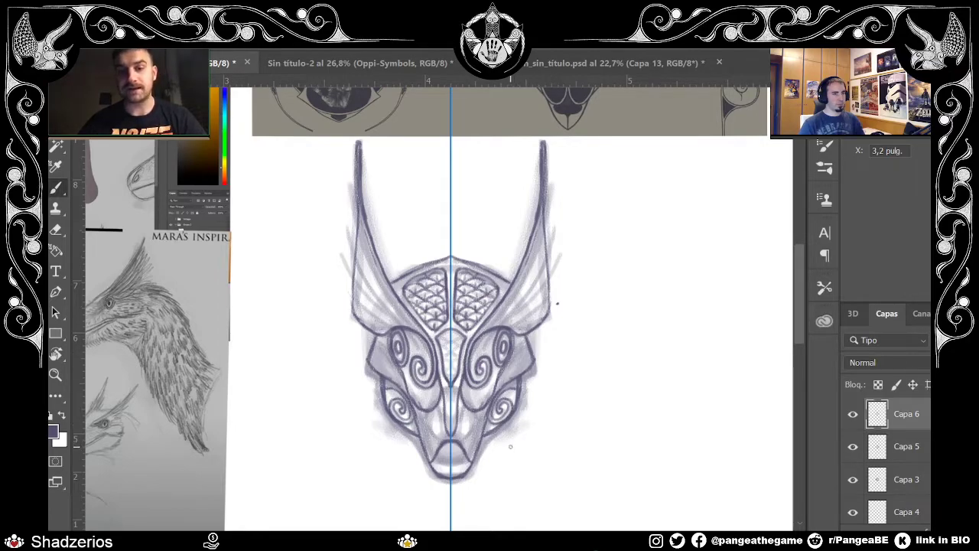
key(e)
drag(507, 397, 498, 417)
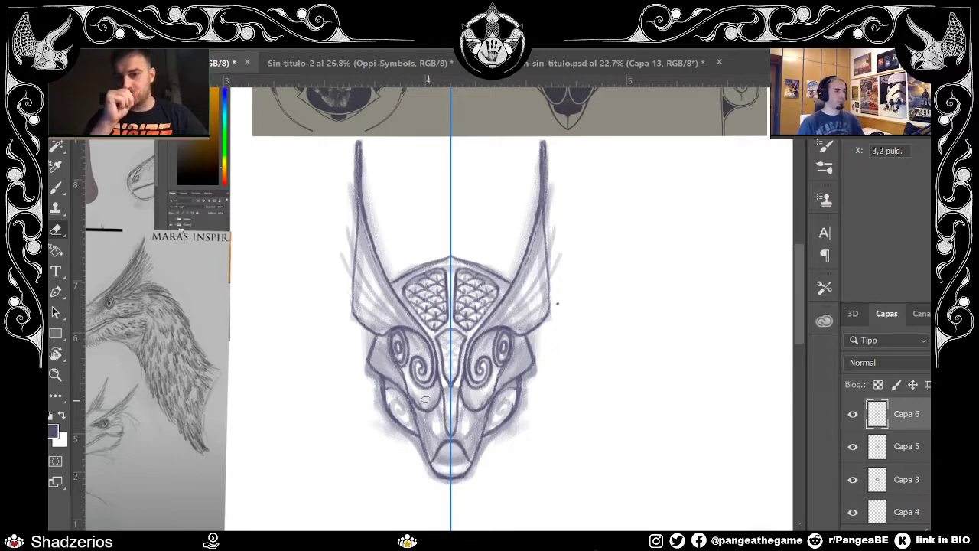
drag(387, 407, 411, 433)
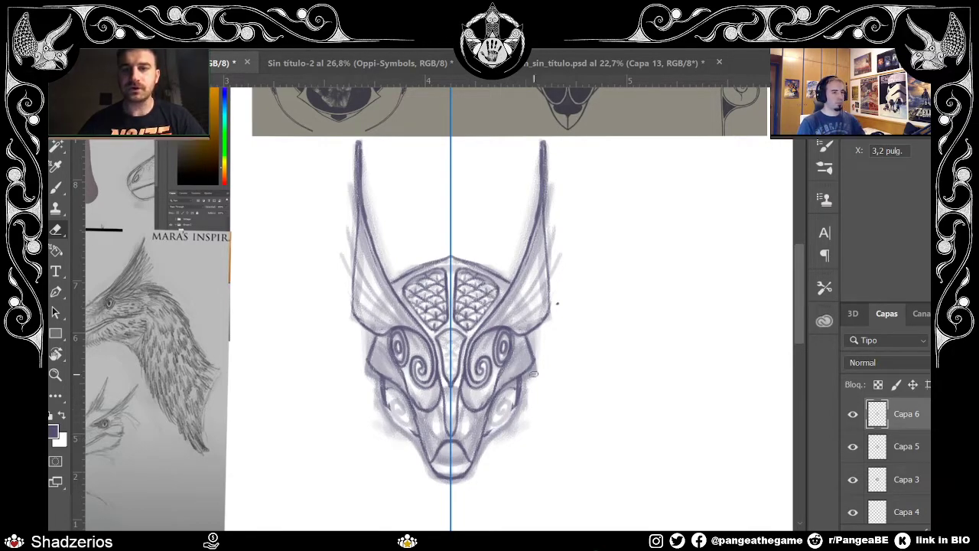
Step: Redraw the inner edges of the lower cheek openings as simple pointed curves and touch up the inner side of the cheek plates
key(b)
drag(514, 402, 490, 433)
drag(403, 421, 416, 438)
drag(388, 392, 418, 433)
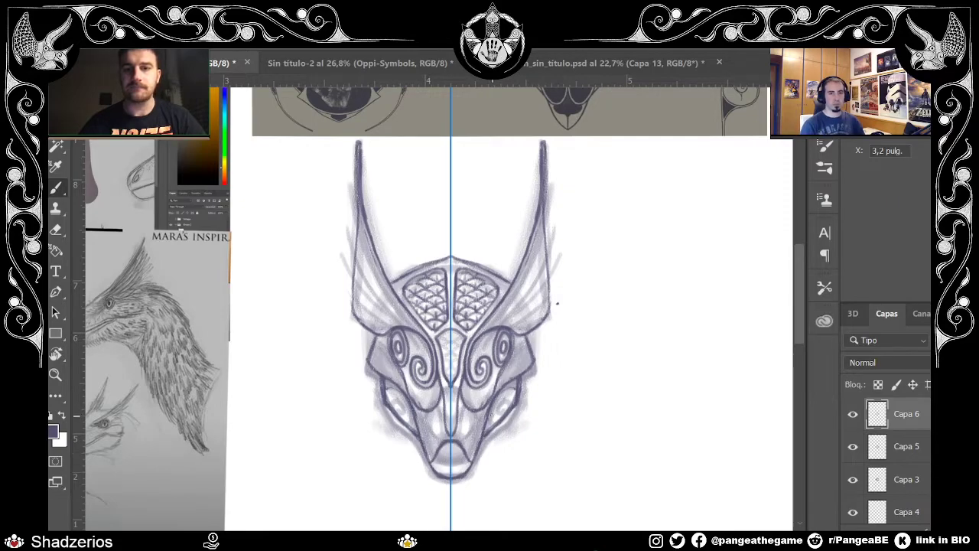
drag(490, 404, 471, 468)
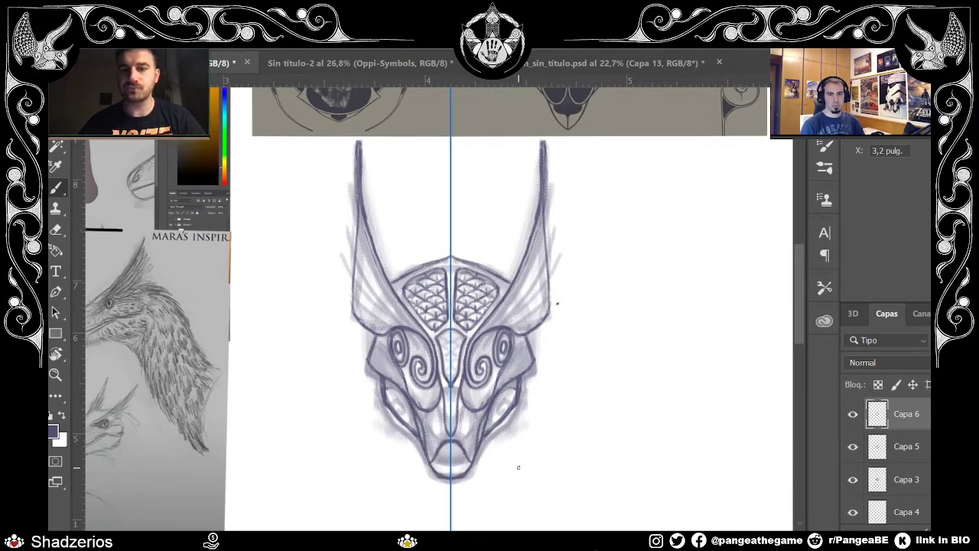
key(ctrl)
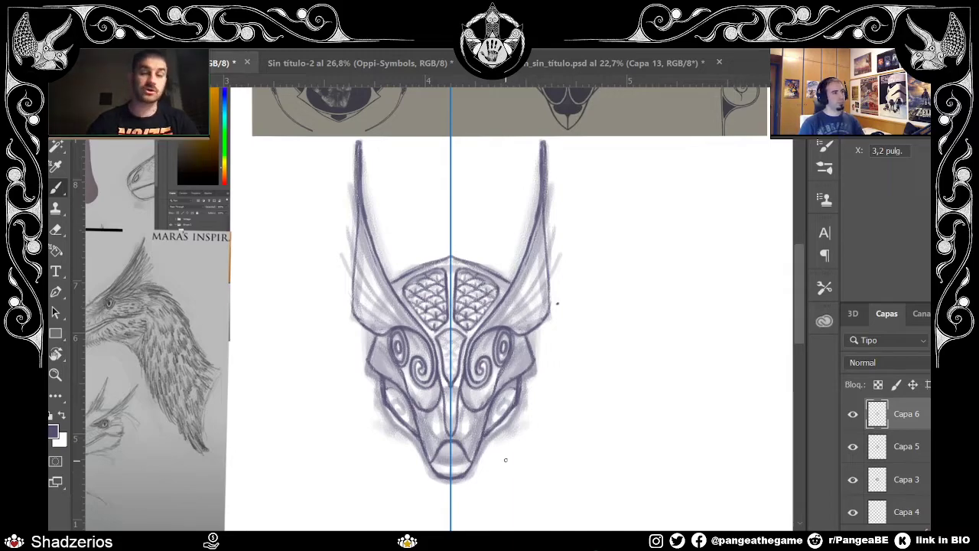
drag(513, 356, 526, 340)
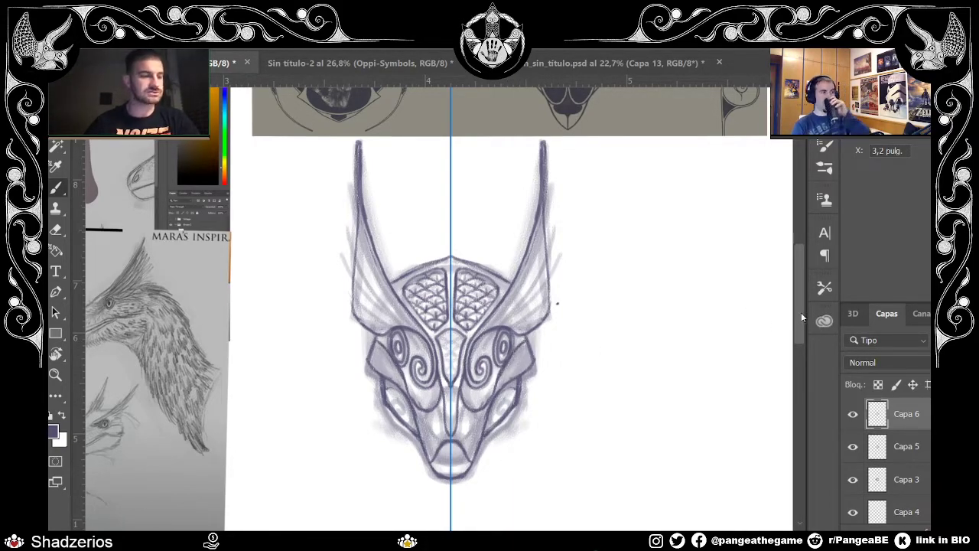
Step: Reinforce the outer edges of both wings and add a small pointed hook at each lower outer corner
scroll(801, 312, up, 2)
mouse_move(551, 334)
mouse_down()
mouse_move(535, 359)
mouse_move(543, 215)
mouse_up()
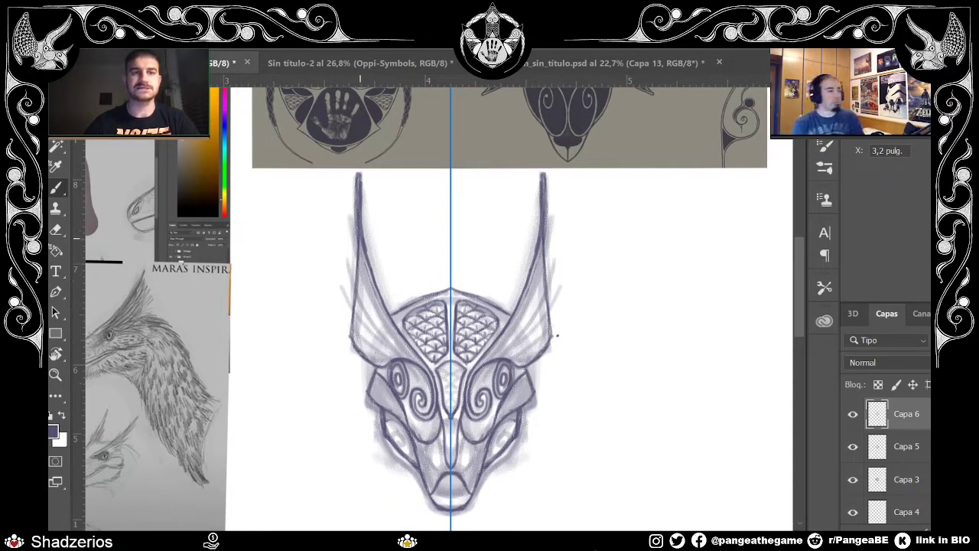
drag(537, 360, 554, 341)
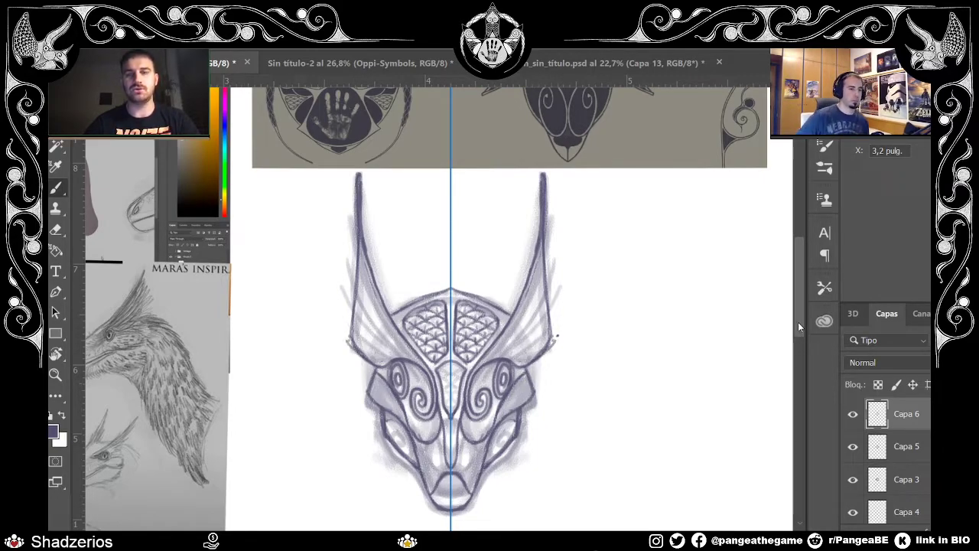
Step: Add a second contour line along the lower edge of both eye lobes and clean up the lines beside the cheek plates with the Eraser
drag(798, 322, 798, 334)
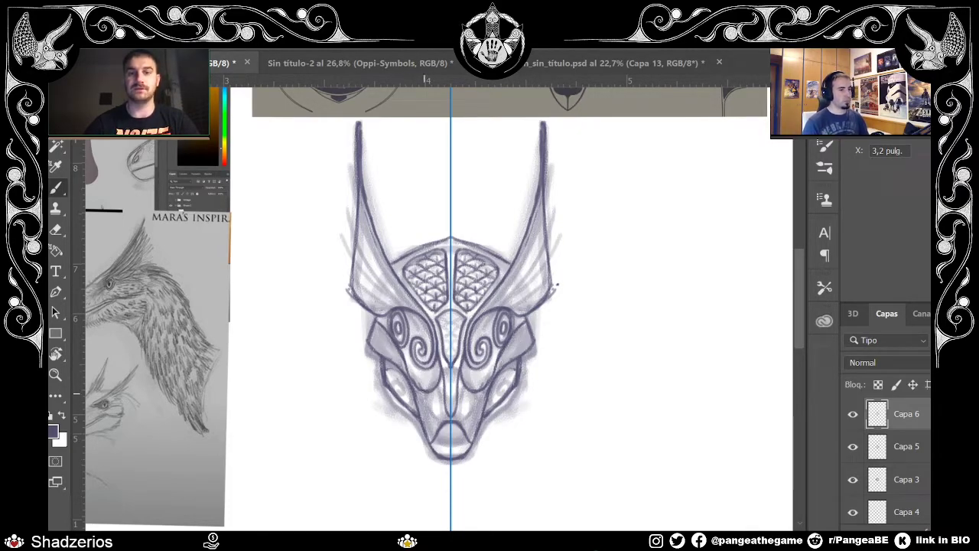
drag(417, 397, 444, 381)
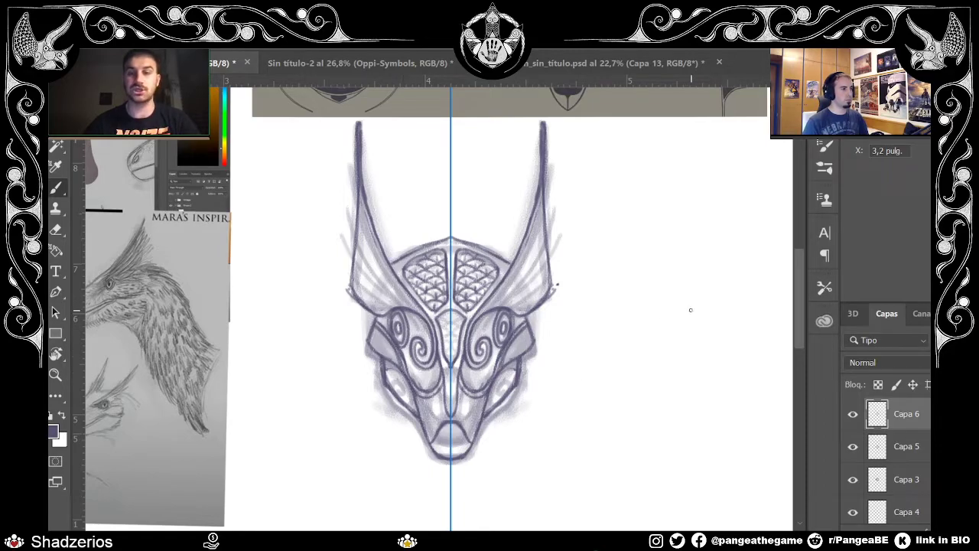
scroll(483, 343, up, 3)
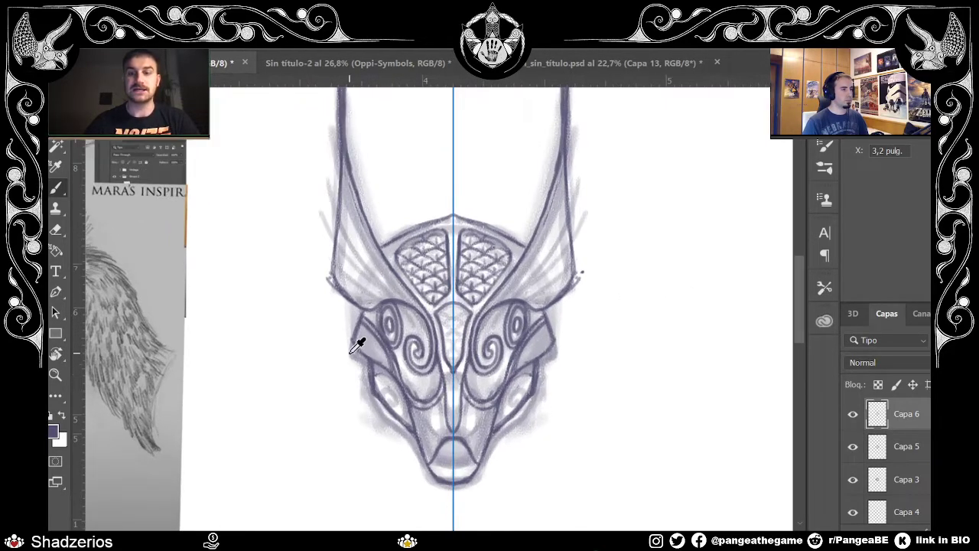
key(e)
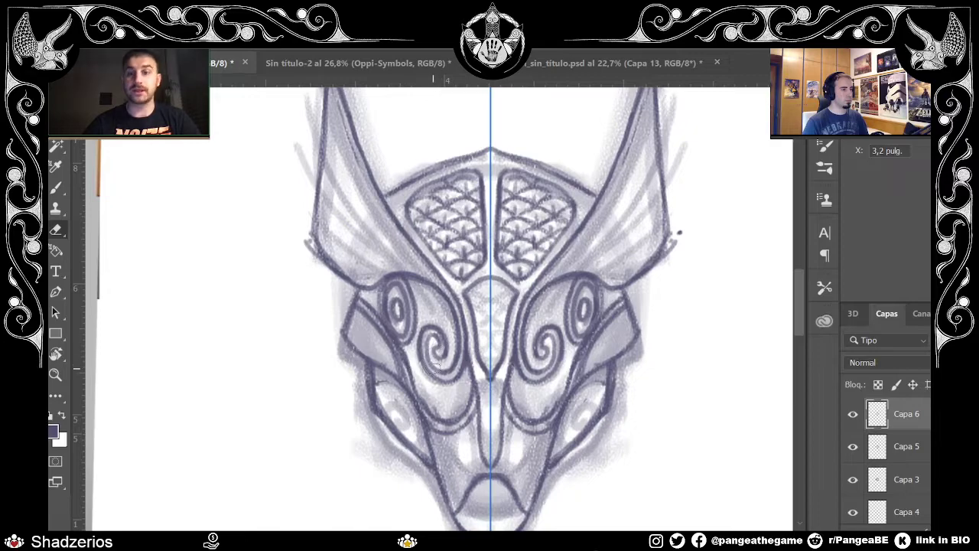
mouse_move(360, 304)
mouse_down()
mouse_move(401, 358)
mouse_move(417, 406)
mouse_up()
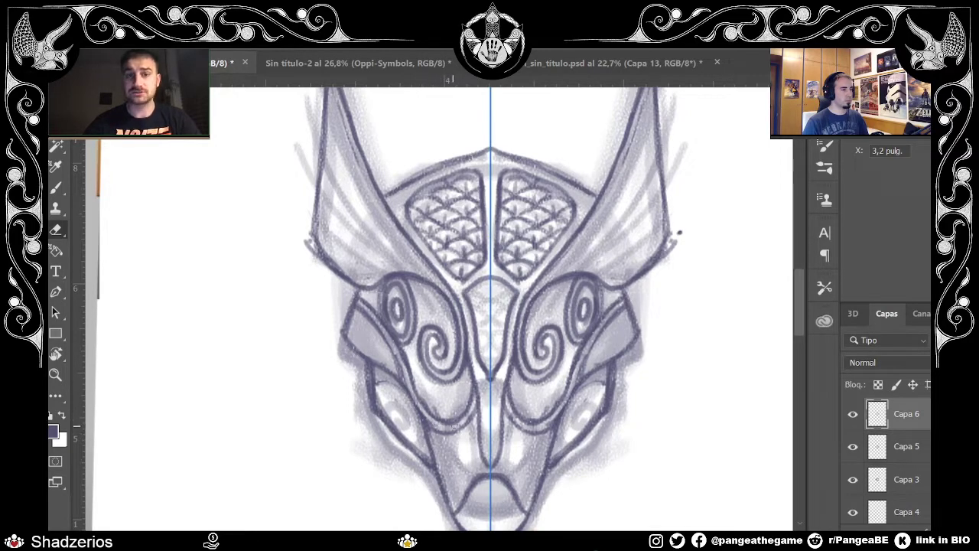
Step: Clean up the lines between the eye lobes and the nose bridge, then redraw the lobes' inner contours up along the bridge
mouse_move(478, 387)
mouse_down()
mouse_move(476, 404)
mouse_move(477, 390)
mouse_up()
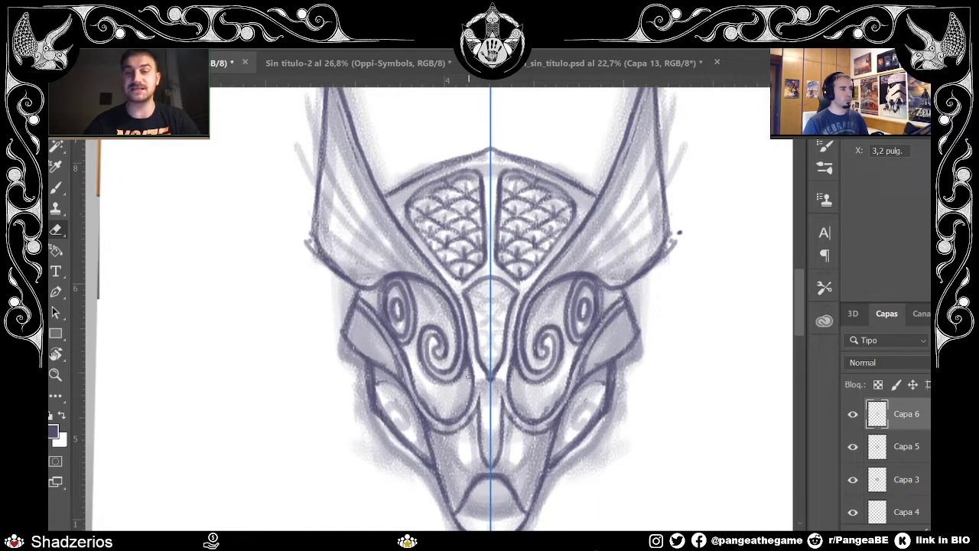
key(b)
mouse_move(476, 411)
mouse_down()
mouse_move(482, 364)
mouse_move(472, 347)
mouse_up()
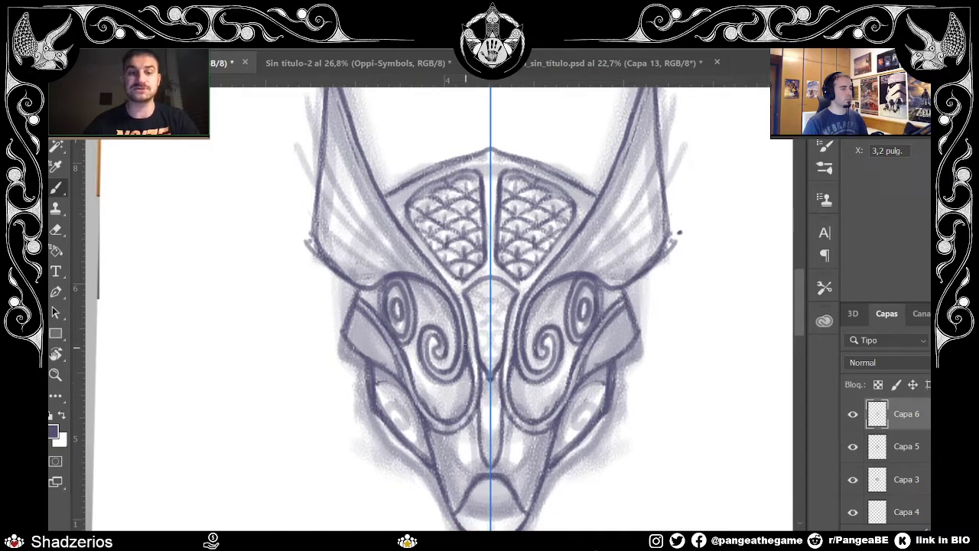
drag(474, 390, 474, 338)
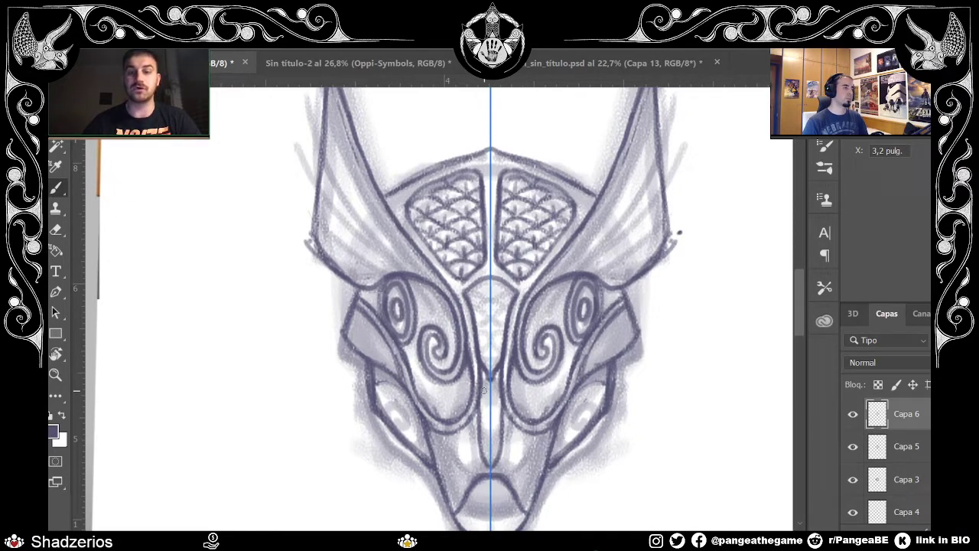
Step: Add a second contour along the upper inner edges of the cheek plates and reinforce the lines joining them to the wings
drag(357, 306, 394, 359)
drag(378, 326, 398, 370)
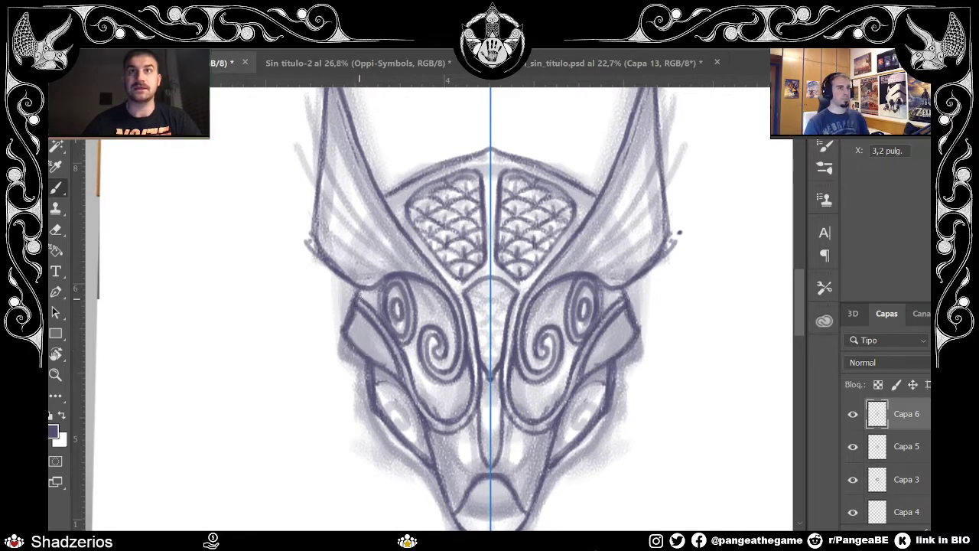
drag(623, 296, 669, 242)
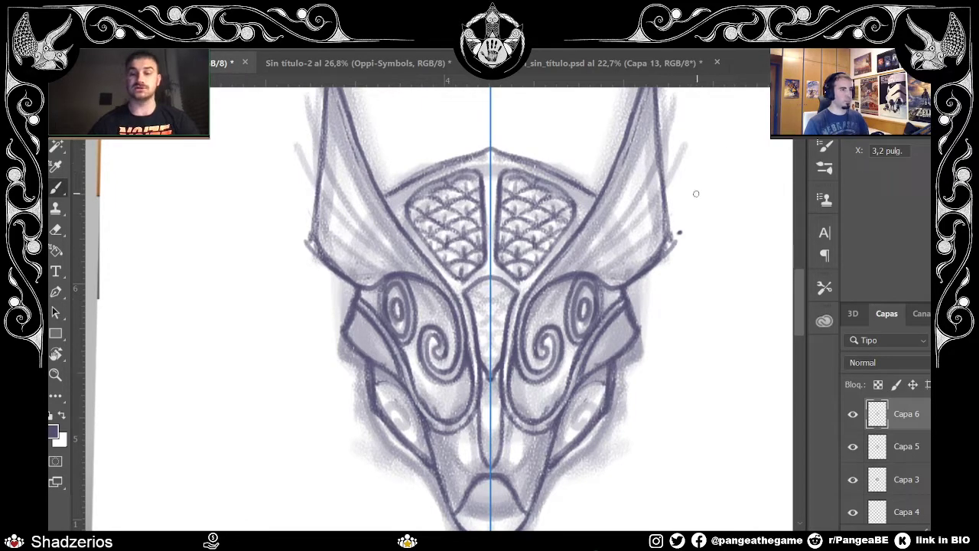
Step: Fill the narrow central strip between the eye lobes with small overlapping scales, continuing down the nose bridge to the snout
scroll(667, 219, down, 5)
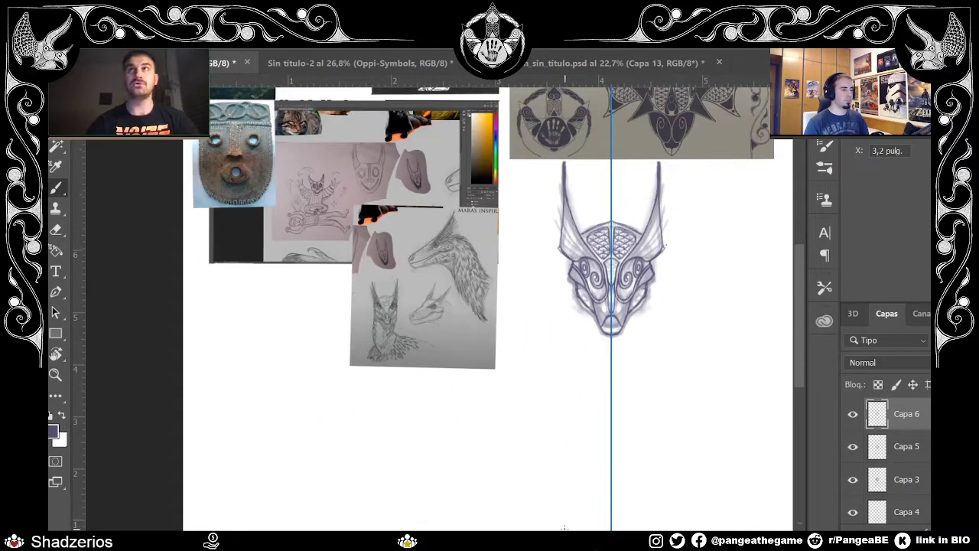
drag(528, 535, 594, 535)
drag(801, 368, 811, 329)
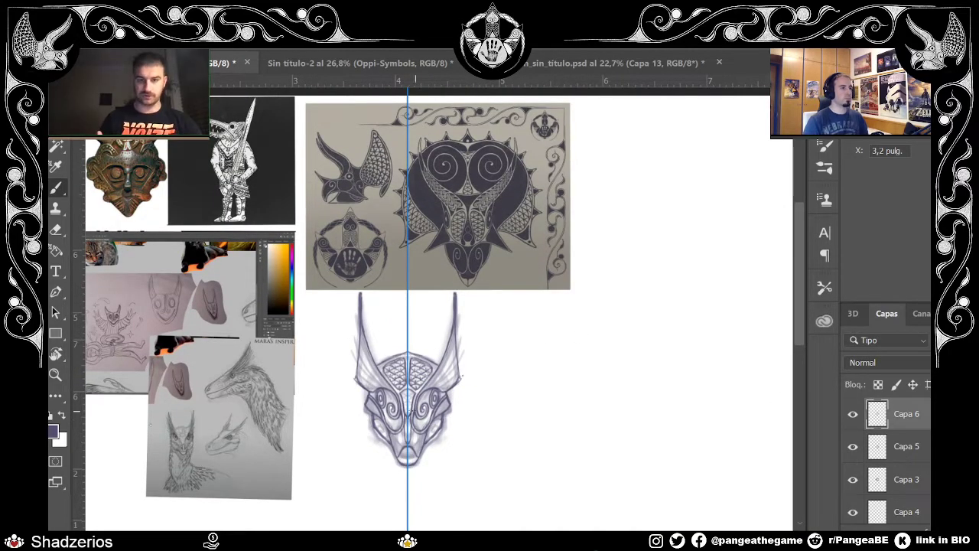
scroll(358, 424, up, 1)
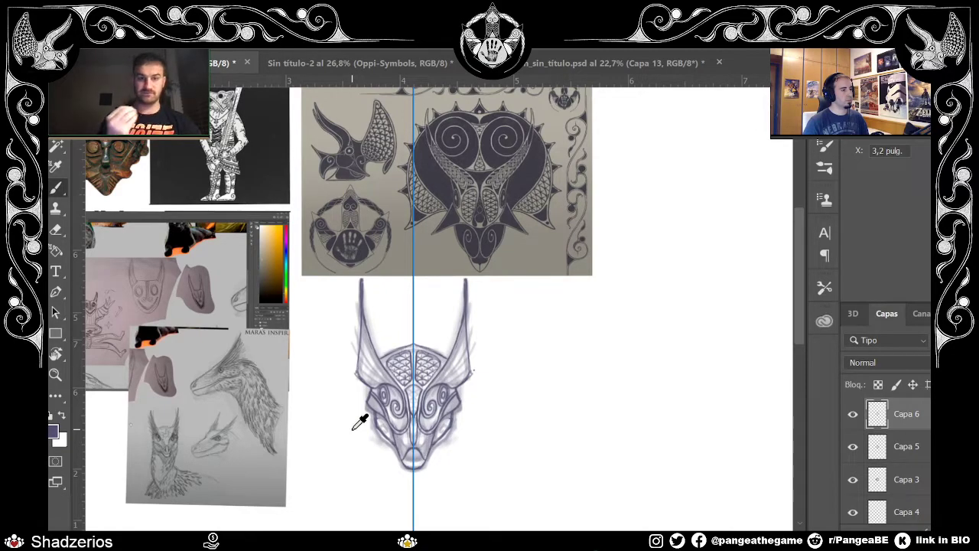
scroll(360, 423, up, 5)
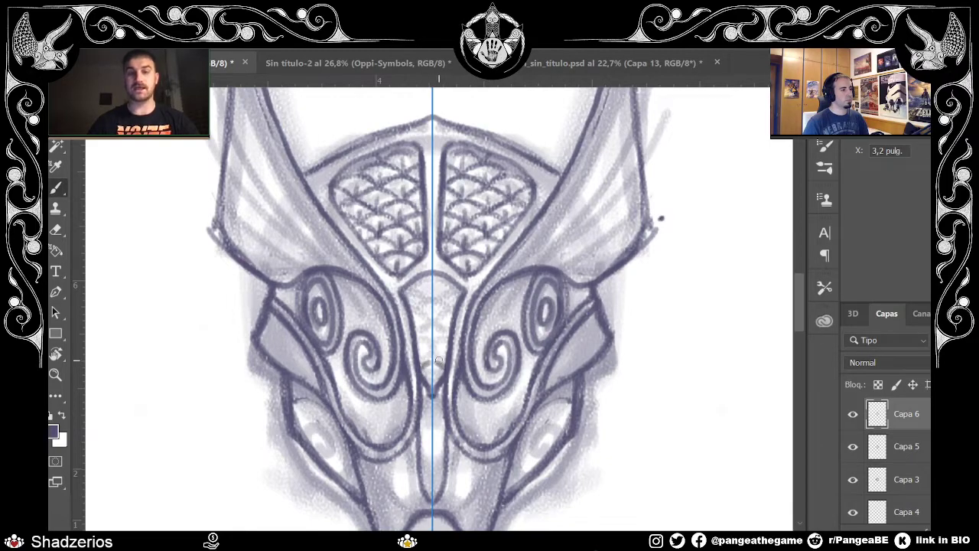
mouse_move(421, 344)
mouse_down()
mouse_move(447, 330)
mouse_move(414, 326)
mouse_move(434, 332)
mouse_move(417, 327)
mouse_move(436, 324)
mouse_move(416, 324)
mouse_move(450, 294)
mouse_move(420, 304)
mouse_move(428, 308)
mouse_move(449, 290)
mouse_move(420, 289)
mouse_move(453, 283)
mouse_move(420, 276)
mouse_move(441, 390)
mouse_up()
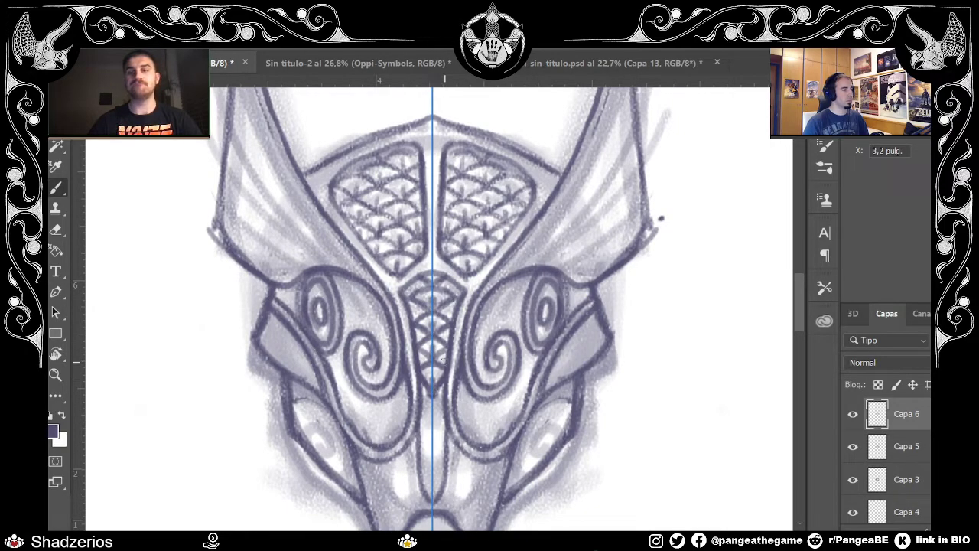
scroll(802, 309, down, 3)
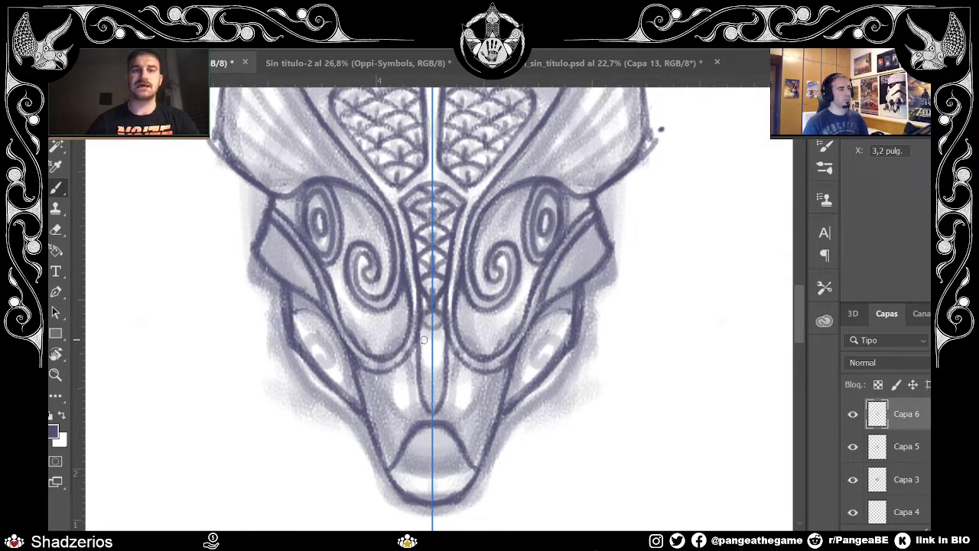
mouse_move(429, 327)
mouse_down()
mouse_move(423, 351)
mouse_move(441, 358)
mouse_move(424, 369)
mouse_move(442, 366)
mouse_move(426, 370)
mouse_move(441, 374)
mouse_move(424, 375)
mouse_move(450, 380)
mouse_up()
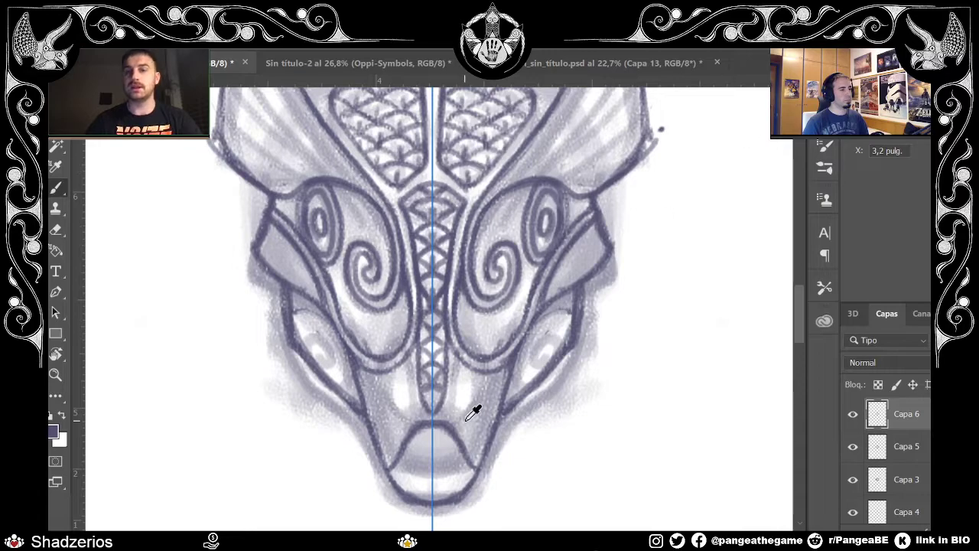
Step: Reinforce the inner edges of the wings, then erase and redraw the crown outline as a smoother curve meeting both wings
scroll(478, 404, down, 6)
scroll(496, 413, up, 2)
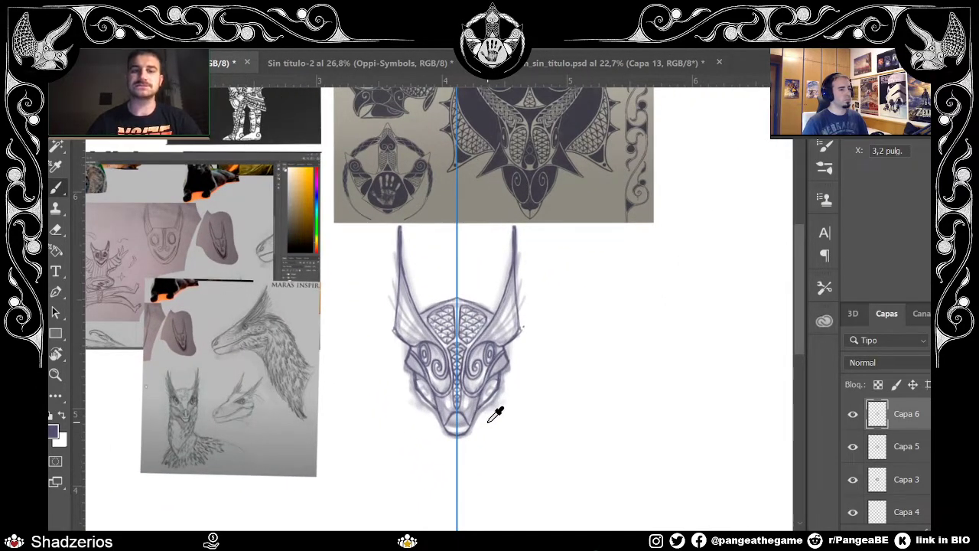
scroll(496, 413, up, 3)
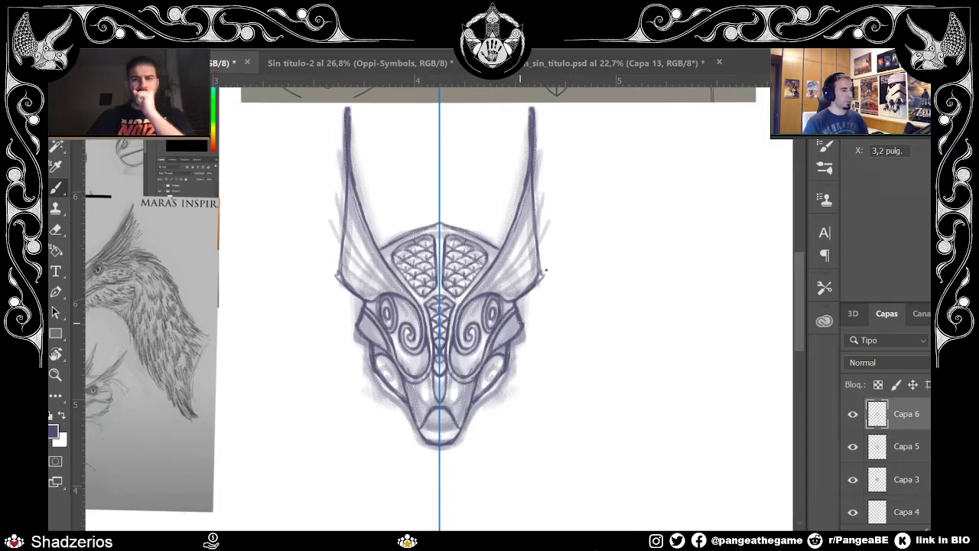
scroll(802, 237, up, 2)
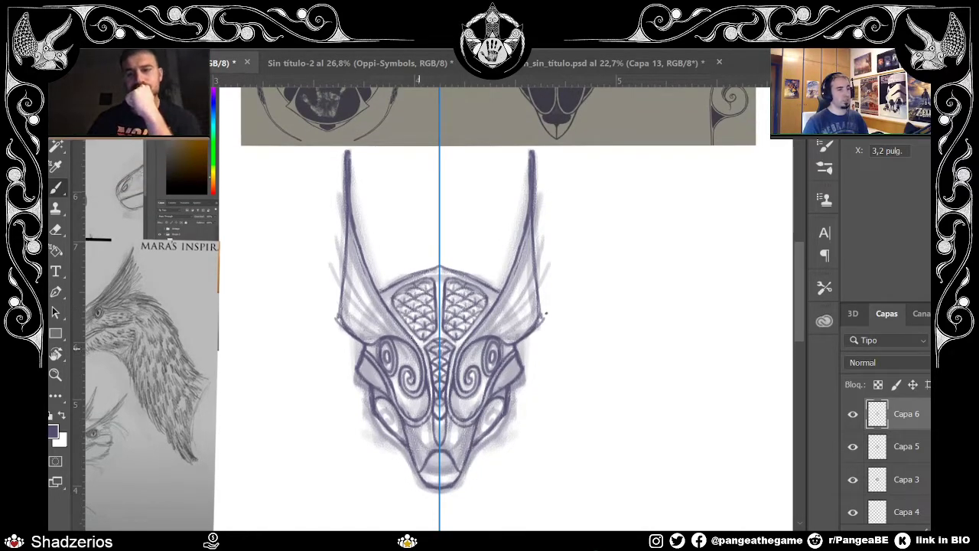
drag(389, 308, 353, 222)
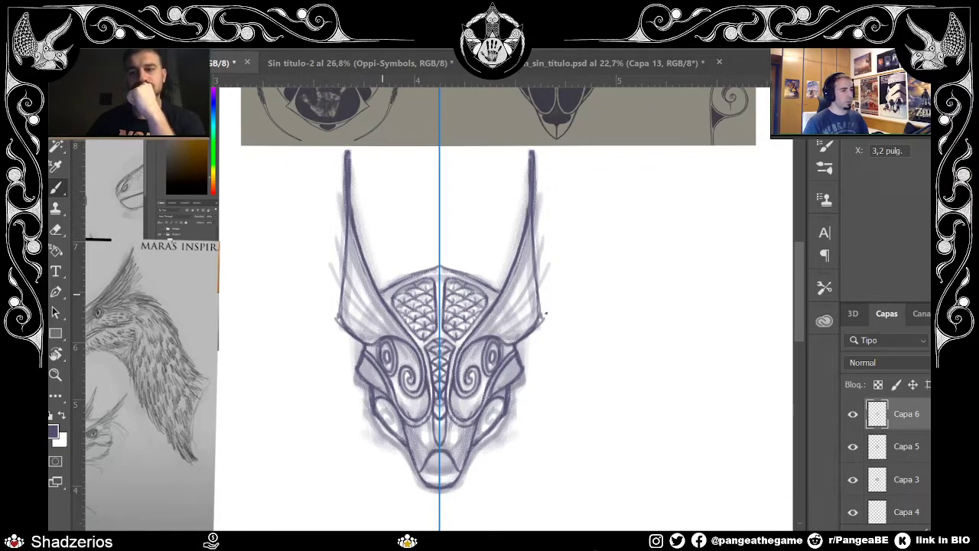
key(e)
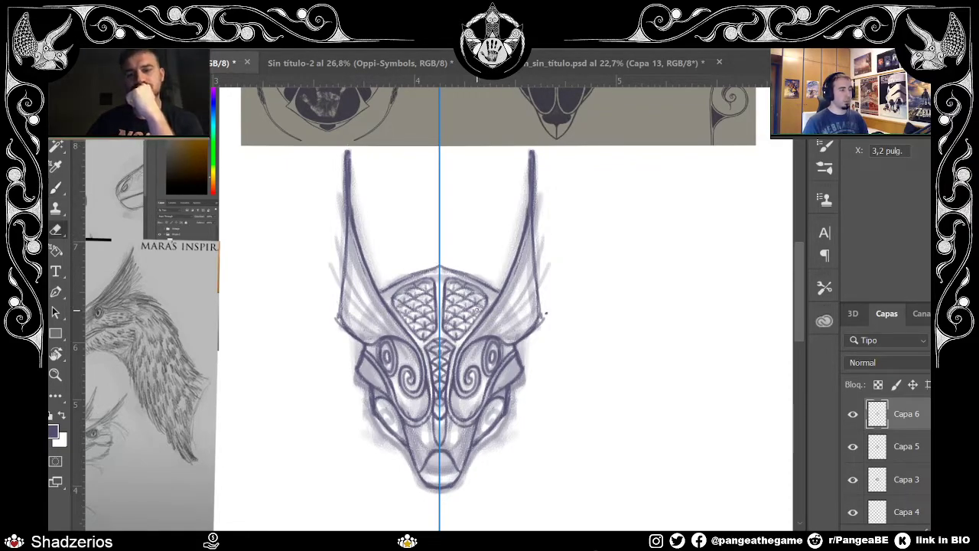
mouse_move(483, 284)
mouse_down()
mouse_move(469, 274)
mouse_move(497, 289)
mouse_up()
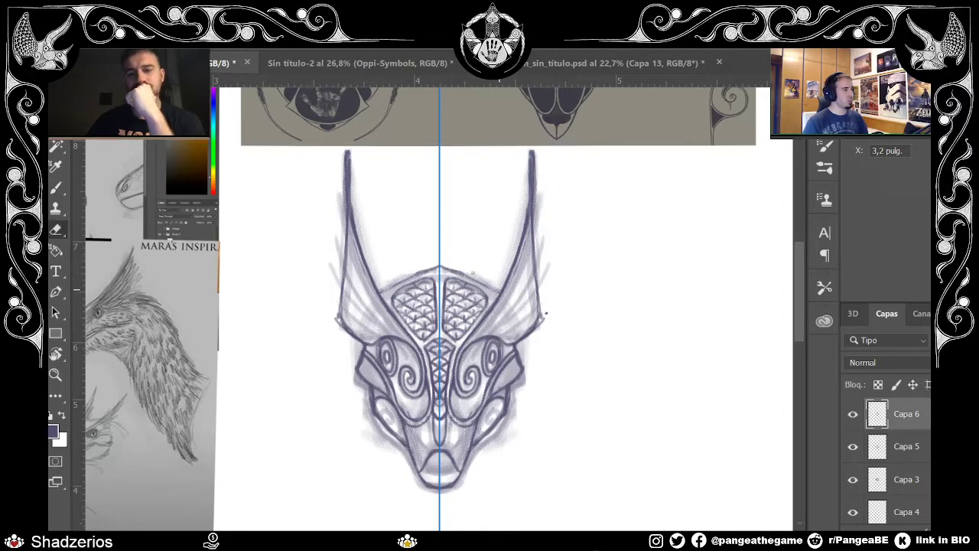
key(b)
mouse_move(450, 269)
mouse_down()
mouse_move(517, 361)
mouse_move(490, 289)
mouse_move(511, 339)
mouse_up()
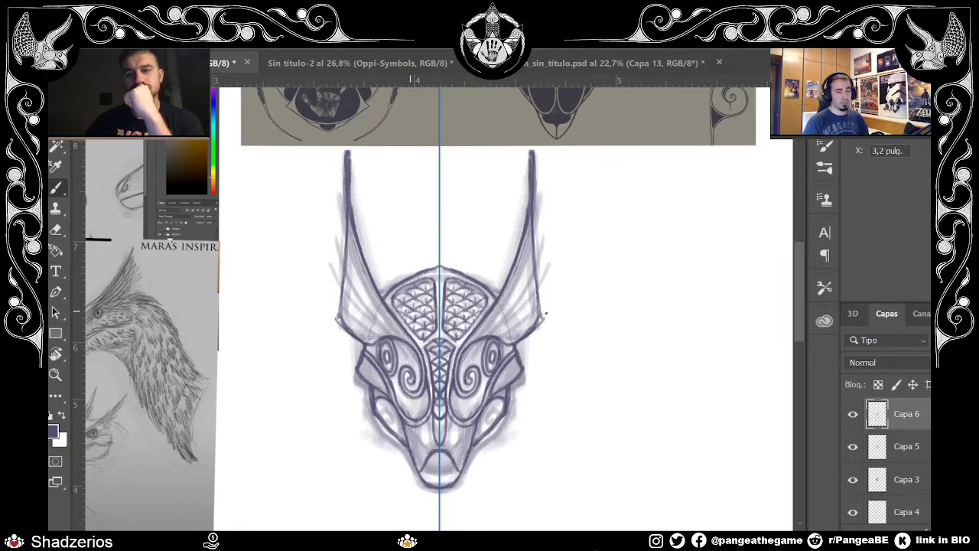
Step: Draw a rounded inner contour in the lower part of both wings, following their inner and lower edges
mouse_move(342, 308)
mouse_down()
mouse_move(377, 335)
mouse_move(381, 305)
mouse_move(379, 317)
mouse_move(348, 240)
mouse_move(378, 308)
mouse_move(352, 237)
mouse_move(369, 221)
mouse_up()
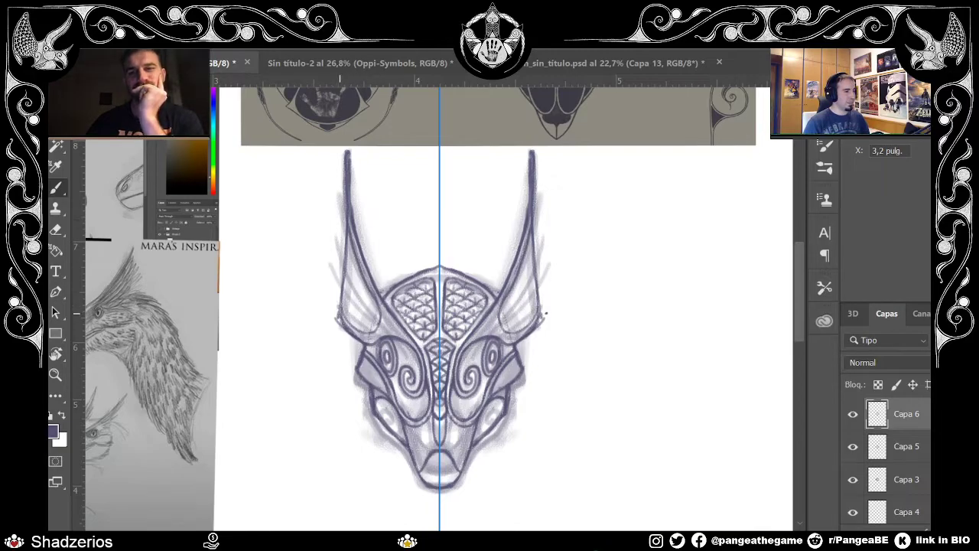
mouse_move(340, 313)
mouse_down()
mouse_move(381, 327)
mouse_move(380, 301)
mouse_up()
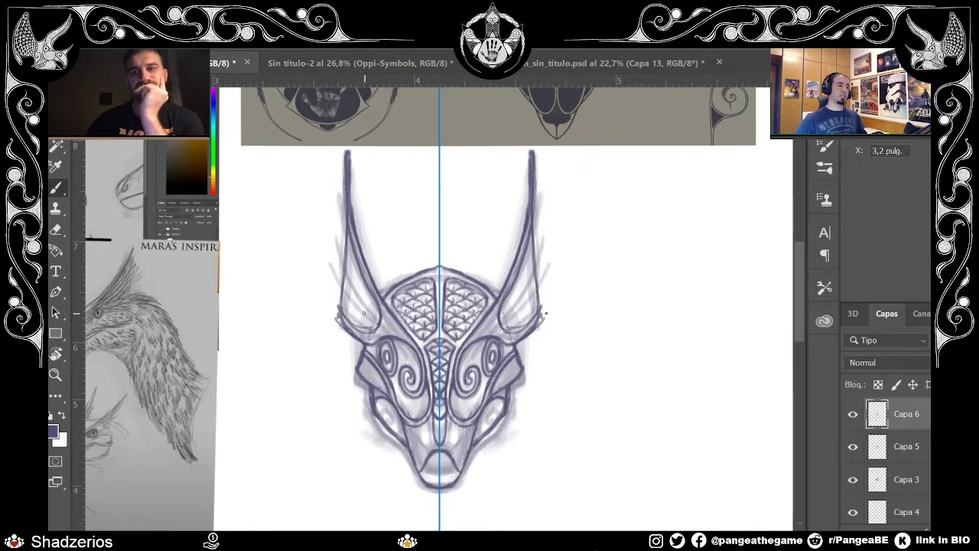
Step: Replace the snout arch with a higher one and close it into a circle with a short line out to each side
scroll(492, 349, down, 3)
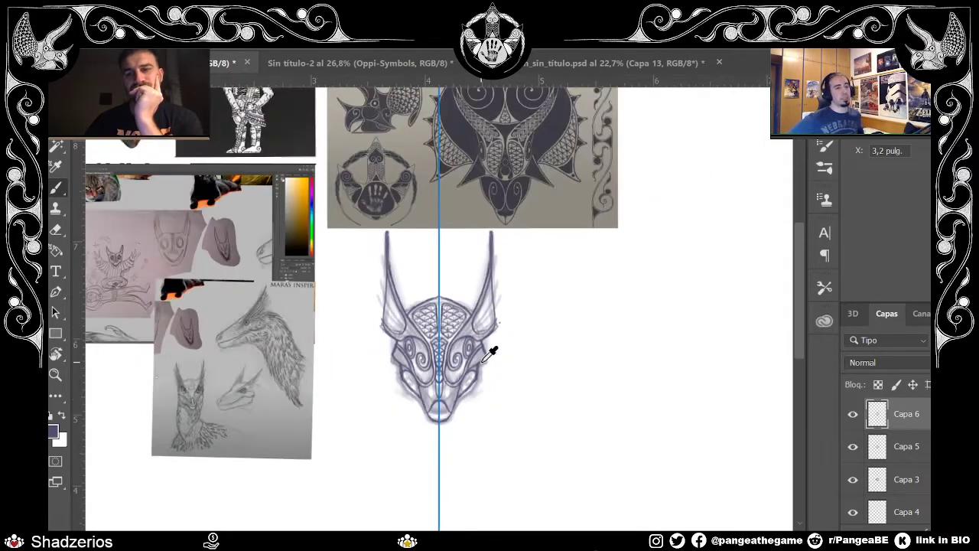
scroll(801, 329, up, 1)
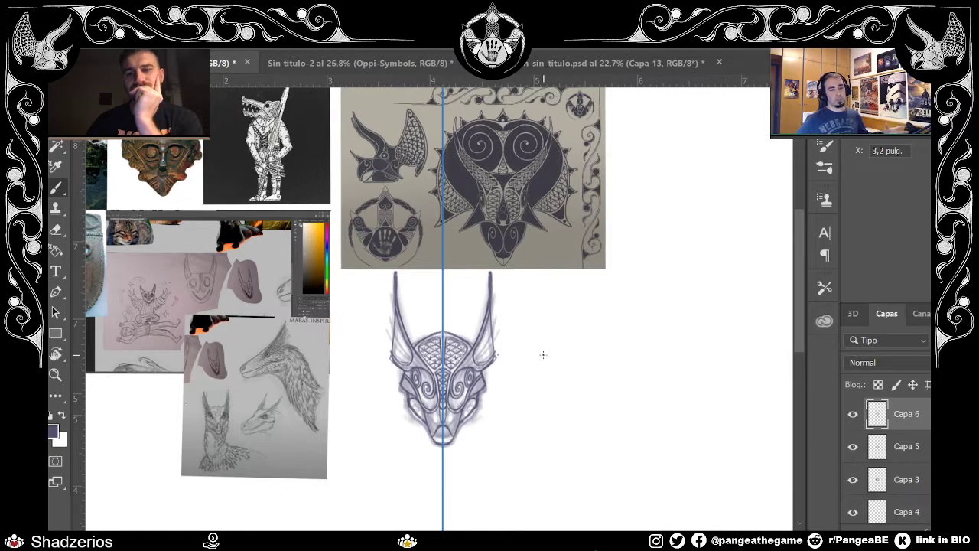
scroll(513, 377, down, 1)
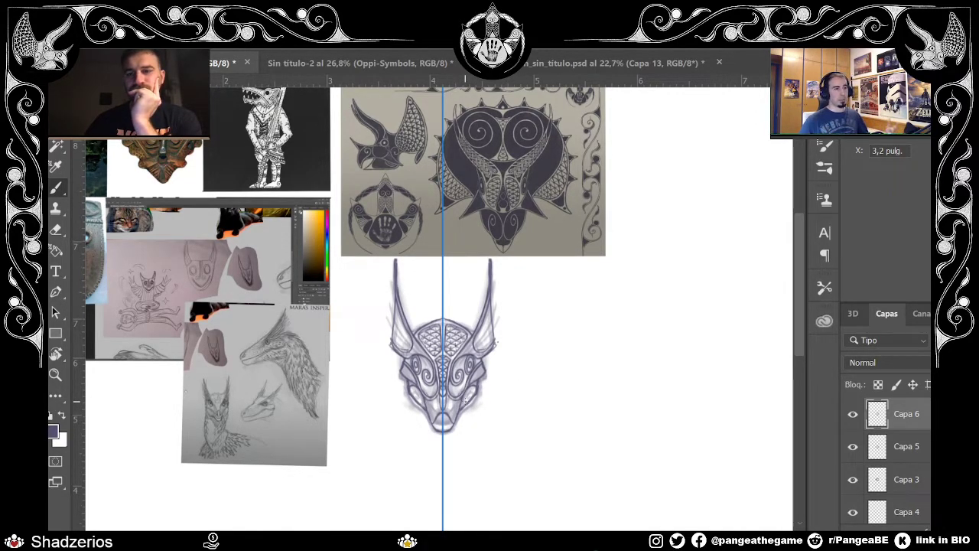
scroll(474, 390, up, 2)
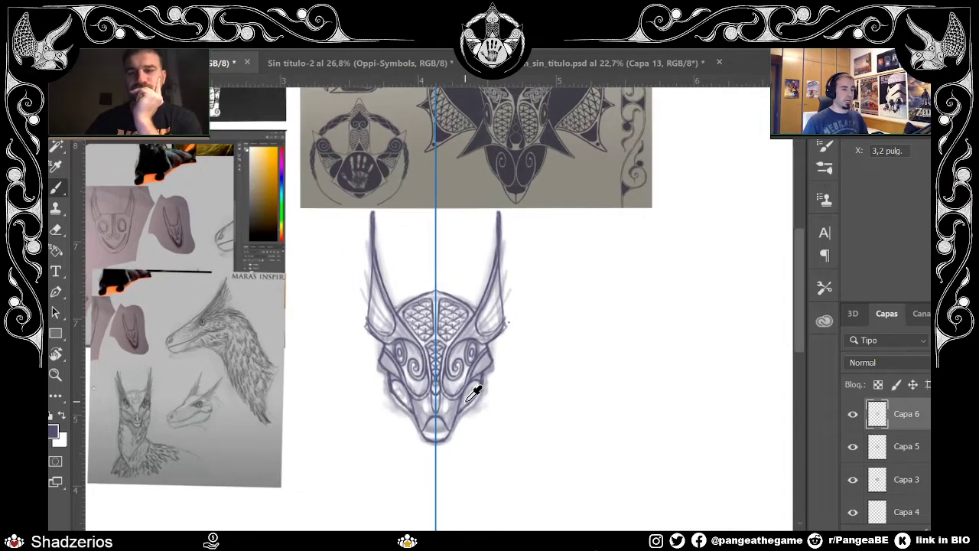
scroll(475, 390, up, 2)
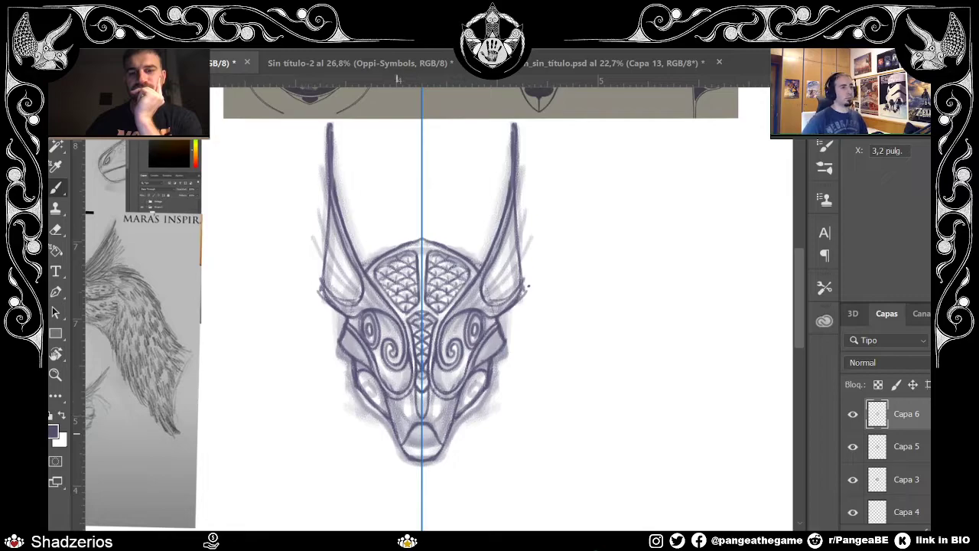
drag(398, 411, 410, 433)
mouse_move(448, 410)
mouse_down()
mouse_move(434, 431)
mouse_move(441, 424)
mouse_move(406, 409)
mouse_move(429, 408)
mouse_up()
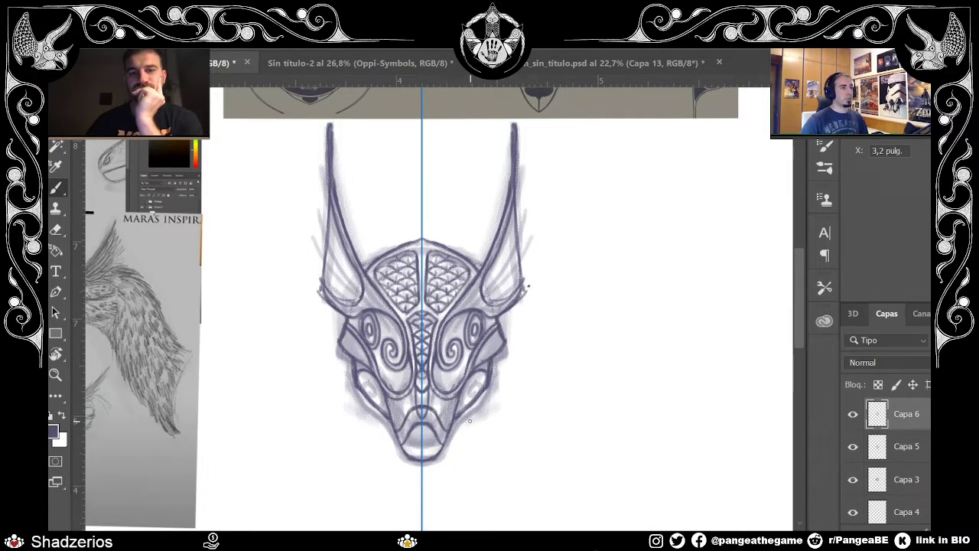
key(e)
mouse_move(409, 442)
mouse_down()
mouse_move(435, 433)
mouse_move(423, 415)
mouse_up()
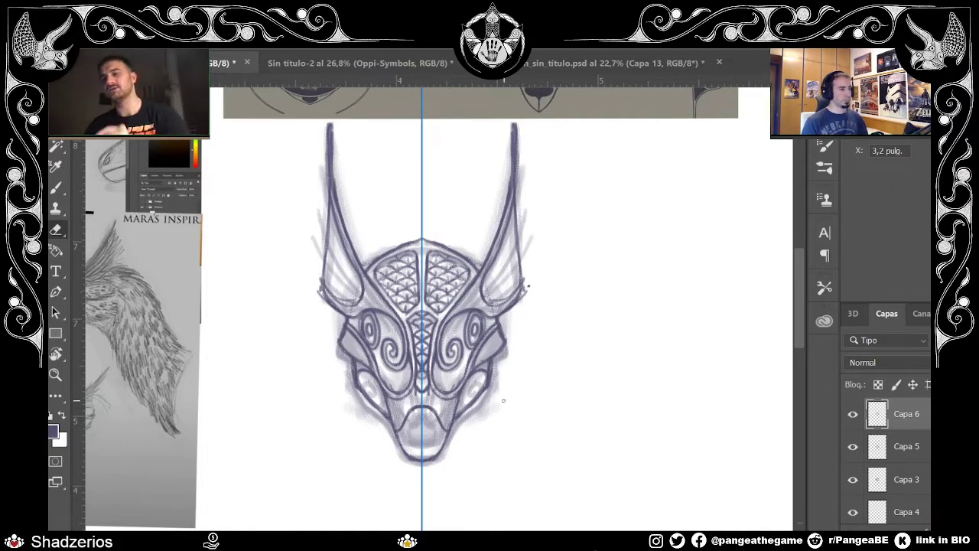
key(b)
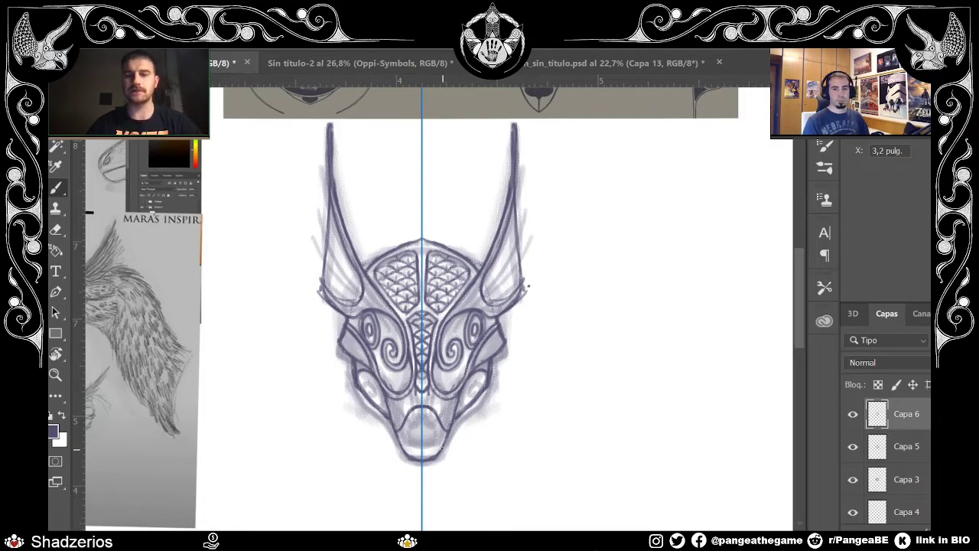
mouse_move(411, 410)
mouse_down()
mouse_move(434, 411)
mouse_move(421, 438)
mouse_move(422, 409)
mouse_move(426, 436)
mouse_up()
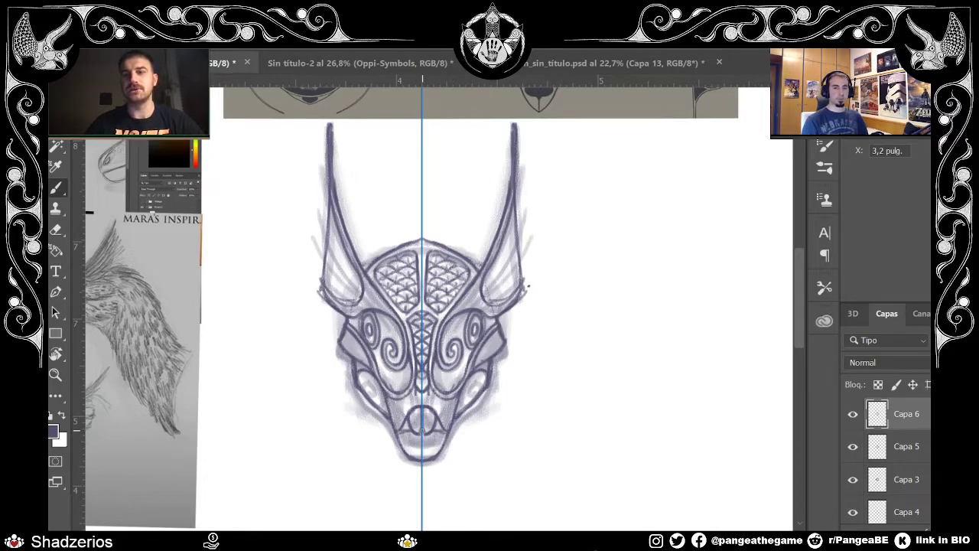
Step: Erase the rough hooks at the wings' lower outer corners and redraw the corners with cleaner curved lines
key(e)
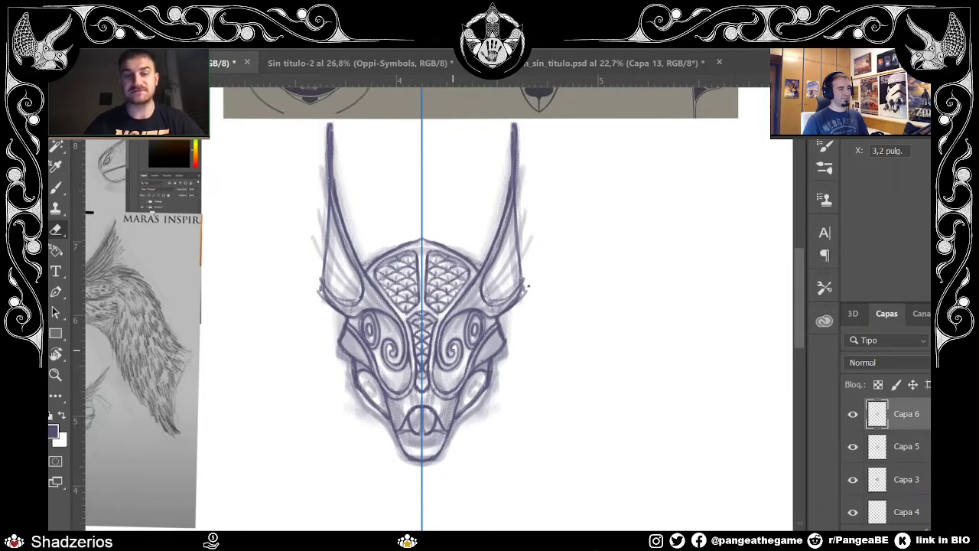
mouse_move(354, 310)
mouse_down()
mouse_move(329, 292)
mouse_move(333, 308)
mouse_move(329, 295)
mouse_up()
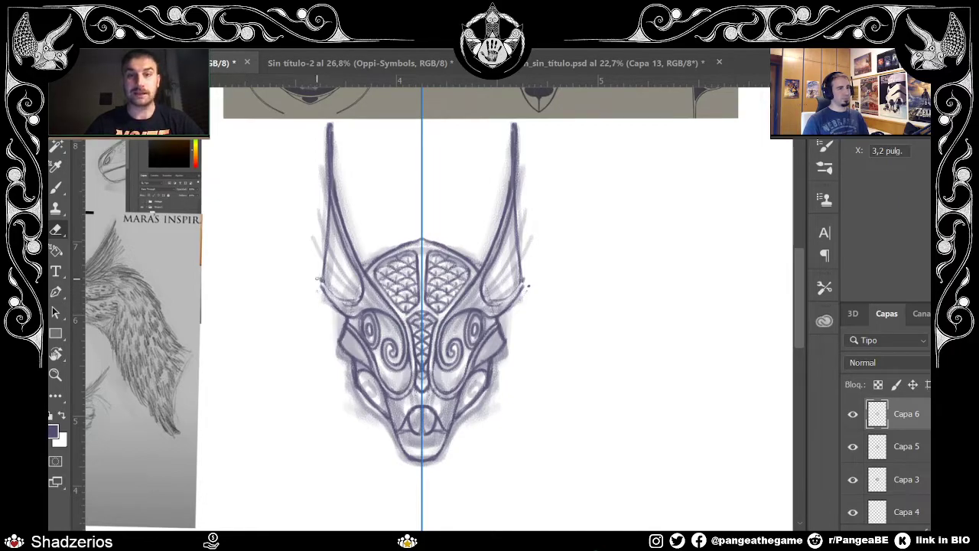
key(b)
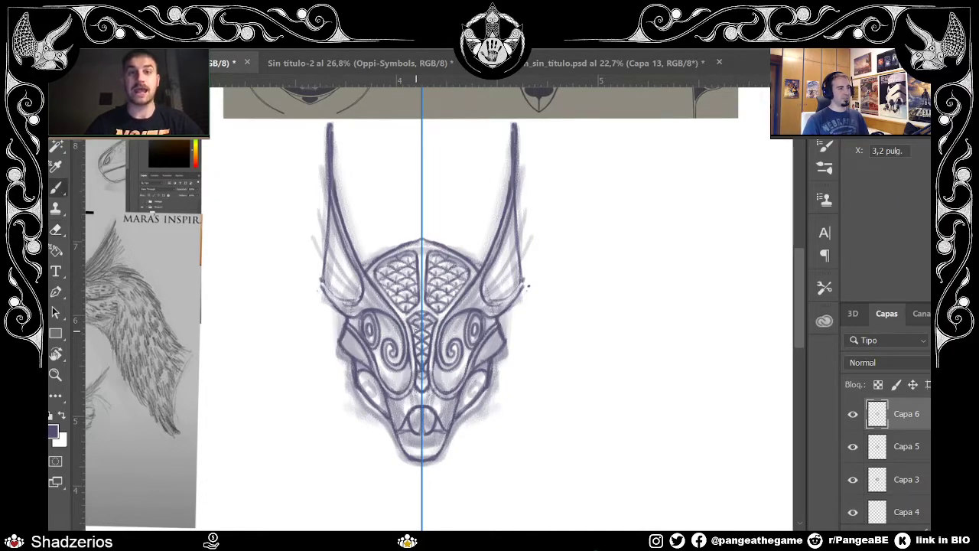
drag(323, 282, 354, 249)
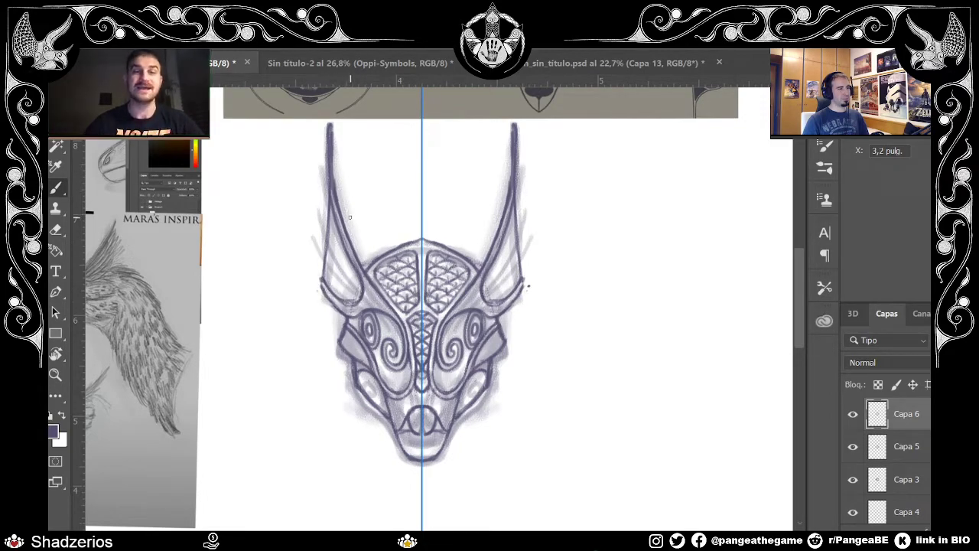
Step: Refine the outlines of both mask horns with symmetrical strokes and erase some shading inside their lower ends
key(e)
drag(333, 206, 330, 182)
drag(330, 136, 335, 208)
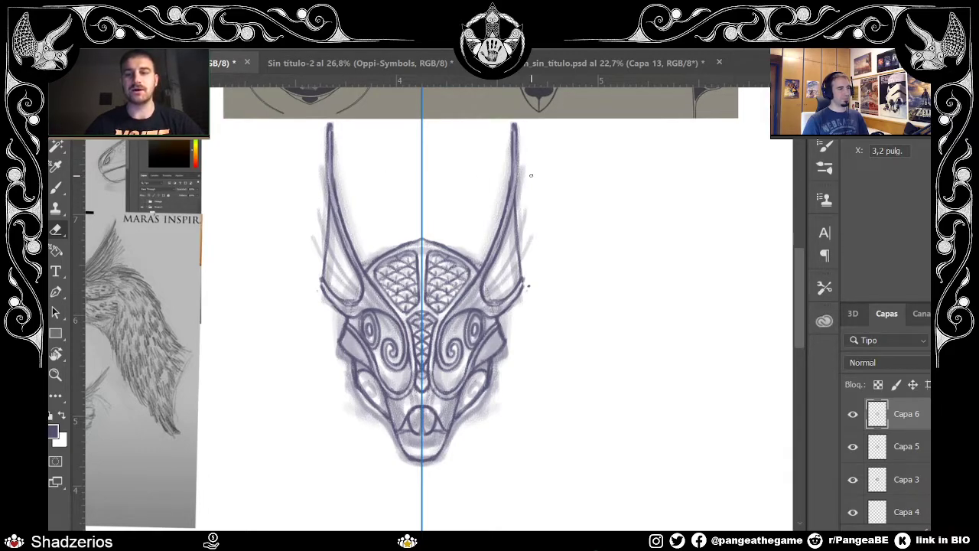
key(b)
drag(330, 196, 329, 124)
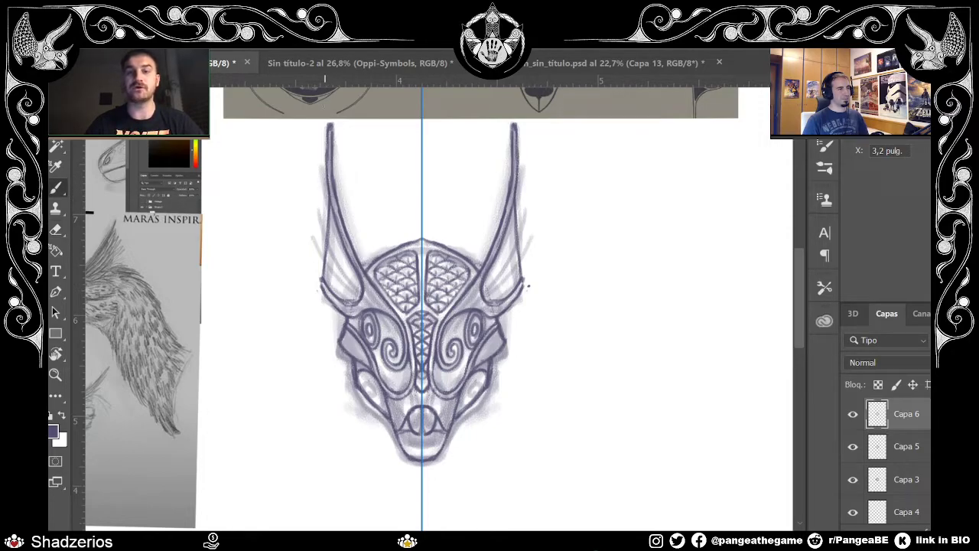
drag(325, 273, 323, 156)
drag(327, 253, 329, 194)
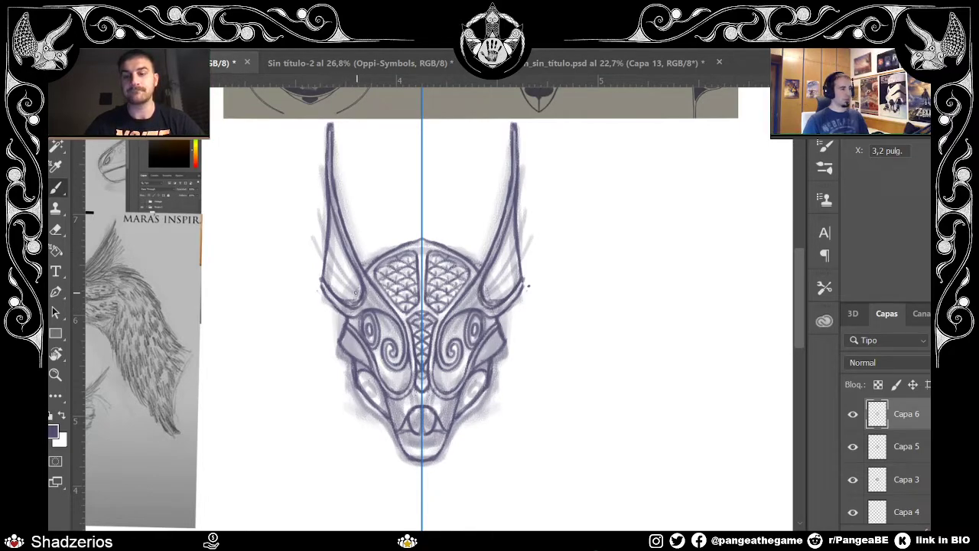
key(e)
mouse_move(355, 294)
mouse_down()
mouse_move(362, 290)
mouse_move(355, 303)
mouse_up()
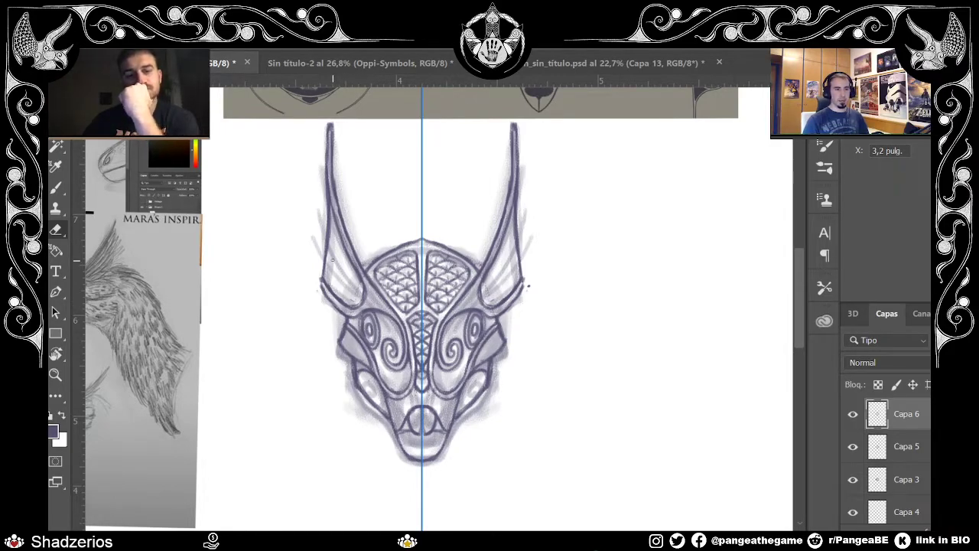
Step: Erase the round nose detail and its adjoining lines from the mask's snout
scroll(446, 300, down, 5)
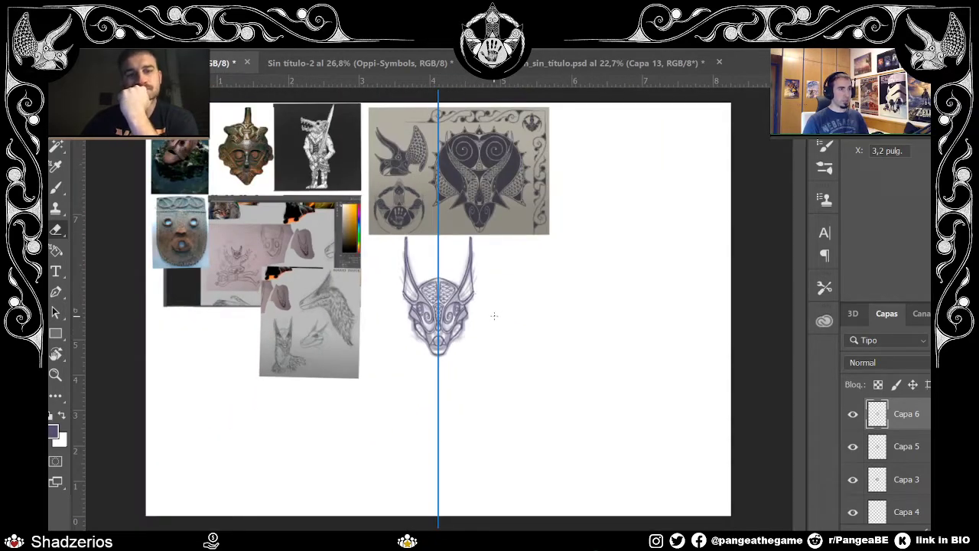
scroll(493, 264, up, 3)
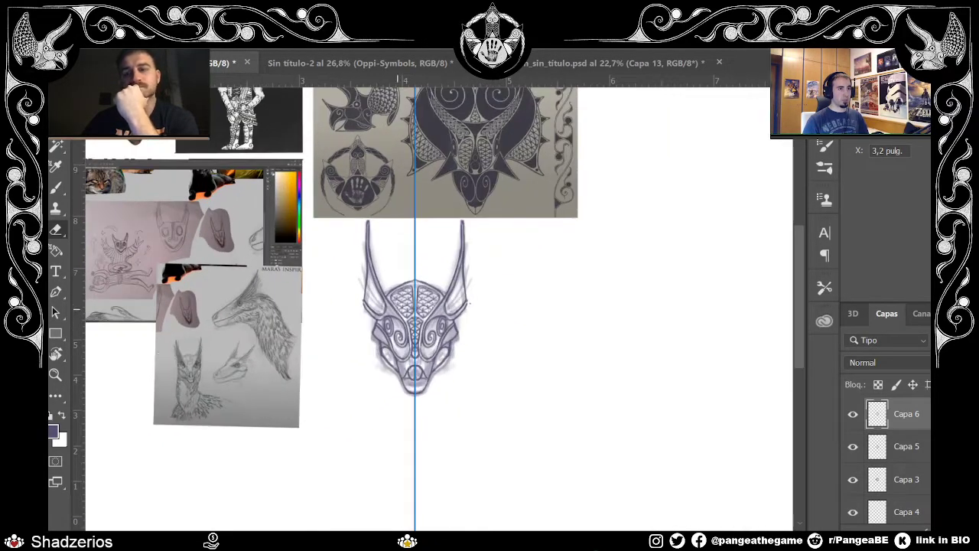
scroll(469, 304, up, 3)
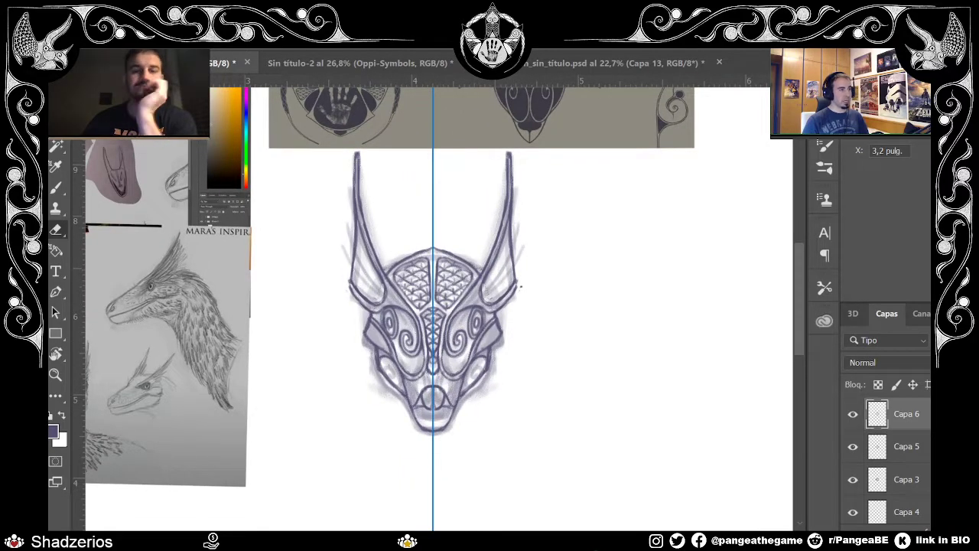
scroll(440, 306, up, 3)
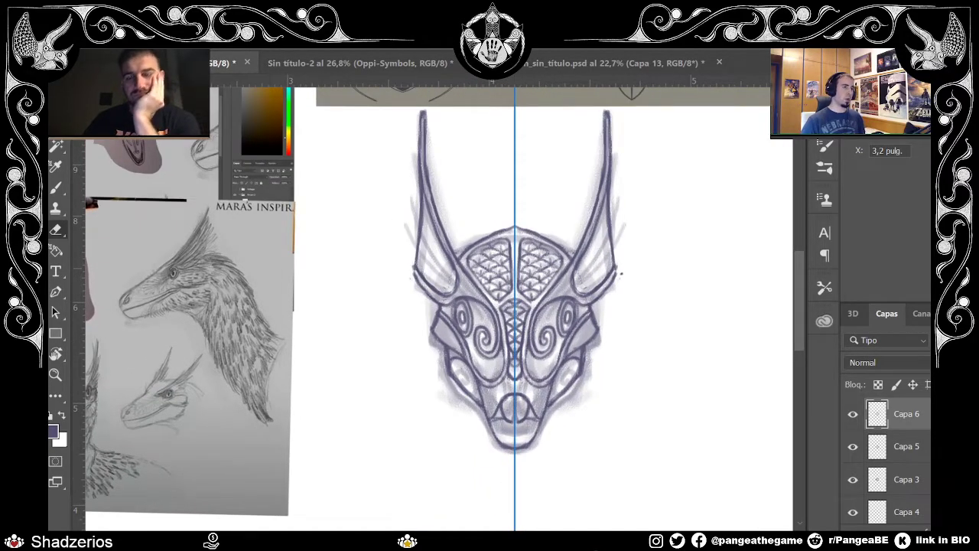
scroll(440, 306, left, 3)
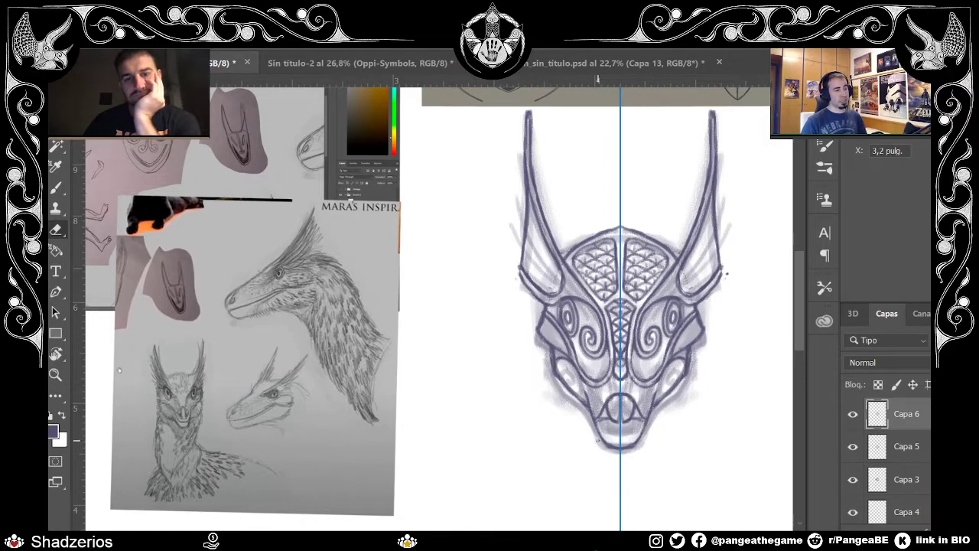
mouse_move(602, 420)
mouse_down()
mouse_move(620, 394)
mouse_move(629, 411)
mouse_move(616, 432)
mouse_move(613, 402)
mouse_move(624, 407)
mouse_move(604, 435)
mouse_up()
key(b)
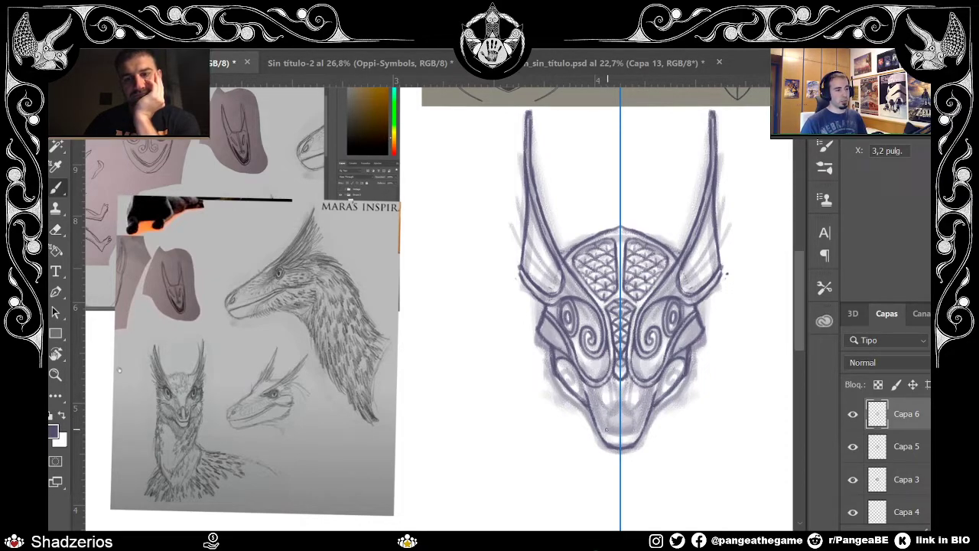
Step: Redraw the snout's side lines and add a curved mouth line above the chin
drag(593, 375, 580, 404)
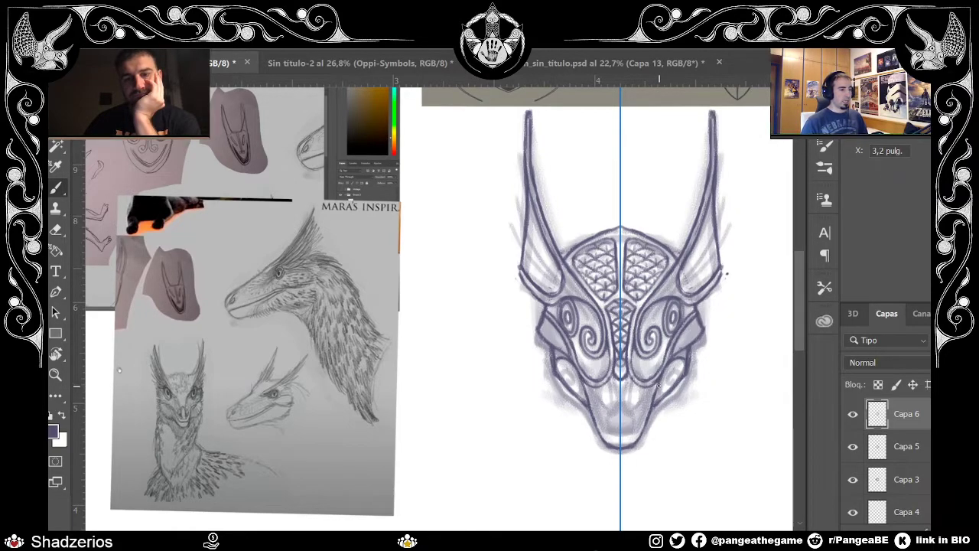
drag(582, 380, 605, 417)
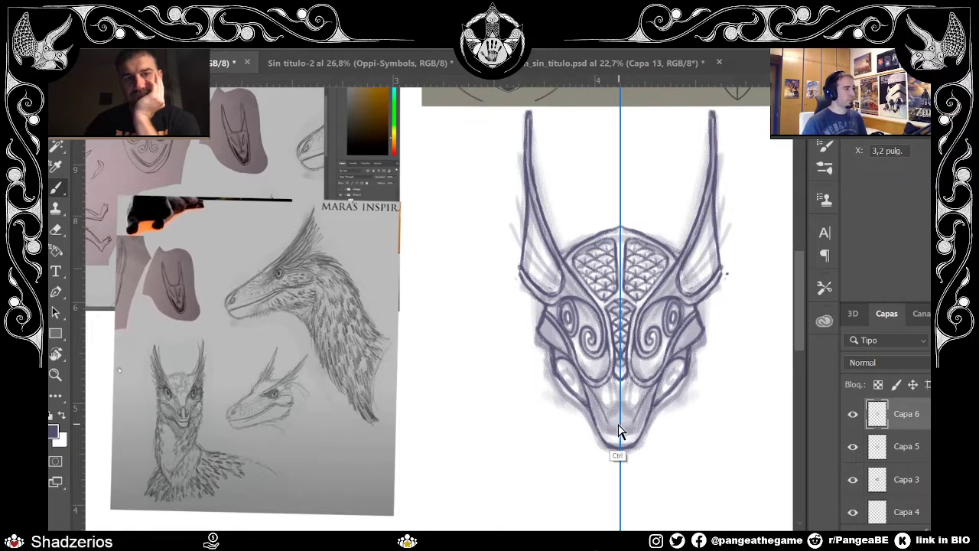
mouse_move(637, 424)
mouse_down()
mouse_move(606, 425)
mouse_move(633, 425)
mouse_move(597, 412)
mouse_move(610, 425)
mouse_move(587, 403)
mouse_up()
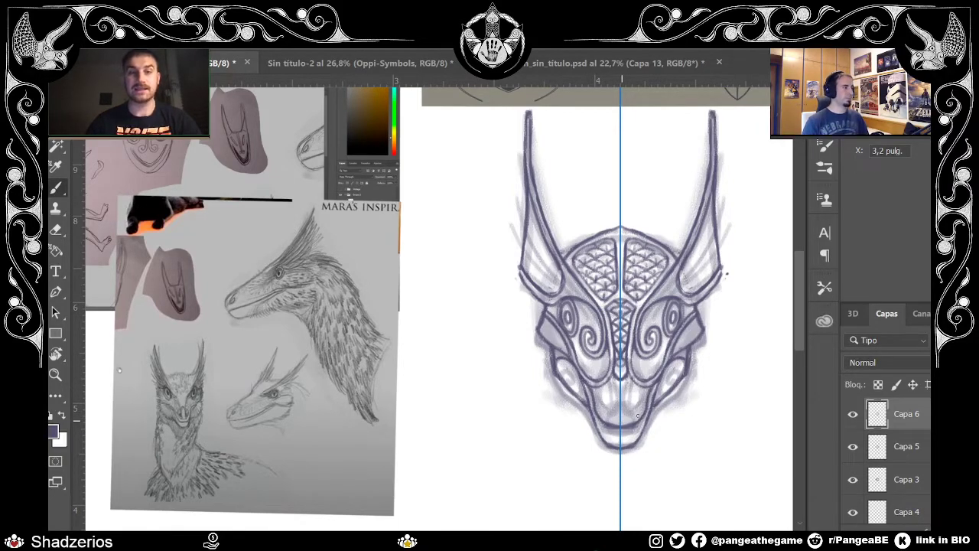
mouse_move(643, 417)
mouse_down()
mouse_move(673, 357)
mouse_move(652, 391)
mouse_move(671, 363)
mouse_up()
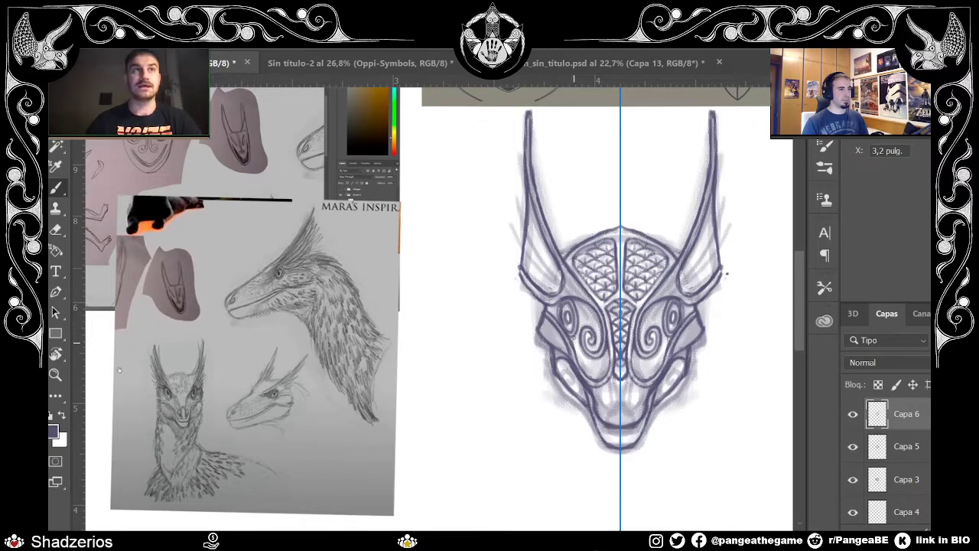
Step: Shade both eye areas around the spirals and the lower cheek plates in dark purple
mouse_move(577, 337)
mouse_down()
mouse_move(582, 367)
mouse_move(589, 375)
mouse_move(592, 363)
mouse_move(597, 378)
mouse_move(603, 355)
mouse_move(606, 373)
mouse_up()
mouse_move(606, 374)
mouse_down()
mouse_move(608, 349)
mouse_move(594, 381)
mouse_up()
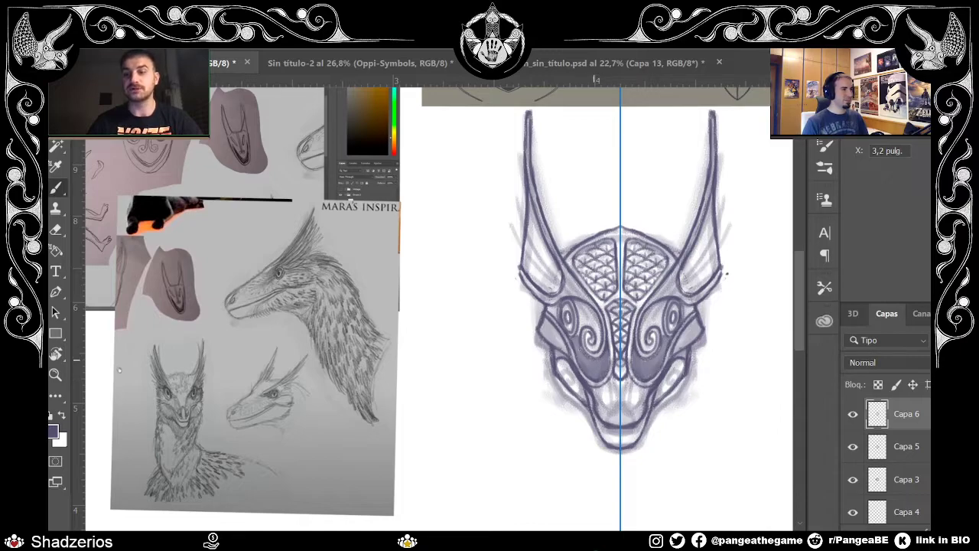
mouse_move(582, 327)
mouse_down()
mouse_move(582, 304)
mouse_move(592, 309)
mouse_move(596, 347)
mouse_move(585, 323)
mouse_up()
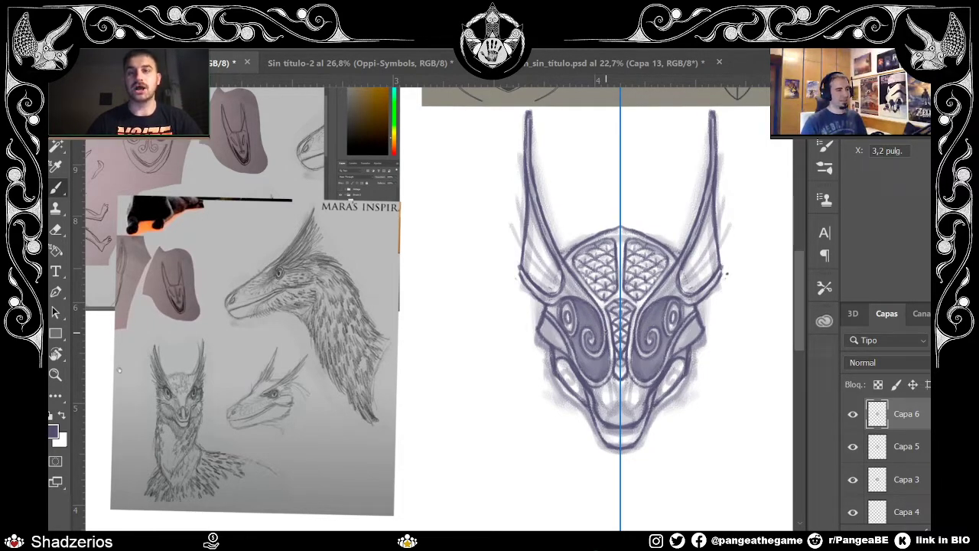
drag(551, 313, 559, 310)
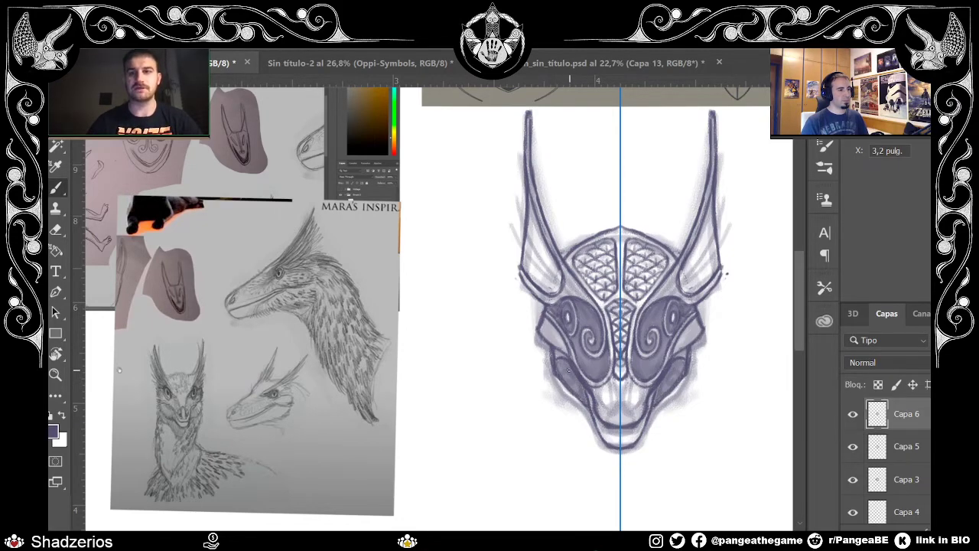
Step: Erase a light oval at the lower end of each shaded eye area and outline its upper edge
scroll(650, 352, down, 5)
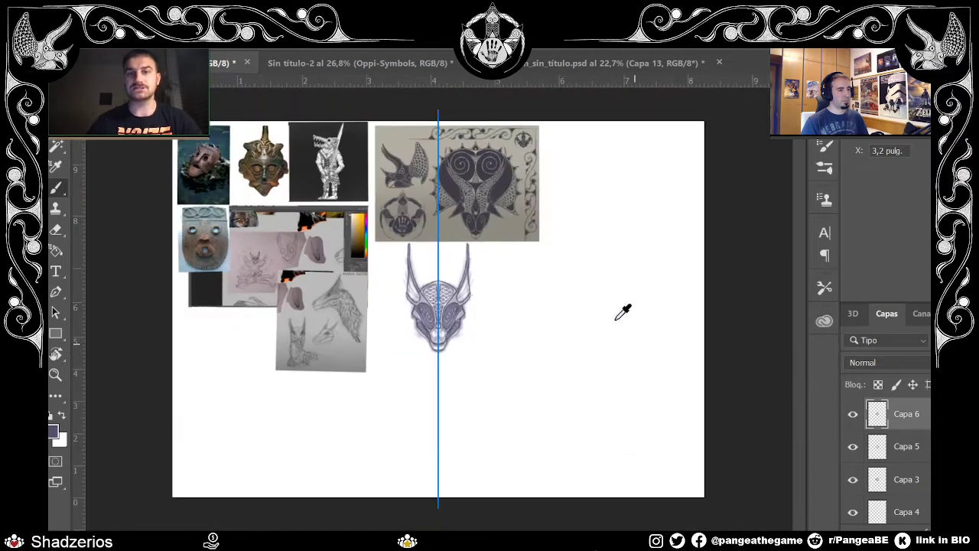
scroll(466, 332, up, 2)
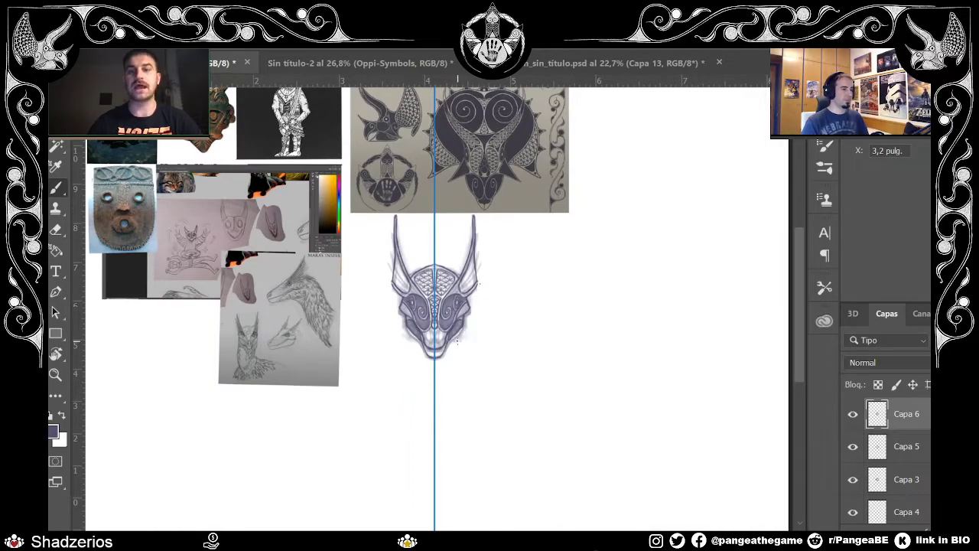
scroll(459, 306, up, 5)
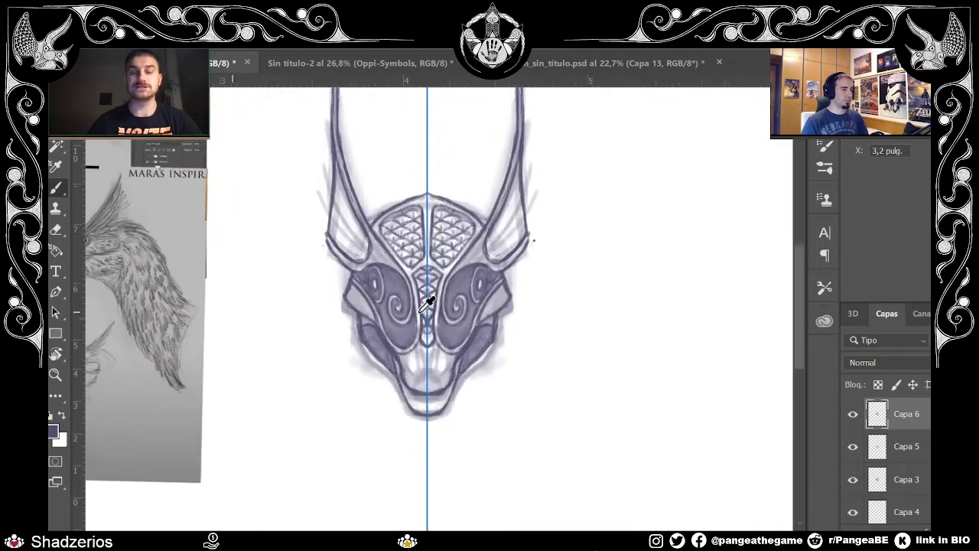
key(e)
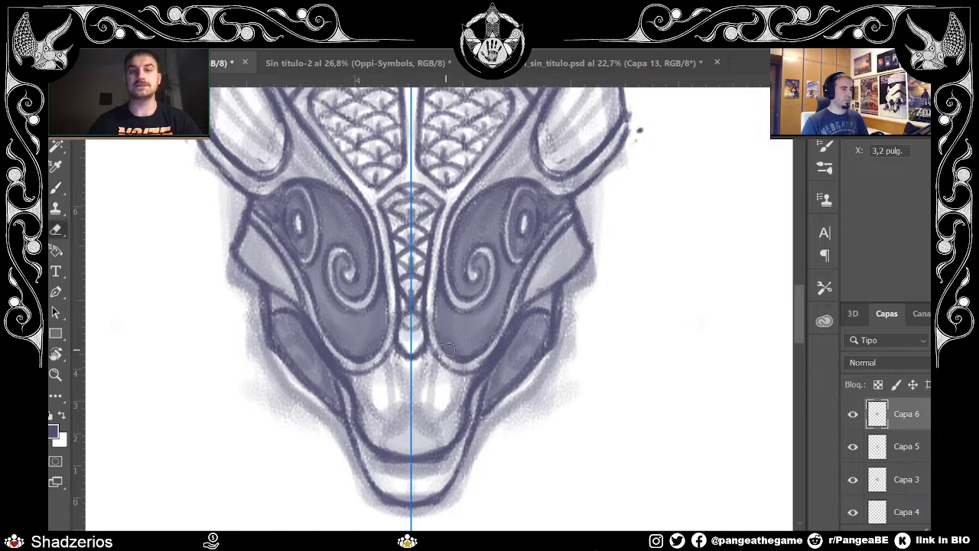
mouse_move(362, 343)
mouse_down()
mouse_move(369, 330)
mouse_move(353, 342)
mouse_move(368, 348)
mouse_move(375, 321)
mouse_move(350, 334)
mouse_move(348, 344)
mouse_move(376, 322)
mouse_up()
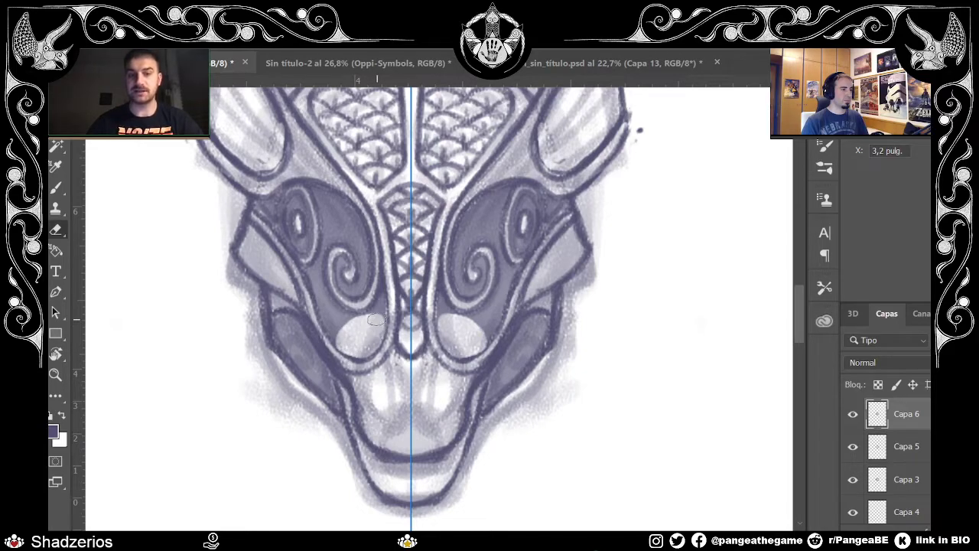
key(b)
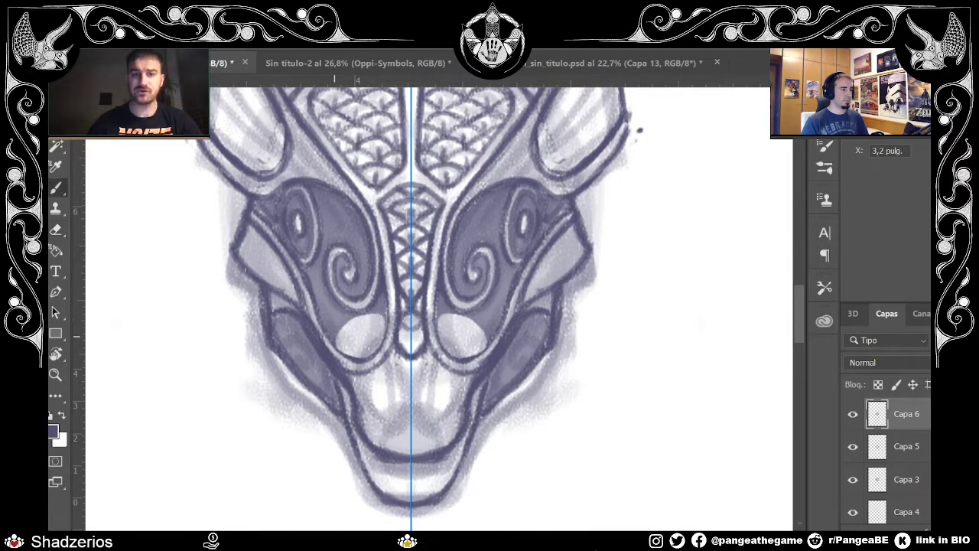
mouse_move(331, 340)
mouse_down()
mouse_move(374, 308)
mouse_move(397, 310)
mouse_up()
Step: Draw an elongated rounded panel on each side of the snout and an arched nose shape beneath them
scroll(800, 309, down, 2)
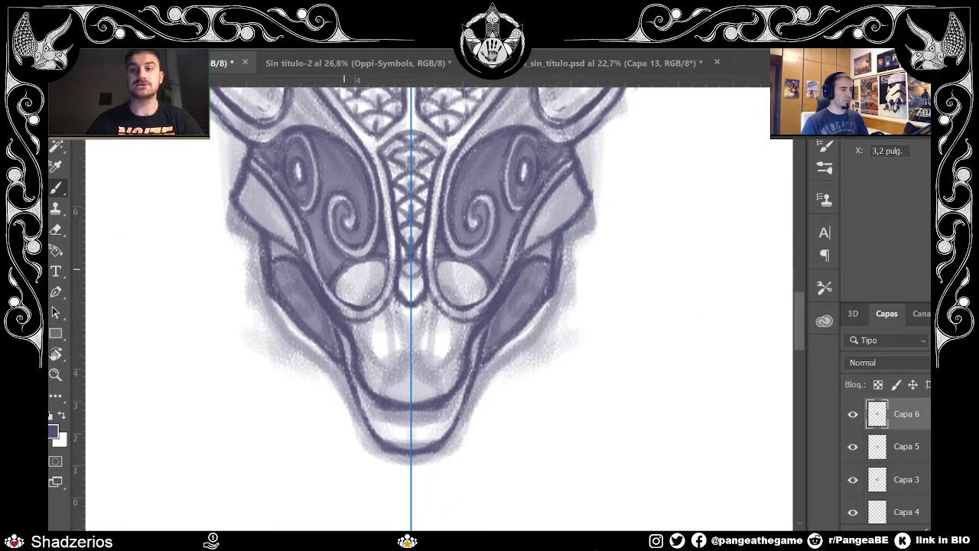
mouse_move(353, 328)
mouse_down()
mouse_move(405, 343)
mouse_move(395, 365)
mouse_move(384, 366)
mouse_move(383, 323)
mouse_move(362, 327)
mouse_move(393, 304)
mouse_move(362, 322)
mouse_move(396, 360)
mouse_up()
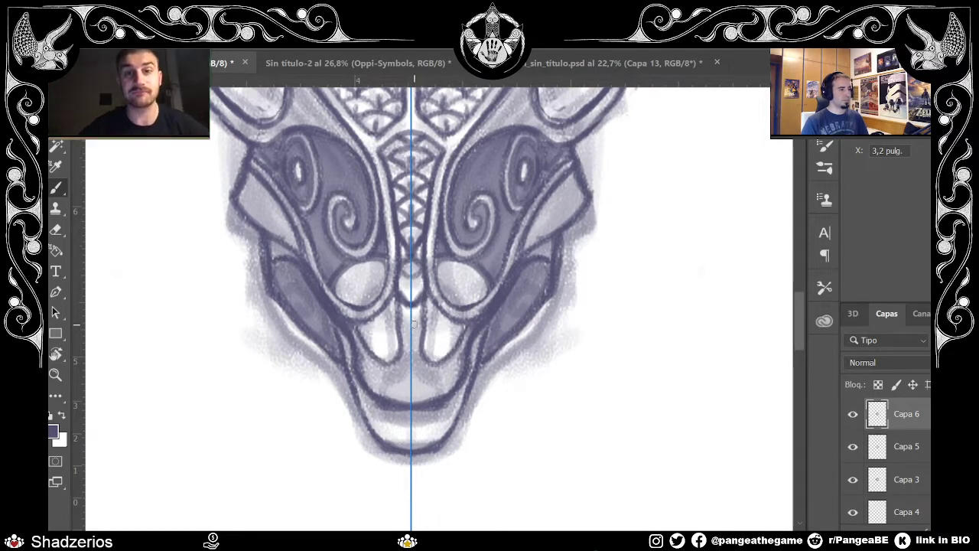
key(e)
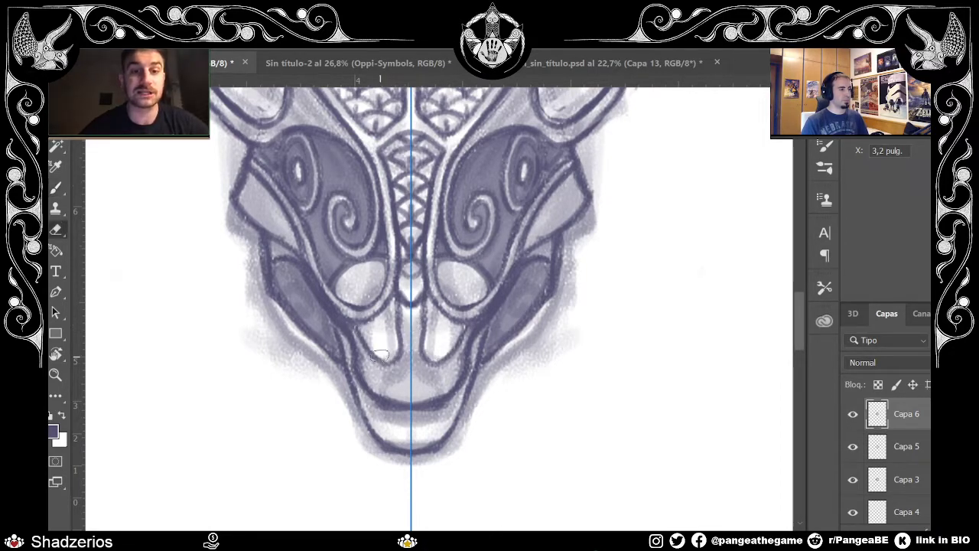
mouse_move(395, 361)
mouse_down()
mouse_move(387, 371)
mouse_move(400, 355)
mouse_move(398, 317)
mouse_up()
key(b)
drag(372, 357, 398, 354)
mouse_move(368, 388)
mouse_down()
mouse_move(398, 363)
mouse_move(421, 360)
mouse_move(400, 307)
mouse_up()
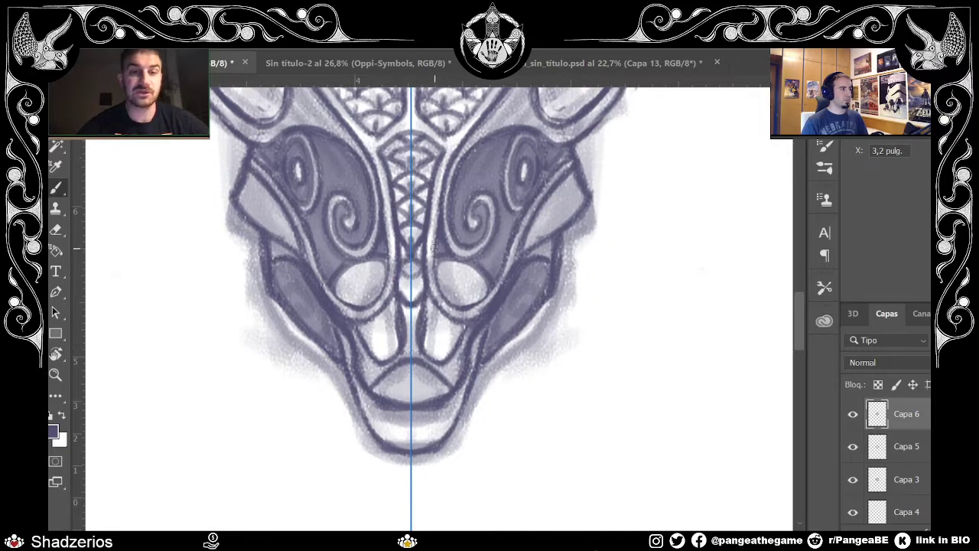
Step: Rework the lower end of the central scale strip into a narrow round-topped panel running down the snout
mouse_move(399, 308)
mouse_down()
mouse_move(426, 289)
mouse_move(415, 313)
mouse_move(413, 296)
mouse_move(408, 300)
mouse_move(415, 310)
mouse_move(410, 299)
mouse_move(402, 353)
mouse_move(392, 317)
mouse_move(394, 343)
mouse_move(398, 311)
mouse_move(404, 345)
mouse_move(404, 286)
mouse_move(398, 317)
mouse_up()
key(e)
key(b)
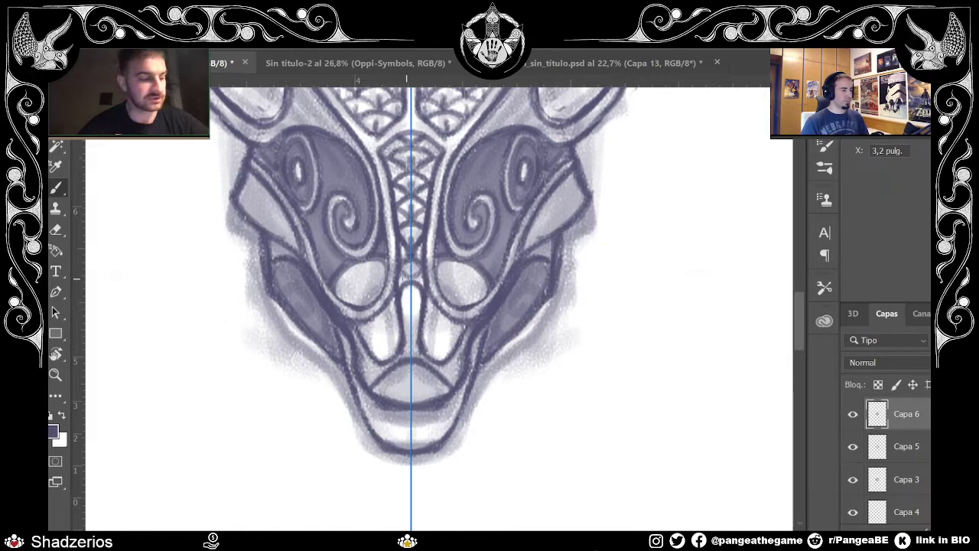
Step: Turn off the vertical paint symmetry
scroll(412, 245, down, 5)
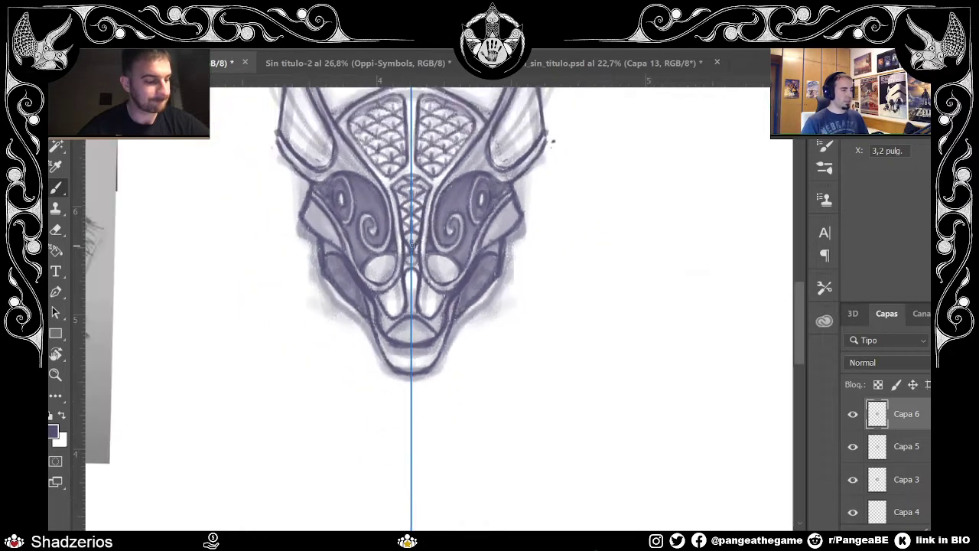
scroll(559, 307, up, 5)
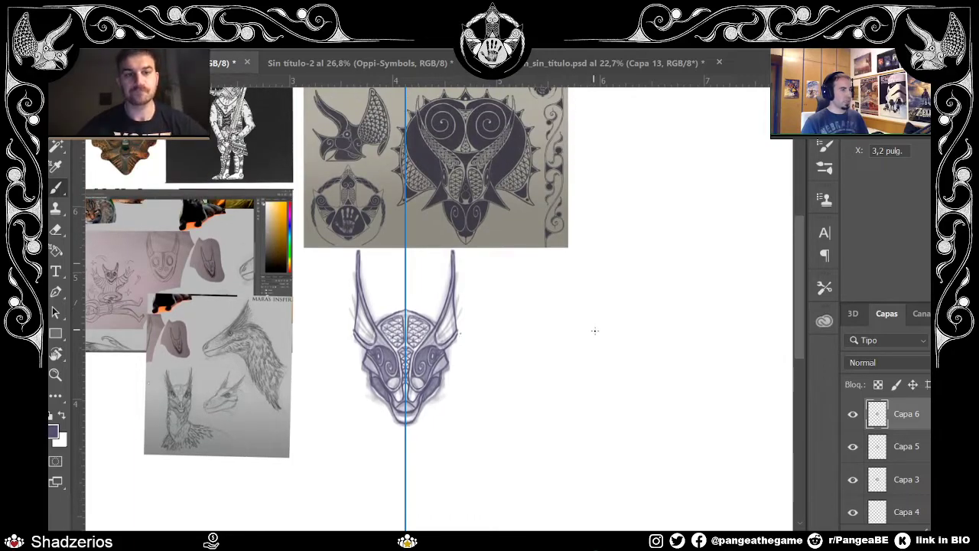
click(707, 46)
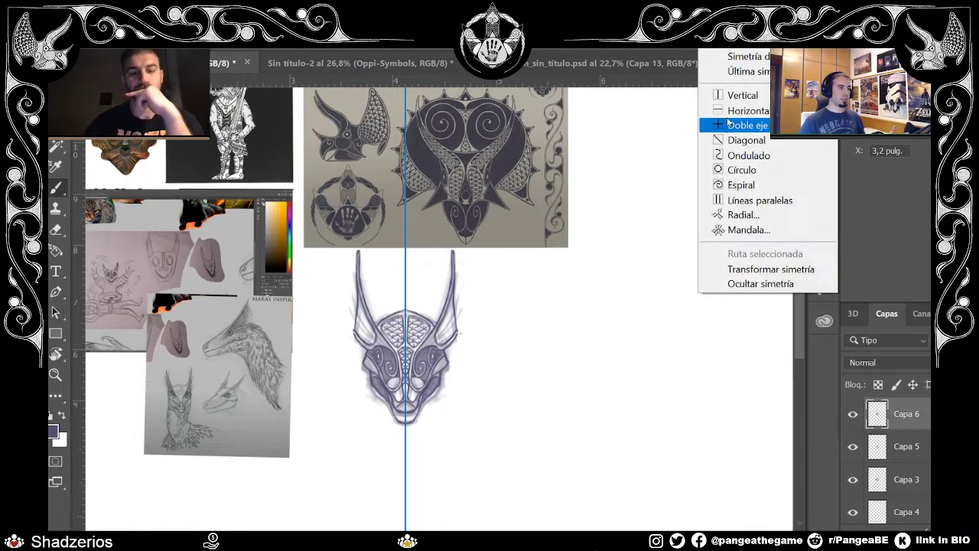
click(746, 57)
scroll(383, 422, down, 3)
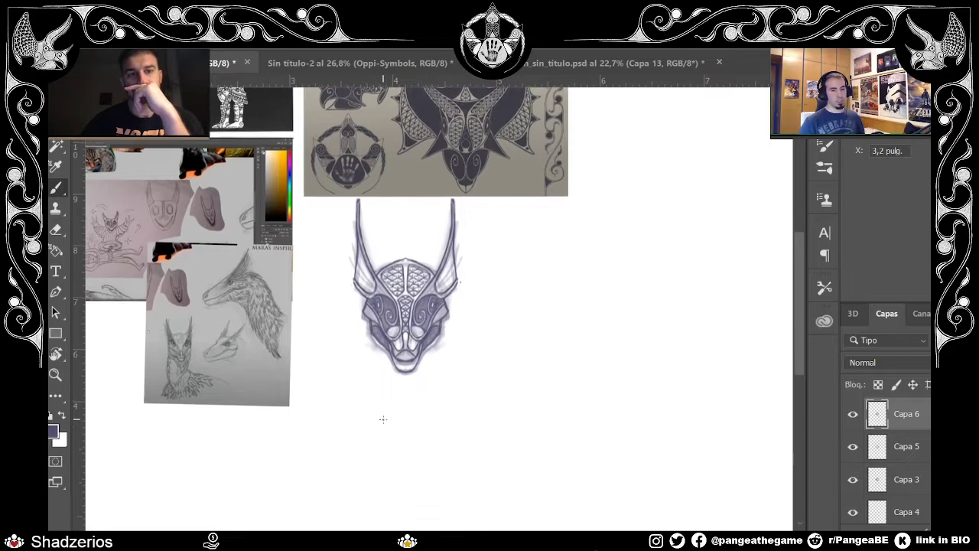
Step: Check what layers Capa 5 and Capa 3 contain by toggling their visibility, and make Capa 3 the active layer
scroll(556, 442, left, 3)
scroll(555, 442, up, 1)
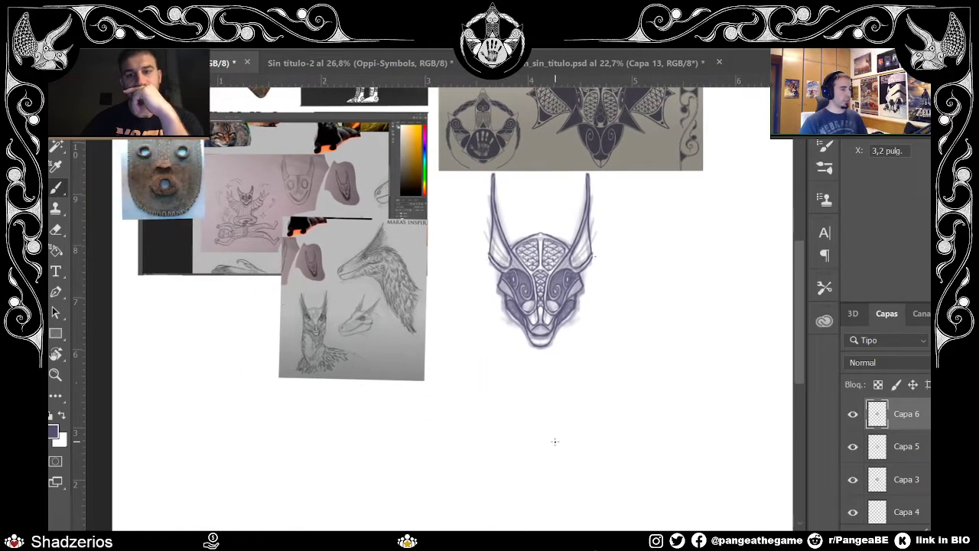
scroll(593, 357, up, 1)
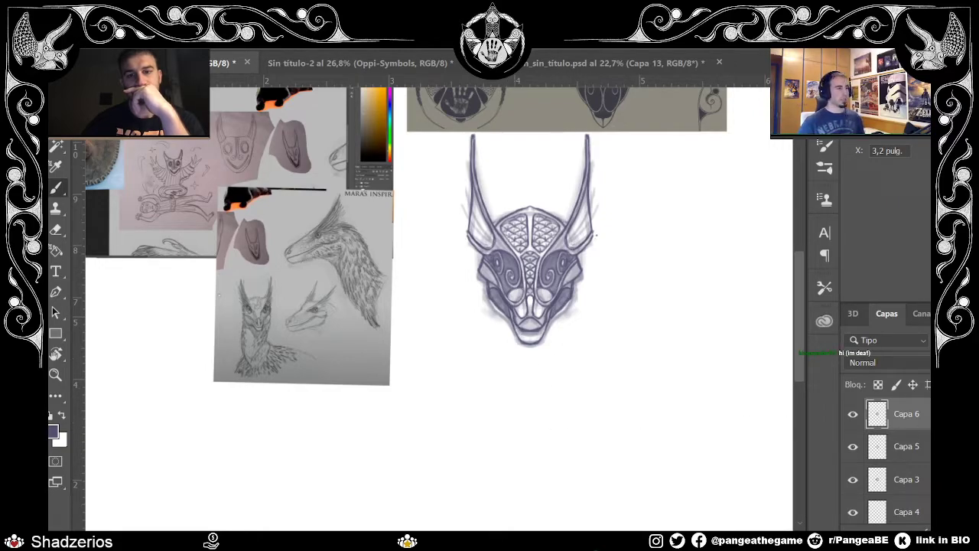
click(853, 446)
click(853, 446)
click(853, 480)
click(854, 481)
click(915, 480)
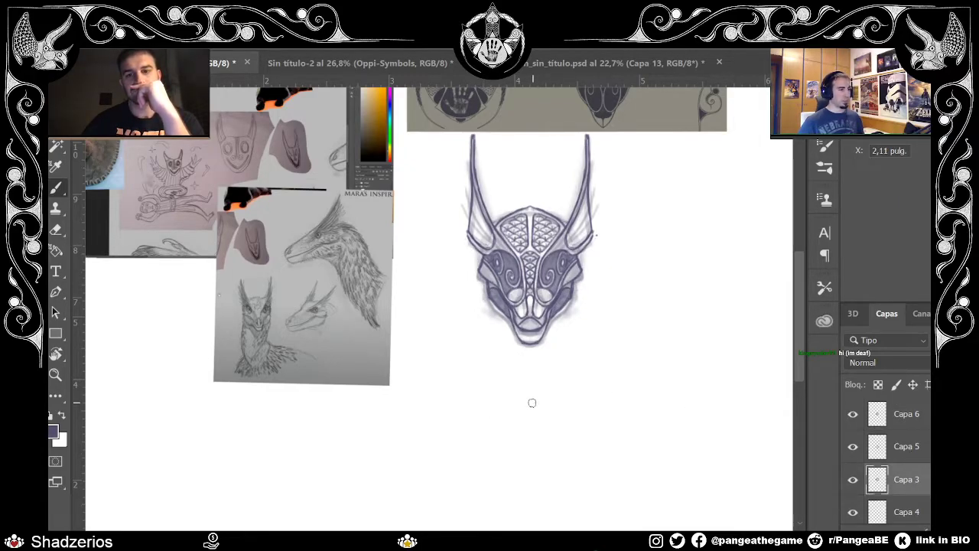
Step: Rough out a left-facing side view of the head below the mask, with a skull circle, tapering snout, lower jaw and smaller cheek circle
drag(609, 461, 604, 459)
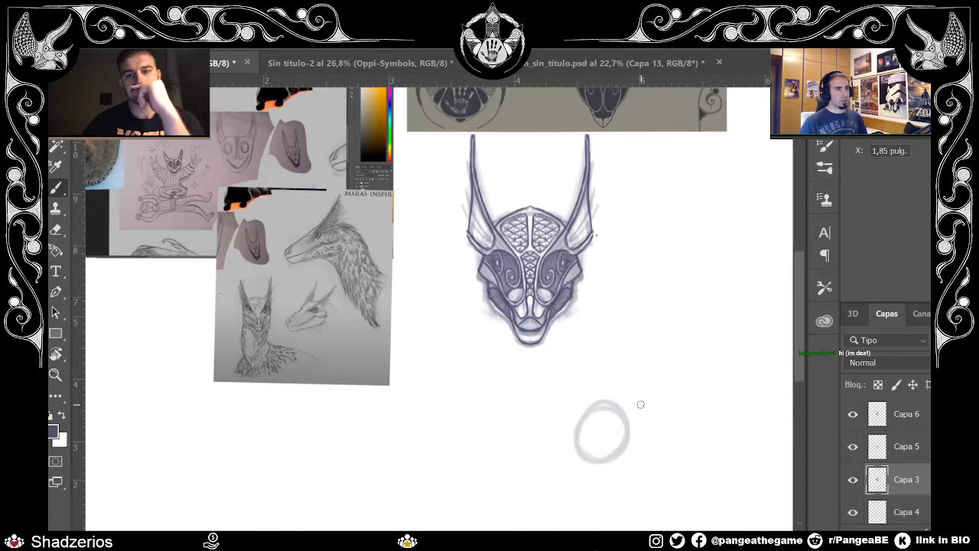
mouse_move(513, 439)
mouse_down()
mouse_move(576, 409)
mouse_move(601, 404)
mouse_up()
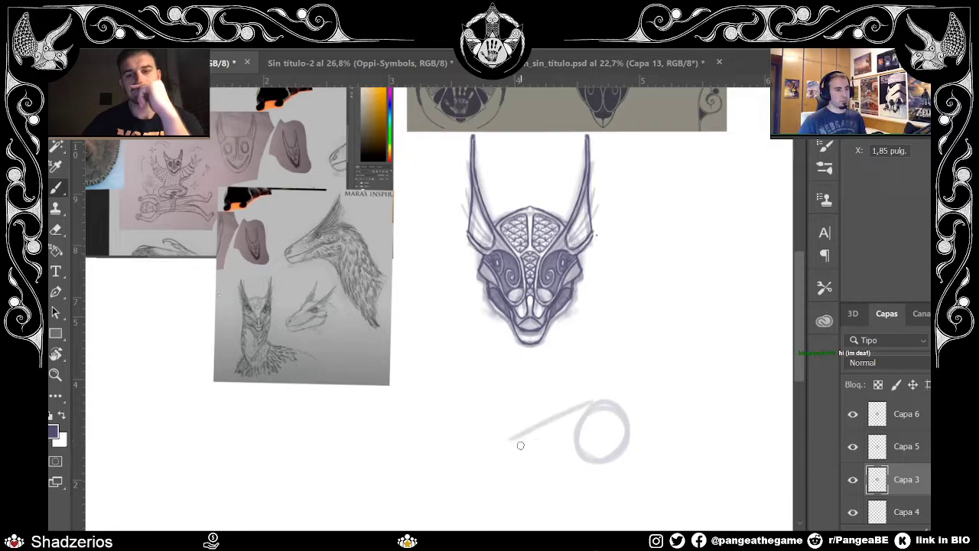
mouse_move(513, 434)
mouse_down()
mouse_move(499, 457)
mouse_move(618, 452)
mouse_up()
mouse_move(503, 459)
mouse_down()
mouse_move(564, 480)
mouse_move(512, 477)
mouse_move(533, 479)
mouse_move(501, 463)
mouse_move(601, 467)
mouse_up()
mouse_move(522, 475)
mouse_down()
mouse_move(625, 466)
mouse_move(622, 457)
mouse_move(596, 459)
mouse_move(618, 464)
mouse_move(591, 447)
mouse_move(599, 470)
mouse_up()
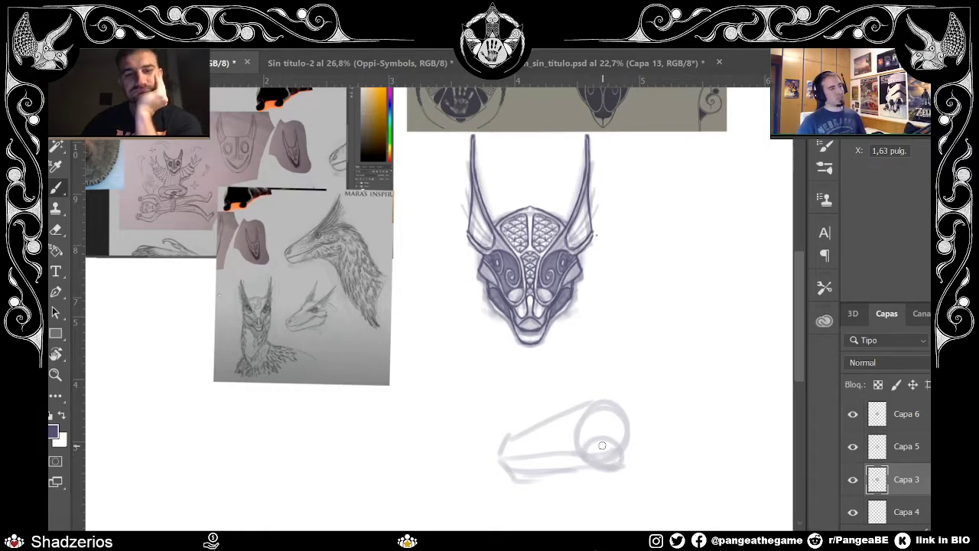
mouse_move(503, 462)
mouse_down()
mouse_move(589, 448)
mouse_move(550, 465)
mouse_move(623, 437)
mouse_up()
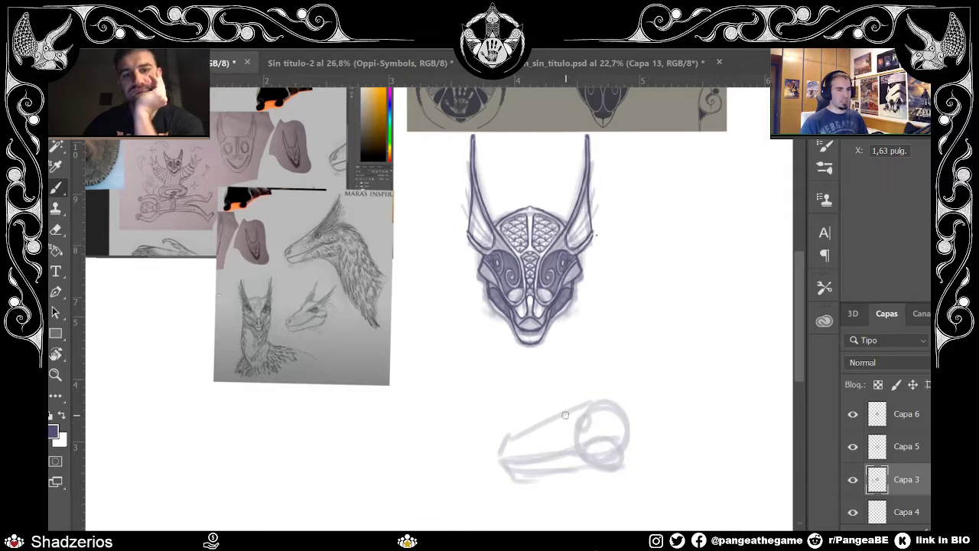
Step: Sketch a tall curved horn sweeping up and back from the brow of the side view, reworking its front edge and tip
mouse_move(594, 400)
mouse_down()
mouse_move(644, 321)
mouse_move(610, 380)
mouse_move(636, 334)
mouse_move(641, 381)
mouse_up()
drag(634, 333, 647, 392)
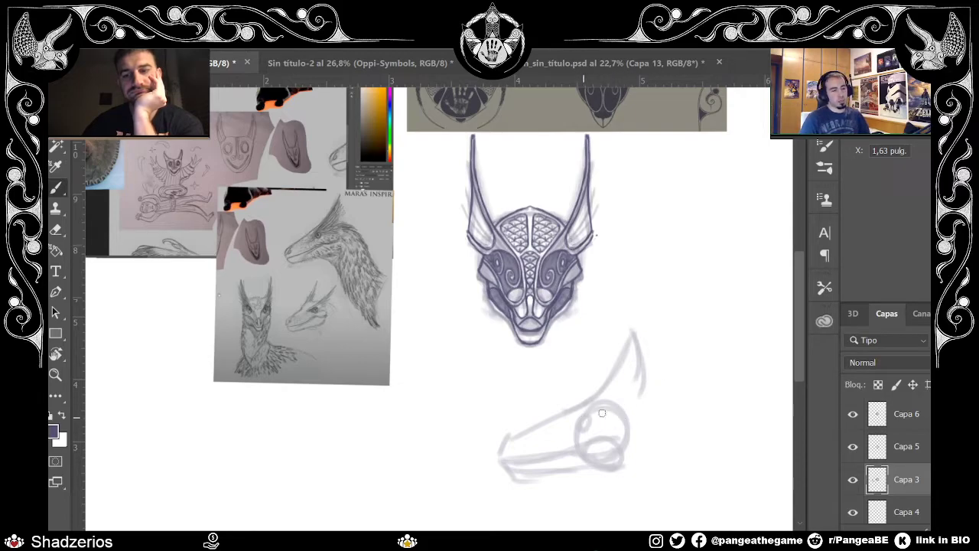
drag(600, 395, 635, 322)
key(e)
mouse_move(608, 379)
mouse_down()
mouse_move(634, 333)
mouse_move(599, 387)
mouse_move(620, 350)
mouse_up()
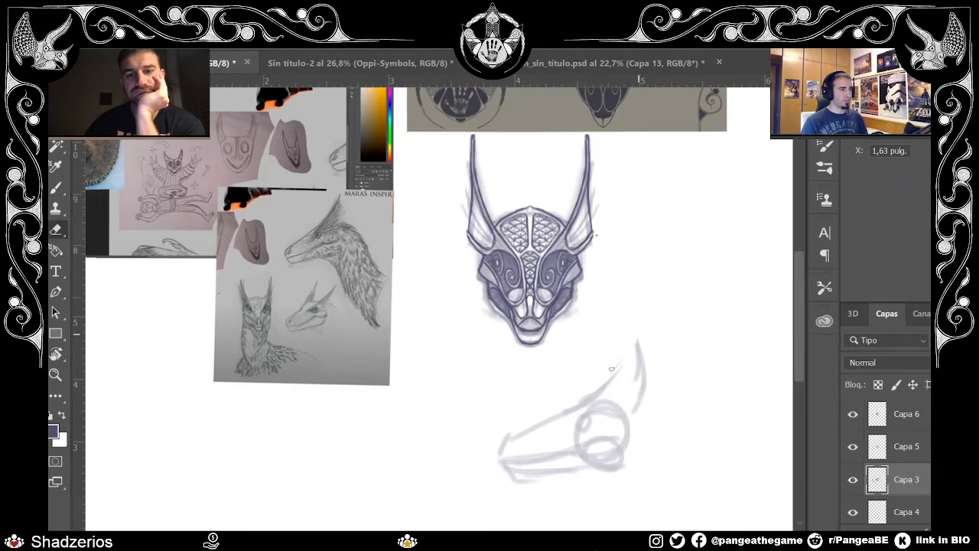
key(b)
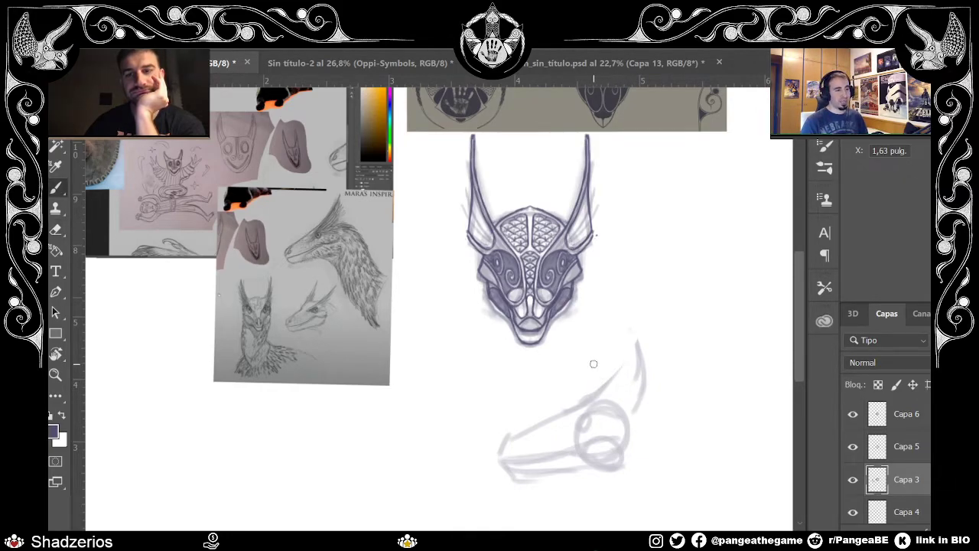
drag(613, 389, 641, 336)
mouse_move(619, 369)
mouse_down()
mouse_move(649, 318)
mouse_move(627, 419)
mouse_up()
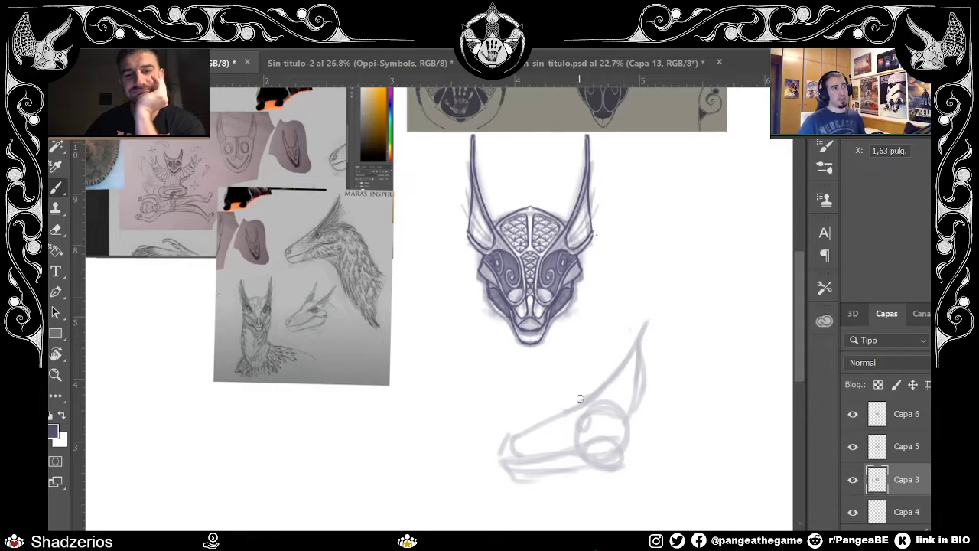
Step: Add an oval on the snout, firm up the jaw lines and rough in a curve behind the head
drag(551, 438, 576, 429)
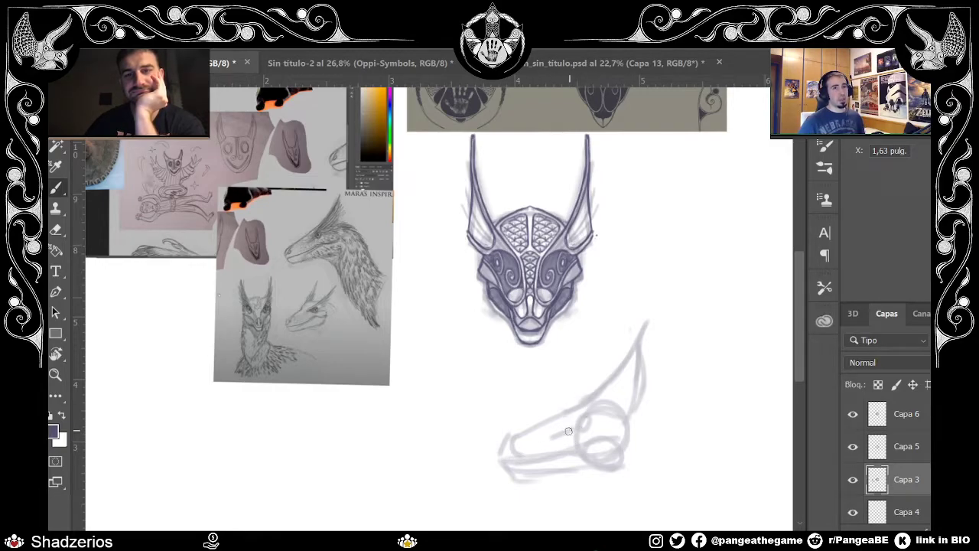
mouse_move(528, 455)
mouse_down()
mouse_move(556, 447)
mouse_move(556, 439)
mouse_move(528, 456)
mouse_move(558, 446)
mouse_move(566, 407)
mouse_move(501, 455)
mouse_move(525, 430)
mouse_move(508, 459)
mouse_move(518, 435)
mouse_move(531, 446)
mouse_move(503, 465)
mouse_move(547, 481)
mouse_up()
mouse_move(552, 438)
mouse_down()
mouse_move(564, 448)
mouse_move(505, 473)
mouse_move(523, 484)
mouse_up()
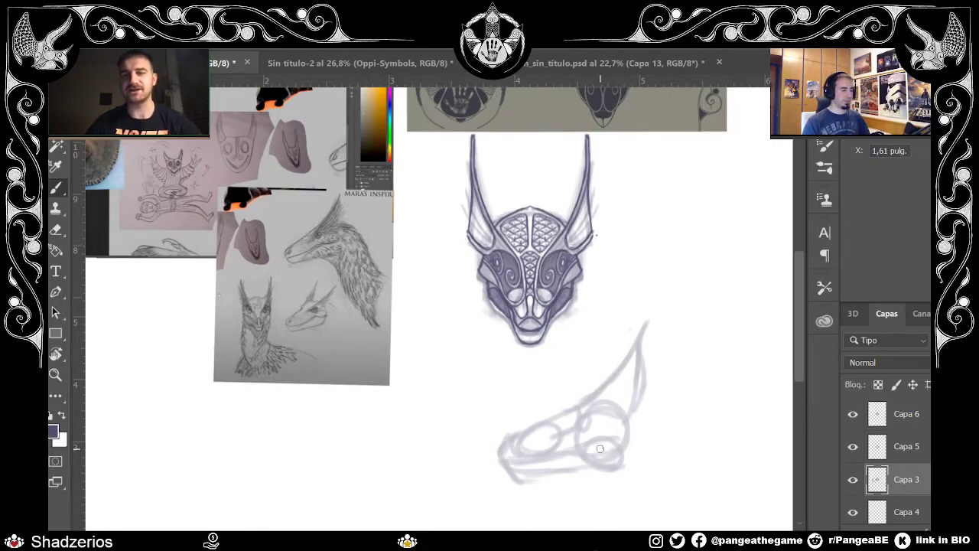
drag(511, 471, 629, 470)
mouse_move(550, 475)
mouse_down()
mouse_move(625, 472)
mouse_move(629, 434)
mouse_move(614, 465)
mouse_move(629, 469)
mouse_move(634, 438)
mouse_up()
mouse_move(634, 400)
mouse_down()
mouse_move(659, 413)
mouse_move(645, 408)
mouse_move(675, 445)
mouse_up()
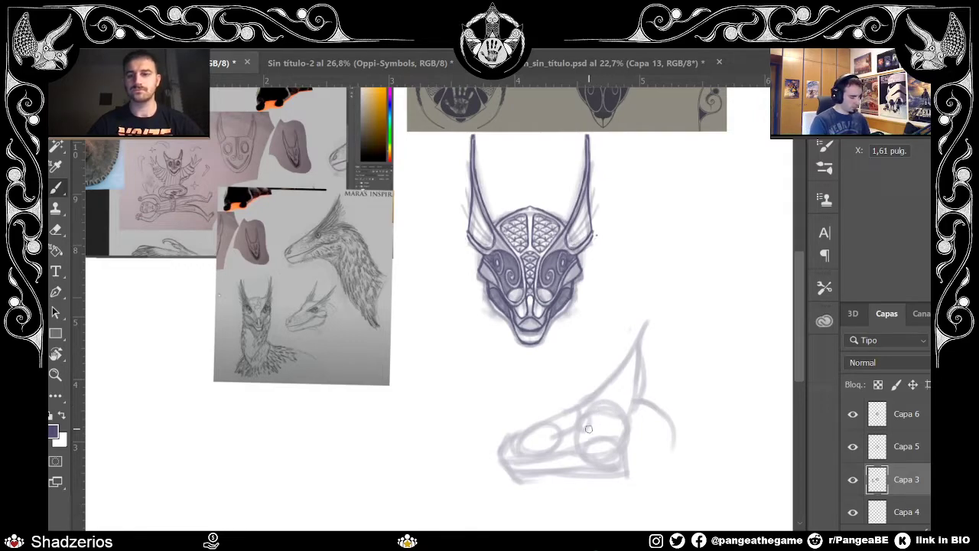
Step: Erase the excess lines at the chin and the top of the skull circle, and extend the rear corner of the jaw
key(e)
drag(510, 475, 531, 482)
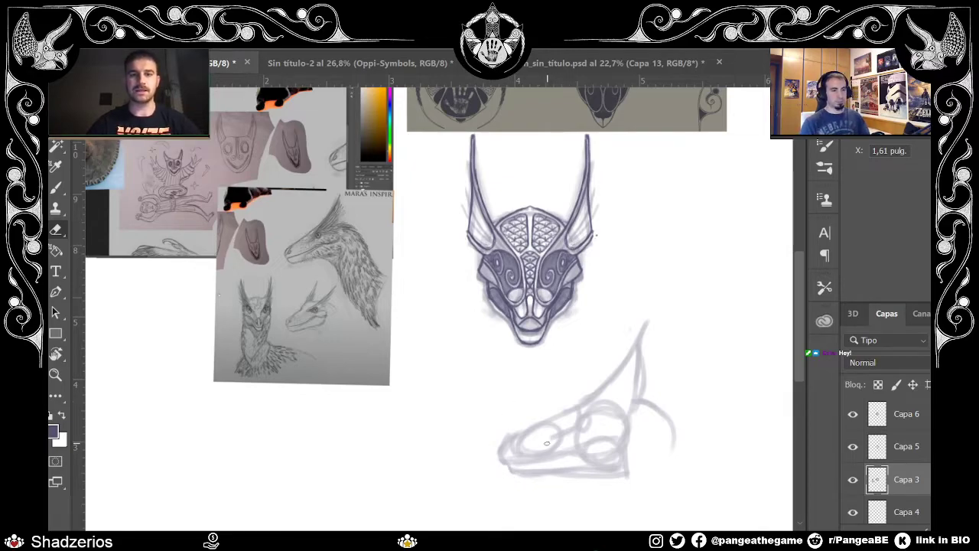
key(b)
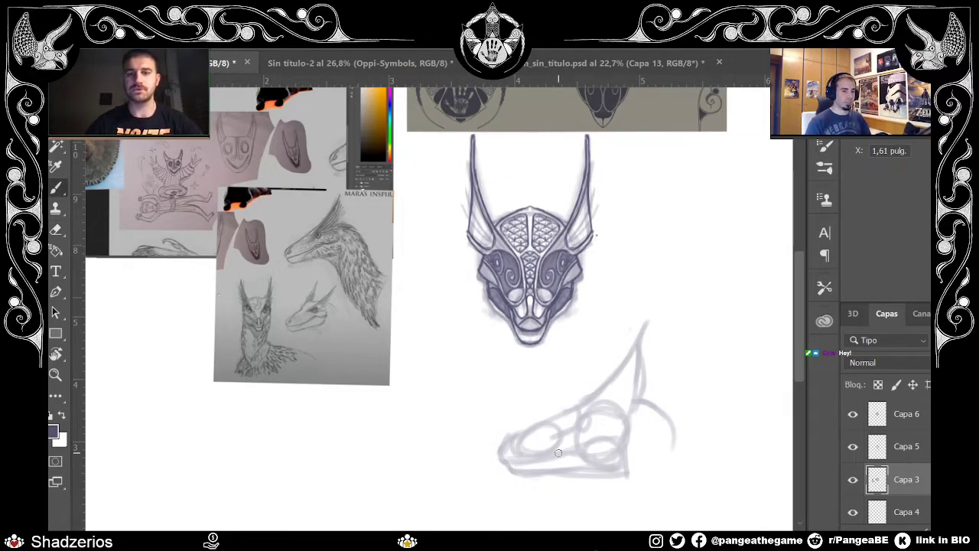
drag(586, 470, 622, 484)
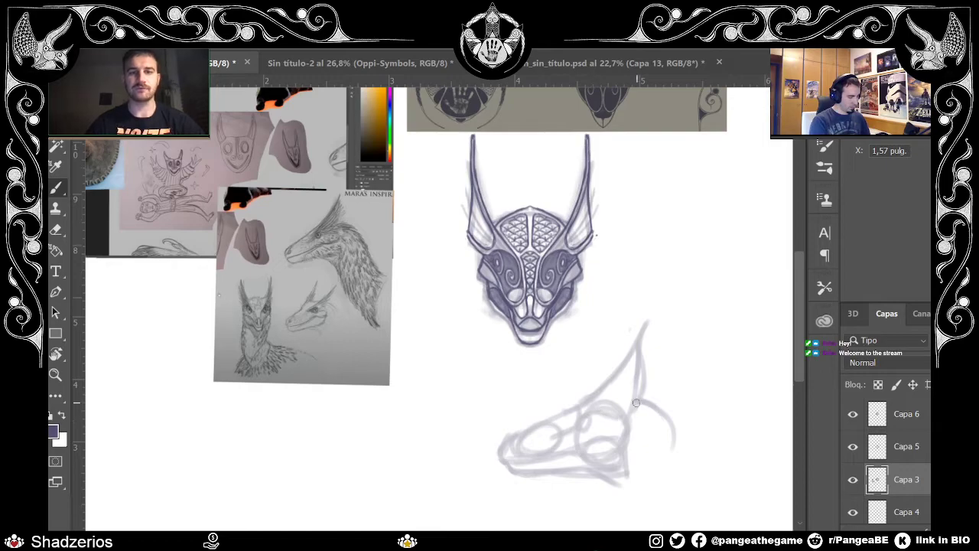
key(e)
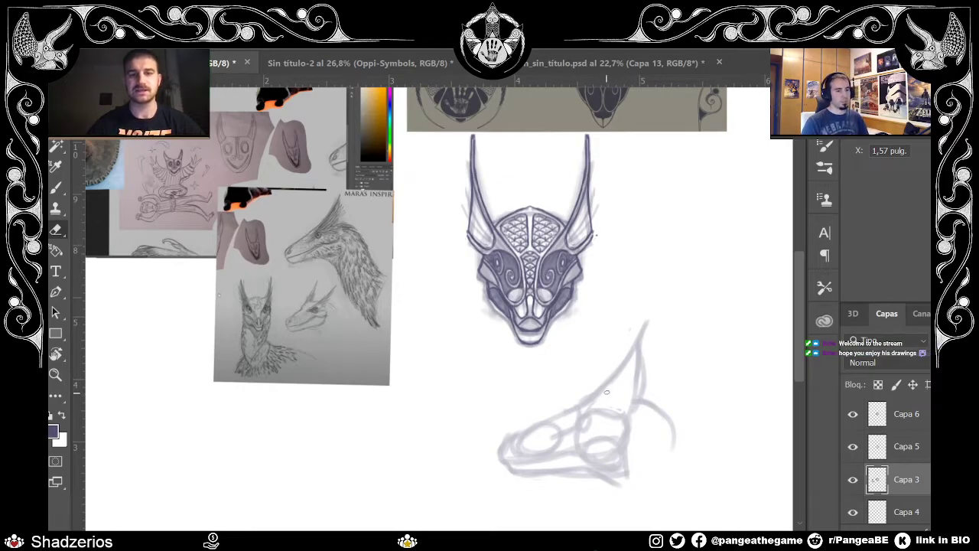
key(b)
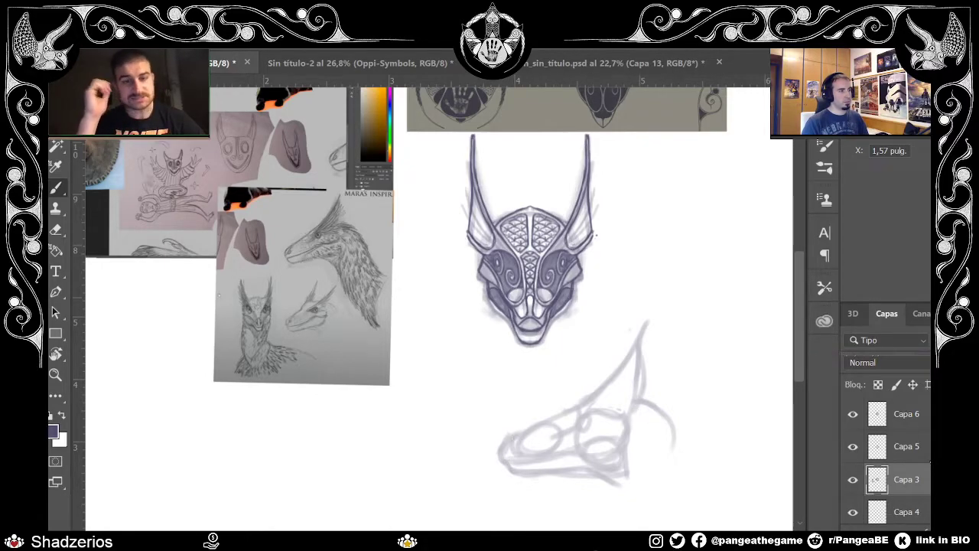
Step: On layer Capa 5, trace the snout, brow and front edge of the horn with darker lines and add a small spiral above the snout oval
click(887, 442)
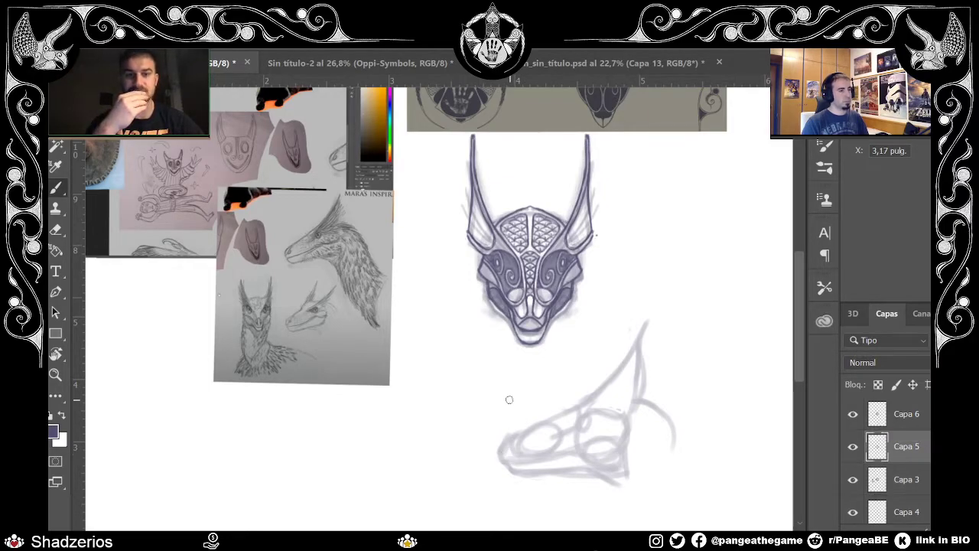
mouse_move(512, 441)
mouse_down()
mouse_move(499, 457)
mouse_move(510, 447)
mouse_up()
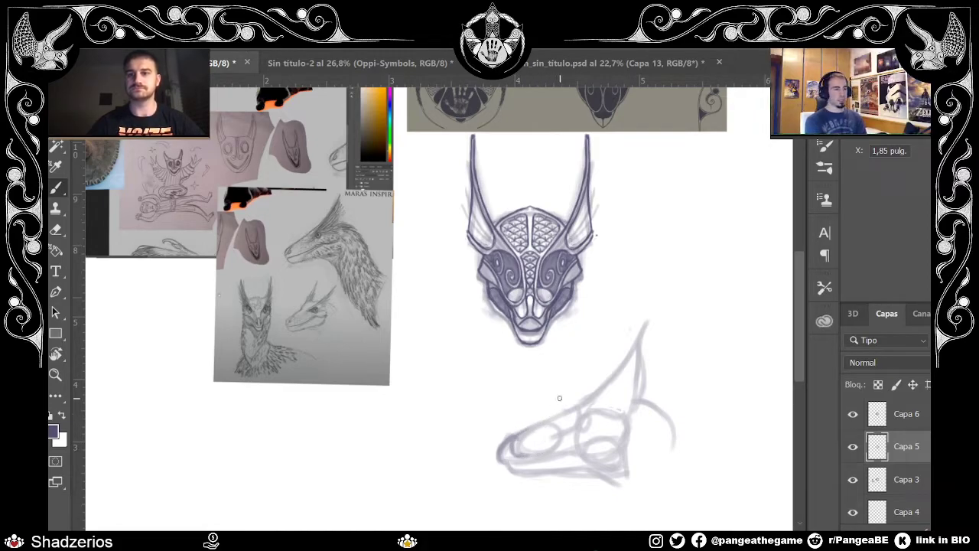
drag(512, 440, 567, 413)
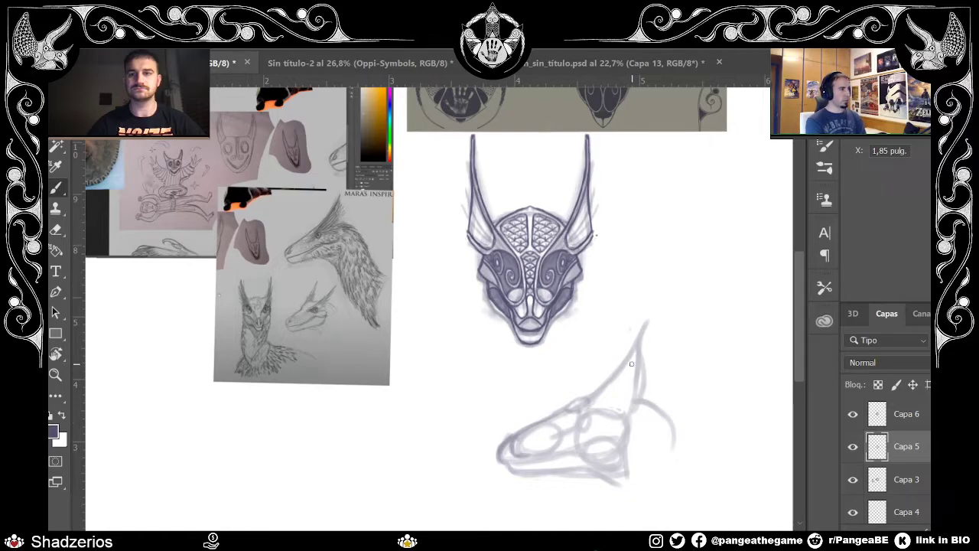
mouse_move(572, 404)
mouse_down()
mouse_move(595, 395)
mouse_move(645, 323)
mouse_up()
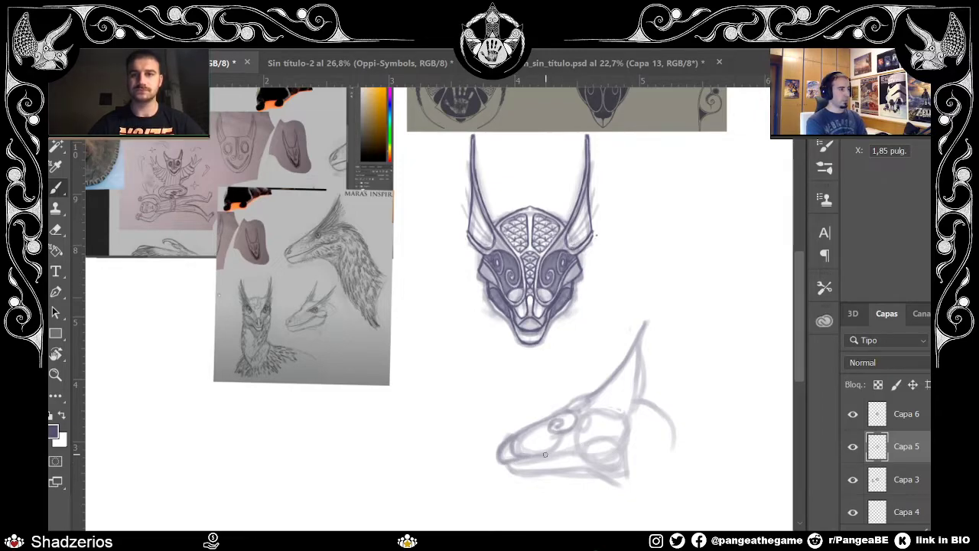
drag(507, 462, 546, 458)
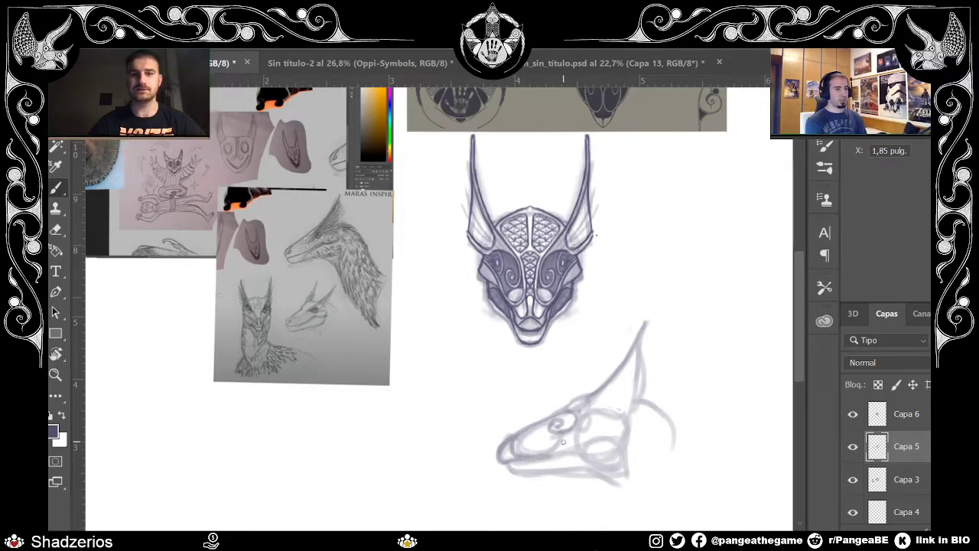
Step: Draw a small oval behind the snout spiral and give the horn a jagged rear edge down to its base
mouse_move(589, 425)
mouse_down()
mouse_move(580, 430)
mouse_move(586, 413)
mouse_up()
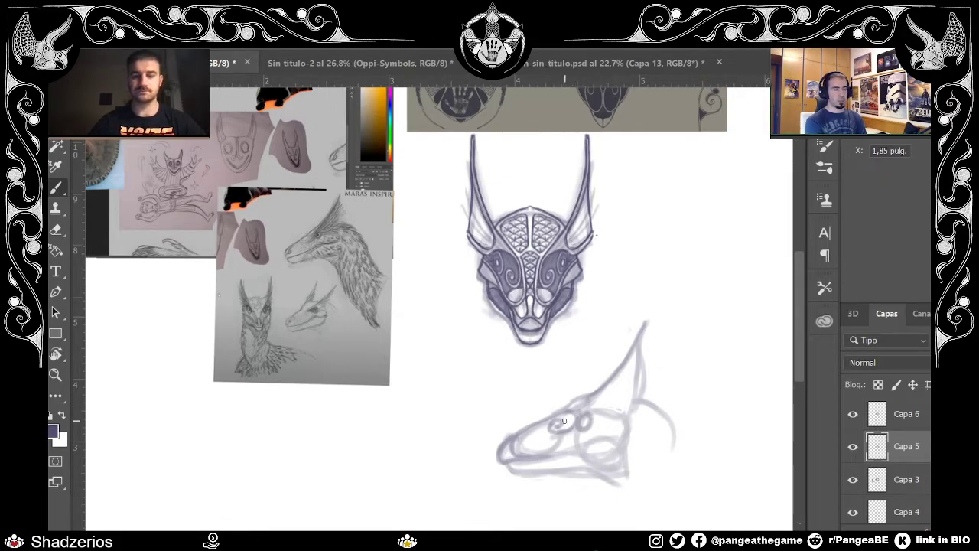
drag(547, 418, 620, 373)
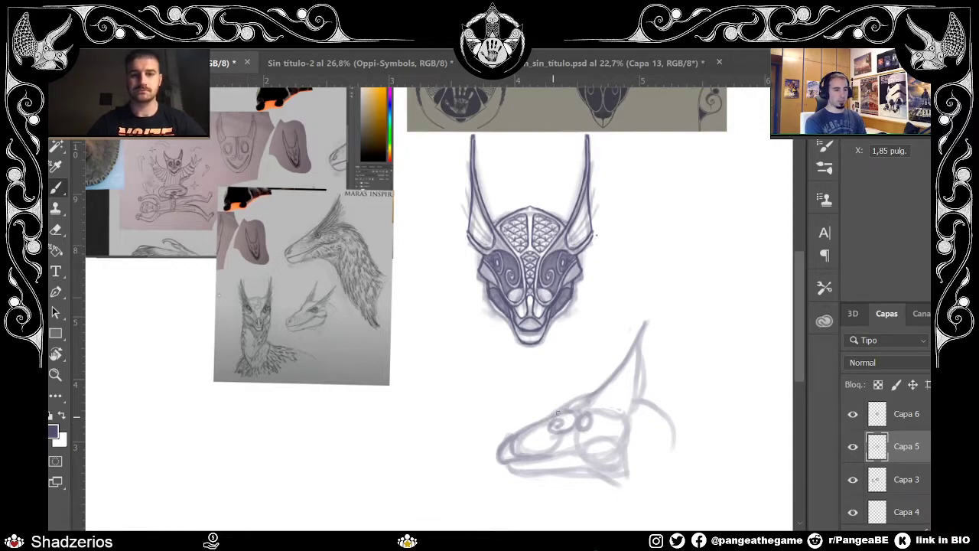
mouse_move(597, 416)
mouse_down()
mouse_move(632, 417)
mouse_move(653, 369)
mouse_move(630, 384)
mouse_move(649, 329)
mouse_up()
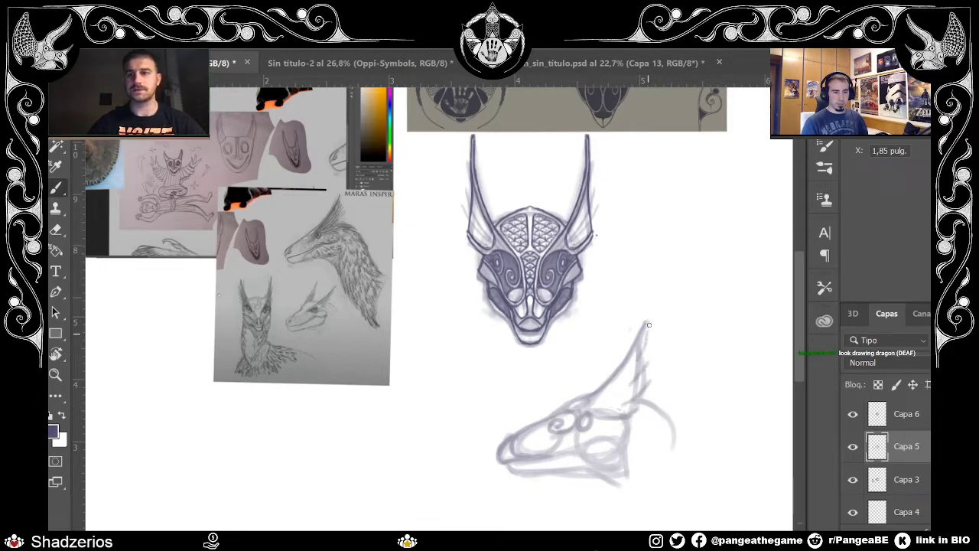
Step: Draw a spiral cheek panel with the mouth line running into it, and close the rounded back of the head
mouse_move(574, 450)
mouse_down()
mouse_move(551, 454)
mouse_move(624, 442)
mouse_up()
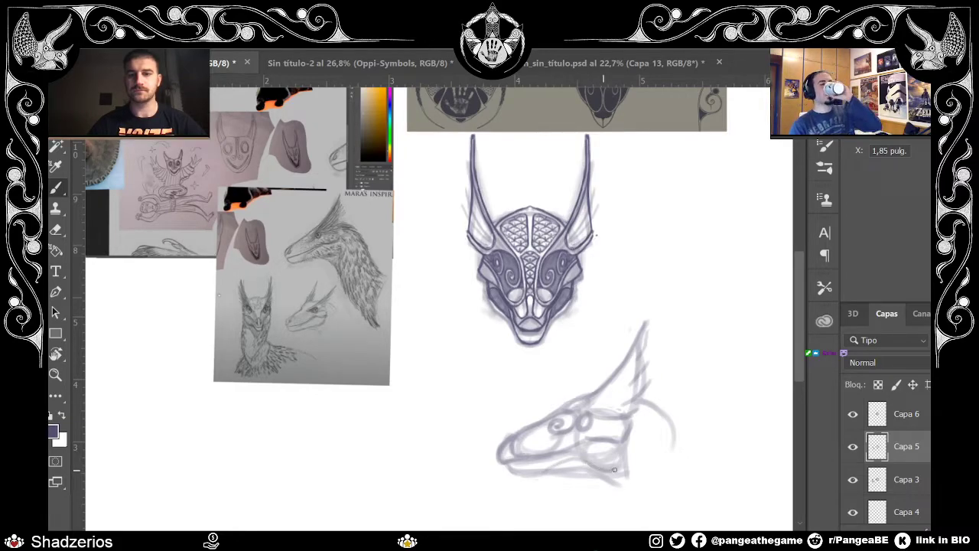
mouse_move(596, 439)
mouse_down()
mouse_move(588, 450)
mouse_move(605, 460)
mouse_move(593, 450)
mouse_move(510, 467)
mouse_move(548, 466)
mouse_up()
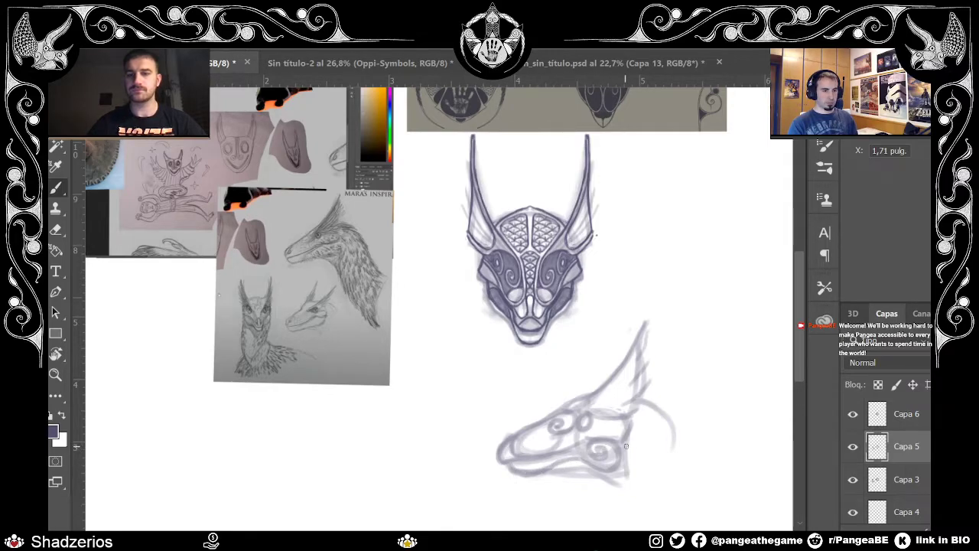
mouse_move(809, 286)
mouse_down()
mouse_move(796, 247)
mouse_move(802, 300)
mouse_up()
mouse_move(601, 476)
mouse_down()
mouse_move(619, 492)
mouse_move(660, 456)
mouse_move(652, 481)
mouse_move(664, 426)
mouse_up()
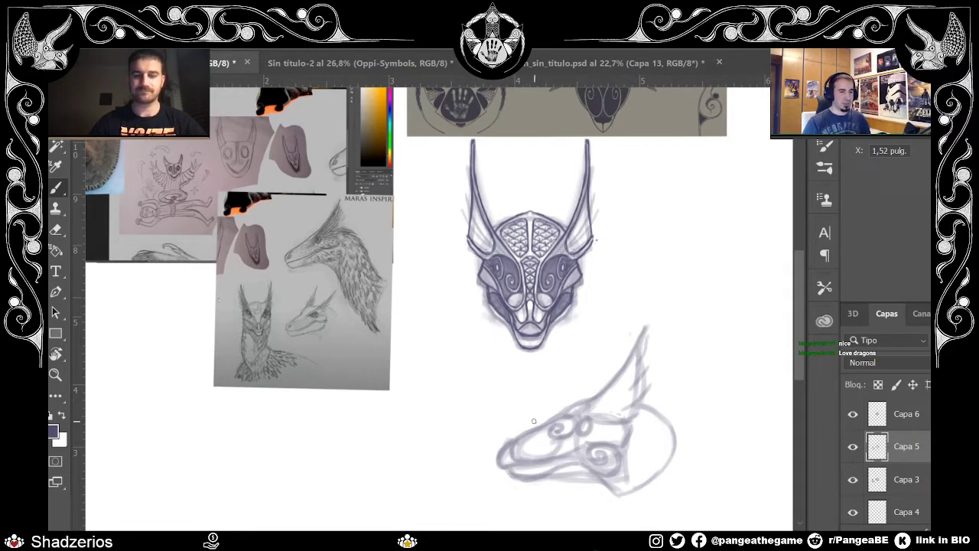
Step: Clean up the snout tip and strengthen the outlines of the horn, the inner face panels and the lower jaw
key(e)
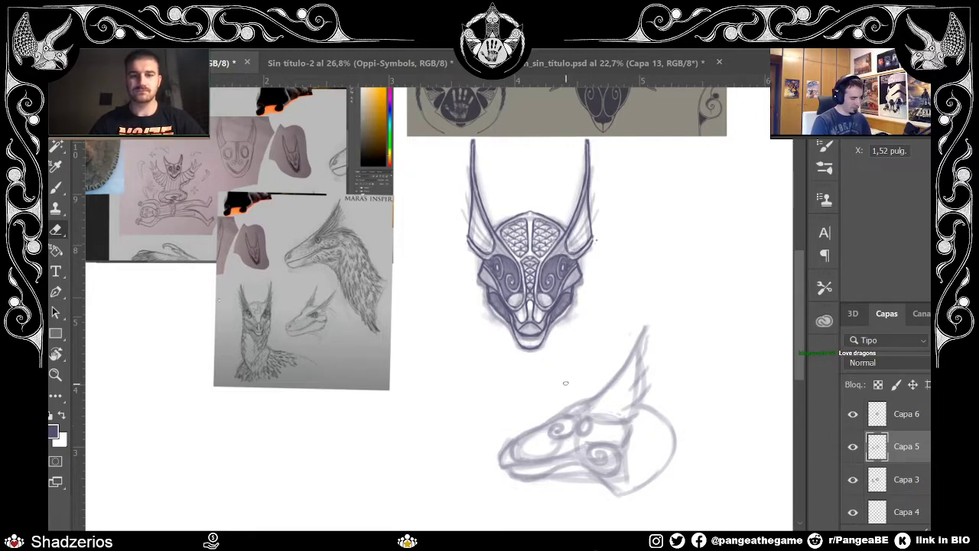
mouse_move(801, 327)
mouse_down()
mouse_move(801, 245)
mouse_move(806, 323)
mouse_up()
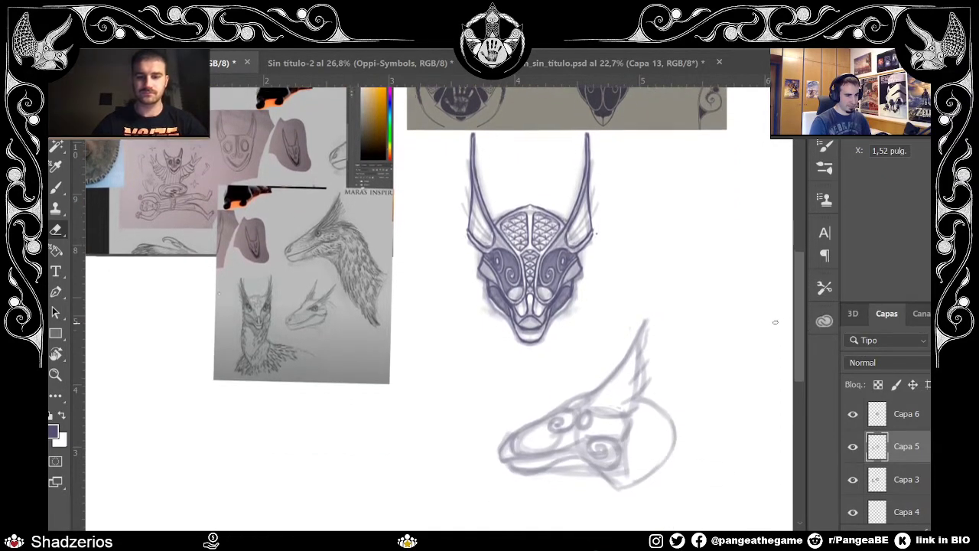
key(b)
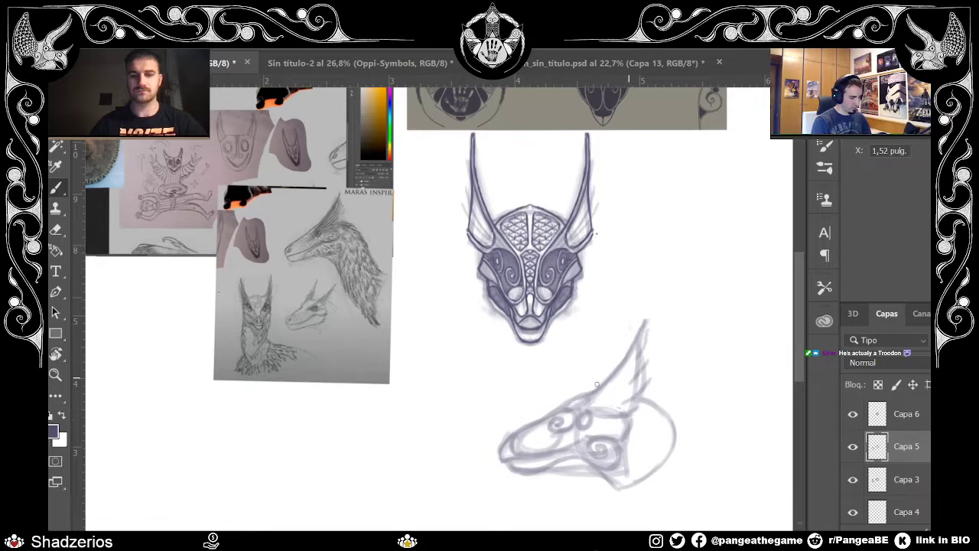
mouse_move(590, 397)
mouse_down()
mouse_move(619, 365)
mouse_move(640, 314)
mouse_move(648, 356)
mouse_move(645, 317)
mouse_move(625, 419)
mouse_up()
drag(644, 348, 640, 394)
drag(580, 411, 598, 393)
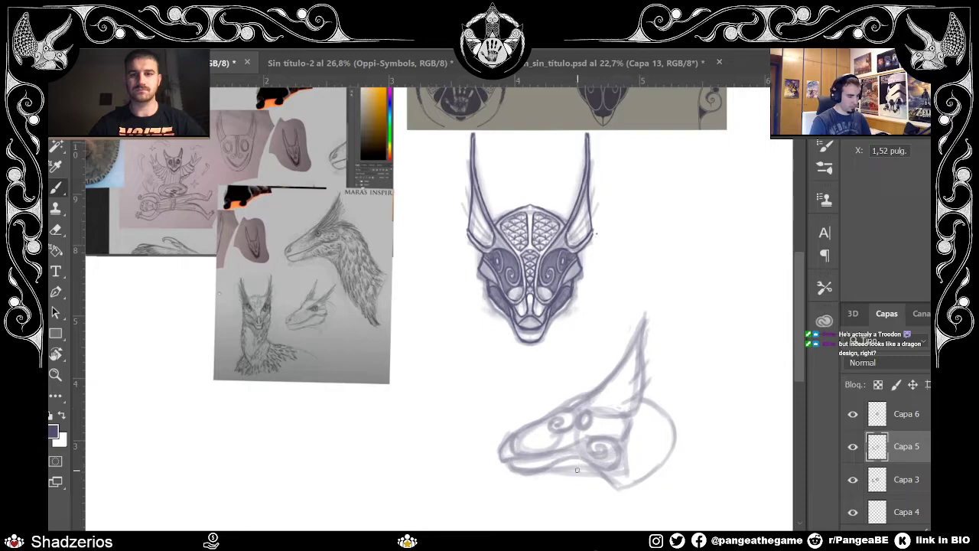
mouse_move(551, 470)
mouse_down()
mouse_move(623, 465)
mouse_move(574, 472)
mouse_move(616, 473)
mouse_up()
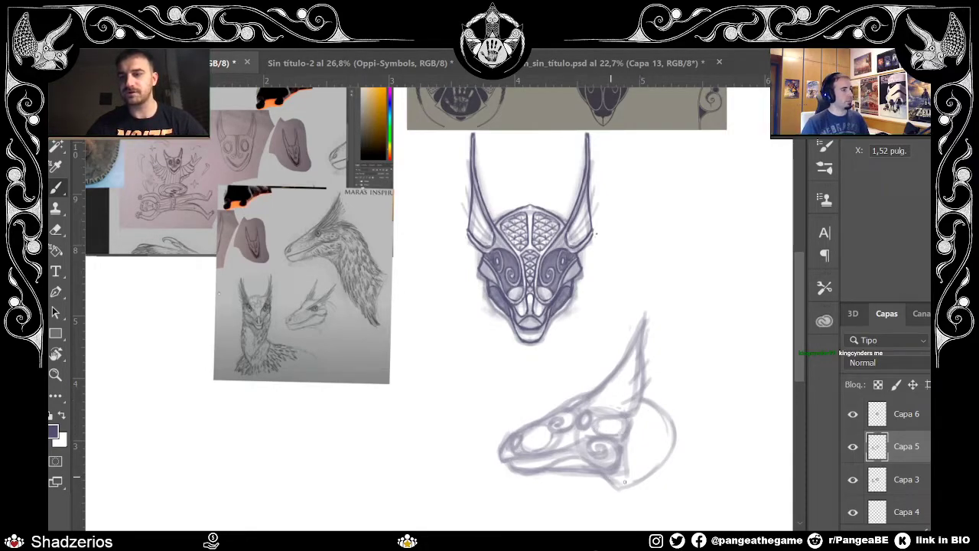
Step: Divide the back of the head into a lower oval and an upper curved panel, and extend the jaw's rear corner into a point
mouse_move(633, 479)
mouse_down()
mouse_move(632, 444)
mouse_move(633, 467)
mouse_up()
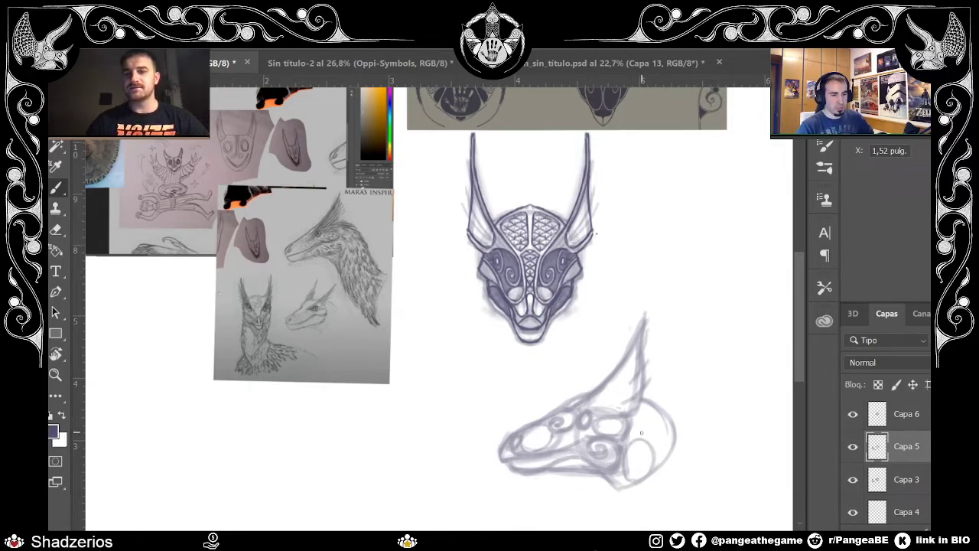
mouse_move(640, 430)
mouse_down()
mouse_move(661, 462)
mouse_move(659, 401)
mouse_up()
drag(610, 483, 635, 492)
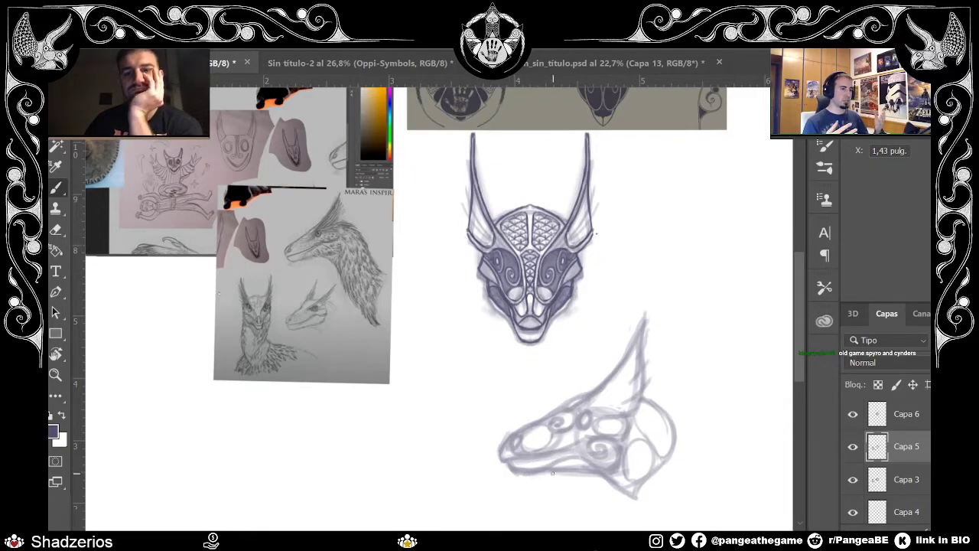
key(e)
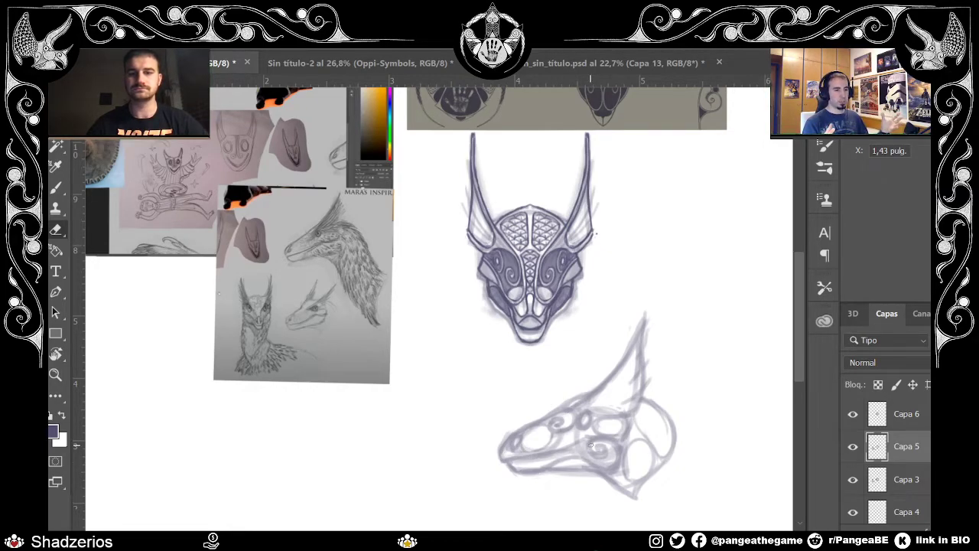
Step: Strengthen the side-view sketch's mouth line just in front of the cheek spiral
key(b)
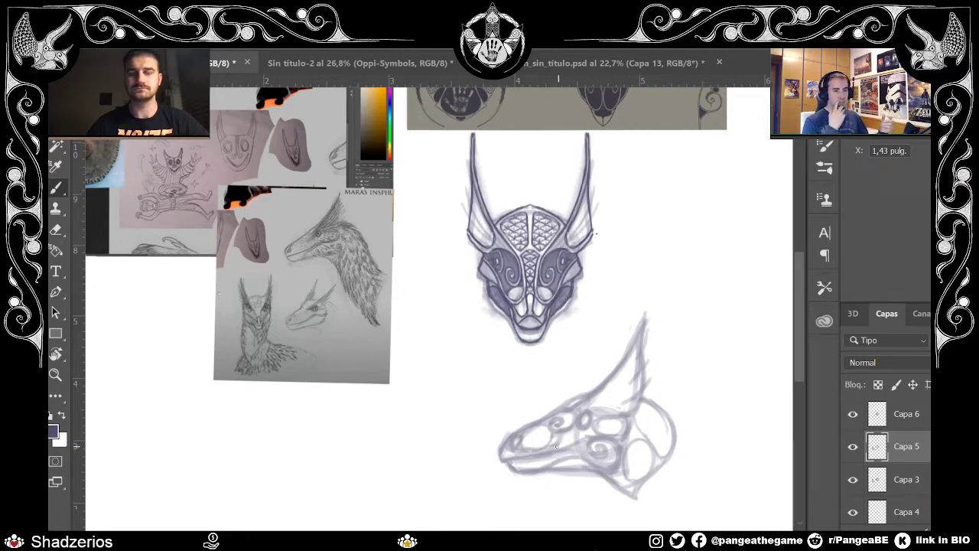
drag(557, 447, 582, 436)
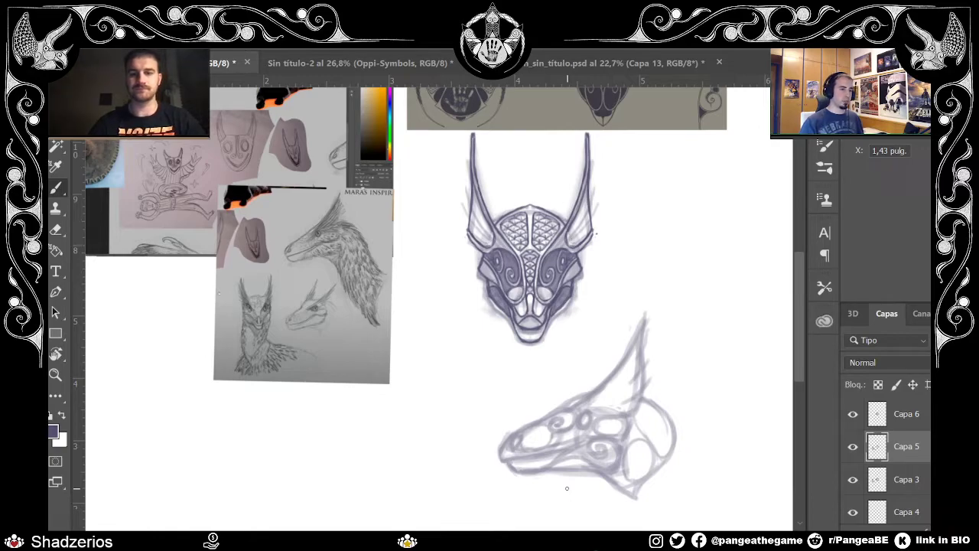
scroll(796, 298, down, 2)
scroll(802, 278, up, 2)
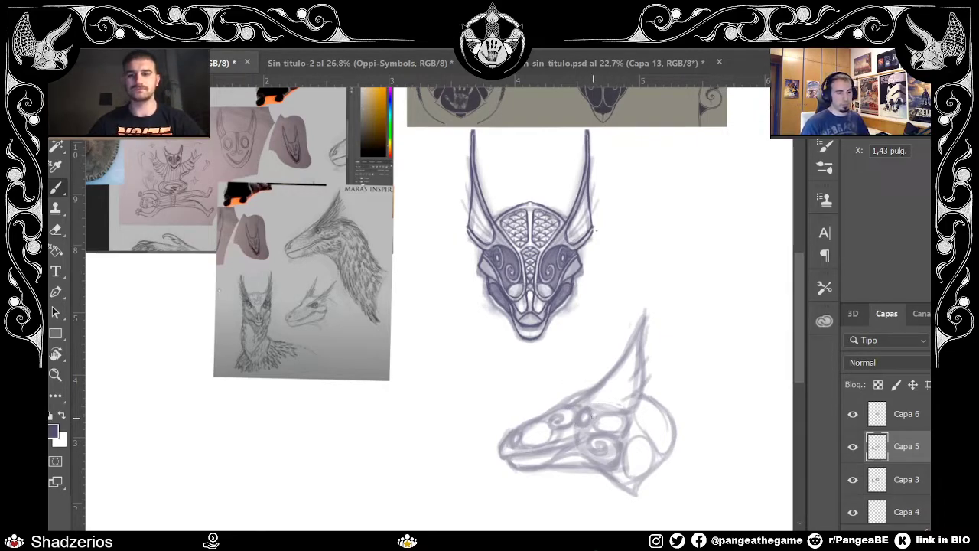
Step: On layer Capa 6, ink a ringed eye with a pupil, framed by curved brow and socket lines running toward the snout and cheek
key(alt+bracketright)
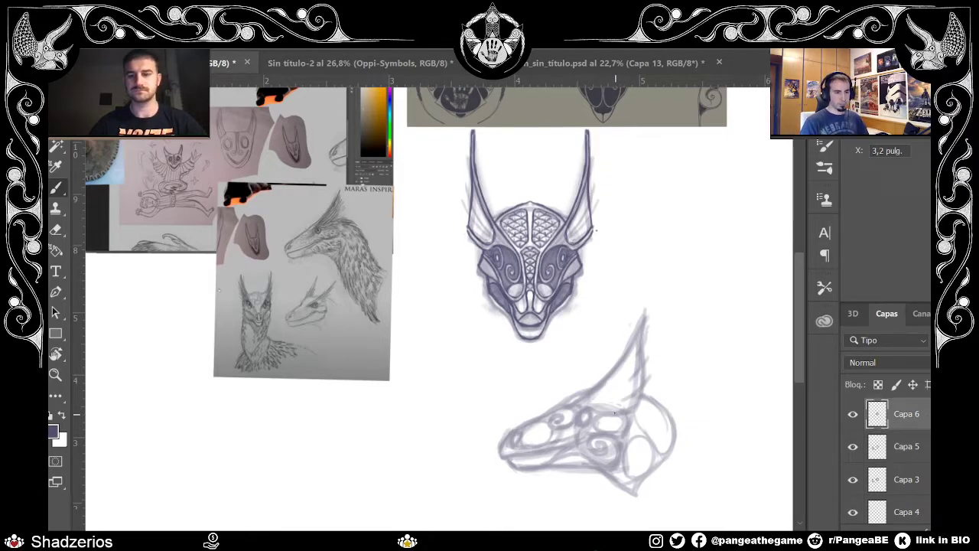
scroll(614, 413, up, 6)
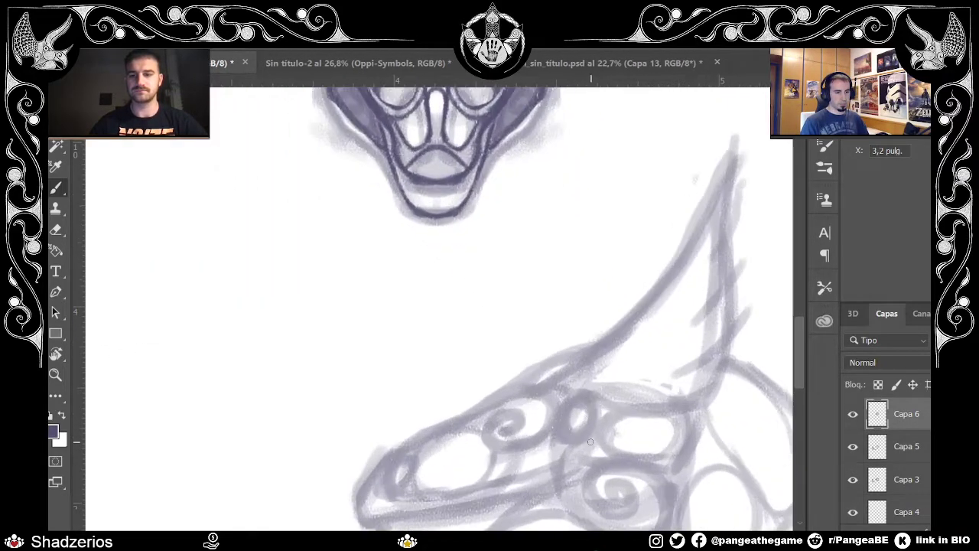
mouse_move(577, 440)
mouse_down()
mouse_move(568, 400)
mouse_move(598, 425)
mouse_move(561, 417)
mouse_move(595, 413)
mouse_move(580, 416)
mouse_up()
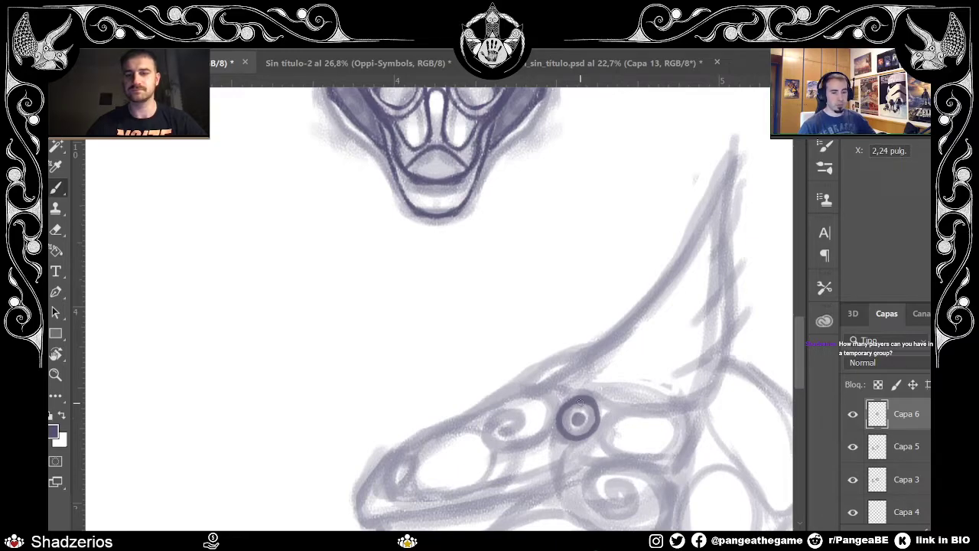
mouse_move(521, 397)
mouse_down()
mouse_move(549, 405)
mouse_move(556, 492)
mouse_move(573, 449)
mouse_move(630, 423)
mouse_up()
drag(588, 392, 629, 413)
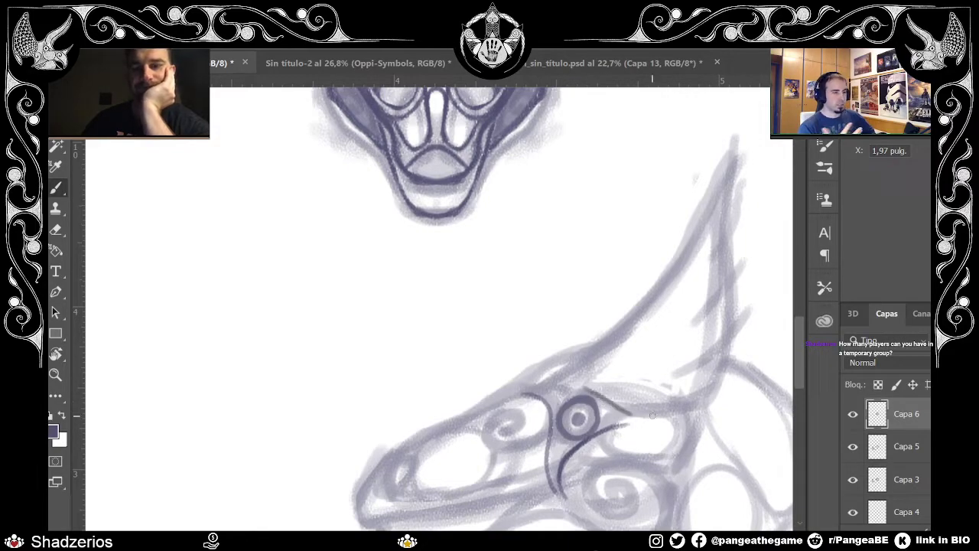
mouse_move(486, 399)
mouse_down()
mouse_move(571, 389)
mouse_move(527, 389)
mouse_move(595, 396)
mouse_move(544, 388)
mouse_move(586, 387)
mouse_up()
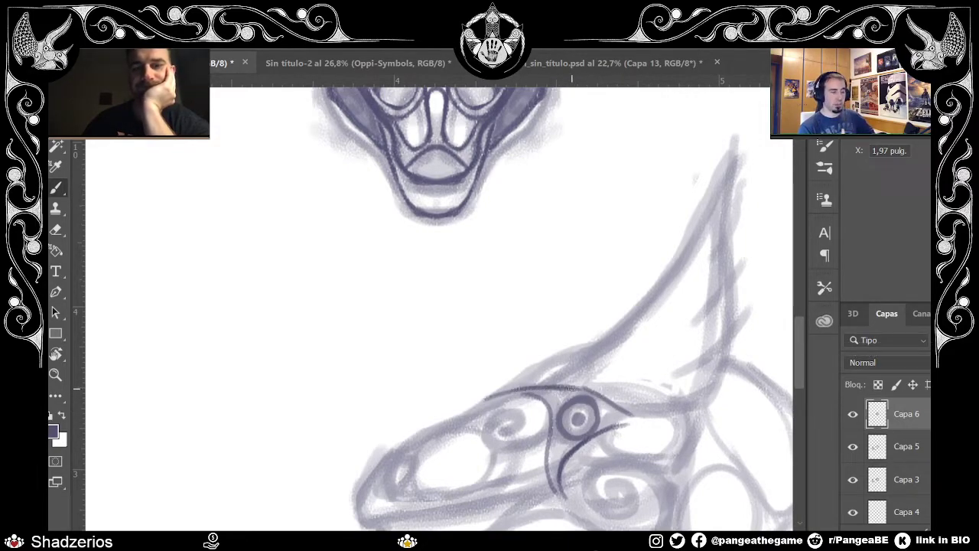
drag(611, 426, 678, 417)
drag(580, 424, 599, 422)
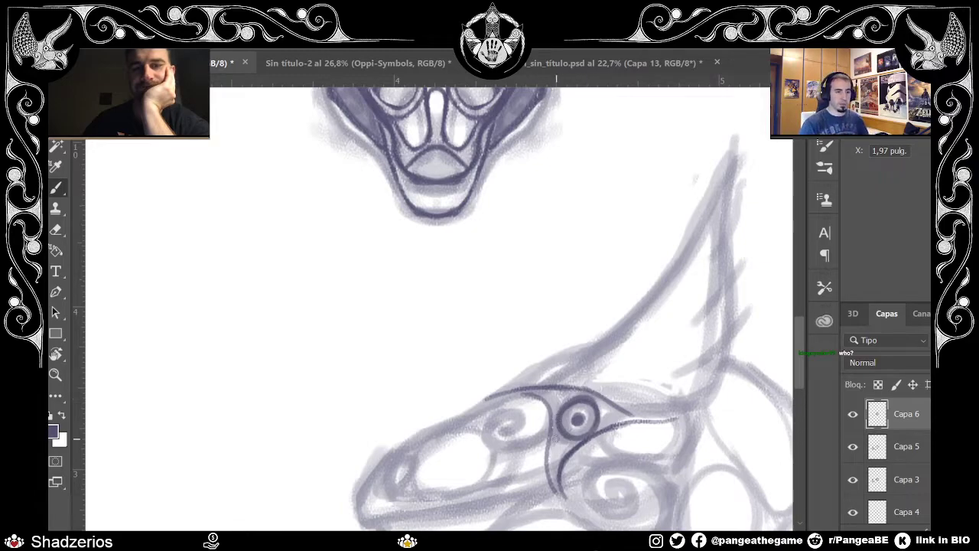
Step: Erase the eye's ring, redraw it as a double oval, and remove the pupil
key(e)
mouse_move(570, 435)
mouse_down()
mouse_move(575, 397)
mouse_move(597, 415)
mouse_move(594, 430)
mouse_move(569, 433)
mouse_move(604, 390)
mouse_move(582, 423)
mouse_move(580, 435)
mouse_move(594, 437)
mouse_move(572, 443)
mouse_move(578, 438)
mouse_move(563, 429)
mouse_move(589, 414)
mouse_move(580, 401)
mouse_move(589, 430)
mouse_up()
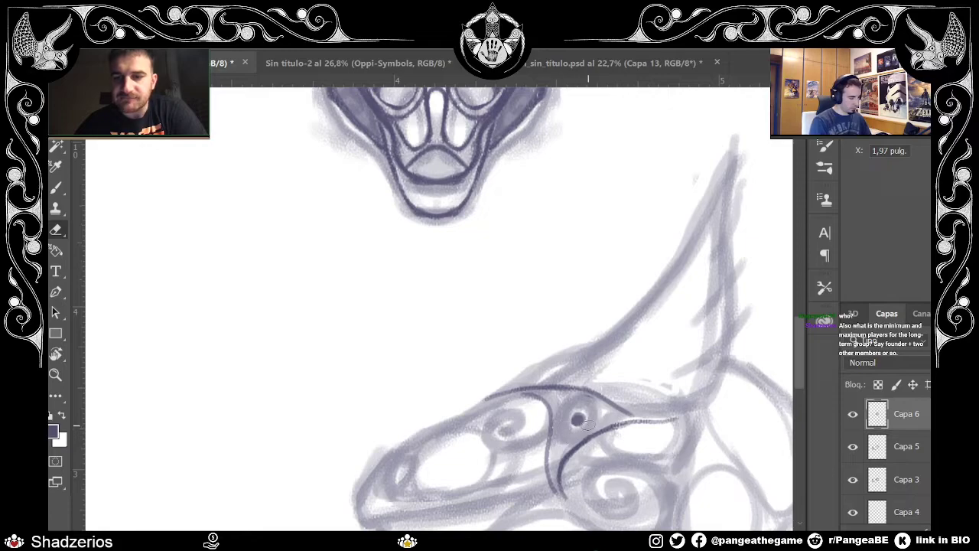
key(b)
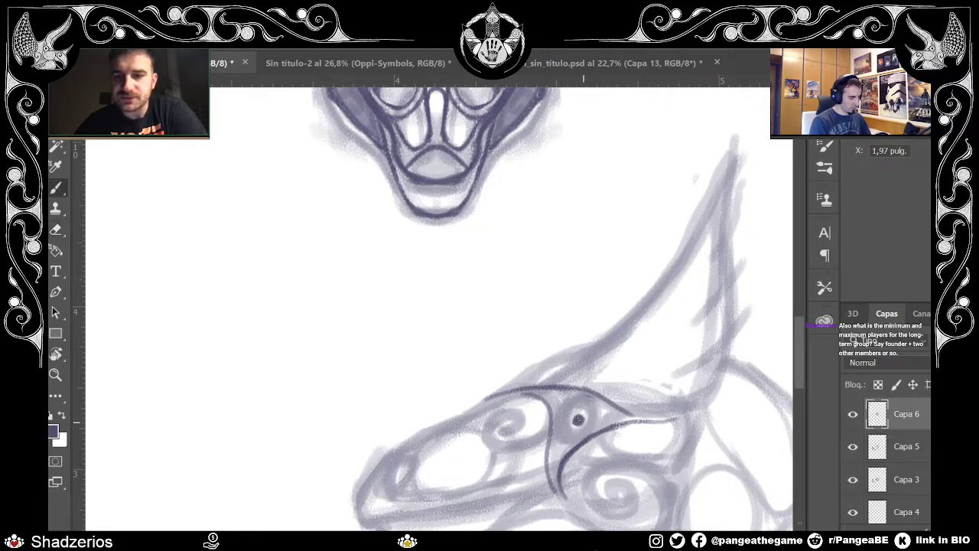
mouse_move(557, 430)
mouse_down()
mouse_move(572, 397)
mouse_move(590, 395)
mouse_move(592, 433)
mouse_up()
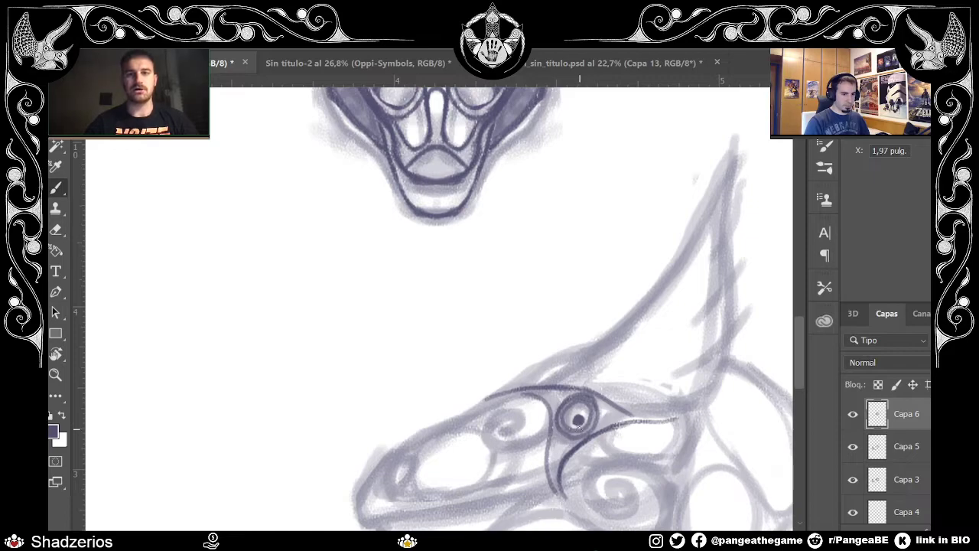
key(e)
drag(579, 417, 575, 425)
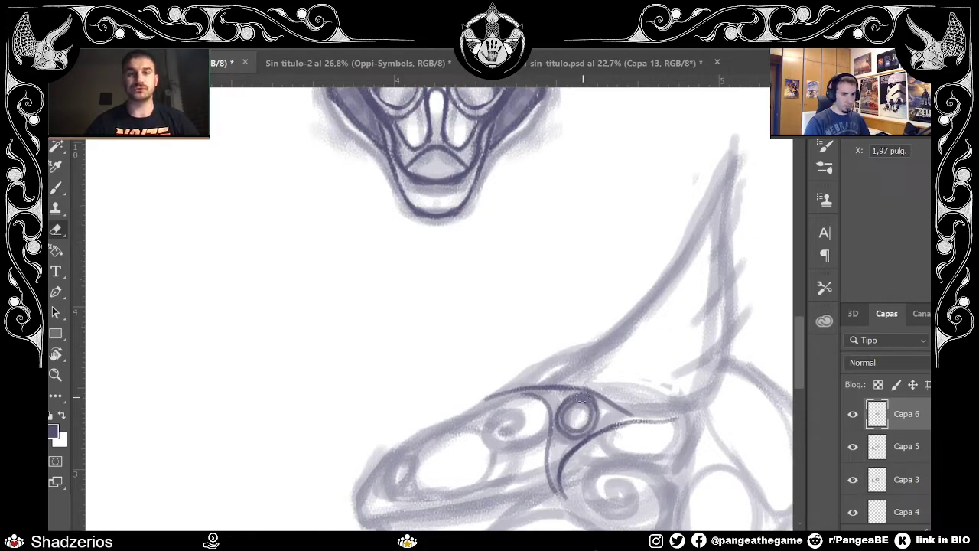
key(b)
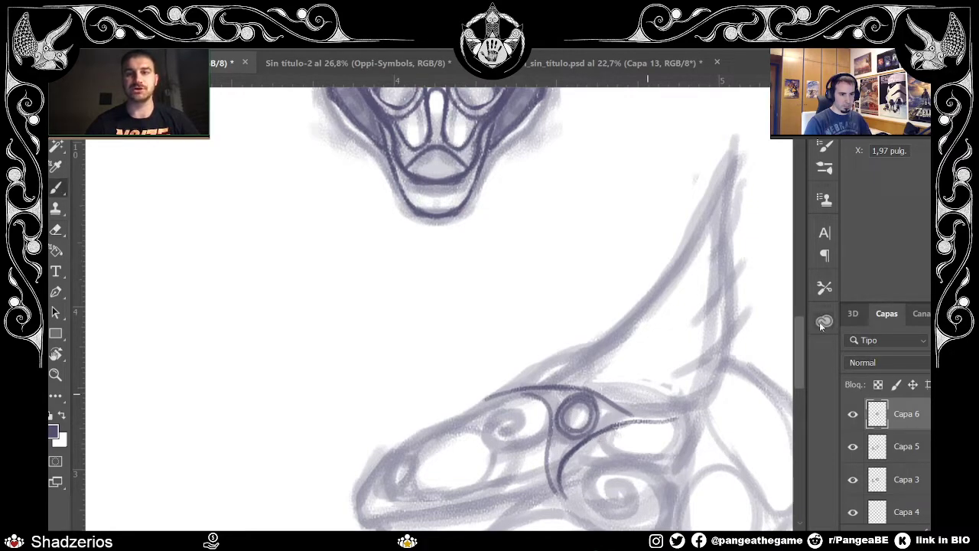
Step: Ink the forehead contour above the eye, from the middle of the snout back to the horn's base
scroll(799, 364, down, 3)
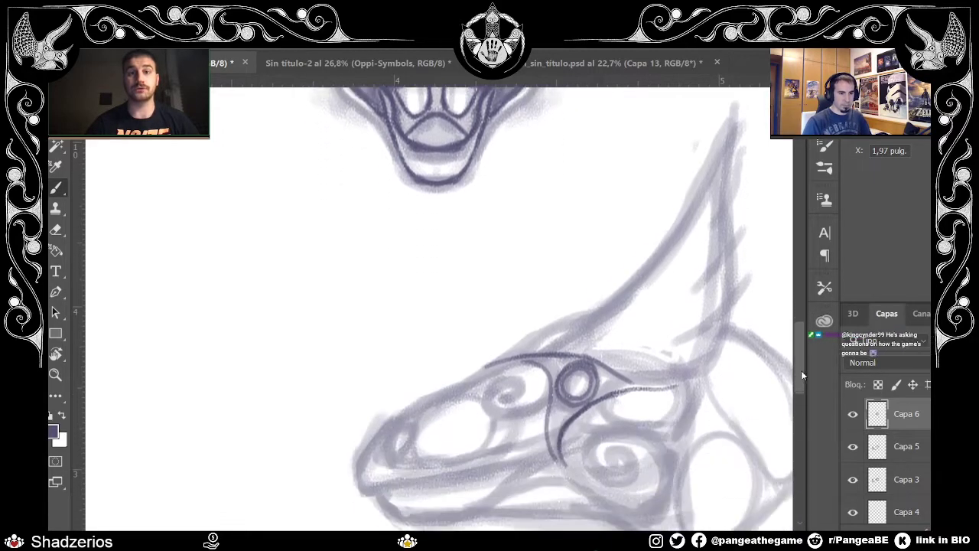
mouse_move(528, 323)
mouse_down()
mouse_move(456, 351)
mouse_move(487, 326)
mouse_up()
drag(447, 350, 593, 274)
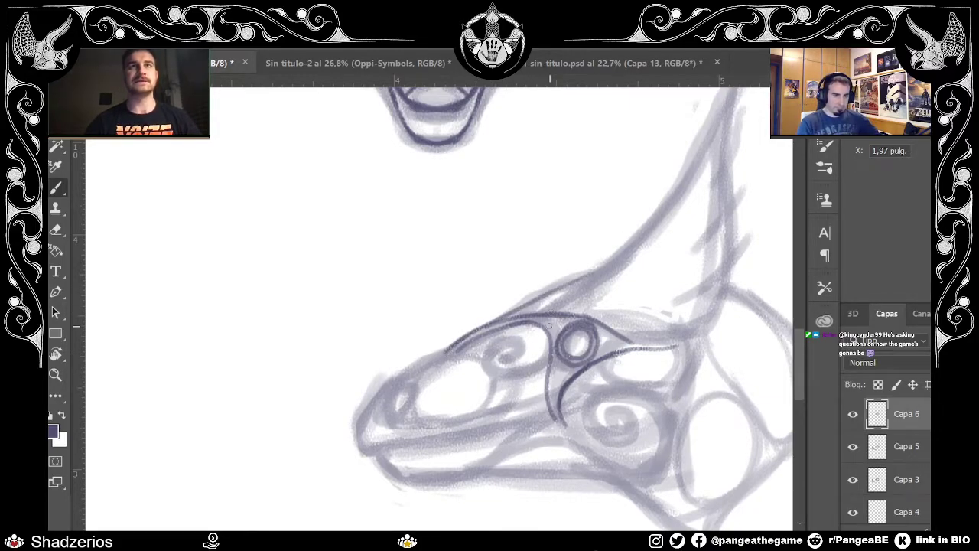
mouse_move(521, 368)
mouse_down()
mouse_move(499, 348)
mouse_move(498, 357)
mouse_move(508, 361)
mouse_move(523, 341)
mouse_move(497, 337)
mouse_move(490, 373)
mouse_move(533, 370)
mouse_move(505, 375)
mouse_up()
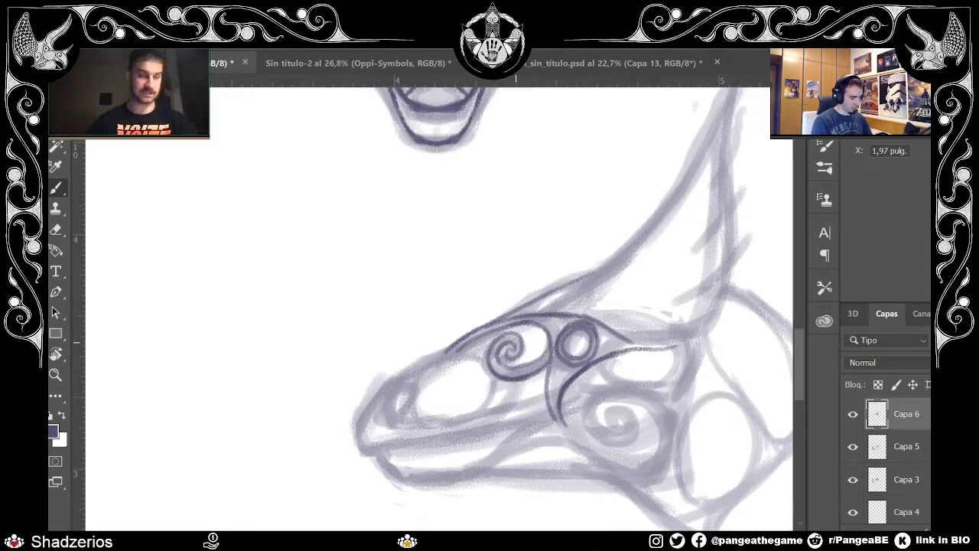
key(e)
mouse_move(537, 357)
mouse_down()
mouse_move(520, 389)
mouse_move(530, 349)
mouse_move(518, 371)
mouse_move(503, 374)
mouse_move(496, 341)
mouse_move(526, 347)
mouse_move(517, 385)
mouse_up()
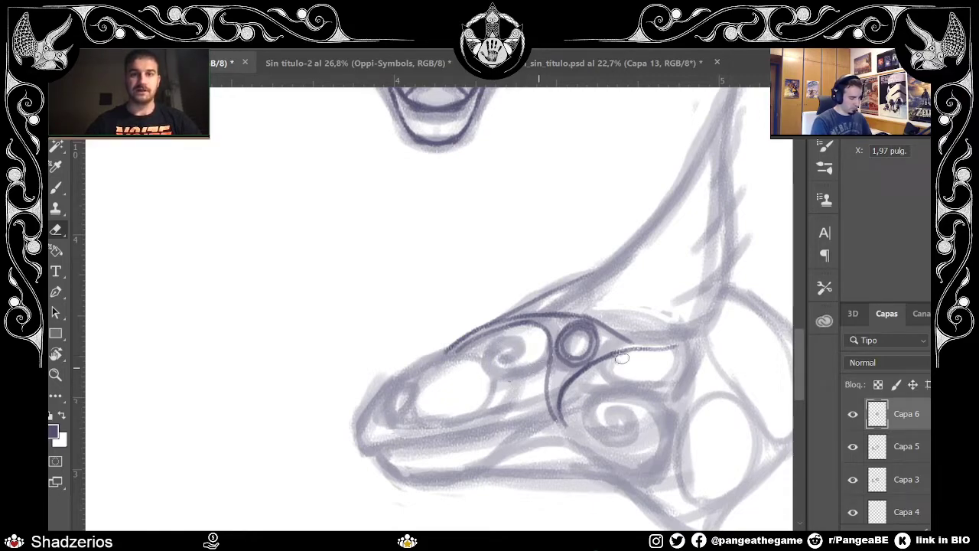
Step: Ink the snout's upper edge forward from the forehead and curve the inner panel's front edge down beside it
key(b)
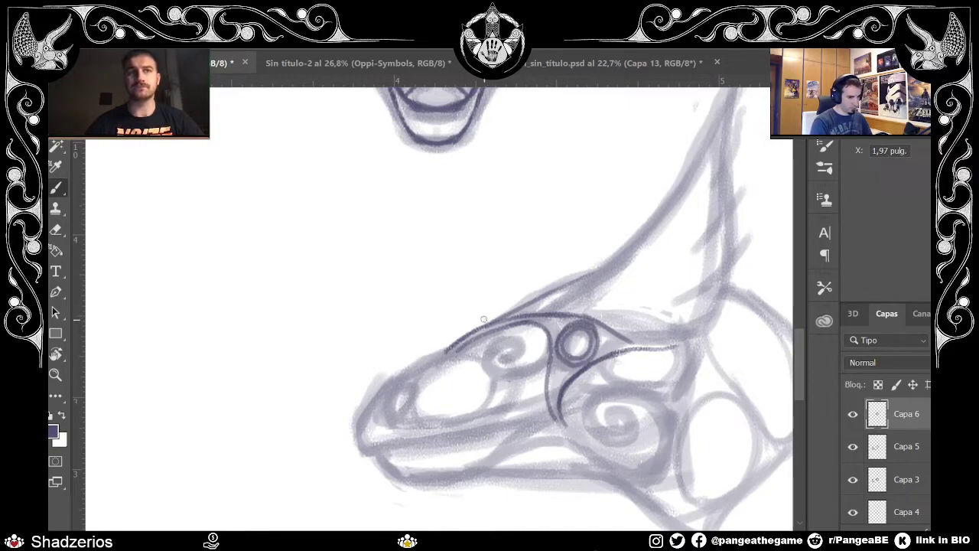
drag(404, 377, 447, 351)
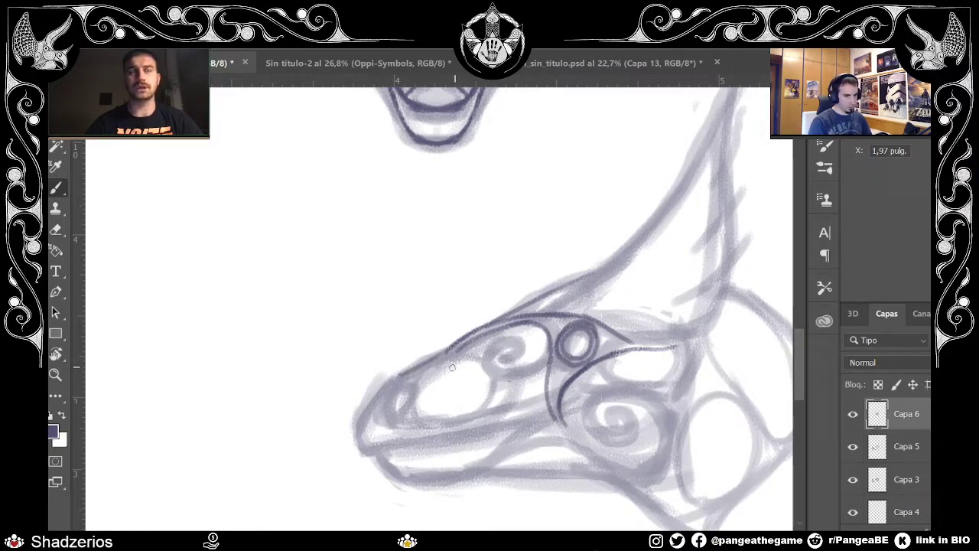
mouse_move(386, 426)
mouse_down()
mouse_move(398, 385)
mouse_move(469, 342)
mouse_up()
drag(405, 374, 459, 337)
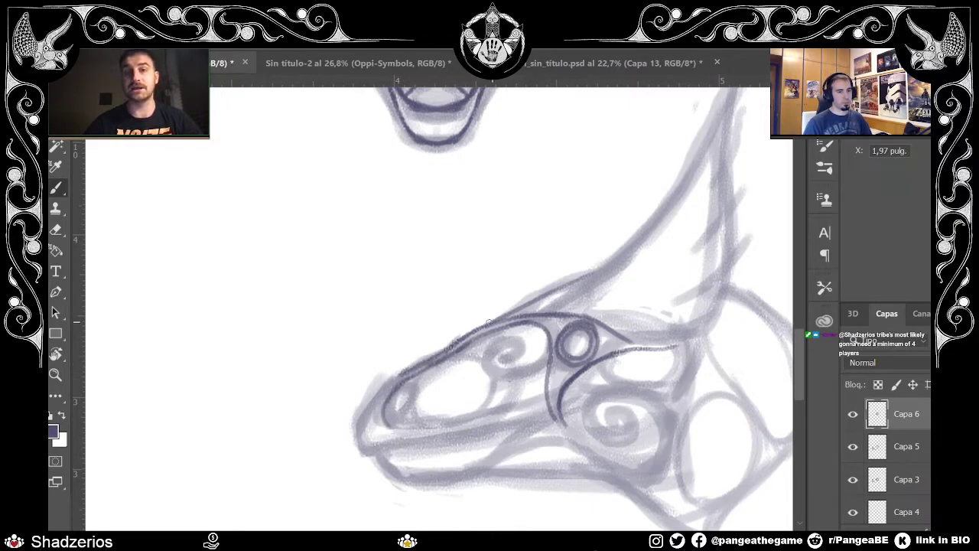
drag(392, 384, 435, 354)
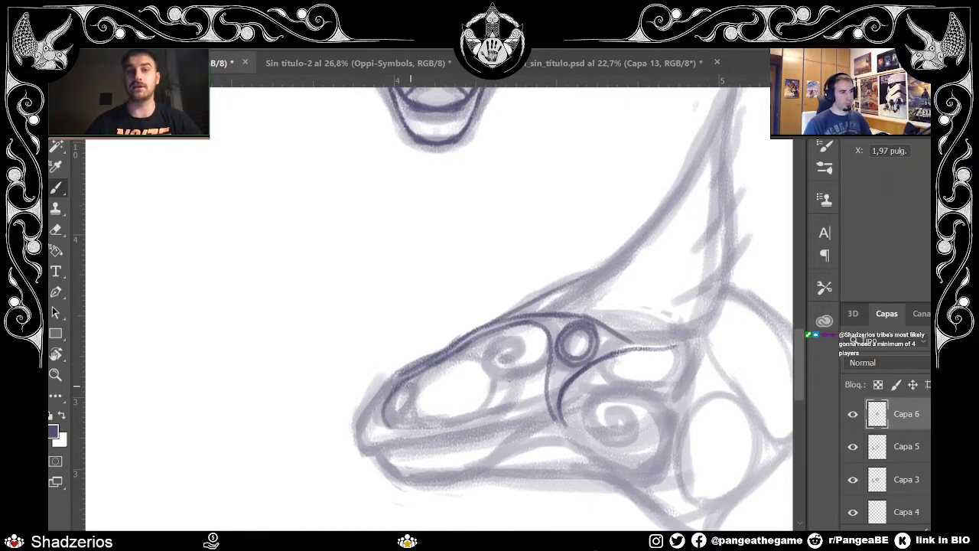
key(e)
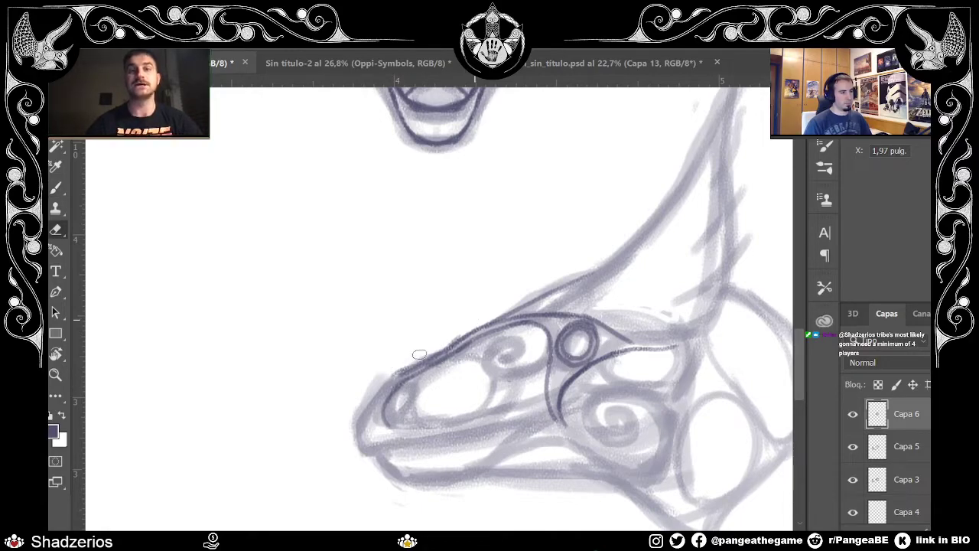
key(b)
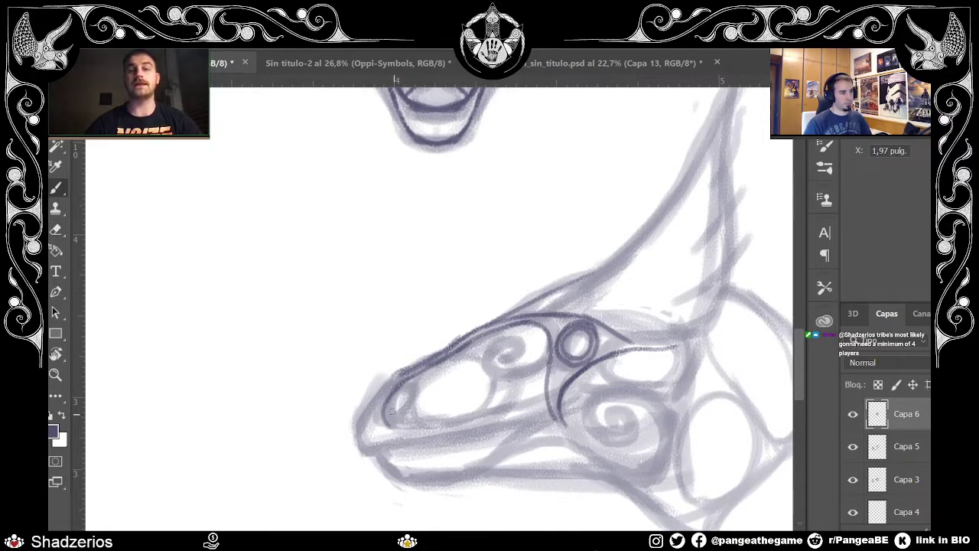
Step: Outline the snout tip, the large oval snout panel and the upper mouth line, with a small curved panel behind the oval
mouse_move(358, 453)
mouse_down()
mouse_move(374, 398)
mouse_move(355, 427)
mouse_move(392, 379)
mouse_move(474, 324)
mouse_move(423, 402)
mouse_move(373, 403)
mouse_move(445, 427)
mouse_move(486, 365)
mouse_up()
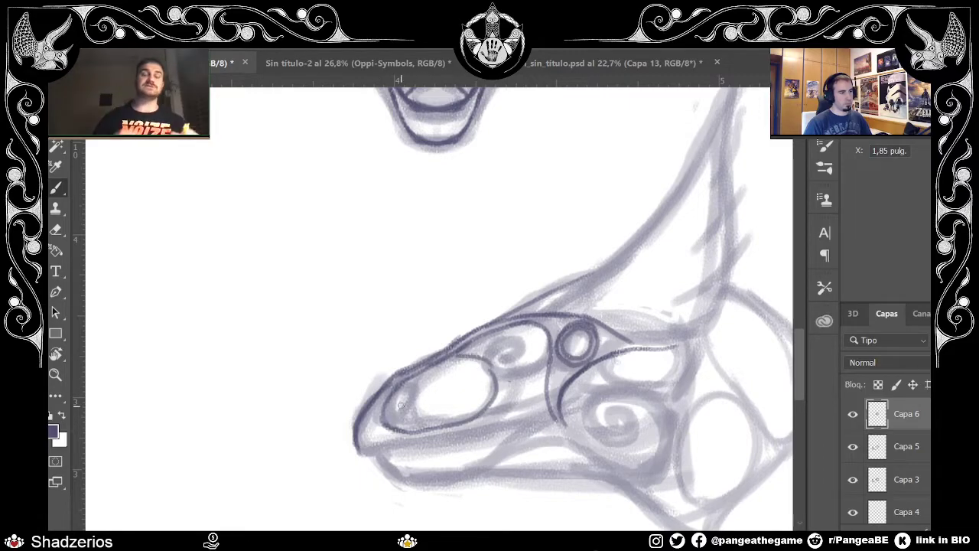
mouse_move(356, 430)
mouse_down()
mouse_move(388, 450)
mouse_move(366, 459)
mouse_move(418, 447)
mouse_move(409, 461)
mouse_move(364, 458)
mouse_move(513, 440)
mouse_move(385, 451)
mouse_move(499, 429)
mouse_up()
mouse_move(428, 446)
mouse_down()
mouse_move(511, 433)
mouse_move(546, 407)
mouse_move(499, 420)
mouse_up()
mouse_move(507, 378)
mouse_down()
mouse_move(497, 410)
mouse_move(540, 404)
mouse_up()
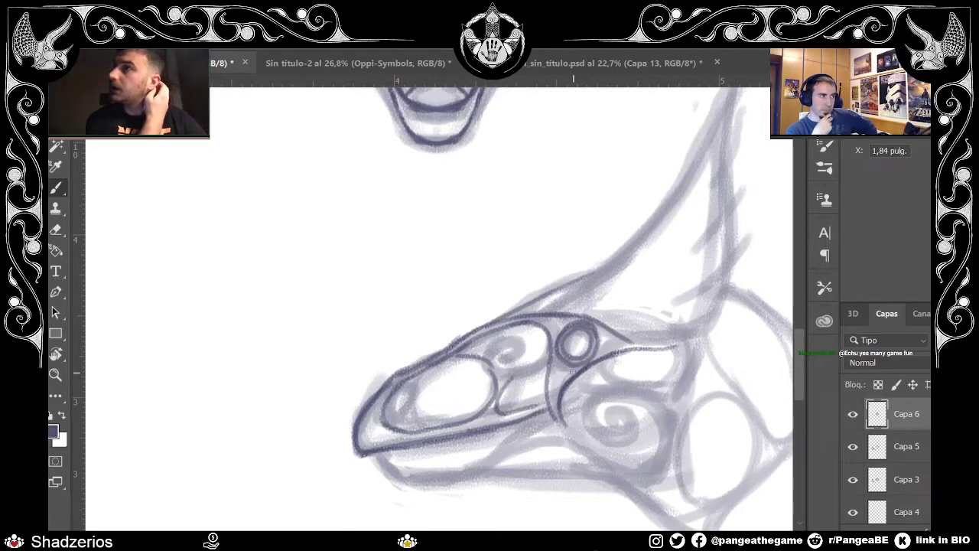
Step: Draw small inner triangles in the three corners of the frame around the eye
scroll(624, 391, down, 6)
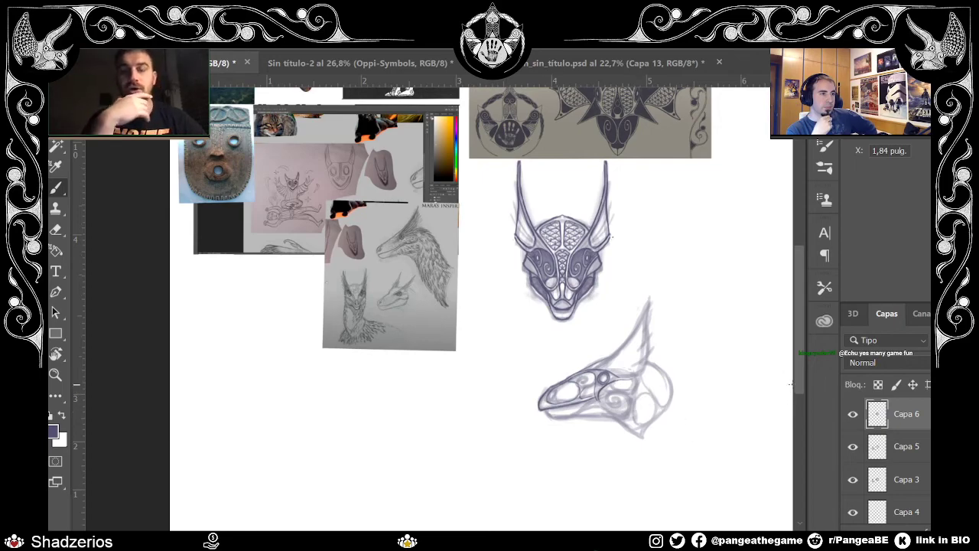
mouse_move(801, 369)
mouse_down()
mouse_move(803, 316)
mouse_move(798, 353)
mouse_up()
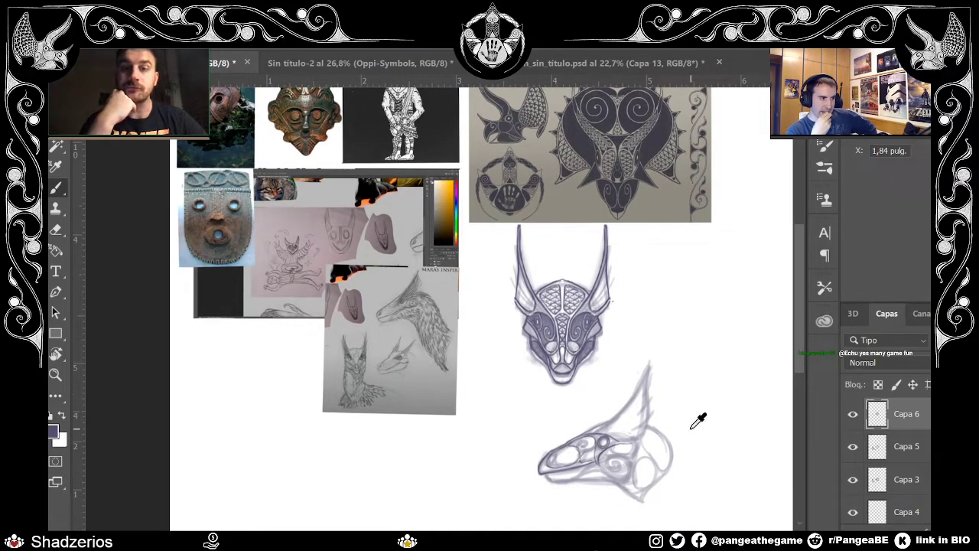
scroll(589, 455, up, 5)
mouse_move(551, 432)
mouse_down()
mouse_move(548, 457)
mouse_move(555, 420)
mouse_move(572, 422)
mouse_up()
mouse_move(611, 389)
mouse_down()
mouse_move(630, 400)
mouse_move(613, 403)
mouse_move(630, 391)
mouse_move(614, 370)
mouse_up()
mouse_move(553, 384)
mouse_down()
mouse_move(548, 363)
mouse_move(568, 362)
mouse_up()
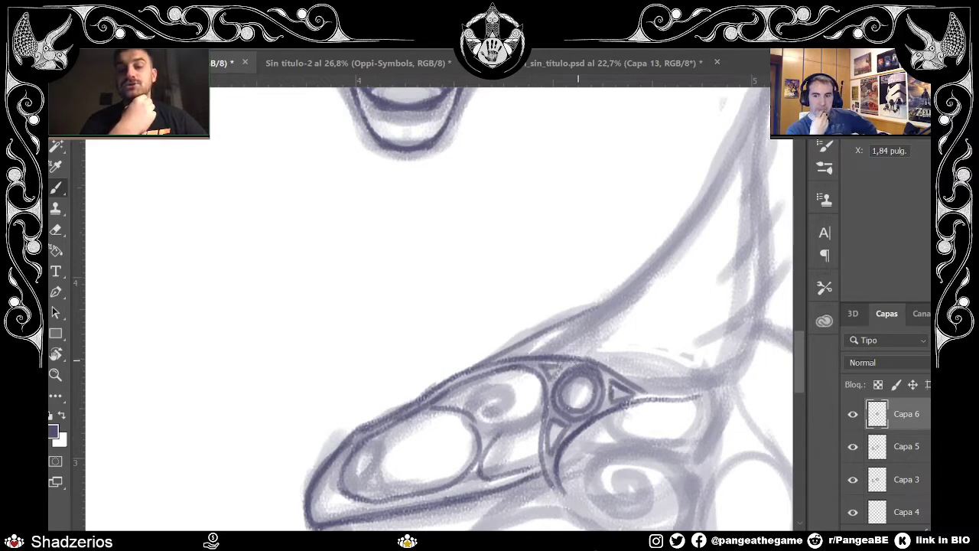
Step: Ink the horn's curved front edge, its straight rear edge and its base line running back from the eye
scroll(578, 358, down, 2)
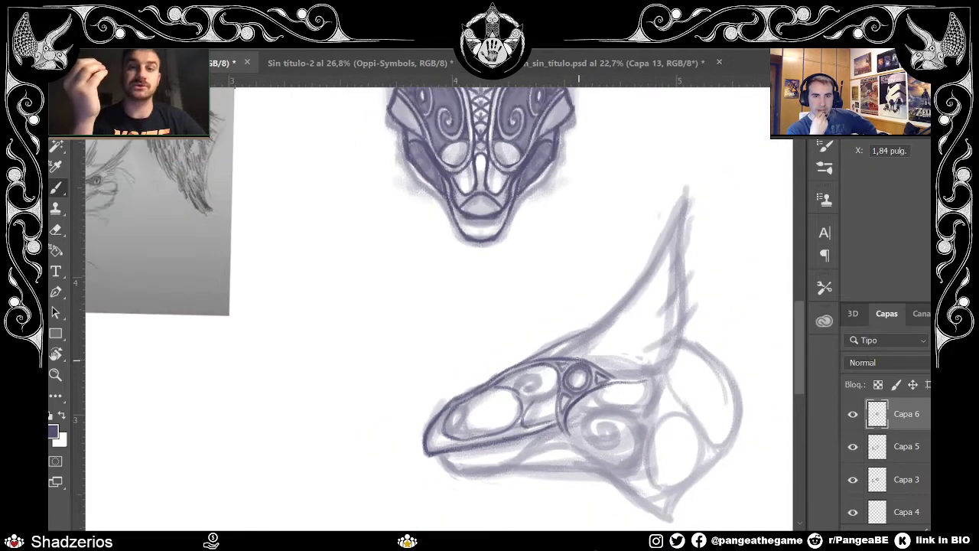
drag(535, 358, 605, 320)
mouse_move(641, 280)
mouse_down()
mouse_move(610, 308)
mouse_move(655, 268)
mouse_up()
mouse_move(627, 307)
mouse_down()
mouse_move(684, 193)
mouse_move(689, 264)
mouse_up()
drag(685, 207, 684, 354)
mouse_move(604, 384)
mouse_down()
mouse_move(669, 385)
mouse_move(655, 378)
mouse_move(690, 367)
mouse_move(619, 376)
mouse_move(686, 366)
mouse_up()
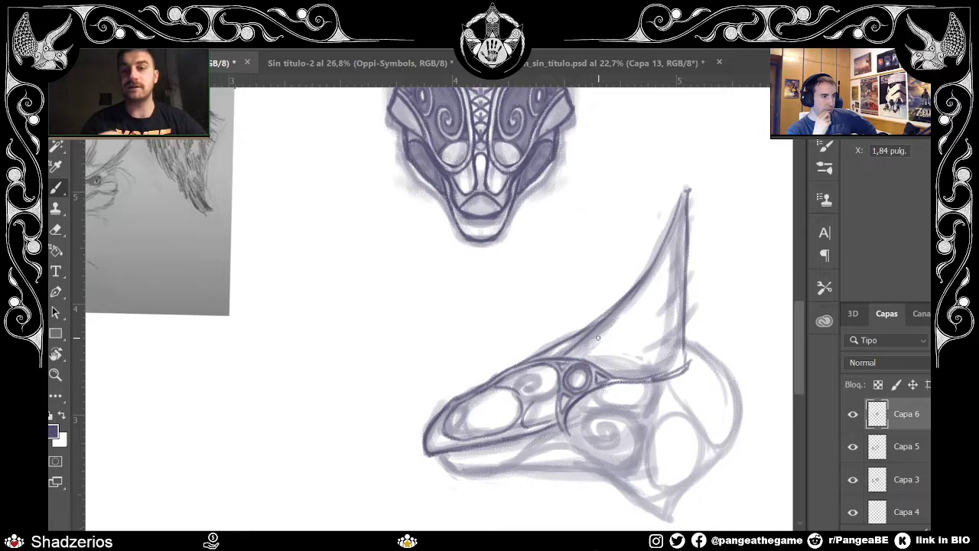
Step: Erase the extra forehead line and extend the horn's front edge down to the eye frame
key(e)
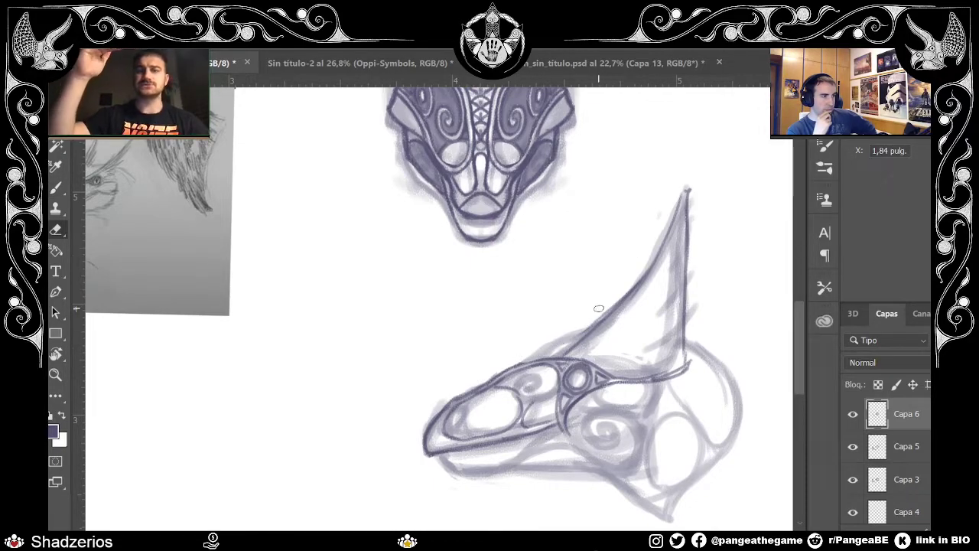
key(b)
drag(555, 355, 589, 327)
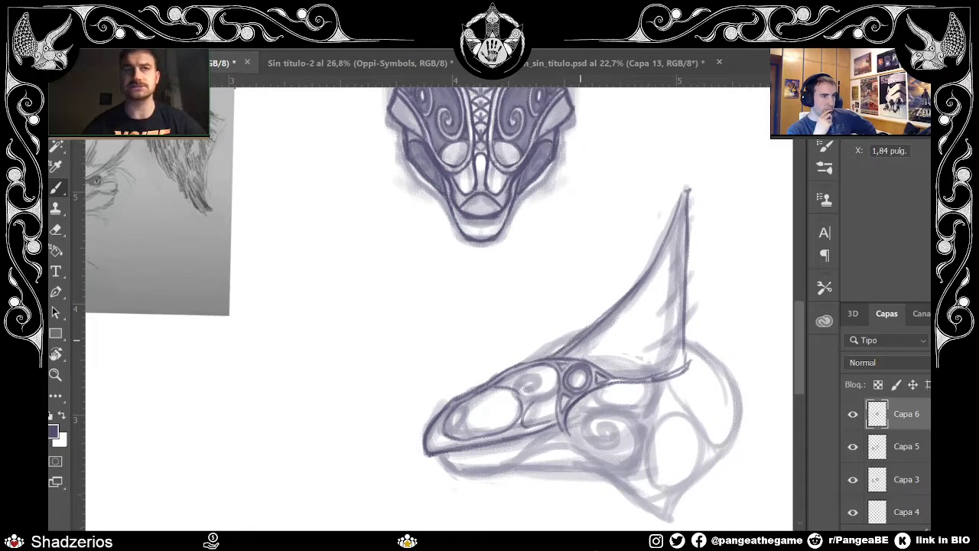
Step: Draw a small nostril oval inside the front end of the snout panel
drag(457, 429, 473, 408)
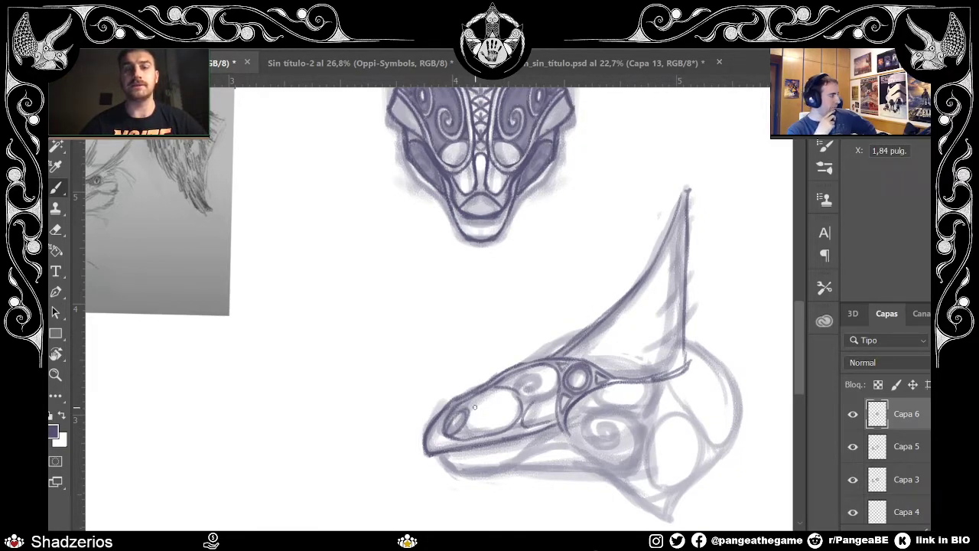
key(ctrl+z)
key(ctrl+shift+z)
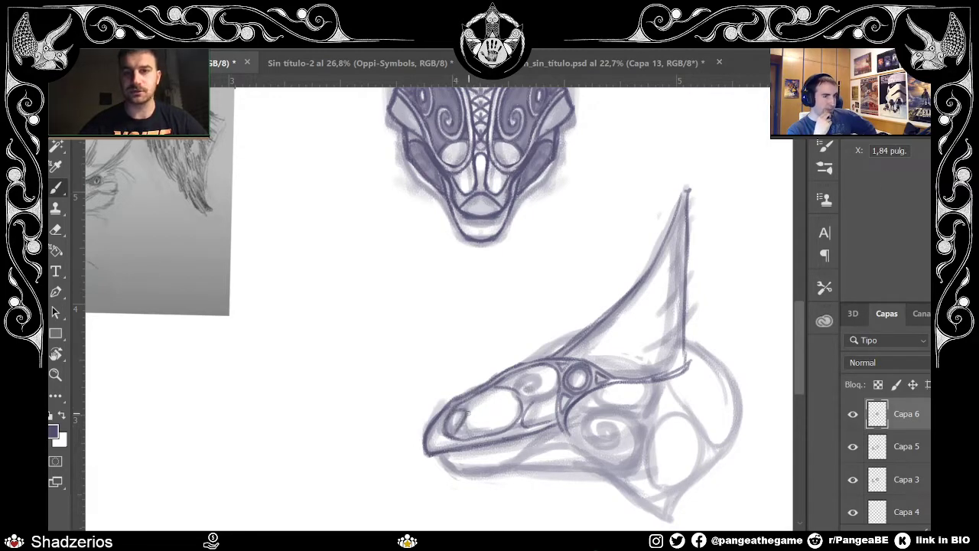
Step: Reshape the foot of the side-view horn's front edge into a rounded curl above the eye frame
scroll(799, 334, up, 3)
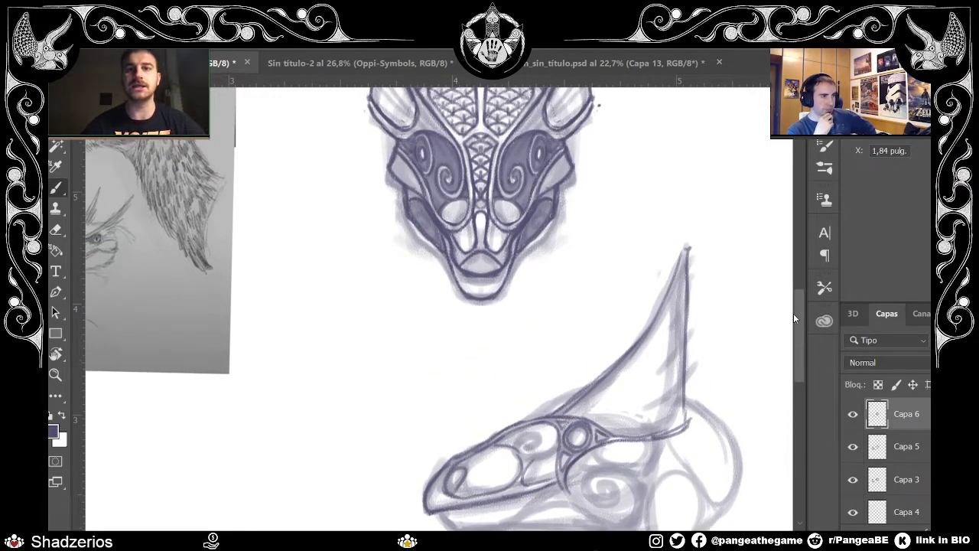
scroll(755, 169, down, 2)
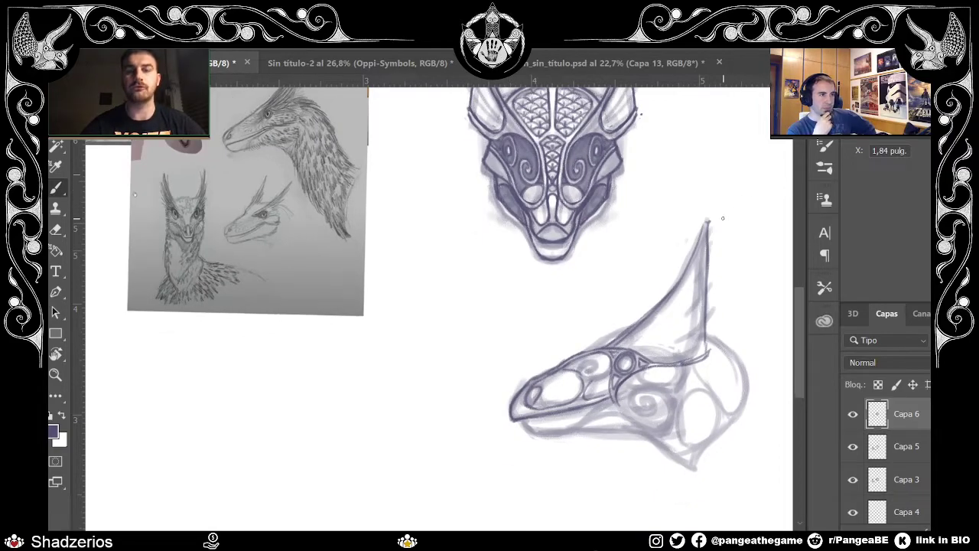
scroll(658, 375, up, 3)
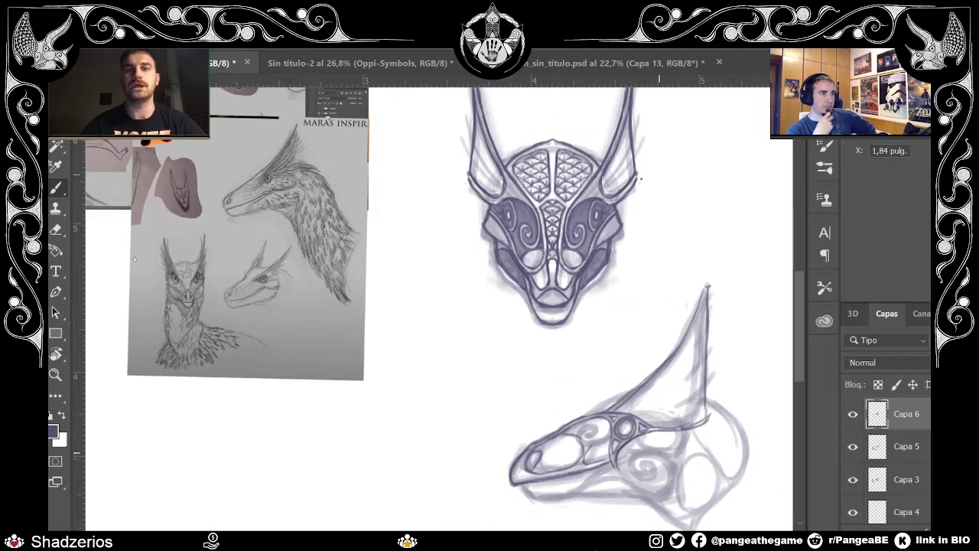
key(e)
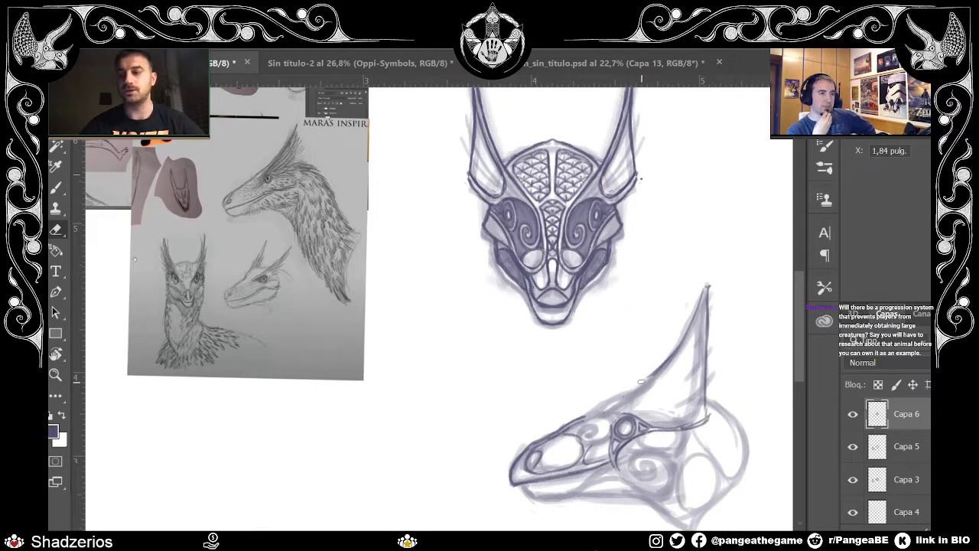
key(b)
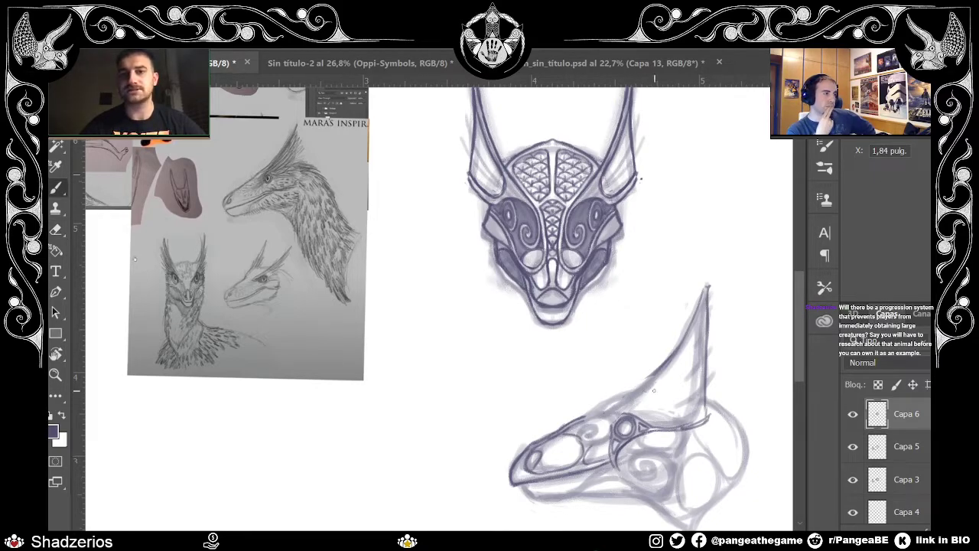
drag(661, 369, 598, 424)
key(ctrl+z)
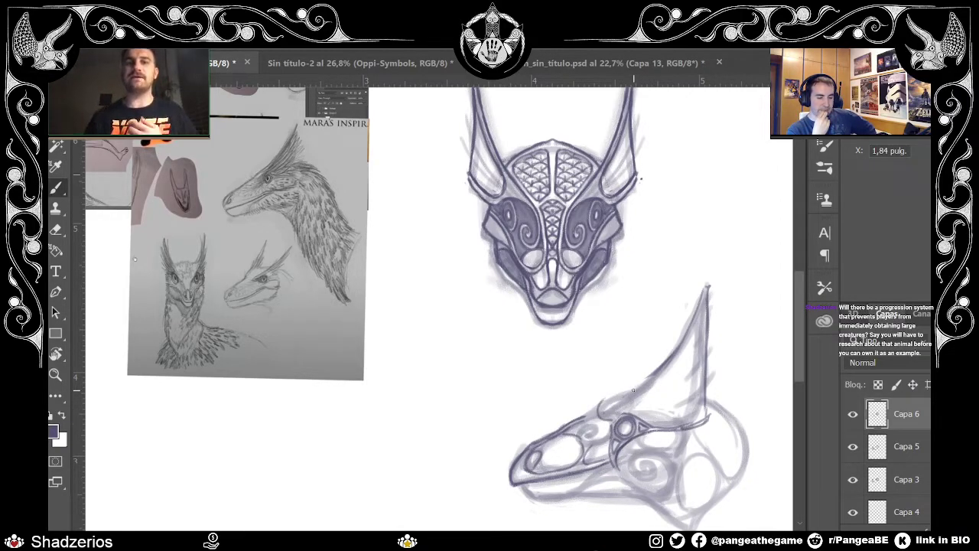
mouse_move(610, 413)
mouse_down()
mouse_move(603, 405)
mouse_move(667, 355)
mouse_up()
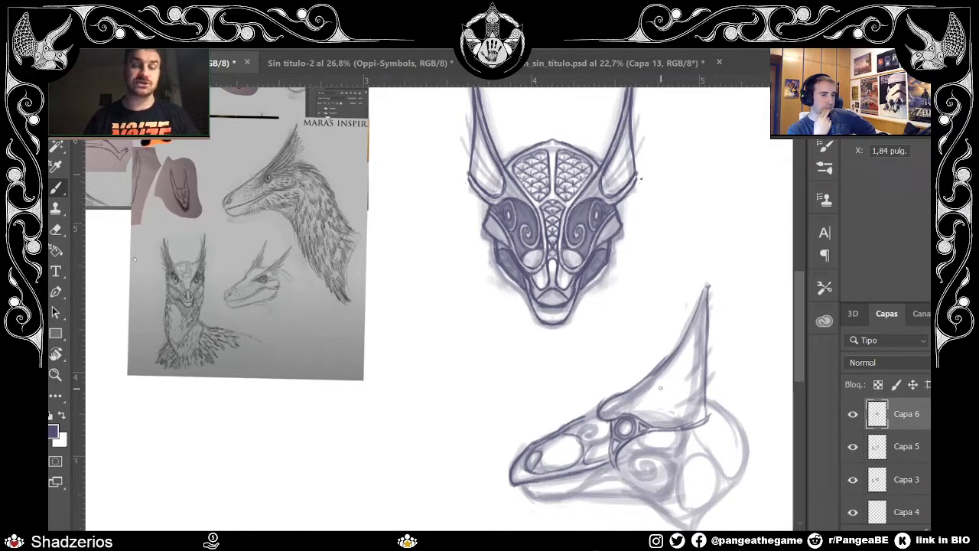
Step: Try a curved rear edge for the side-view horn, bulging backwards from its tip
drag(708, 414, 710, 335)
mouse_move(713, 281)
mouse_down()
mouse_move(721, 334)
mouse_move(701, 411)
mouse_up()
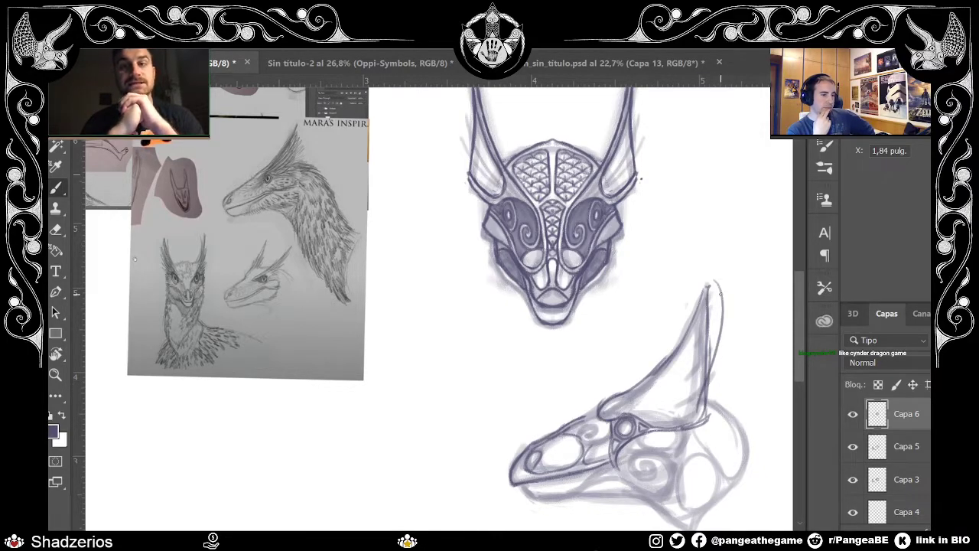
key(ctrl+z)
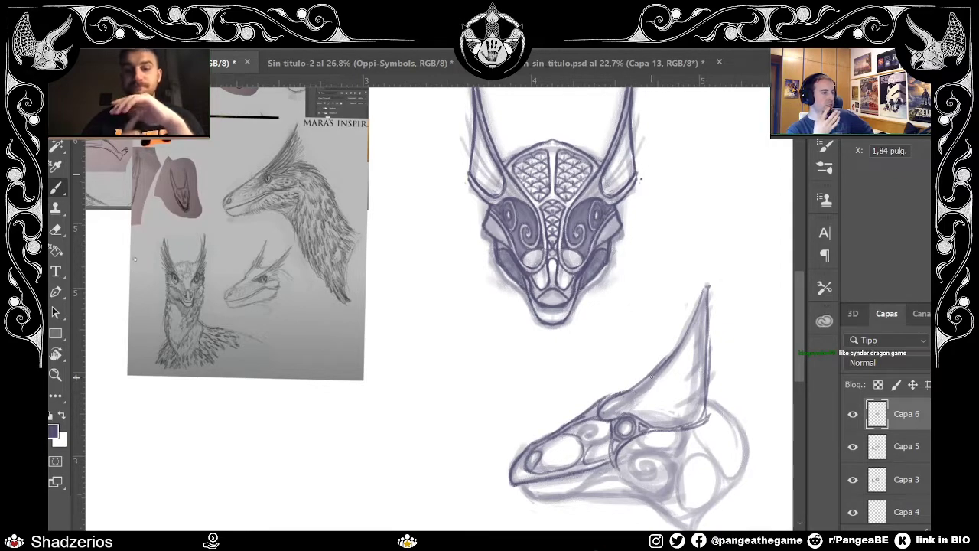
Step: Ink the lower jaw with its inner curve and a large spiral on the cheek of the side view
scroll(799, 373, down, 2)
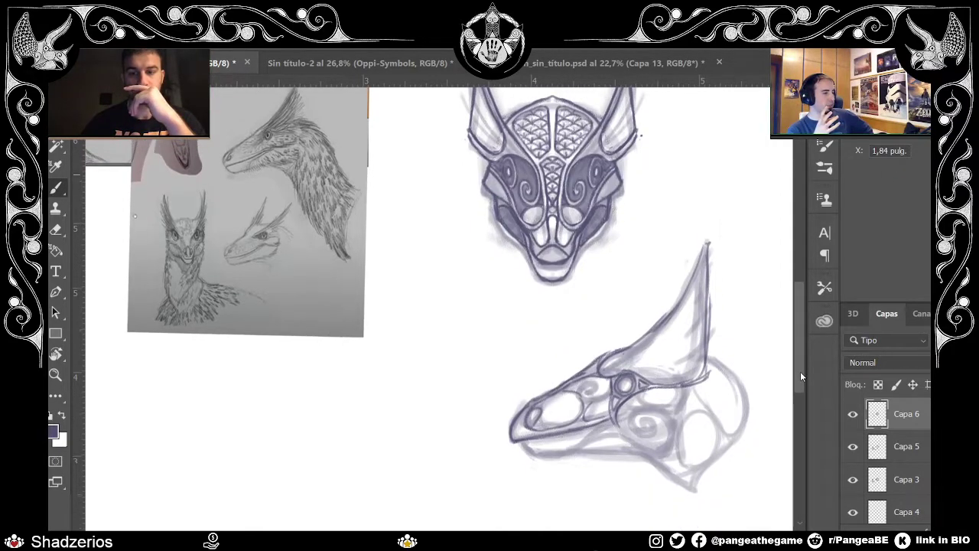
mouse_move(514, 449)
mouse_down()
mouse_move(575, 424)
mouse_move(601, 440)
mouse_move(547, 459)
mouse_move(604, 427)
mouse_move(578, 457)
mouse_move(606, 450)
mouse_move(592, 449)
mouse_move(644, 435)
mouse_move(656, 419)
mouse_move(592, 449)
mouse_move(655, 440)
mouse_move(623, 446)
mouse_move(650, 461)
mouse_move(667, 456)
mouse_move(675, 437)
mouse_move(658, 419)
mouse_move(632, 427)
mouse_move(644, 444)
mouse_move(655, 439)
mouse_move(641, 428)
mouse_move(675, 410)
mouse_move(653, 418)
mouse_move(677, 453)
mouse_up()
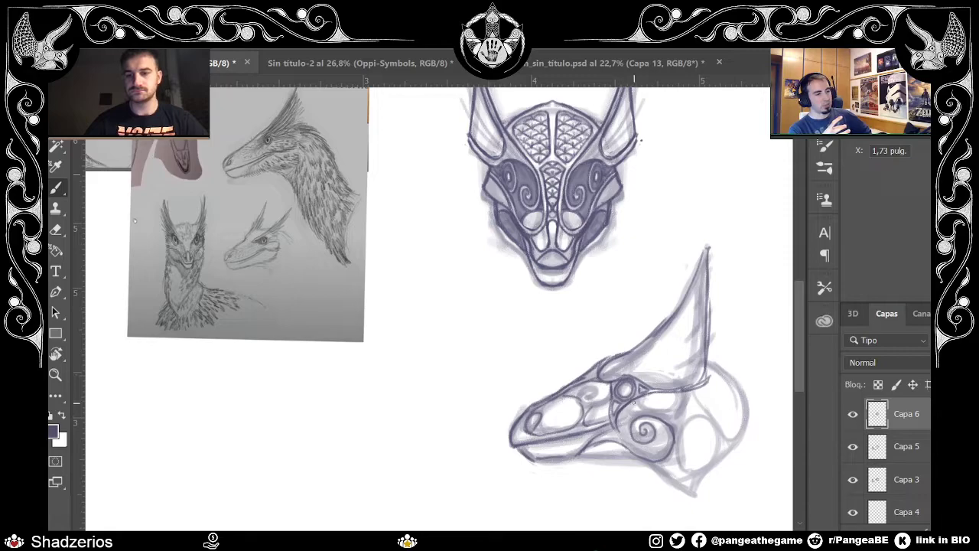
Step: Erase the frame around the eye, the horn's base line and the rear lines of the snout panel
key(e)
mouse_move(616, 417)
mouse_down()
mouse_move(603, 387)
mouse_move(614, 377)
mouse_move(638, 368)
mouse_move(642, 394)
mouse_move(628, 406)
mouse_move(641, 373)
mouse_move(648, 398)
mouse_move(668, 385)
mouse_move(674, 394)
mouse_move(682, 358)
mouse_up()
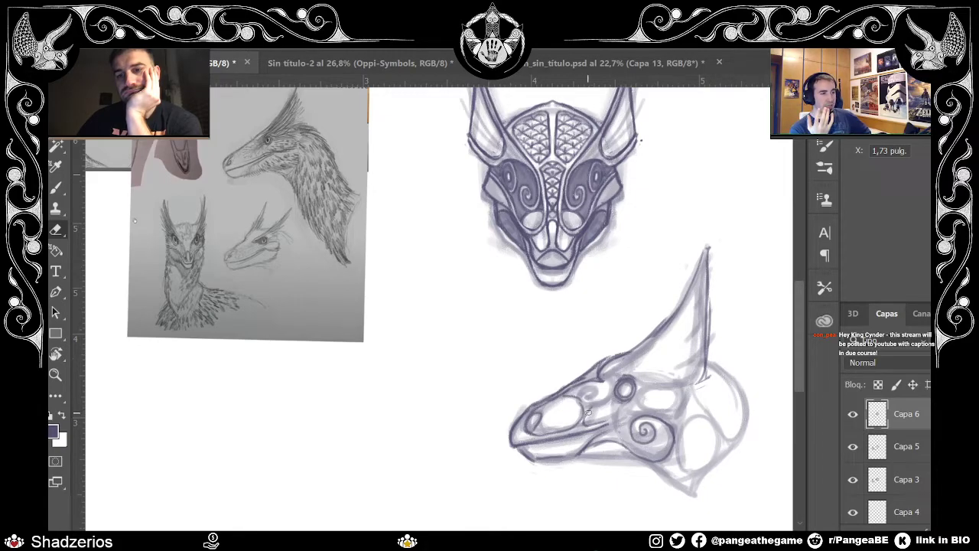
drag(595, 410, 583, 434)
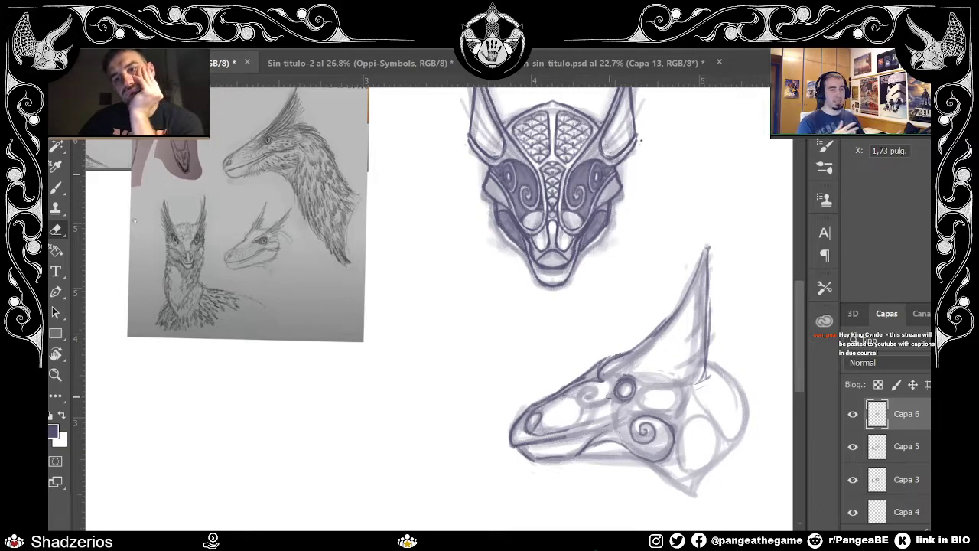
Step: Add a central dot to the eye circle and ink a leaf shape and curved lines running forward into the snout
key(b)
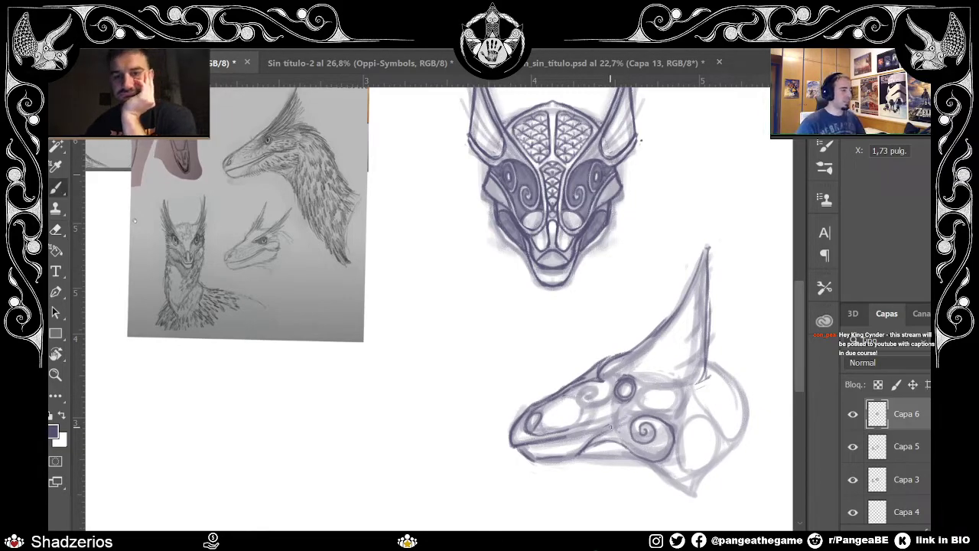
click(625, 389)
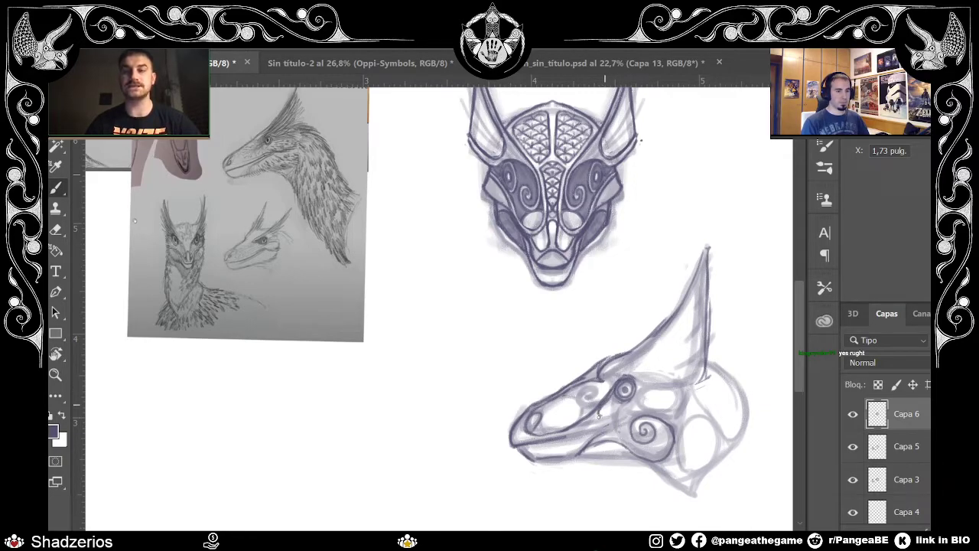
mouse_move(602, 416)
mouse_down()
mouse_move(618, 410)
mouse_move(613, 387)
mouse_up()
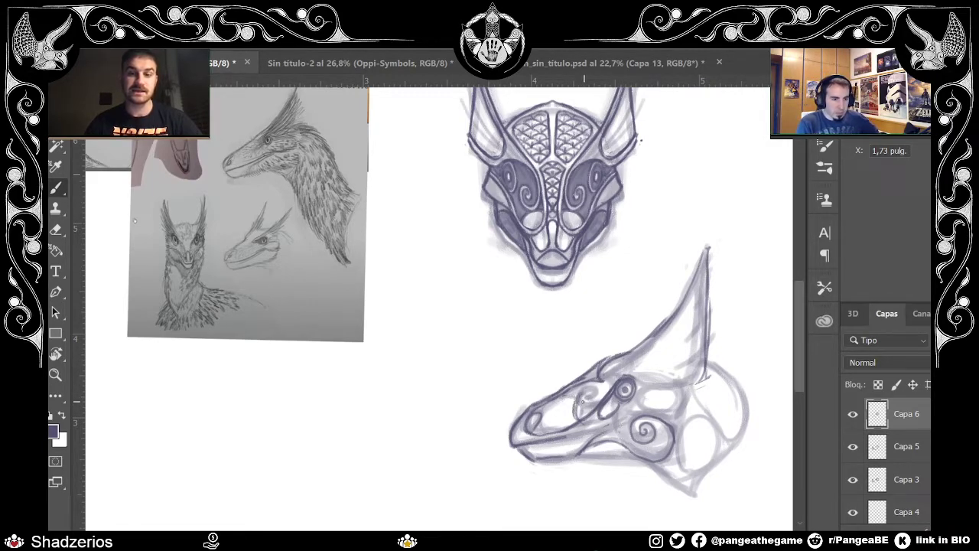
mouse_move(600, 390)
mouse_down()
mouse_move(535, 410)
mouse_move(544, 404)
mouse_up()
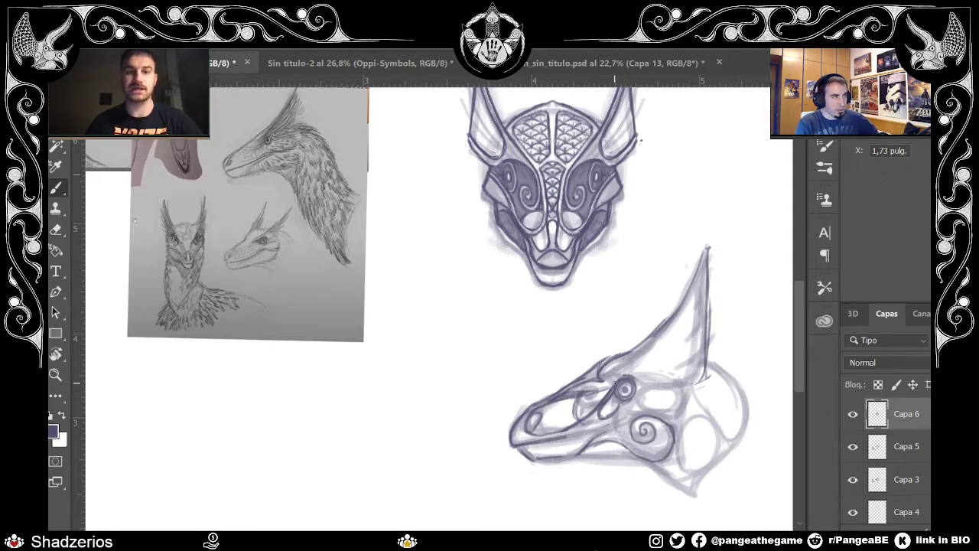
Step: Erase all the inked lines of the side-view head, keeping only the rough sketch underneath
key(e)
mouse_move(606, 412)
mouse_down()
mouse_move(584, 405)
mouse_move(597, 391)
mouse_move(556, 405)
mouse_move(558, 395)
mouse_move(591, 362)
mouse_move(583, 388)
mouse_move(621, 352)
mouse_move(577, 410)
mouse_move(582, 400)
mouse_move(578, 421)
mouse_move(603, 421)
mouse_up()
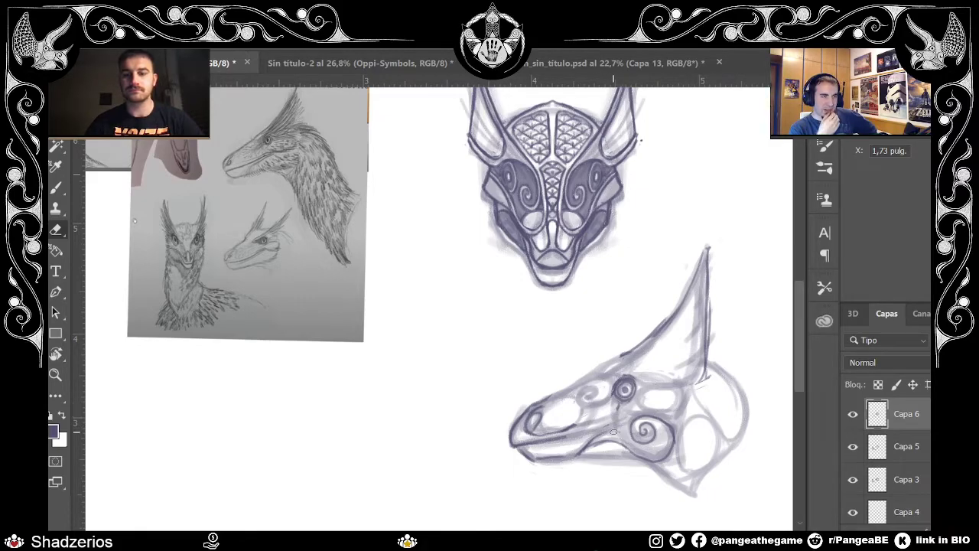
mouse_move(544, 449)
mouse_down()
mouse_move(538, 424)
mouse_move(514, 459)
mouse_move(568, 423)
mouse_move(655, 427)
mouse_move(656, 464)
mouse_move(639, 443)
mouse_move(654, 421)
mouse_move(634, 427)
mouse_move(623, 384)
mouse_move(635, 387)
mouse_move(611, 417)
mouse_move(697, 286)
mouse_move(639, 328)
mouse_move(649, 371)
mouse_move(698, 381)
mouse_move(703, 344)
mouse_up()
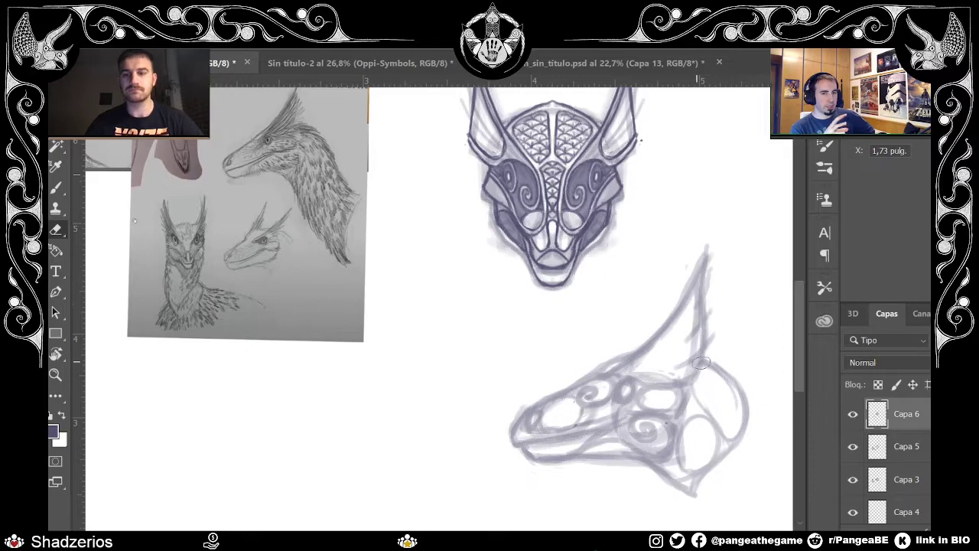
Step: Check the reference artwork and ink the side-view eye again as a circle with a small dot at its centre
key(b)
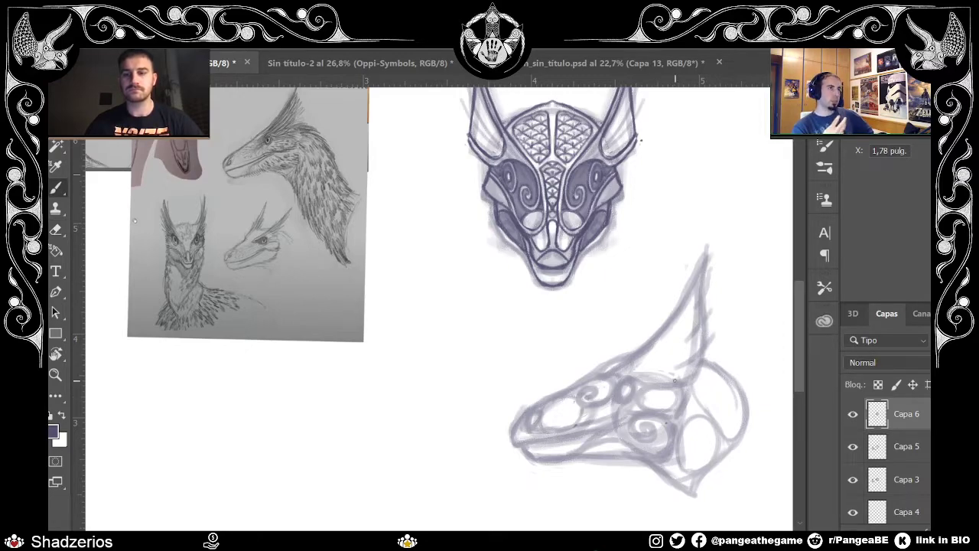
scroll(686, 371, down, 3)
scroll(799, 326, up, 5)
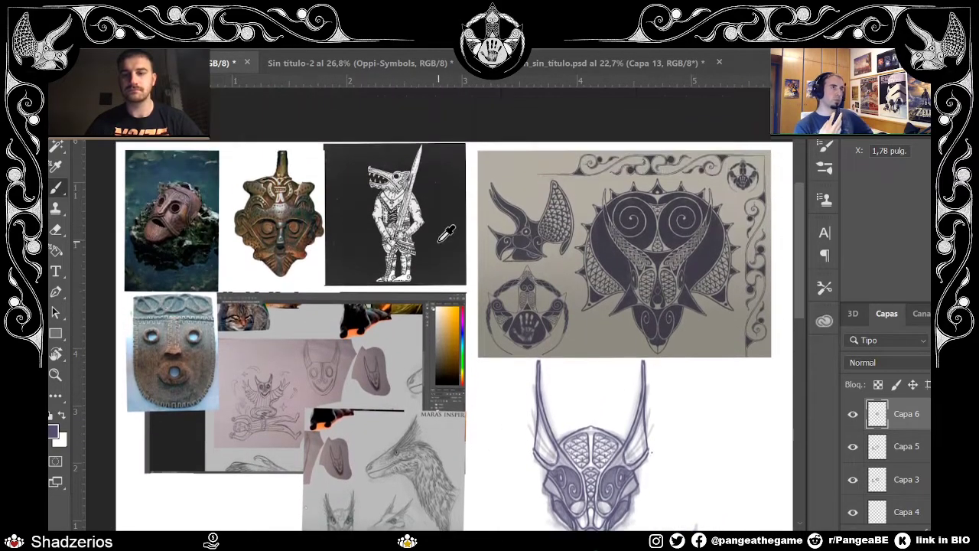
scroll(566, 230, up, 3)
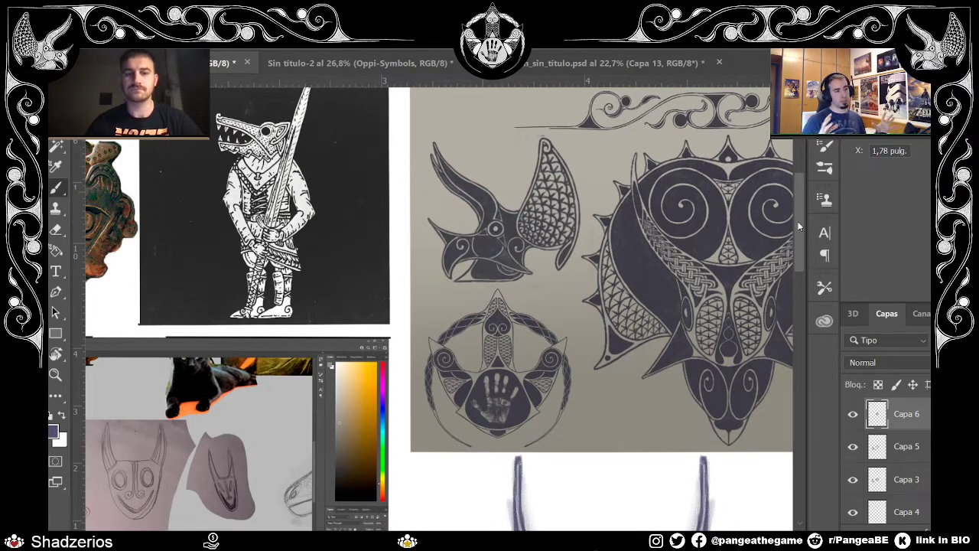
drag(799, 227, 788, 361)
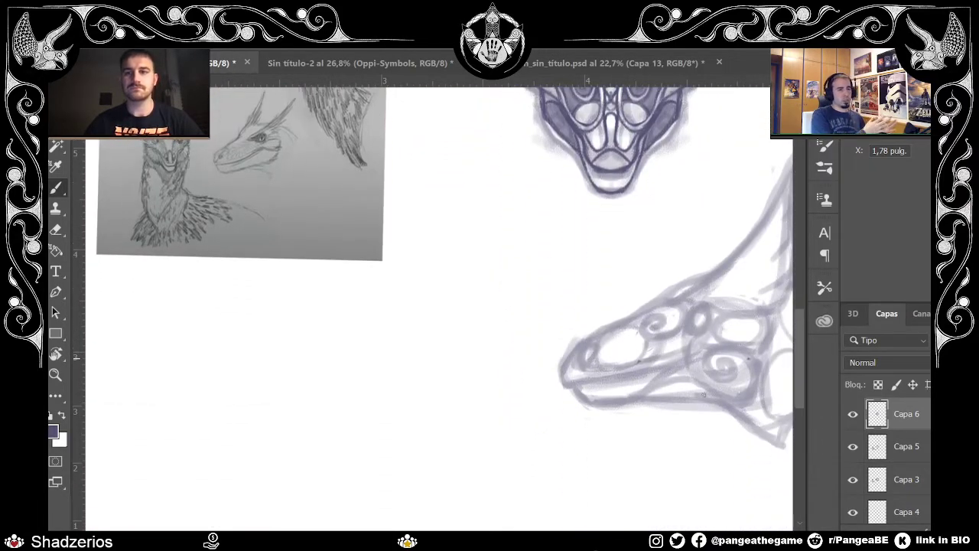
scroll(788, 362, right, 3)
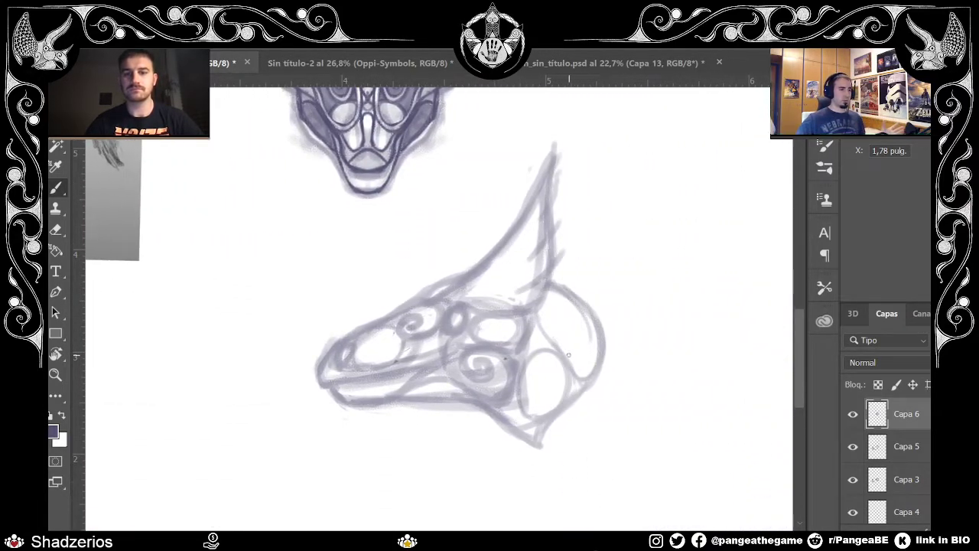
scroll(568, 354, up, 1)
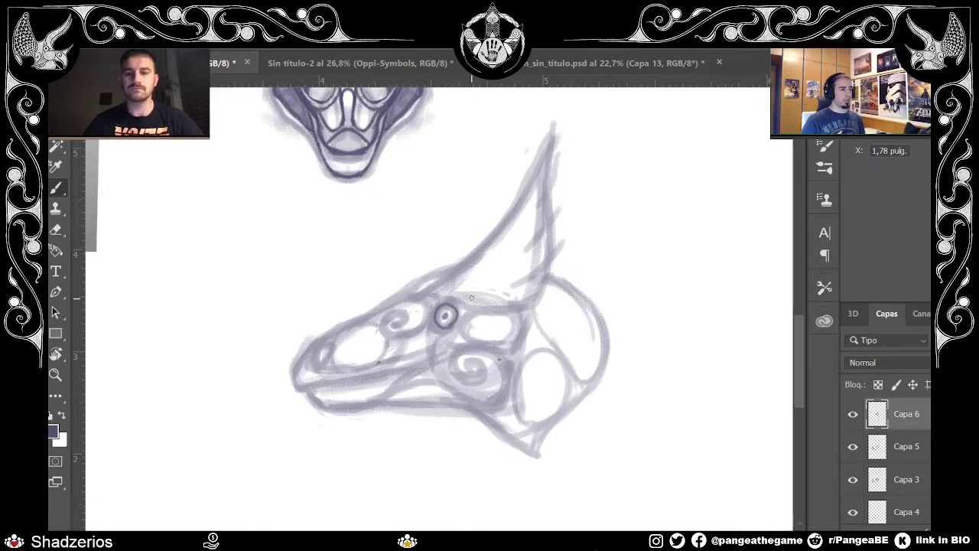
Step: Ink a line that drops in front of the eye, curves round the cheek and coils into a spiral
mouse_move(433, 306)
mouse_down()
mouse_move(429, 349)
mouse_move(442, 379)
mouse_move(486, 406)
mouse_up()
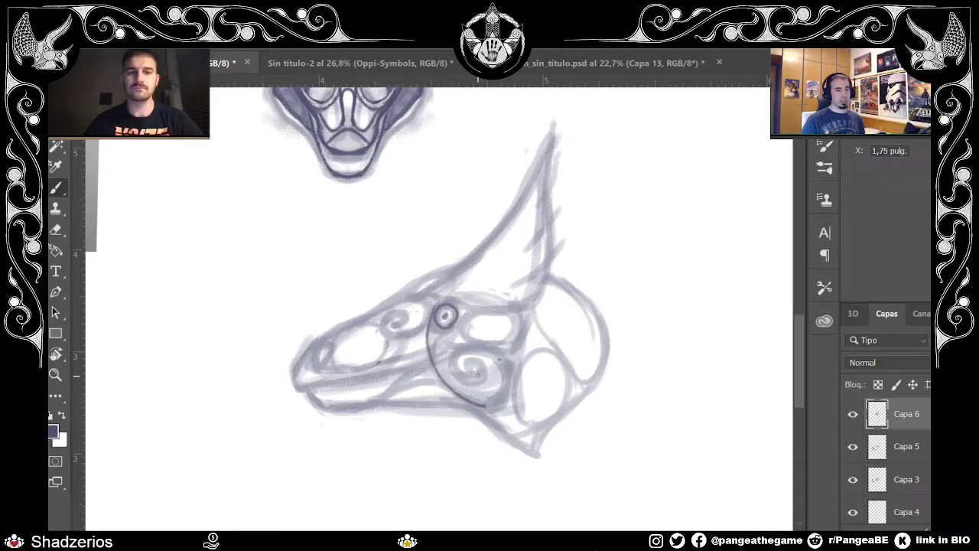
key(ctrl+z)
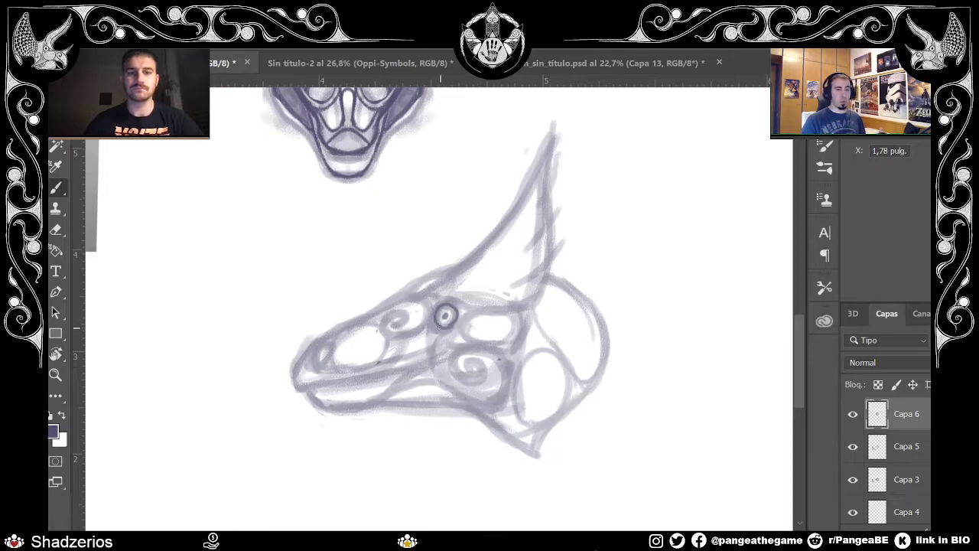
mouse_move(430, 303)
mouse_down()
mouse_move(435, 381)
mouse_move(478, 402)
mouse_move(497, 365)
mouse_move(456, 359)
mouse_move(480, 379)
mouse_move(470, 372)
mouse_up()
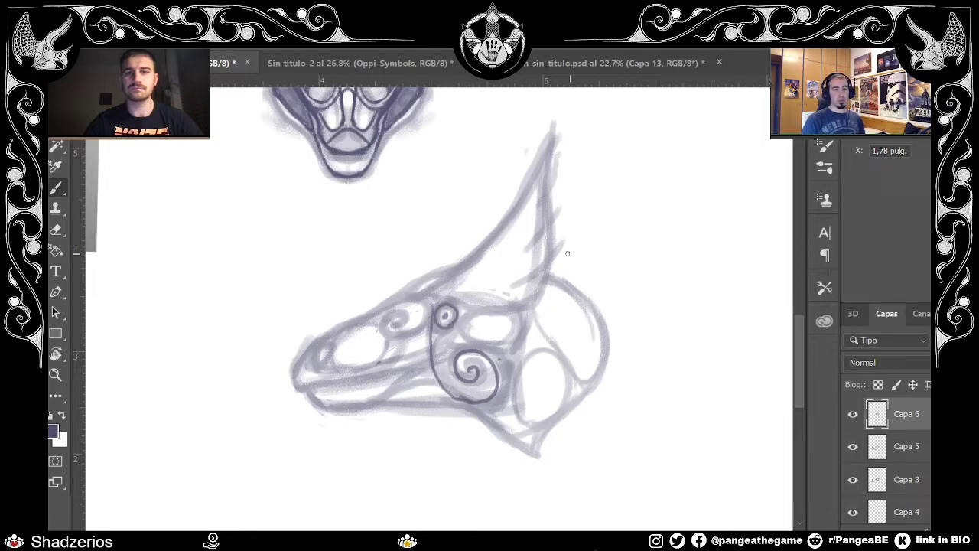
drag(470, 401, 437, 380)
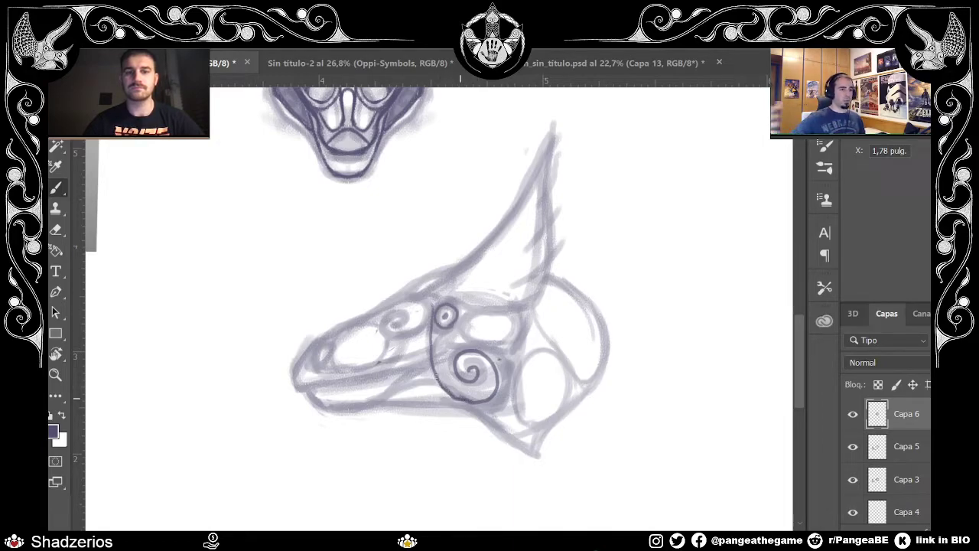
drag(433, 330, 422, 303)
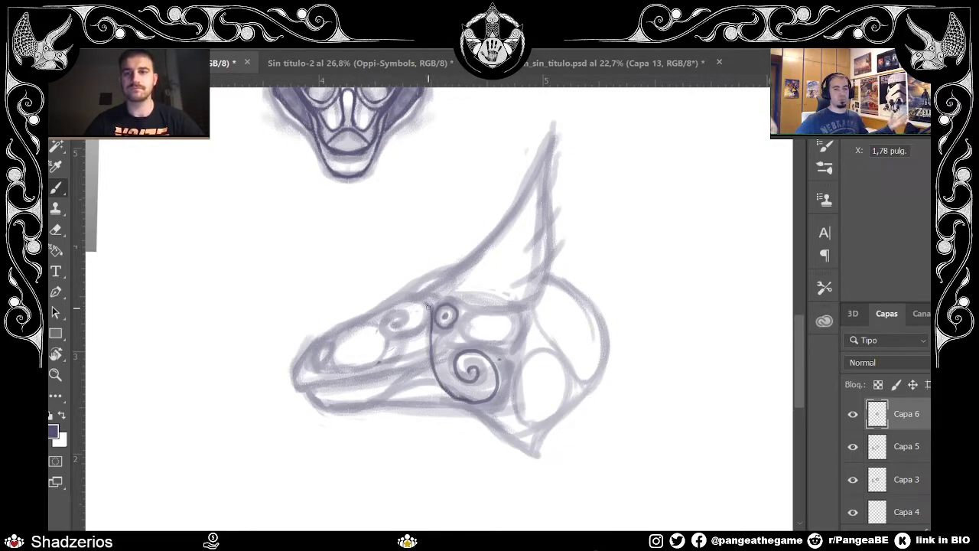
Step: Ink the snout panel's arched upper edge and the brow line running back over the eye to the horn's base
drag(370, 311, 471, 297)
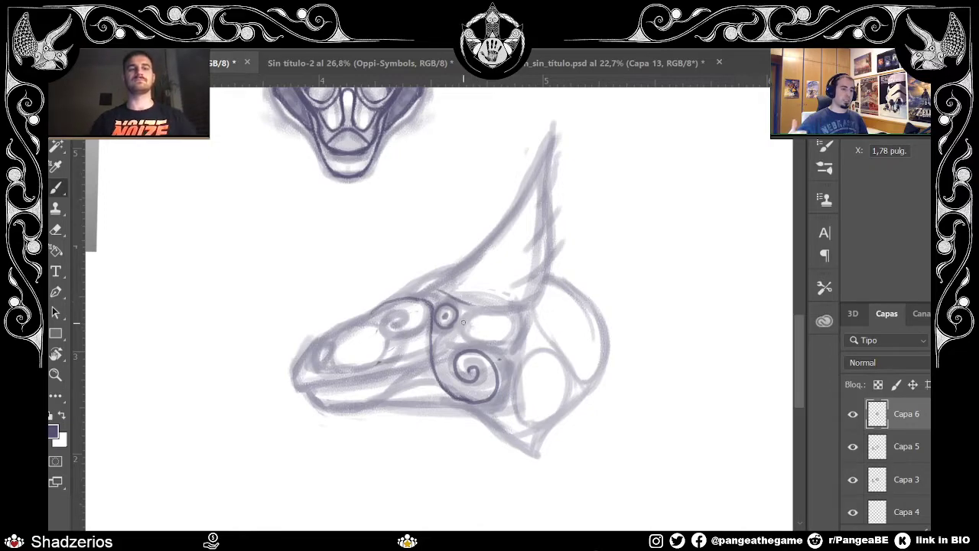
drag(434, 290, 499, 300)
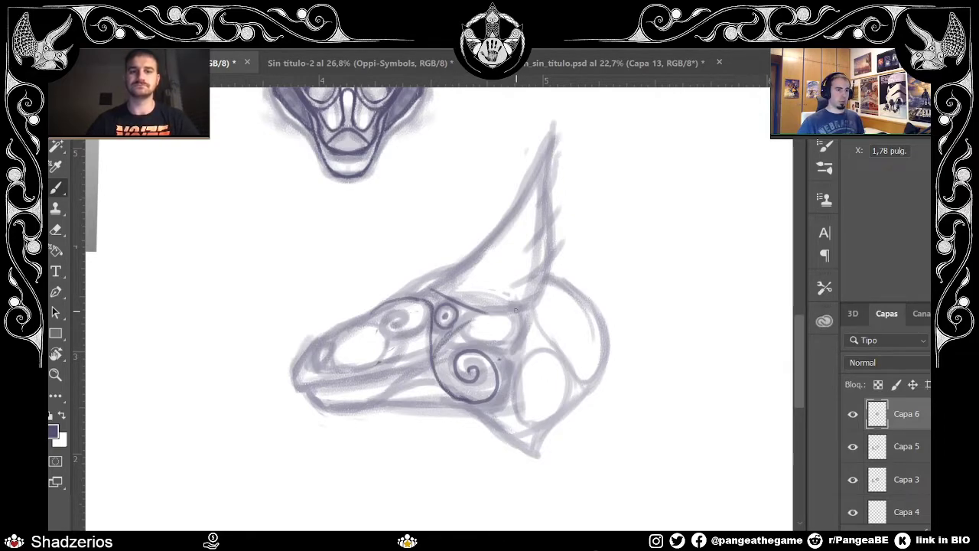
Step: Review the reference masks and symbols alongside the finished front view
scroll(528, 293, down, 5)
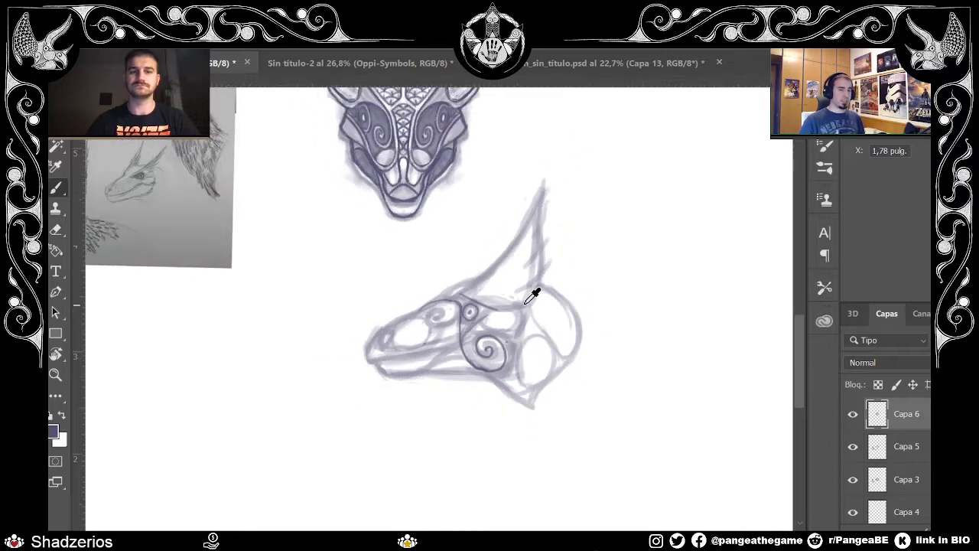
drag(802, 356, 813, 268)
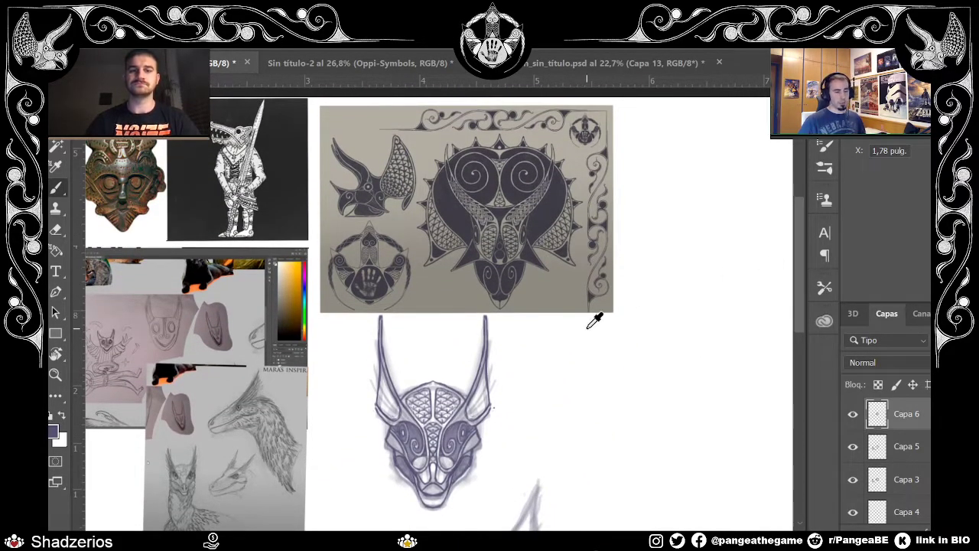
scroll(590, 317, down, 1)
scroll(621, 499, left, 4)
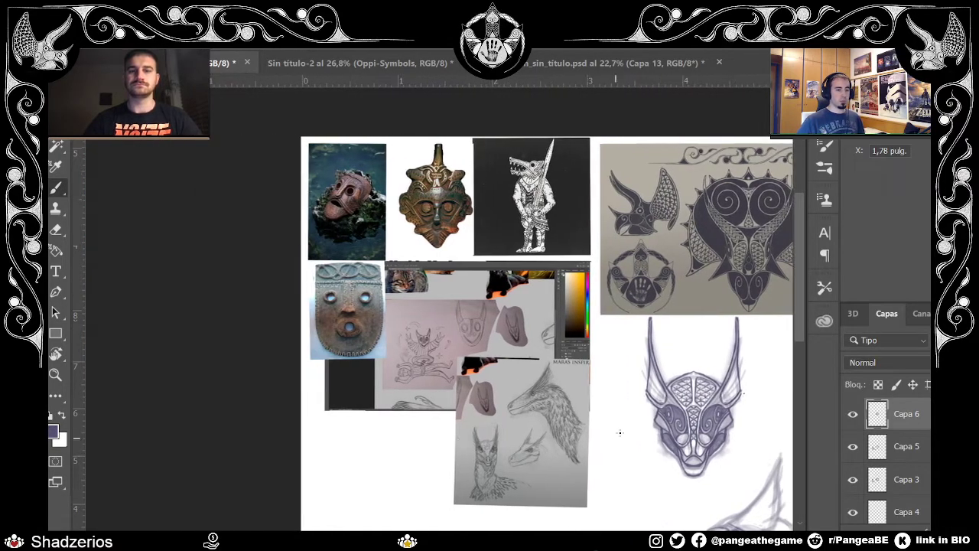
Step: Sketch the angular lower jaw contour of a new front-view mask in the blank area beneath the reference images
scroll(622, 431, up, 1)
scroll(621, 431, down, 1)
scroll(438, 361, up, 1)
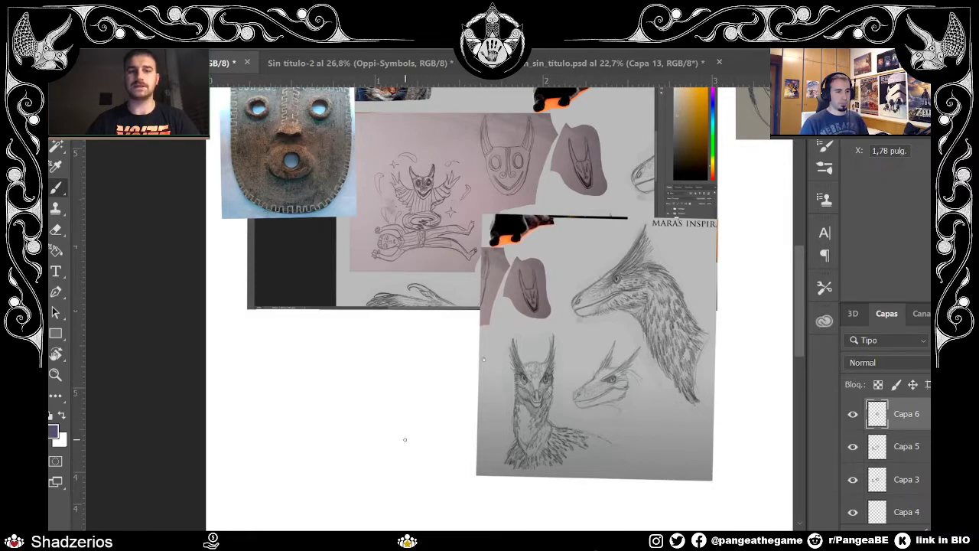
drag(346, 390, 374, 450)
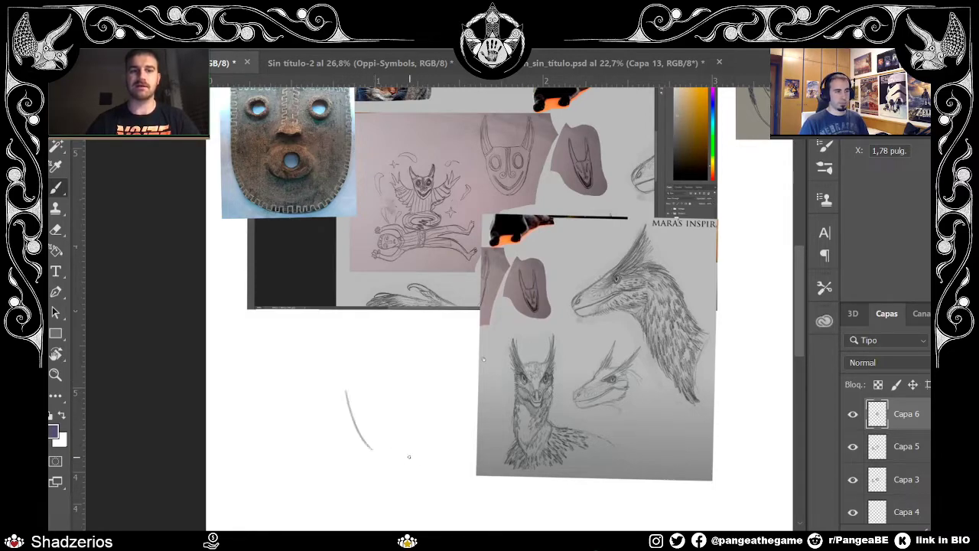
mouse_move(346, 390)
mouse_down()
mouse_move(362, 445)
mouse_move(383, 458)
mouse_move(441, 447)
mouse_up()
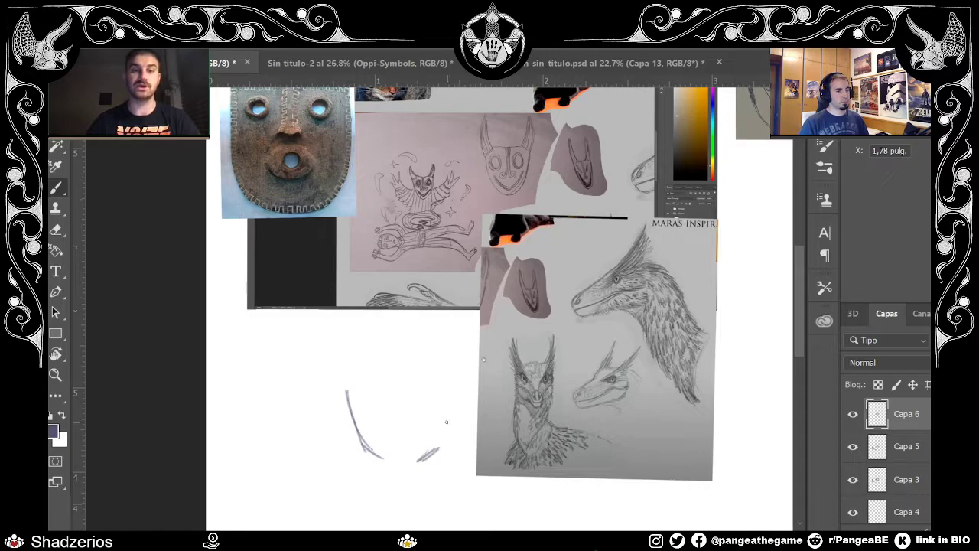
drag(436, 386, 440, 442)
drag(348, 390, 383, 459)
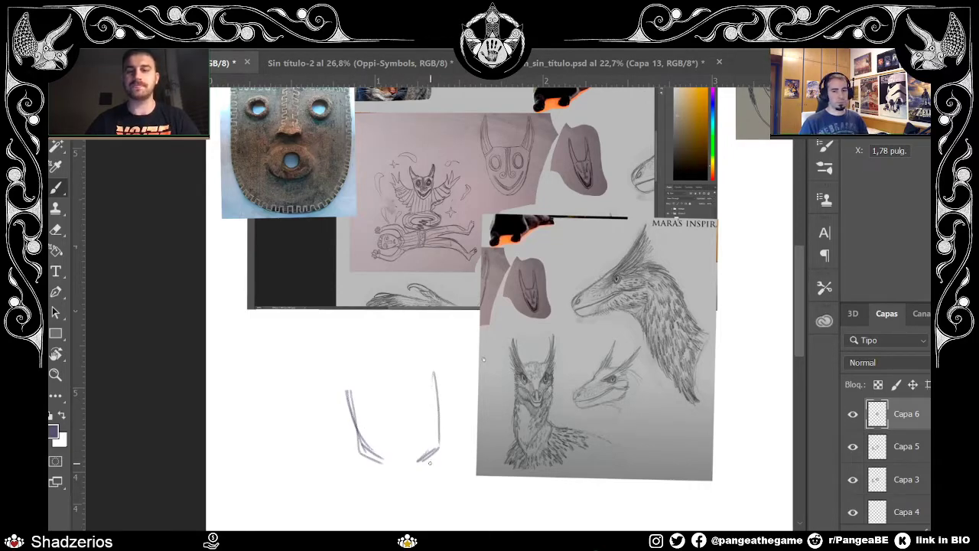
Step: Extend both sides of the new mask upward and add two round eyes with short slanted brow strokes
drag(356, 413, 341, 360)
drag(350, 394, 338, 333)
mouse_move(436, 358)
mouse_down()
mouse_move(437, 400)
mouse_move(436, 344)
mouse_up()
drag(441, 388, 442, 330)
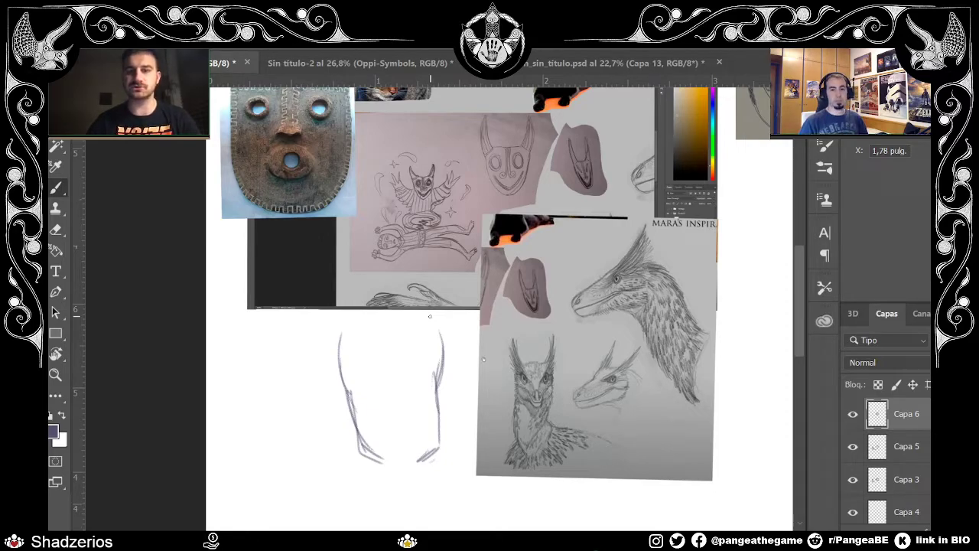
mouse_move(372, 394)
mouse_down()
mouse_move(414, 408)
mouse_move(413, 389)
mouse_move(427, 406)
mouse_move(419, 392)
mouse_move(395, 414)
mouse_move(411, 418)
mouse_move(422, 381)
mouse_up()
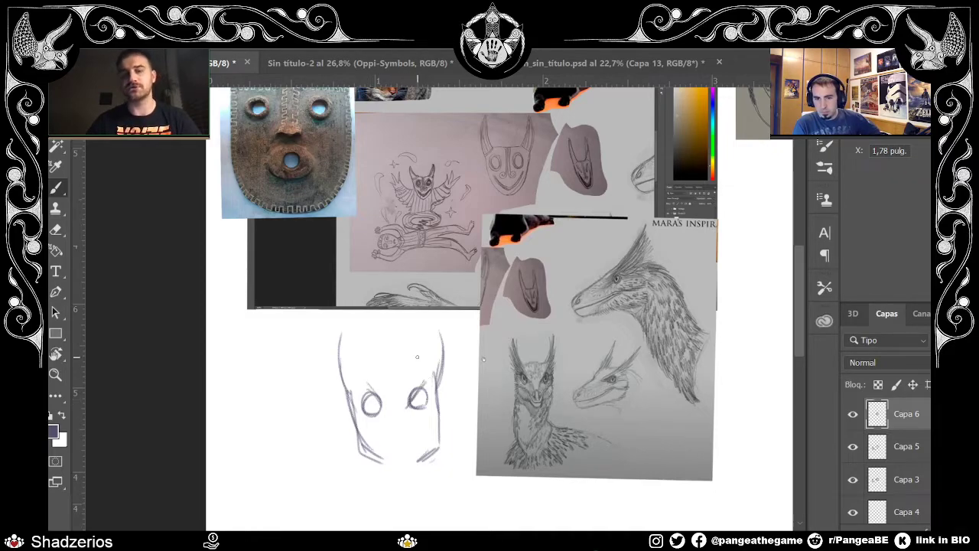
Step: Draw the long snout lines running down between the mask's eyes and close the muzzle at the chin
scroll(413, 291, down, 1)
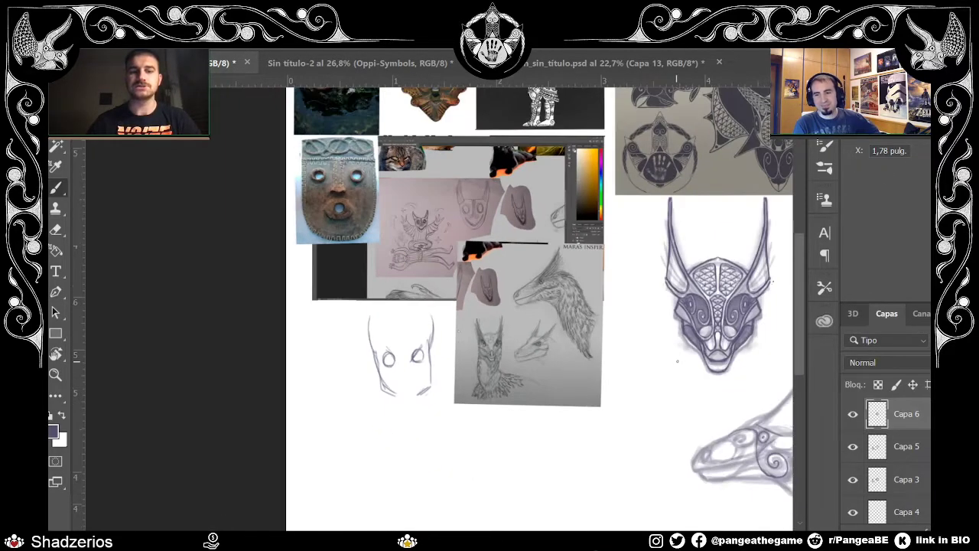
scroll(800, 325, up, 3)
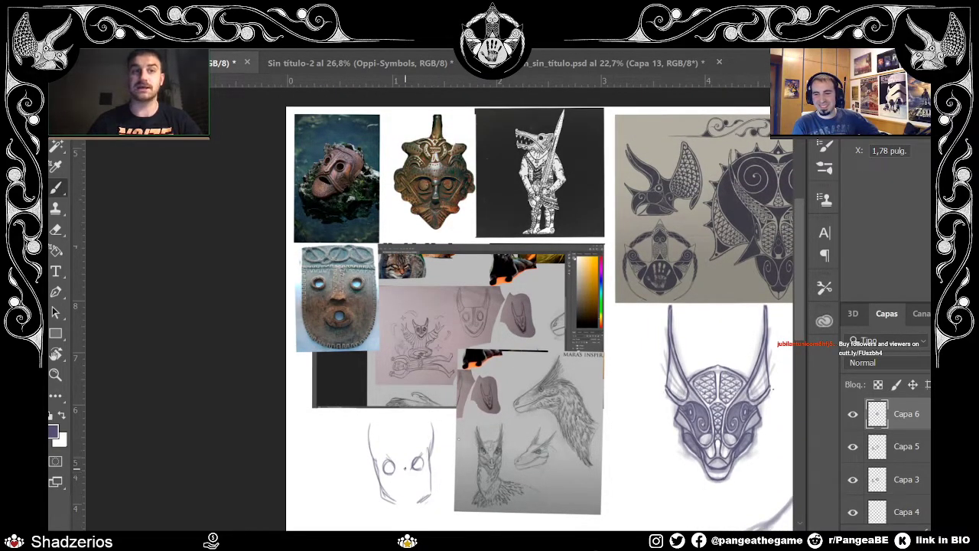
drag(396, 468, 403, 503)
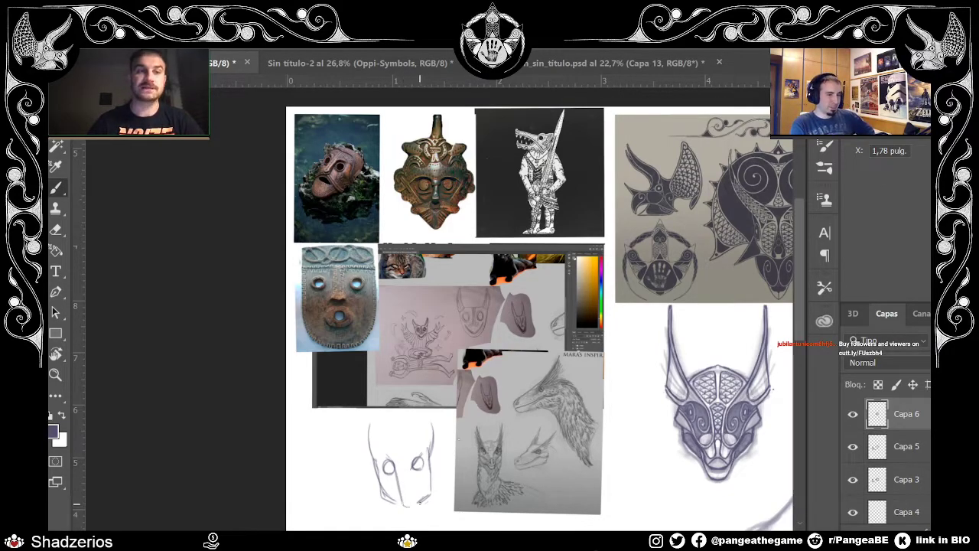
drag(414, 464, 415, 505)
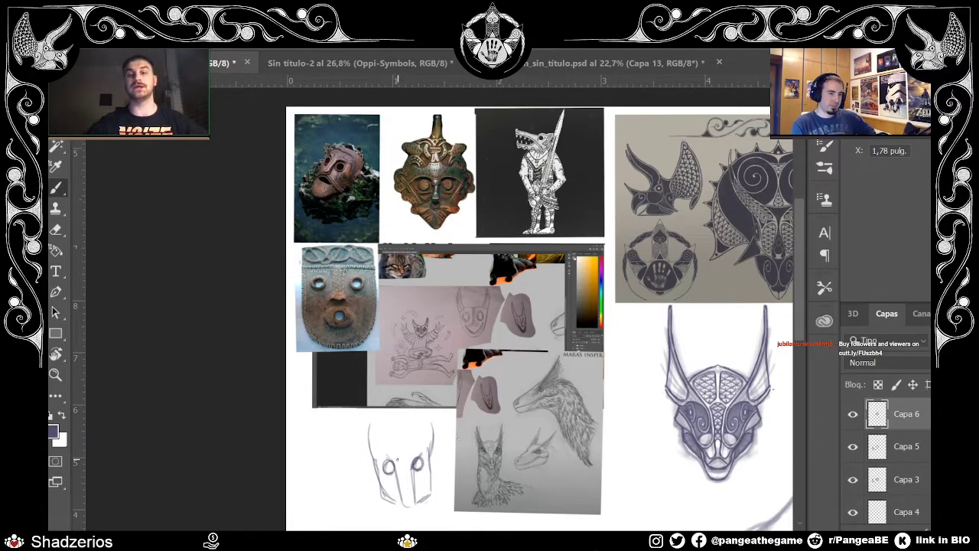
drag(395, 471, 402, 503)
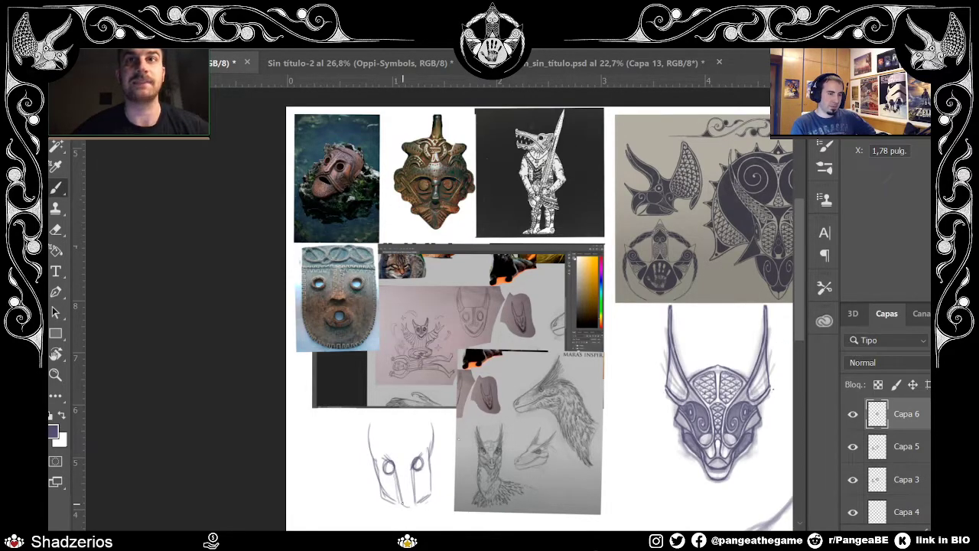
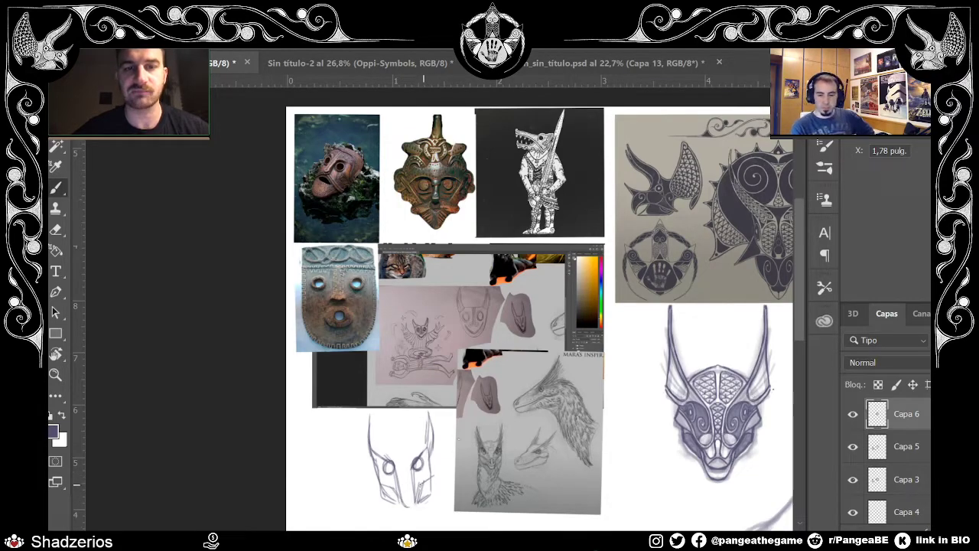
scroll(800, 318, down, 1)
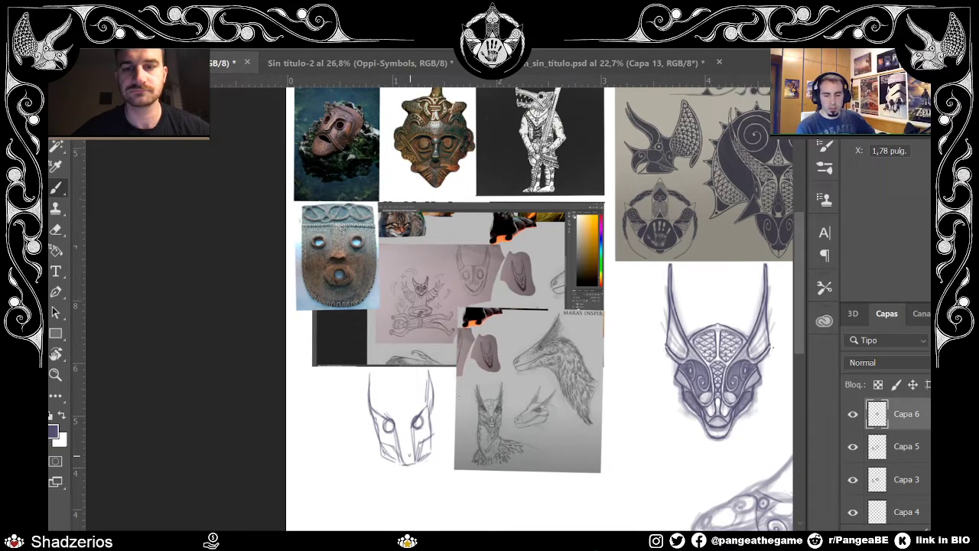
mouse_move(401, 454)
mouse_down()
mouse_move(404, 469)
mouse_move(419, 465)
mouse_up()
Step: Handwrite a slanted one-word note beneath the small mask sketch and erase it again
drag(353, 501, 451, 473)
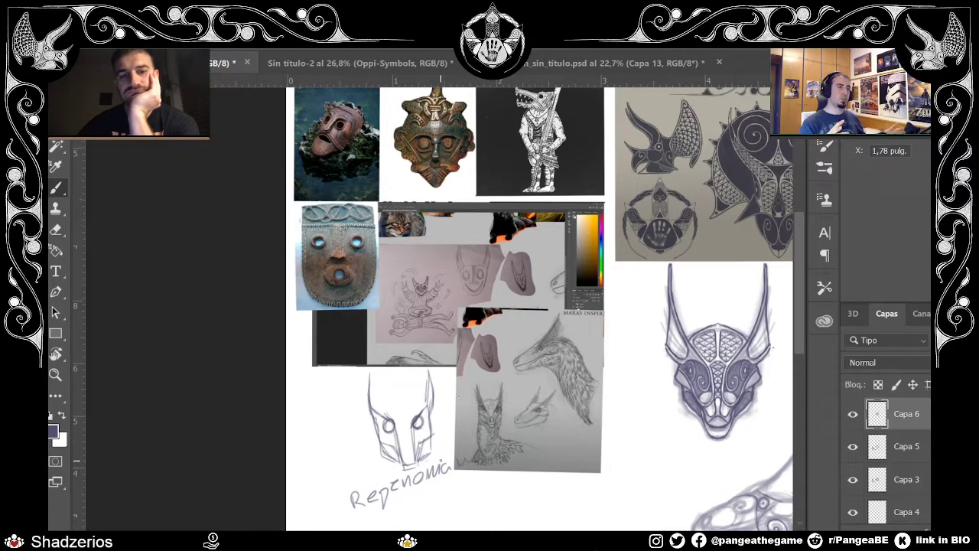
key(e)
mouse_move(452, 468)
mouse_down()
mouse_move(372, 501)
mouse_move(349, 498)
mouse_move(380, 504)
mouse_move(349, 507)
mouse_move(384, 502)
mouse_up()
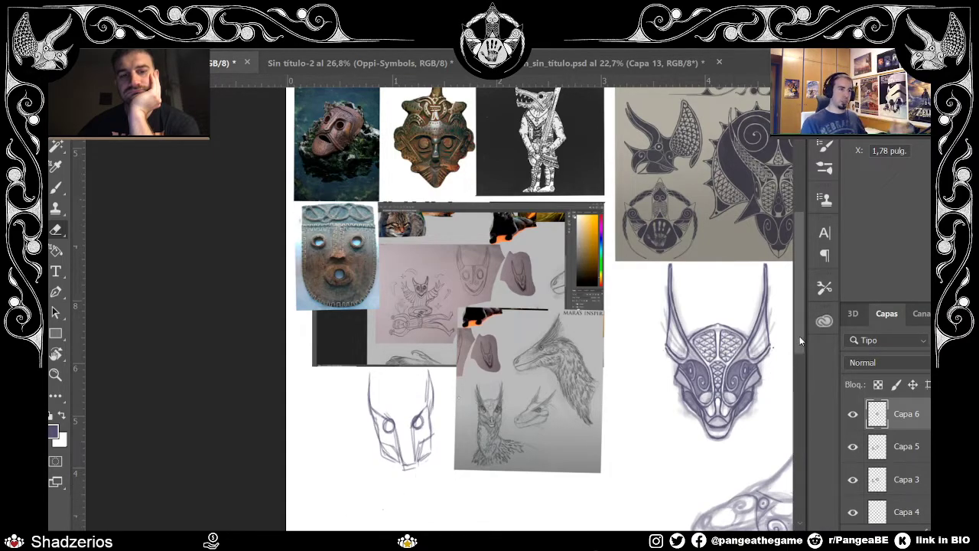
Step: Add a curved forehead line between the horn bases, darken the eyes and reinforce the mask's jaw edge
drag(798, 336, 797, 350)
key(b)
drag(369, 354, 430, 349)
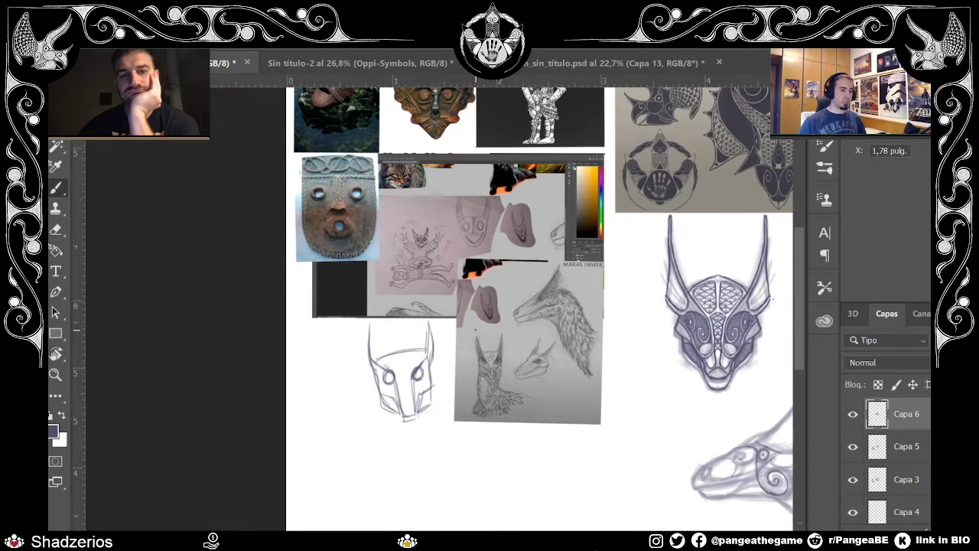
scroll(804, 294, up, 1)
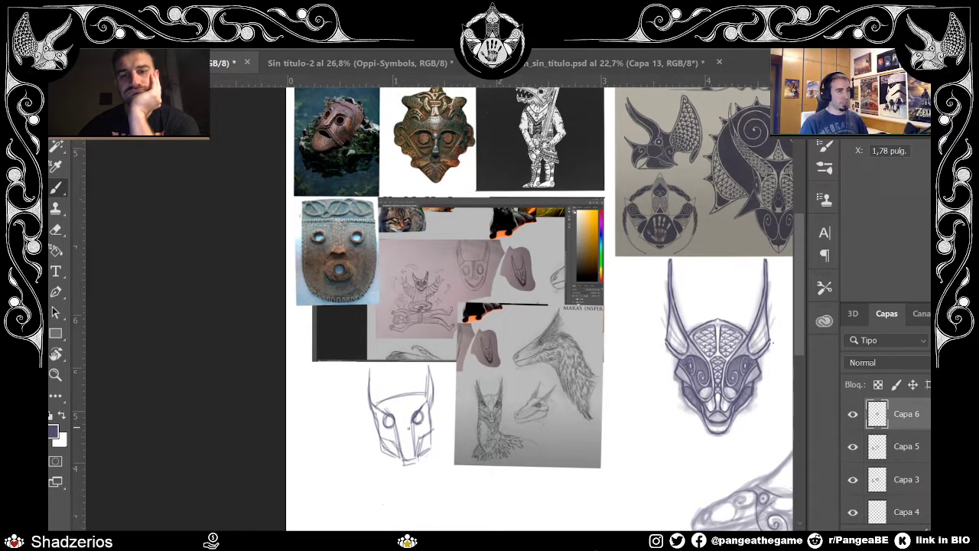
mouse_move(417, 413)
mouse_down()
mouse_move(422, 427)
mouse_move(391, 427)
mouse_up()
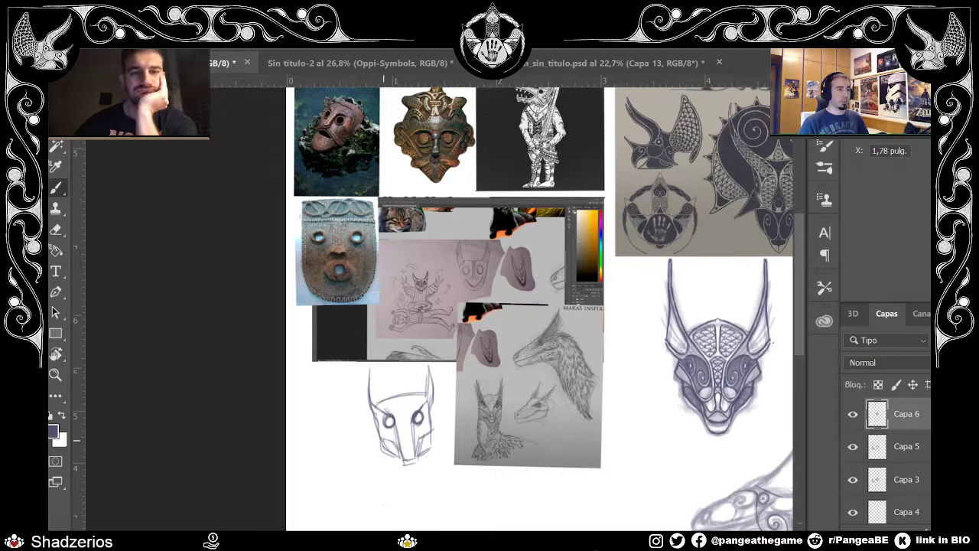
drag(418, 462, 423, 442)
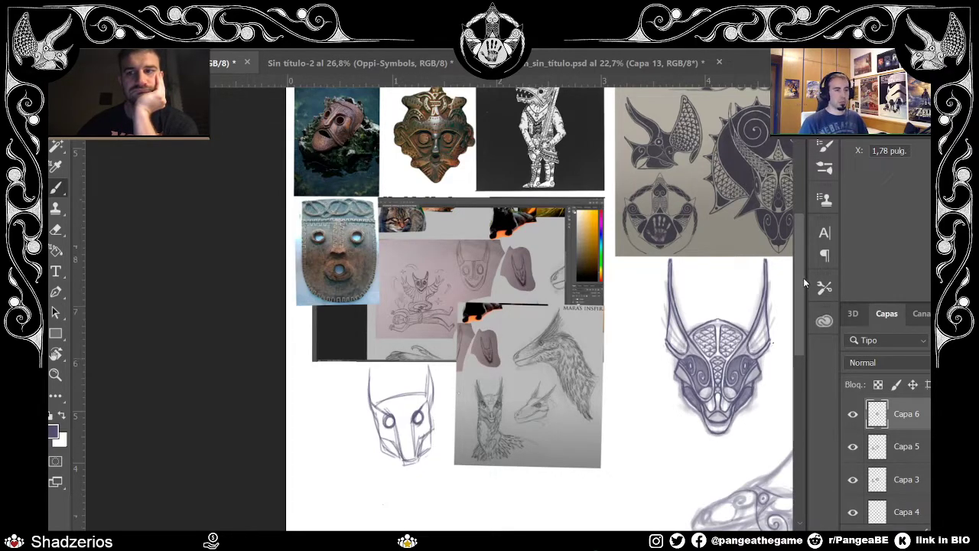
Step: Sketch the two upright horns of the small mask as narrow, pointed shapes rising from the brow
scroll(799, 275, down, 1)
scroll(799, 275, up, 2)
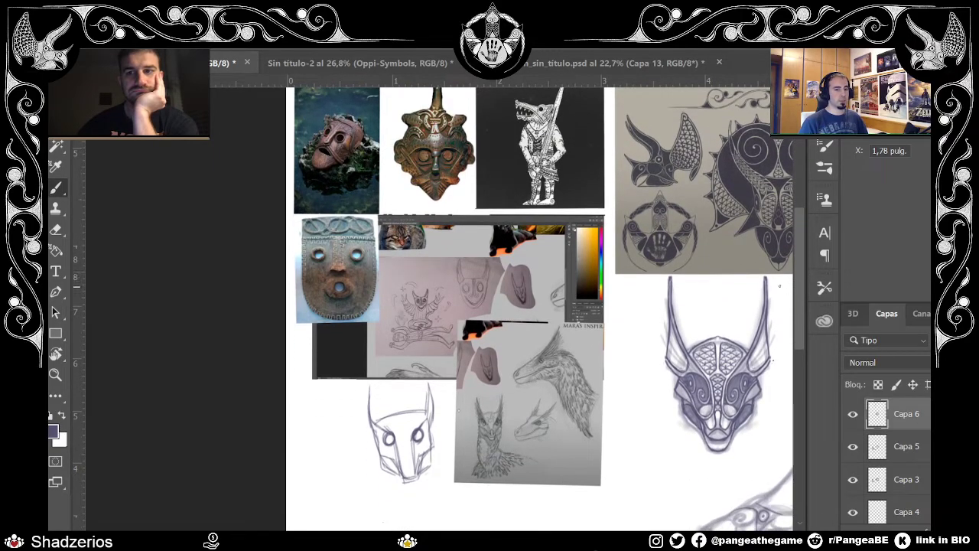
mouse_move(373, 416)
mouse_down()
mouse_move(367, 387)
mouse_move(380, 420)
mouse_move(429, 381)
mouse_up()
drag(436, 407, 426, 381)
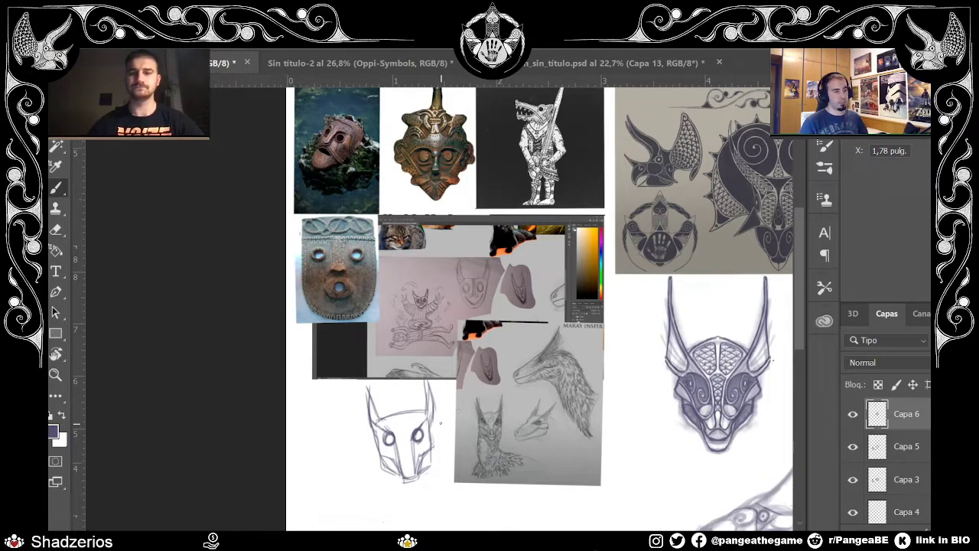
Step: Strengthen the small mask's snout lines and sketch two long lines for the neck and shoulders beneath the head
scroll(796, 326, down, 2)
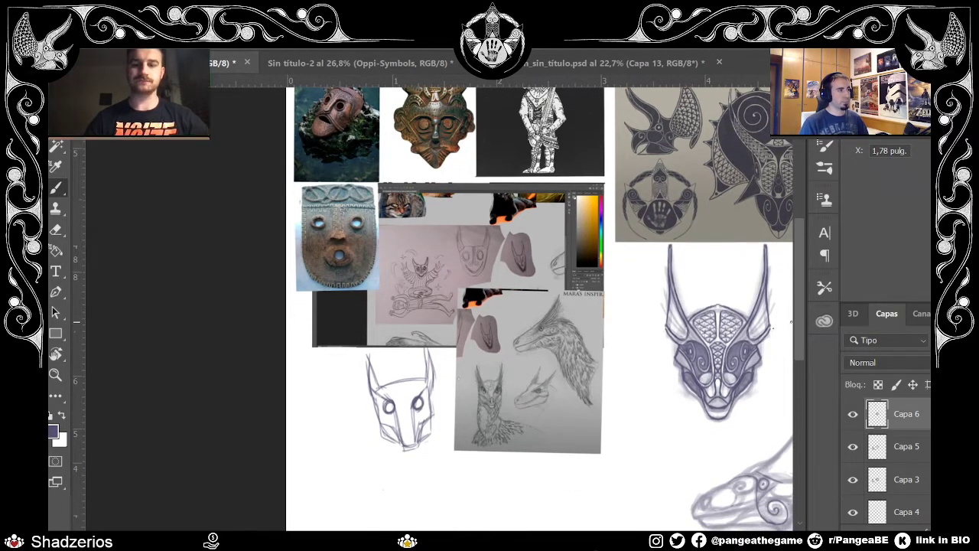
drag(395, 427, 418, 450)
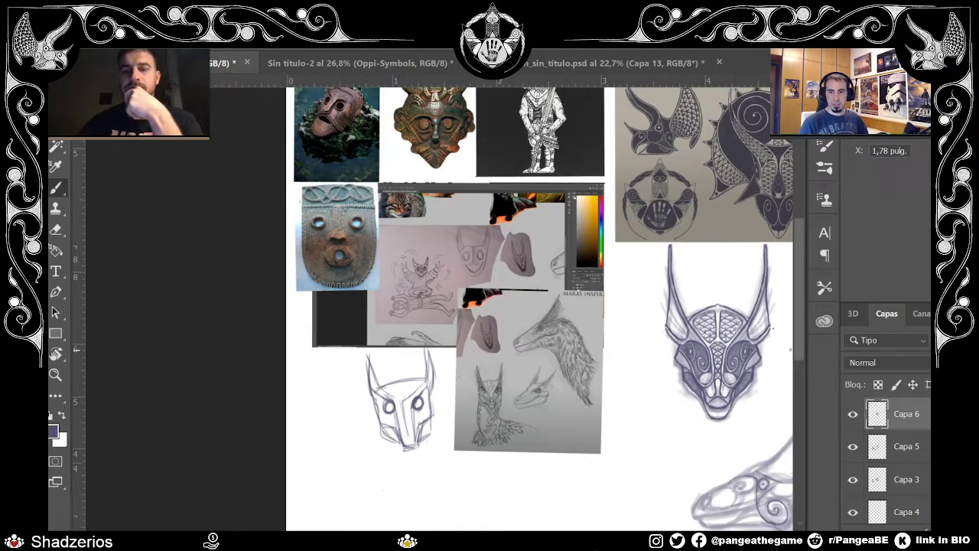
scroll(462, 515, right, 3)
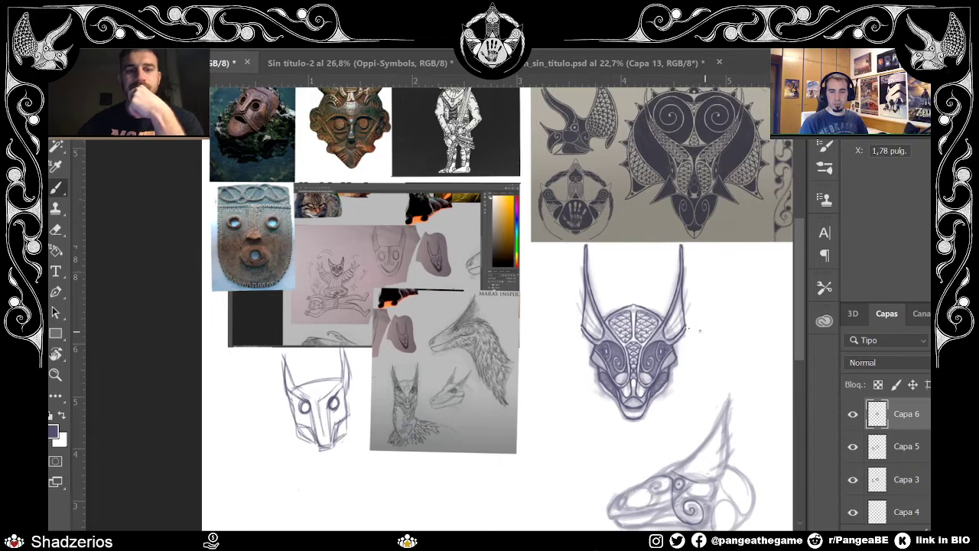
scroll(687, 329, down, 3)
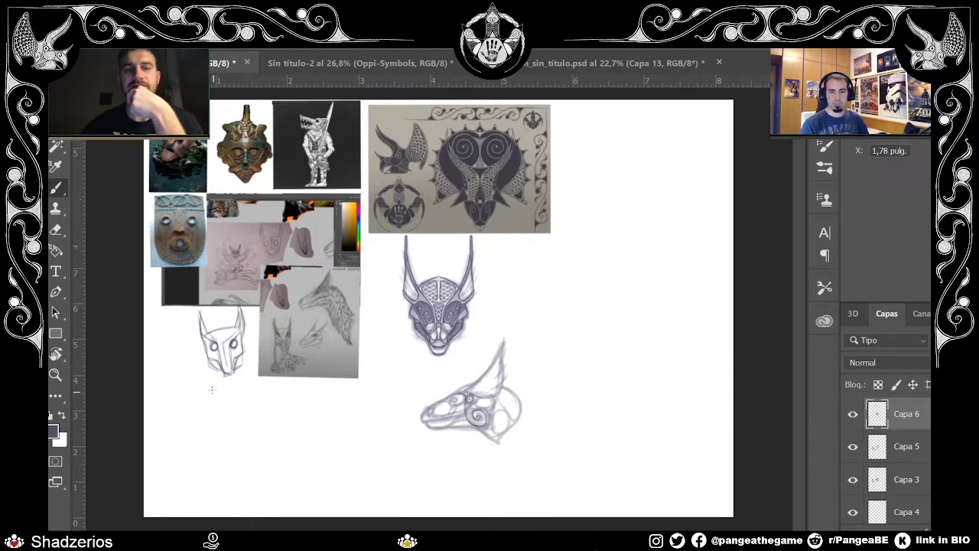
mouse_move(205, 404)
mouse_down()
mouse_move(203, 365)
mouse_move(258, 398)
mouse_up()
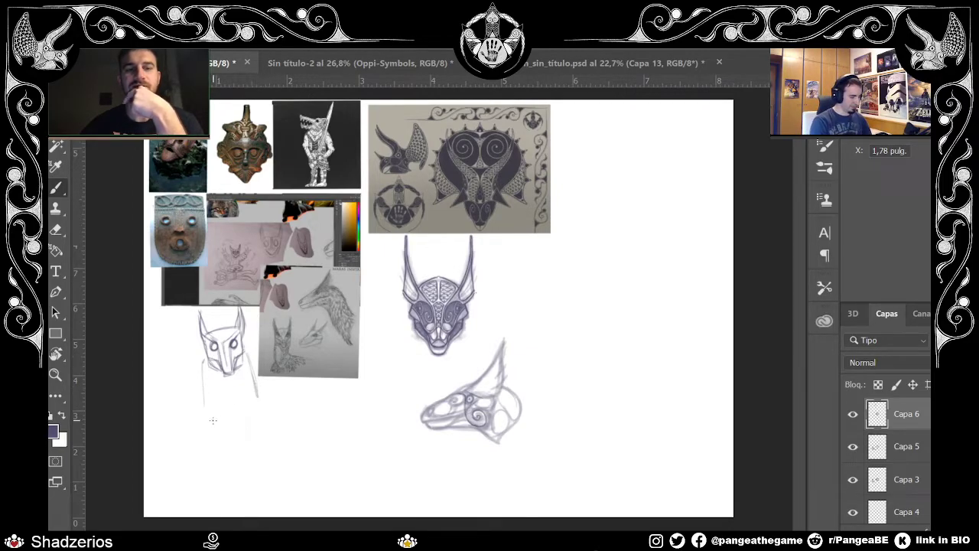
Step: Handwrite the label "MARA MASK" beside the small mask sketch and erase it again
drag(299, 411, 341, 412)
drag(353, 389, 353, 410)
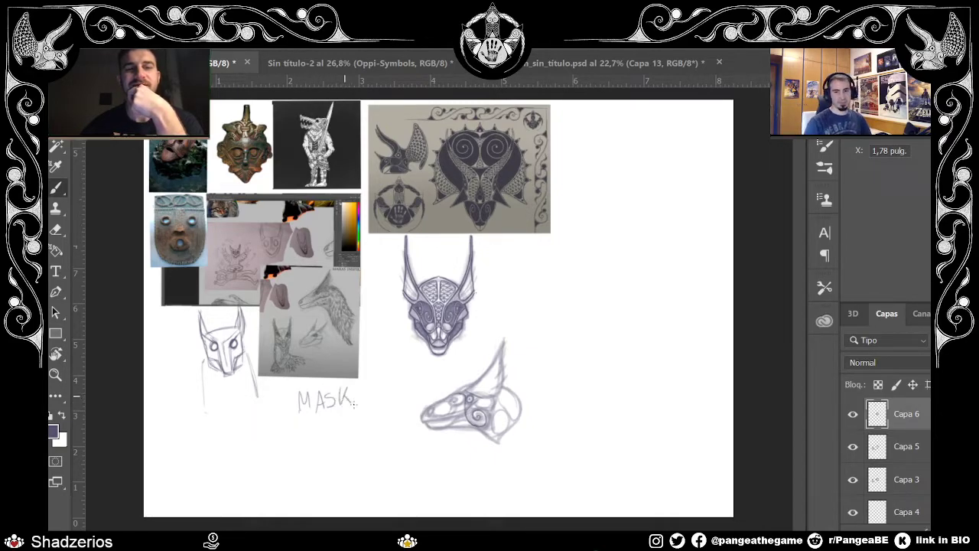
mouse_move(292, 386)
mouse_down()
mouse_move(299, 378)
mouse_move(338, 385)
mouse_up()
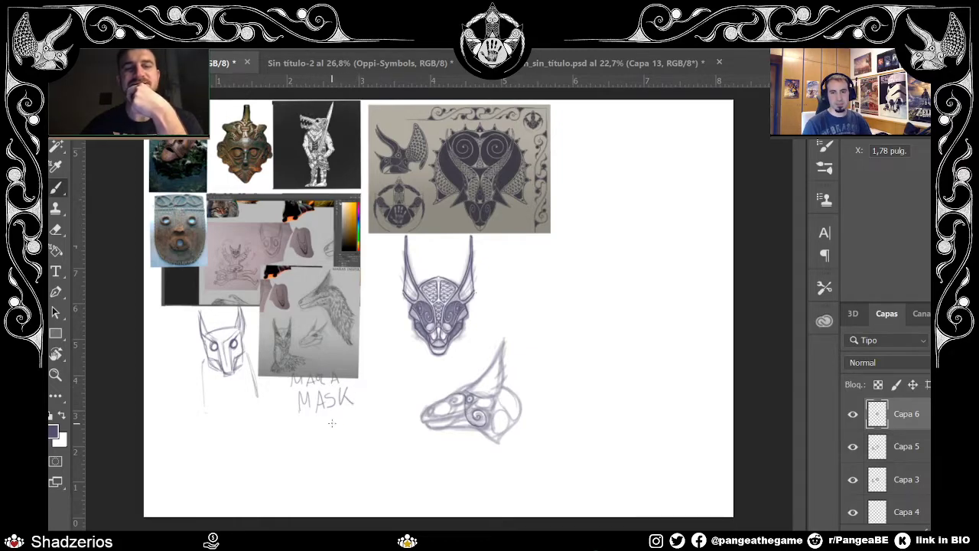
key(e)
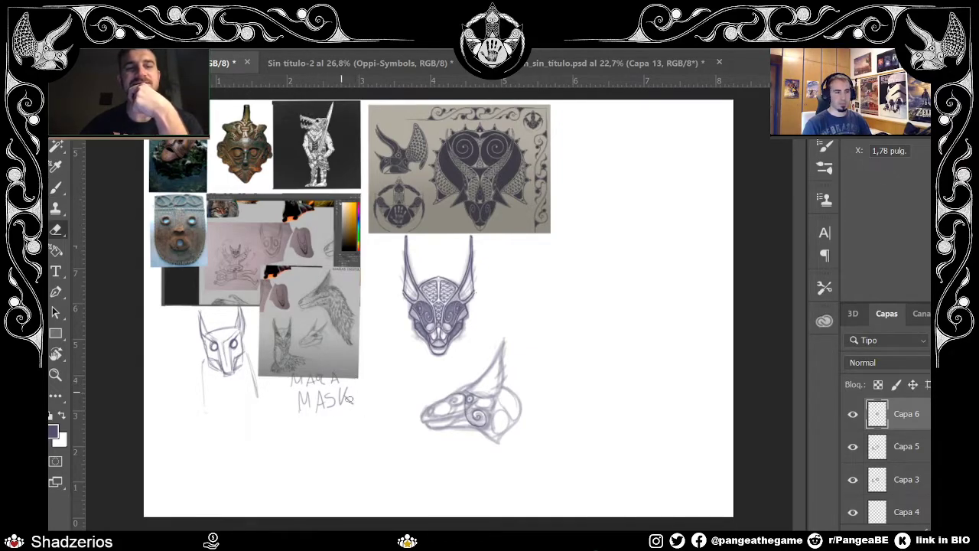
mouse_move(353, 389)
mouse_down()
mouse_move(331, 371)
mouse_move(338, 403)
mouse_move(322, 387)
mouse_move(321, 409)
mouse_move(300, 391)
mouse_move(300, 418)
mouse_move(328, 402)
mouse_up()
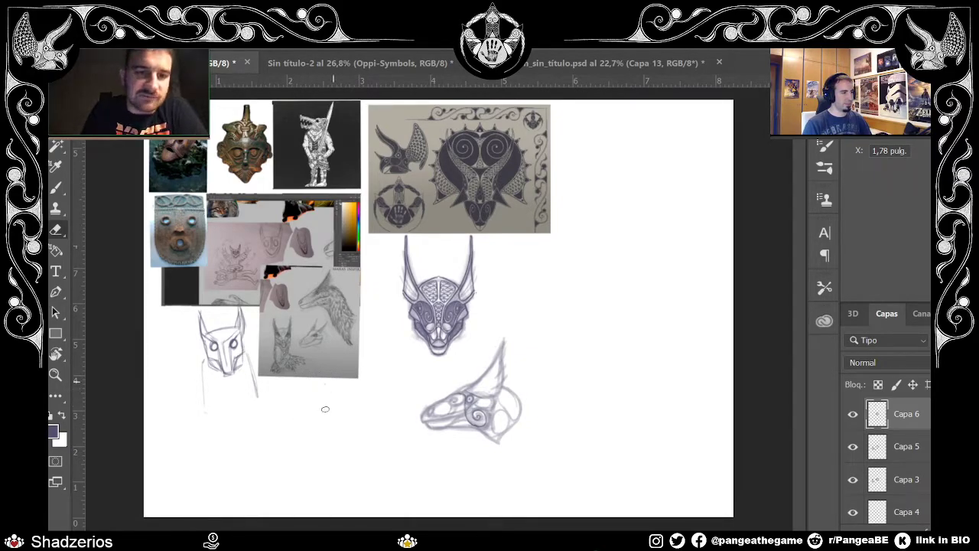
Step: Examine the reference masks, the armed beast figure and the earlier pencil sketches up close
key(ctrl+plus)
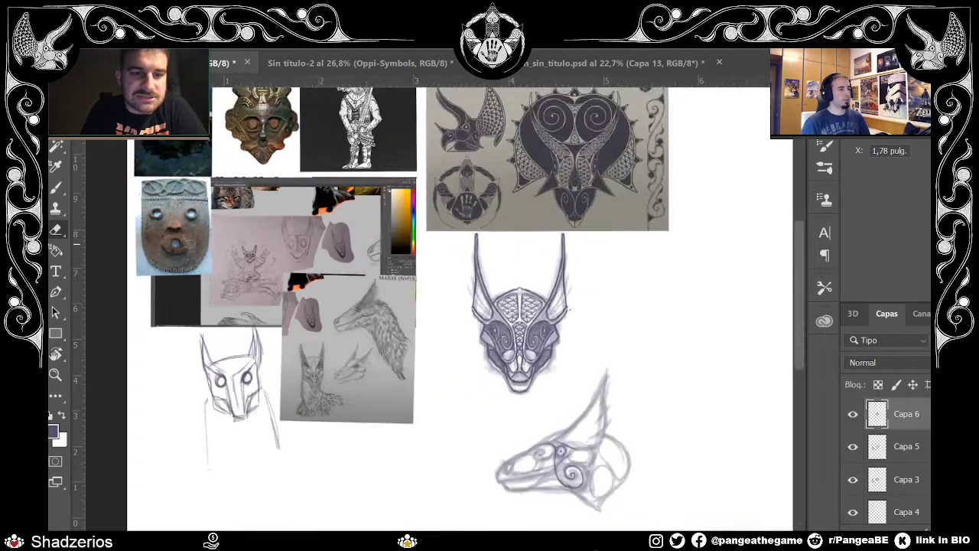
key(ctrl+plus)
key(ctrl+plus)
scroll(430, 422, left, 1)
scroll(442, 330, up, 4)
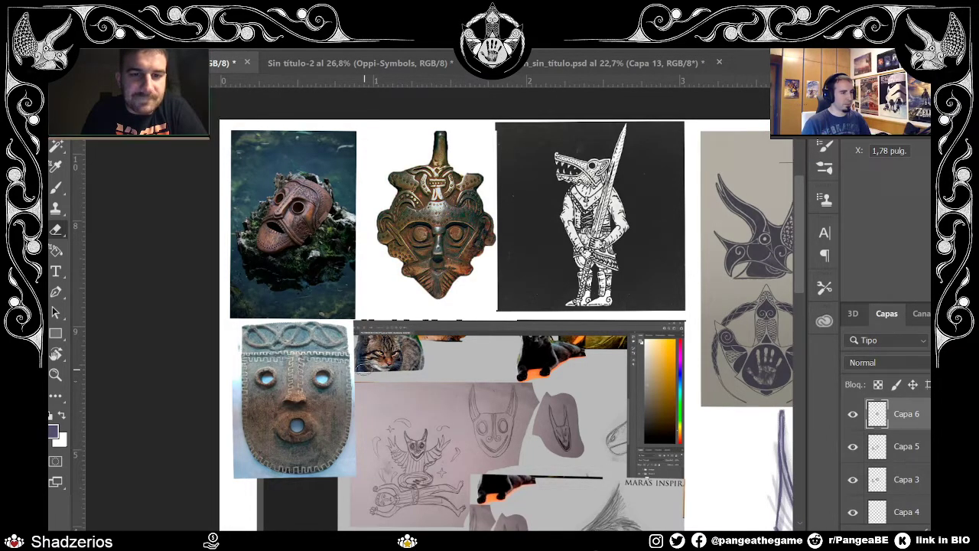
key(b)
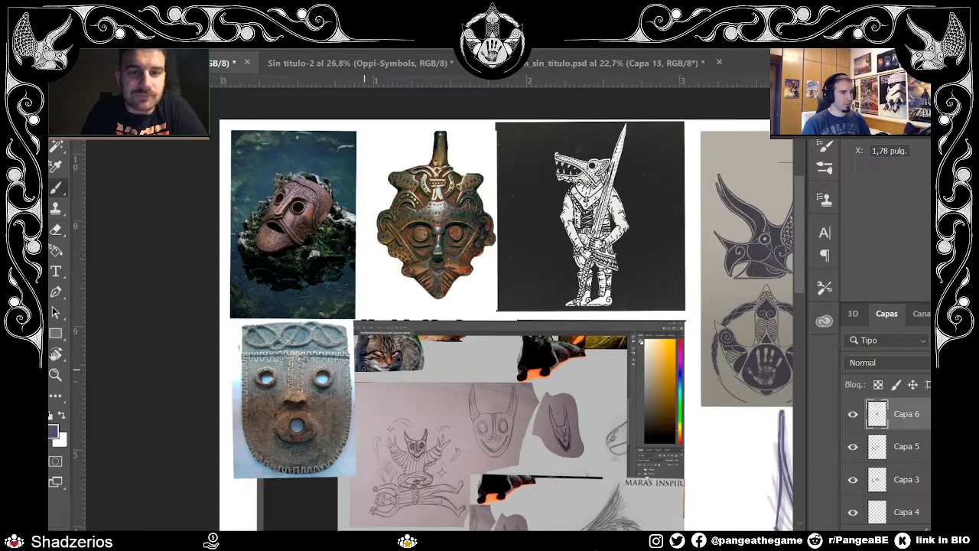
scroll(512, 318, down, 1)
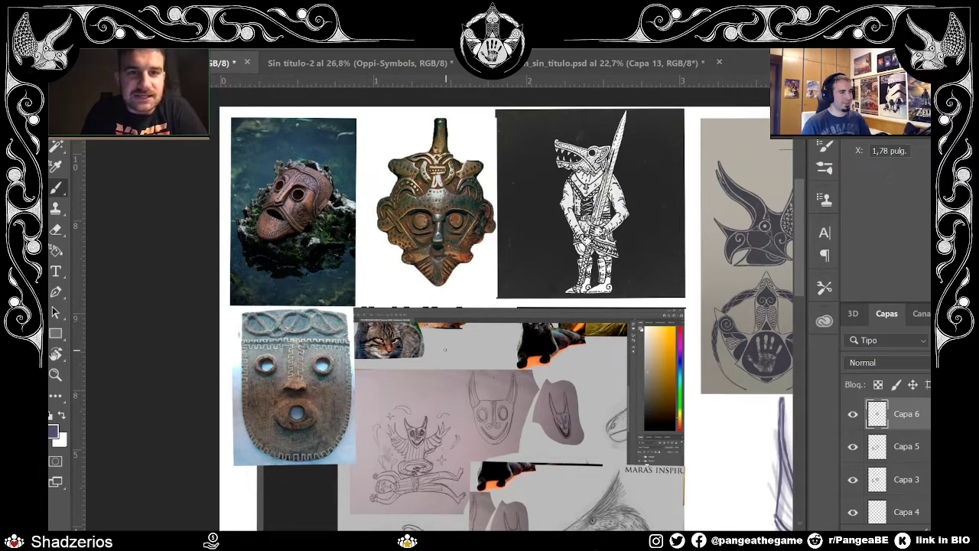
scroll(560, 228, down, 1)
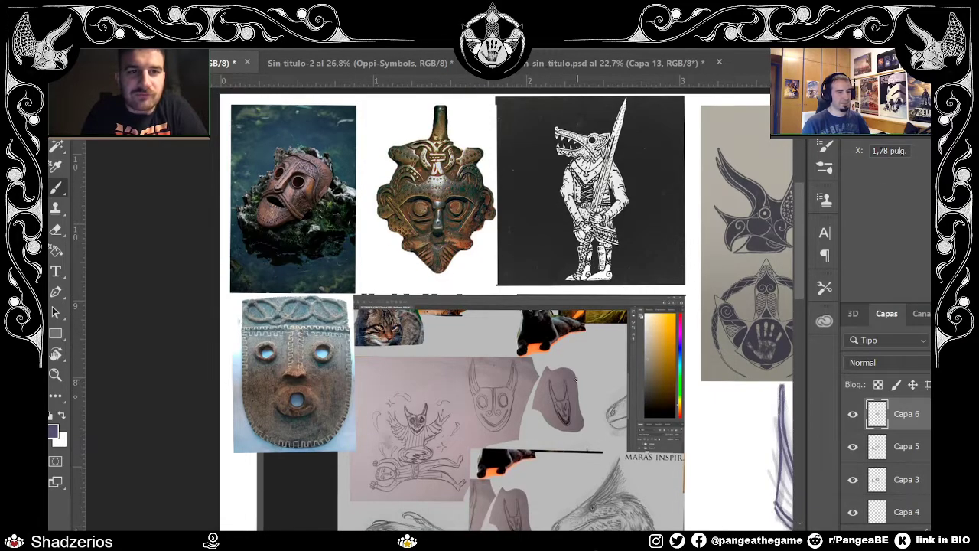
Step: Reinforce the two long shoulder lines beneath the small horned mask with additional strokes on each side
scroll(577, 379, down, 1)
scroll(577, 379, down, 1)
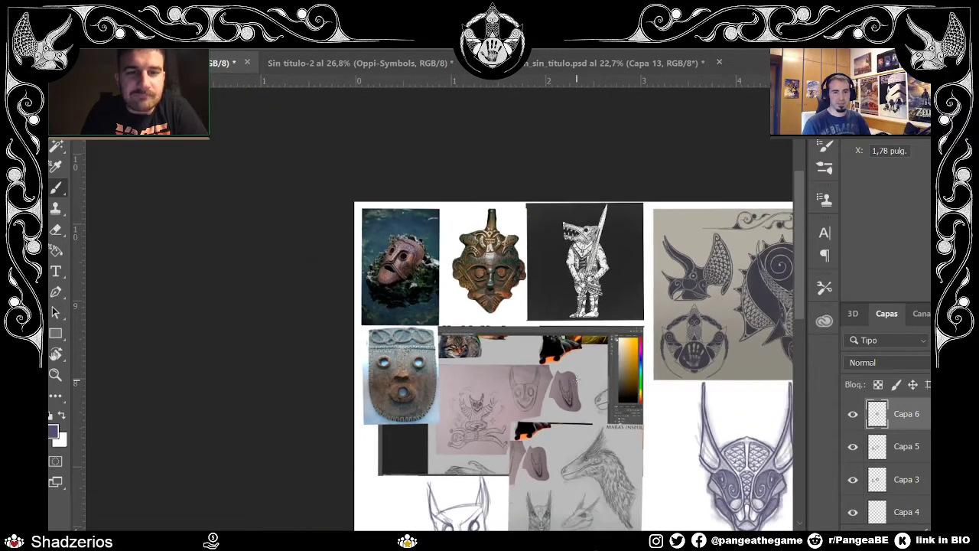
scroll(577, 380, down, 2)
scroll(577, 380, down, 1)
scroll(577, 378, down, 1)
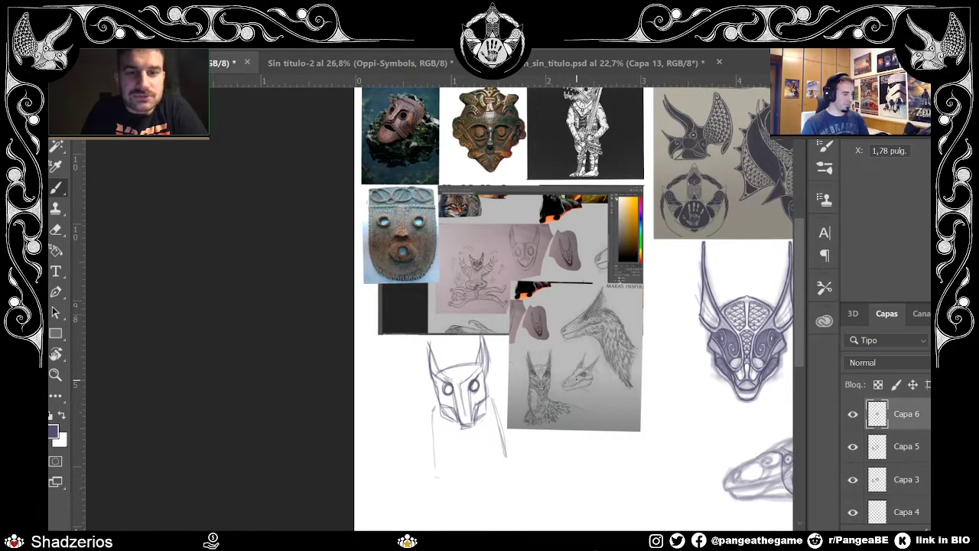
drag(437, 405, 434, 468)
drag(494, 398, 513, 465)
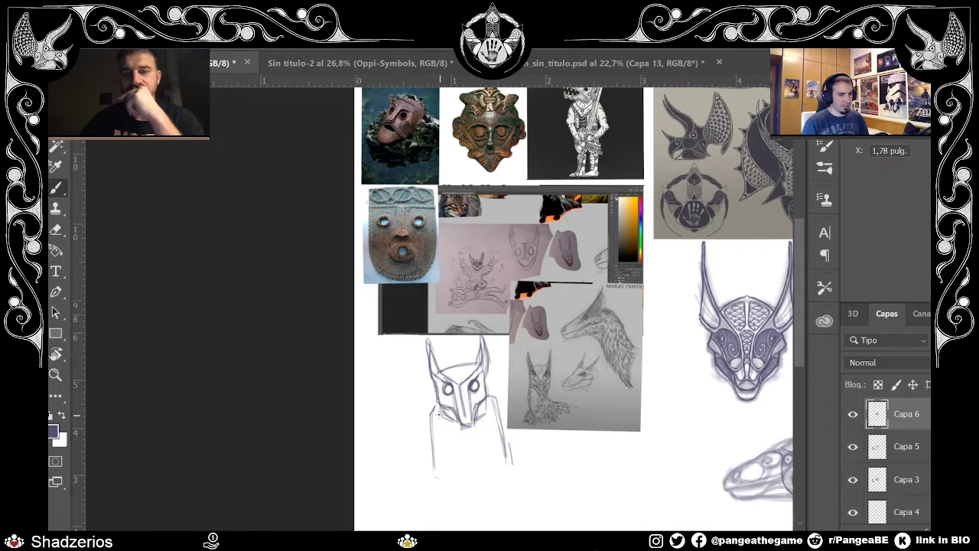
Step: Sketch a curved collar with small beads around the small mask figure's neck and touch up the snout
mouse_move(436, 411)
mouse_down()
mouse_move(447, 441)
mouse_move(490, 438)
mouse_move(493, 414)
mouse_up()
mouse_move(442, 436)
mouse_down()
mouse_move(479, 453)
mouse_move(468, 444)
mouse_move(490, 438)
mouse_up()
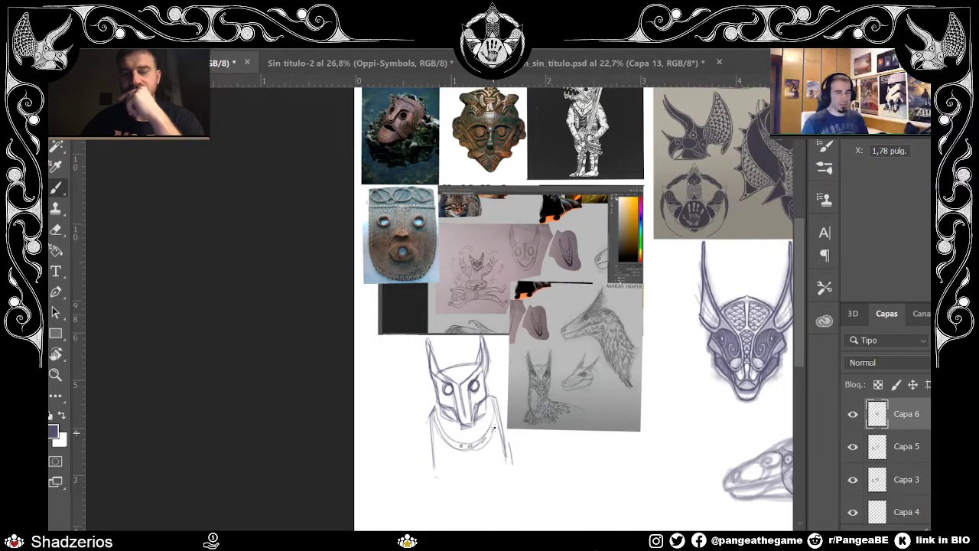
drag(444, 436, 453, 444)
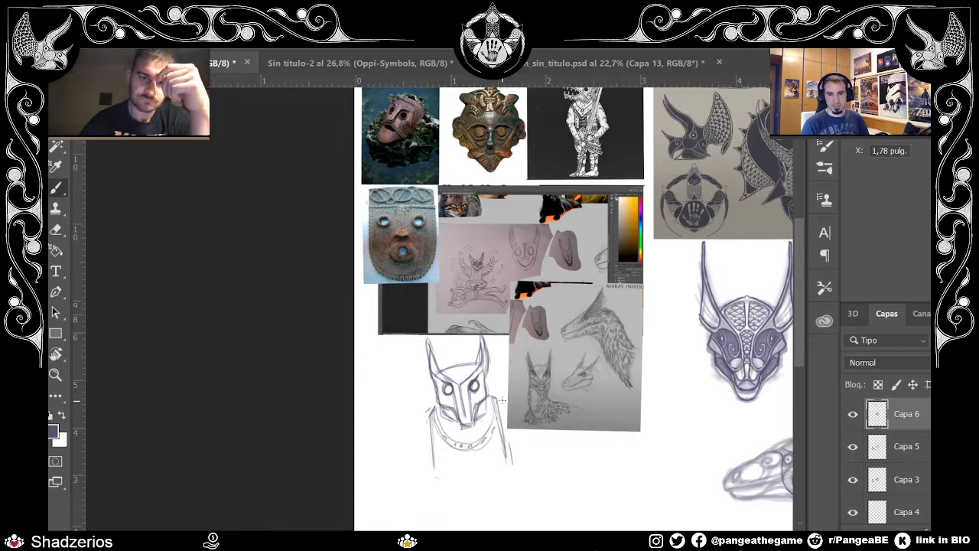
drag(462, 396, 464, 417)
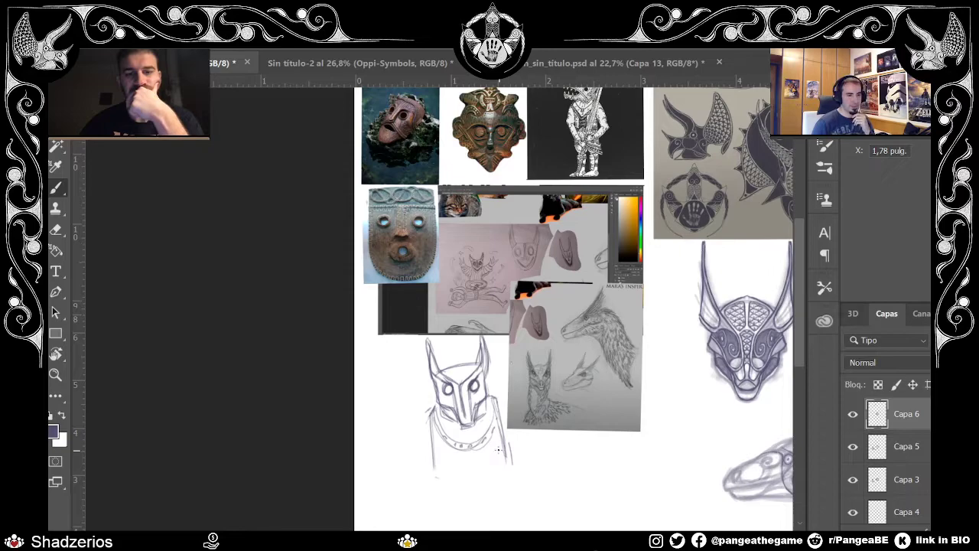
Step: Compare the small mask sketch with the detailed front and side masks and the reference images
scroll(509, 354, down, 3)
scroll(444, 355, up, 2)
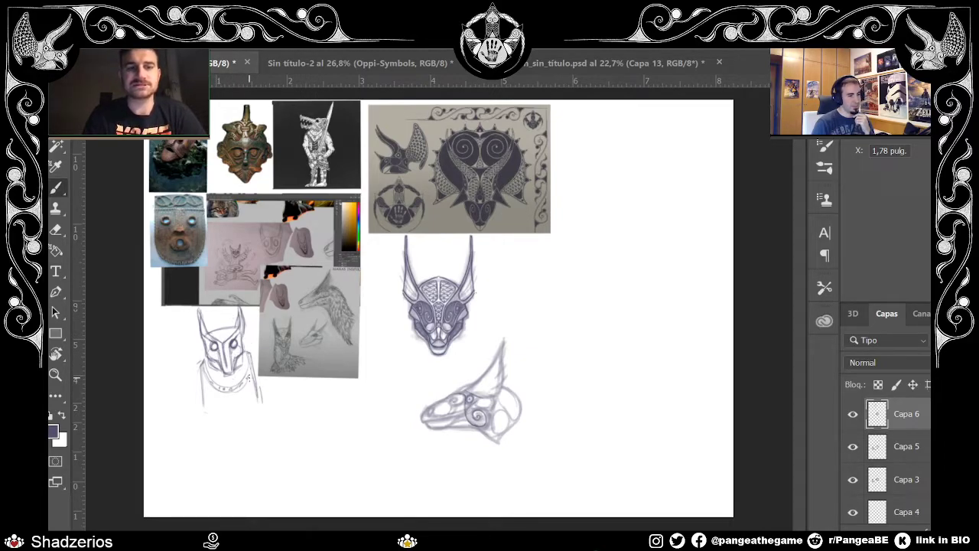
scroll(237, 376, up, 3)
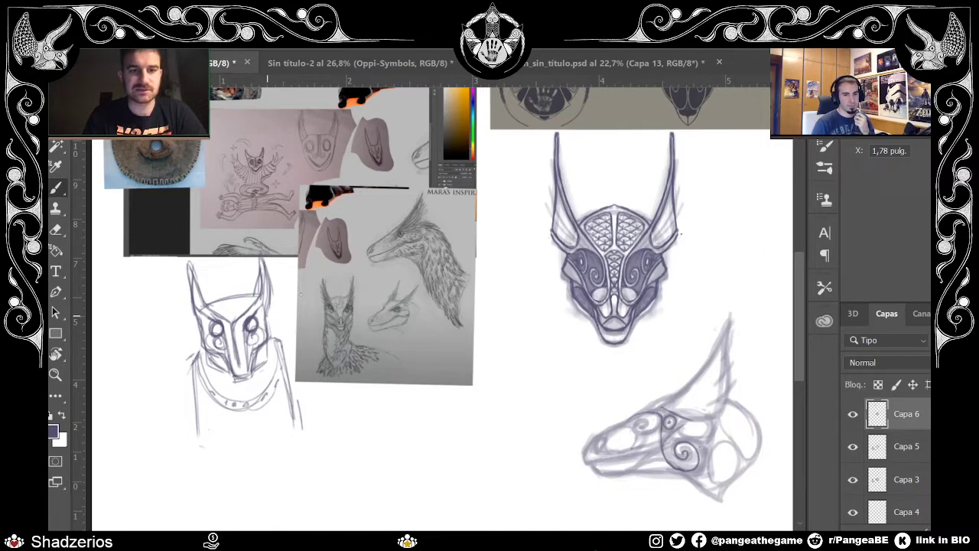
scroll(205, 276, up, 3)
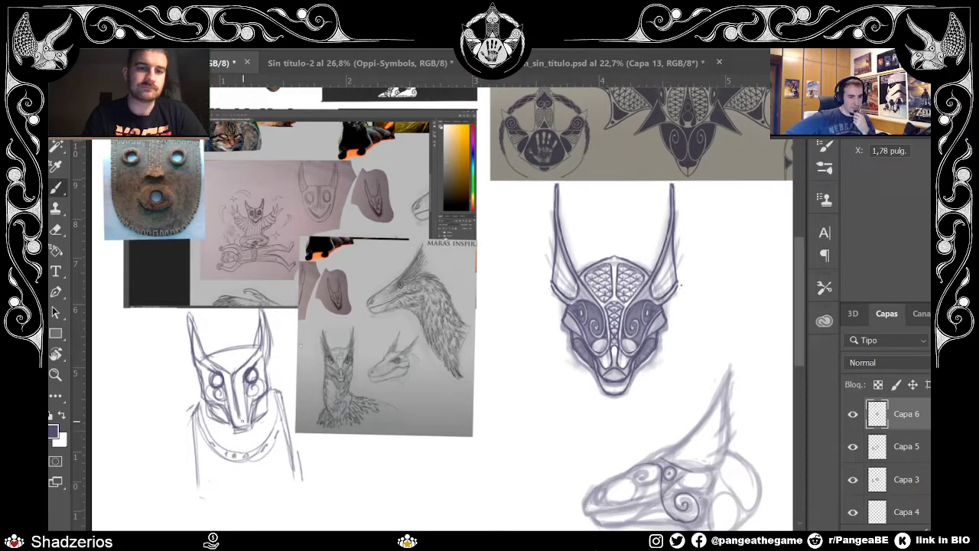
scroll(253, 428, up, 5)
scroll(252, 428, down, 3)
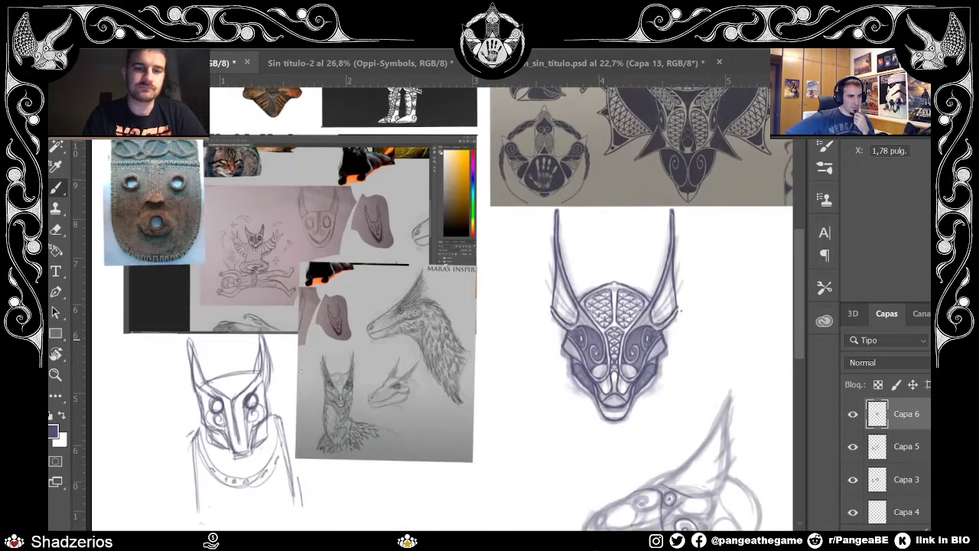
scroll(457, 339, down, 2)
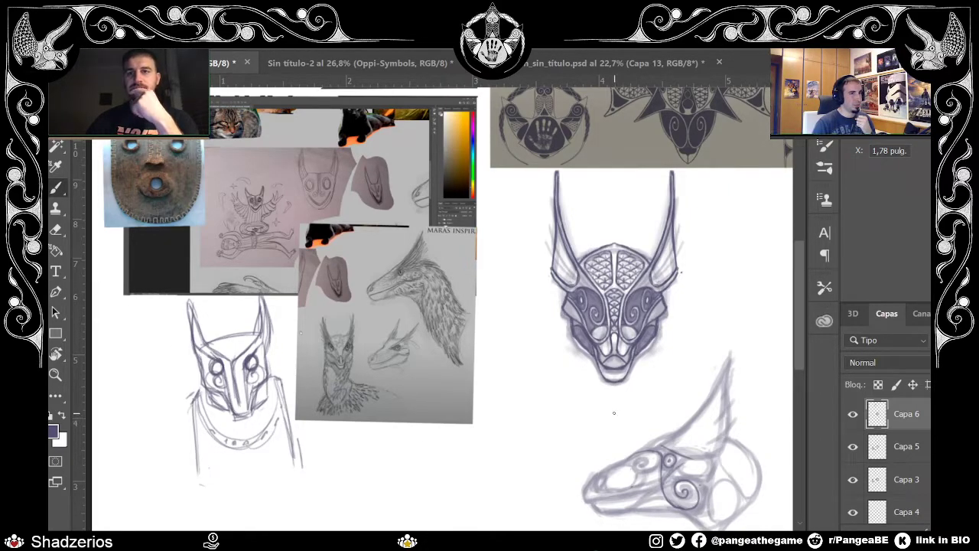
scroll(583, 417, down, 2)
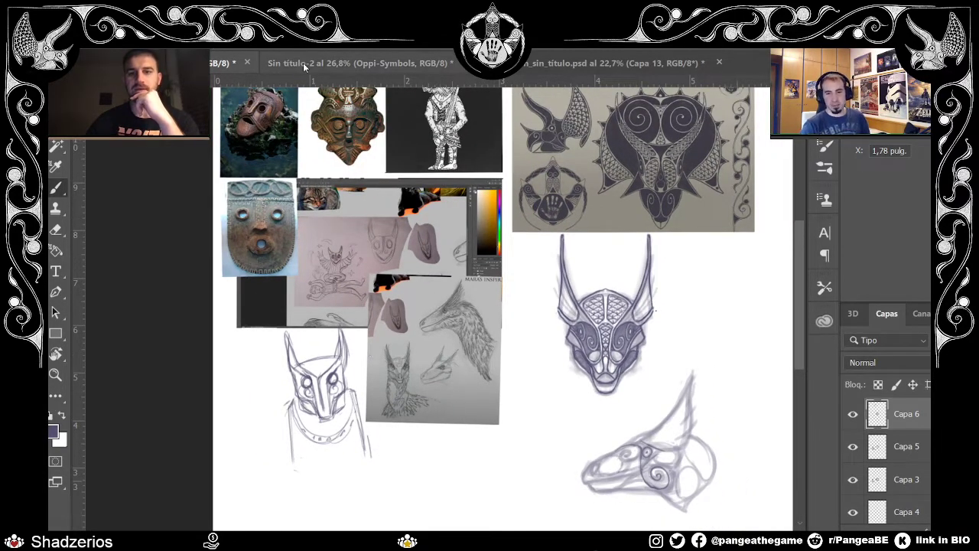
Step: Switch to the Sin título-2 document, activate layer Capa 1, and make and undo a wavy test stroke
click(429, 65)
scroll(443, 271, up, 2)
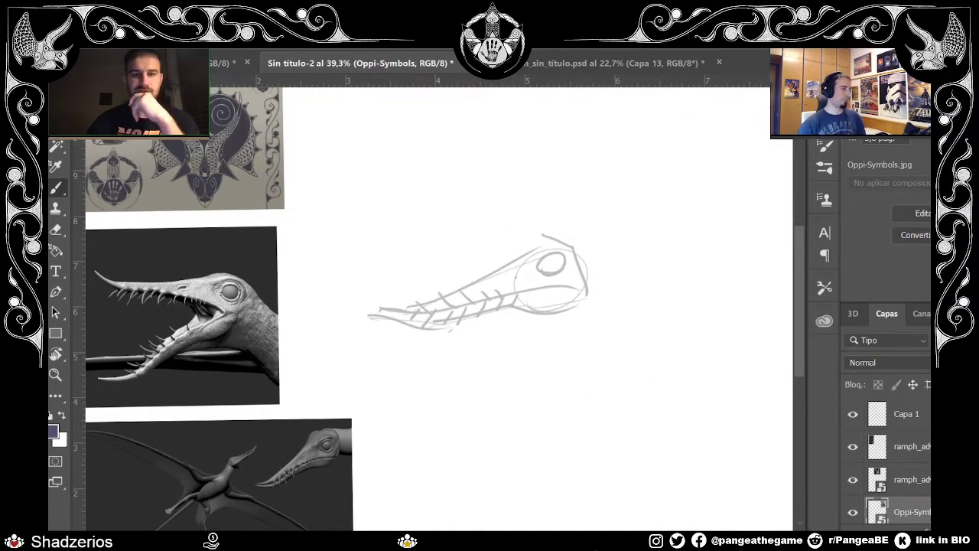
click(907, 410)
mouse_move(597, 372)
mouse_down()
mouse_move(655, 376)
mouse_move(729, 408)
mouse_up()
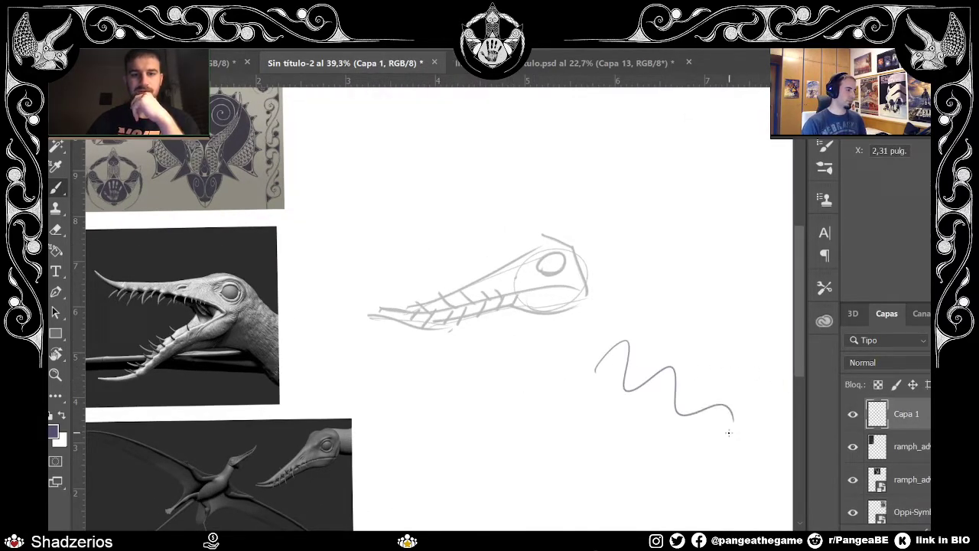
key(ctrl+z)
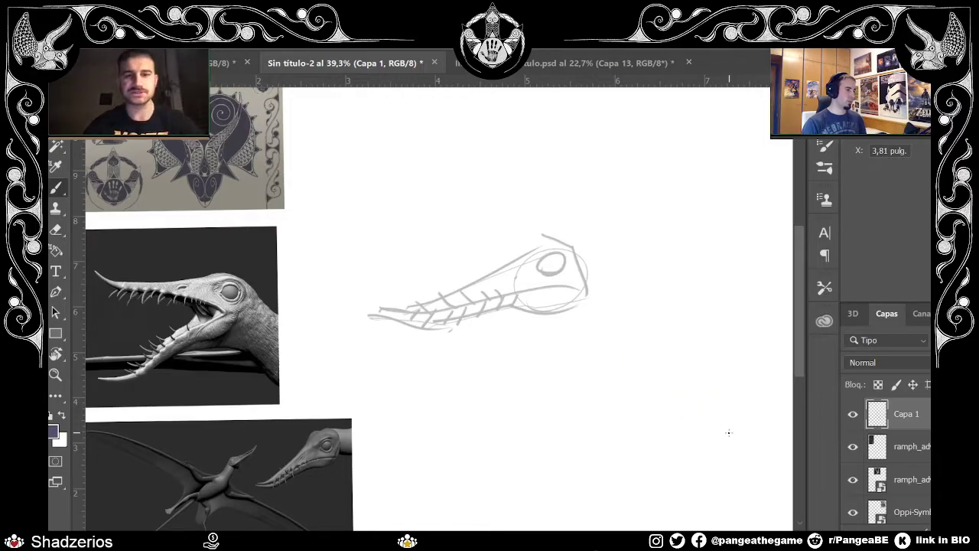
Step: Draw the eye ring, the rounded crown outline and an arc ahead of the eye in purple over the grey skull sketch
scroll(525, 304, up, 1)
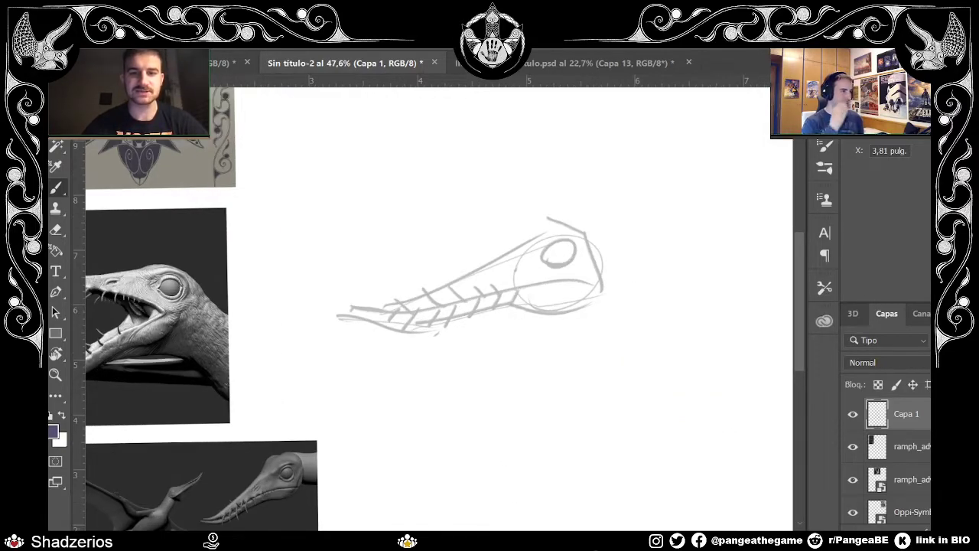
scroll(539, 466, left, 3)
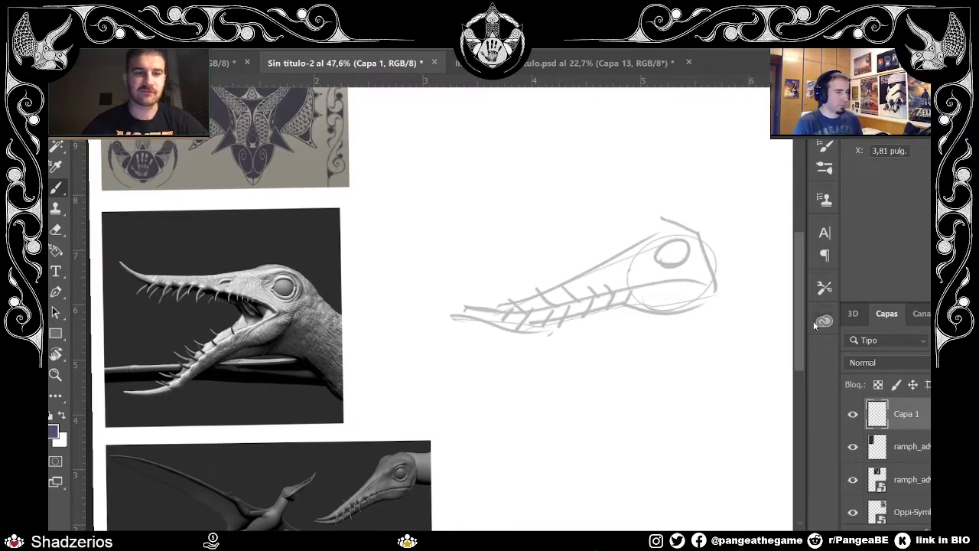
scroll(796, 323, up, 1)
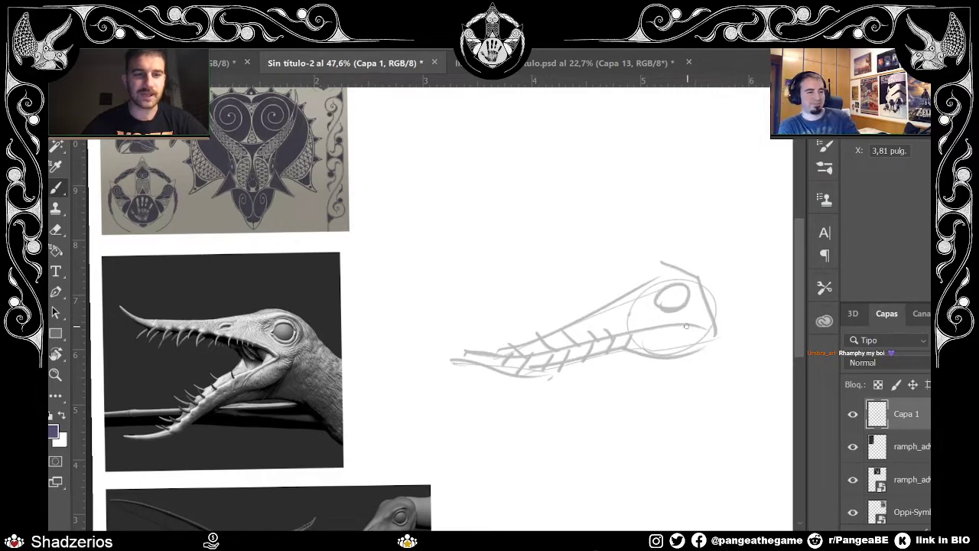
click(854, 414)
click(853, 414)
mouse_move(680, 309)
mouse_down()
mouse_move(660, 305)
mouse_move(685, 297)
mouse_move(660, 304)
mouse_up()
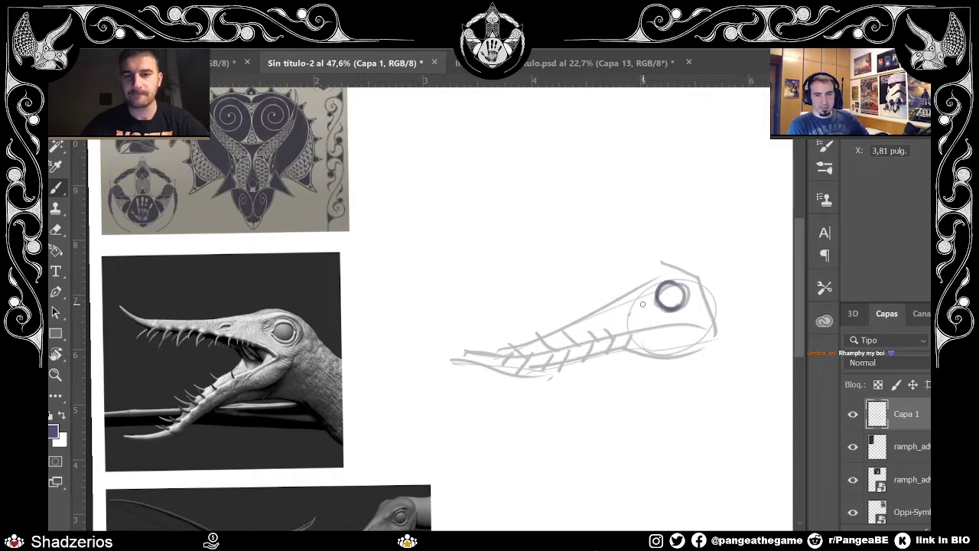
mouse_move(612, 316)
mouse_down()
mouse_move(655, 313)
mouse_move(679, 267)
mouse_move(636, 289)
mouse_move(672, 269)
mouse_move(700, 284)
mouse_up()
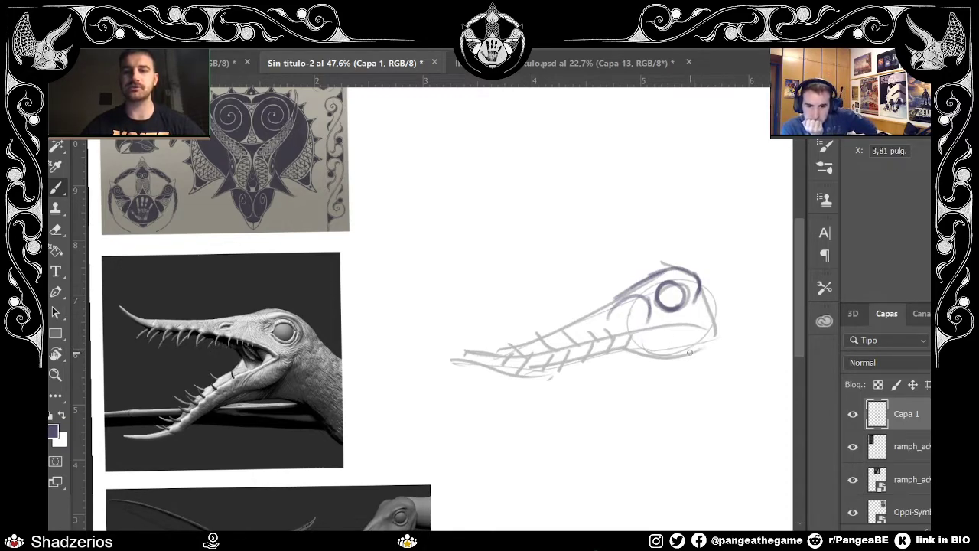
Step: Mark the torso of the flying pterosaur reference with purple strokes and add short handwritten notes above it
scroll(675, 334, down, 2)
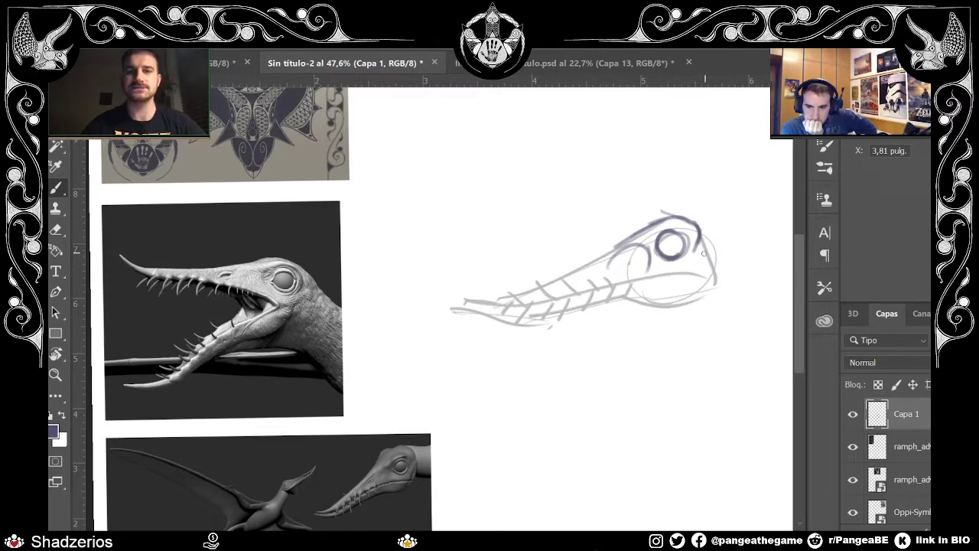
scroll(459, 222, down, 2)
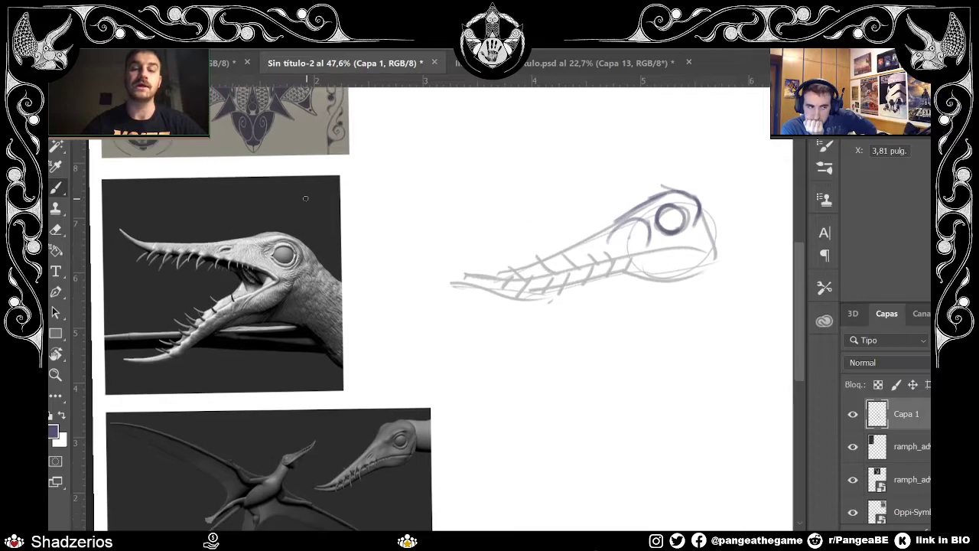
scroll(462, 224, up, 1)
scroll(461, 225, down, 2)
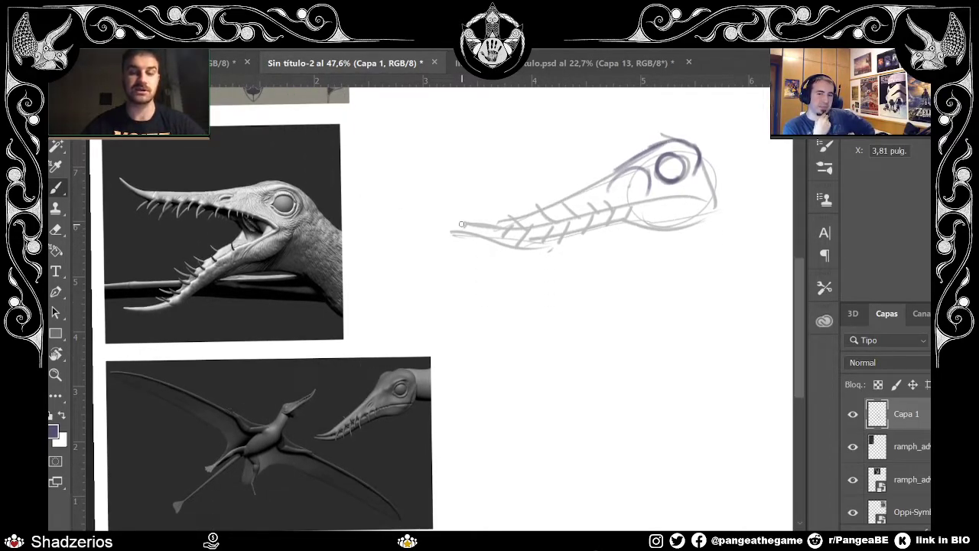
mouse_move(255, 441)
mouse_down()
mouse_move(264, 448)
mouse_move(261, 410)
mouse_up()
drag(283, 378, 303, 354)
drag(317, 407, 305, 438)
mouse_move(329, 391)
mouse_down()
mouse_move(335, 372)
mouse_move(347, 385)
mouse_up()
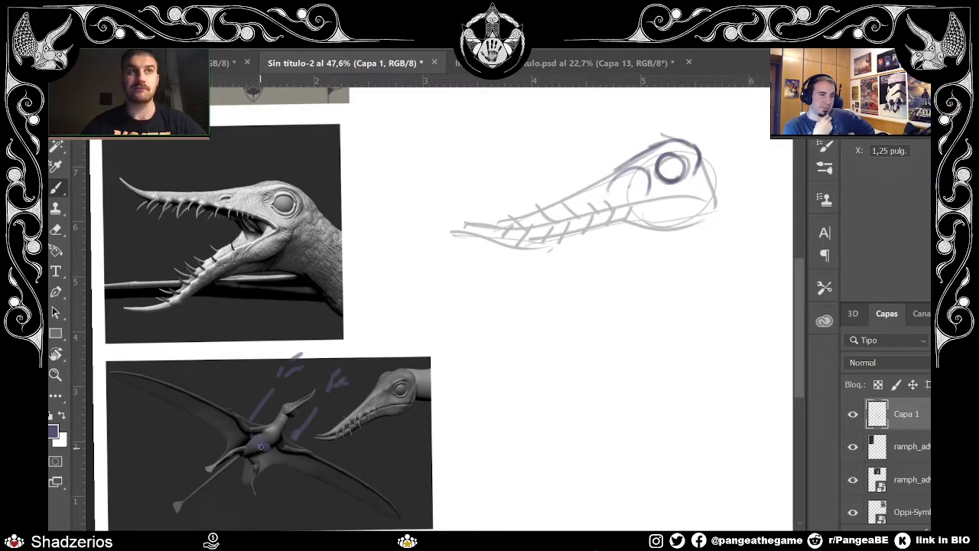
drag(273, 392, 254, 422)
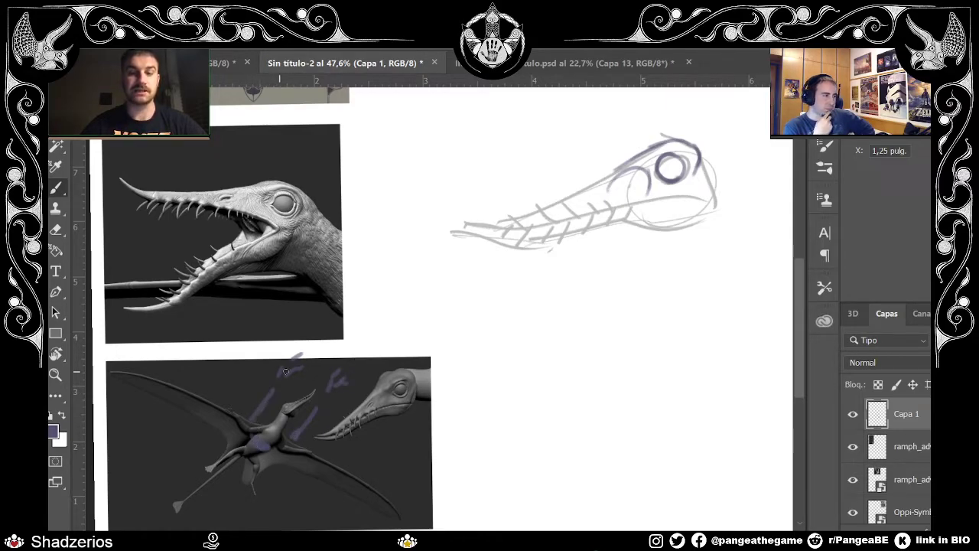
Step: Add a pupil to the skull's eye, close the oval opening ahead of it, and trace the upper jaw to its tip
drag(800, 280, 801, 260)
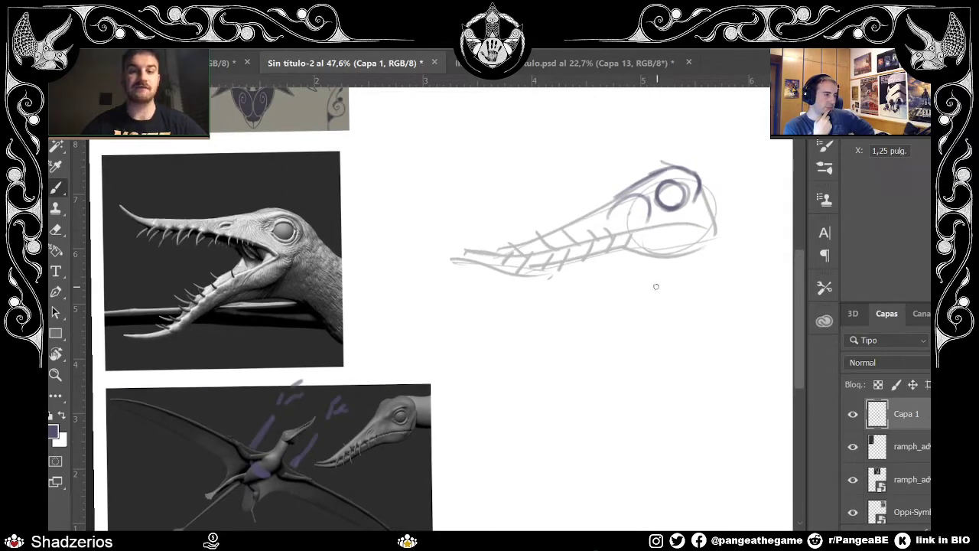
mouse_move(671, 190)
mouse_down()
mouse_move(705, 179)
mouse_move(620, 225)
mouse_move(608, 207)
mouse_move(622, 224)
mouse_move(645, 213)
mouse_move(616, 221)
mouse_move(648, 199)
mouse_up()
mouse_move(570, 219)
mouse_down()
mouse_move(602, 209)
mouse_move(619, 186)
mouse_move(538, 235)
mouse_move(473, 245)
mouse_move(526, 249)
mouse_move(528, 240)
mouse_move(500, 254)
mouse_move(525, 251)
mouse_up()
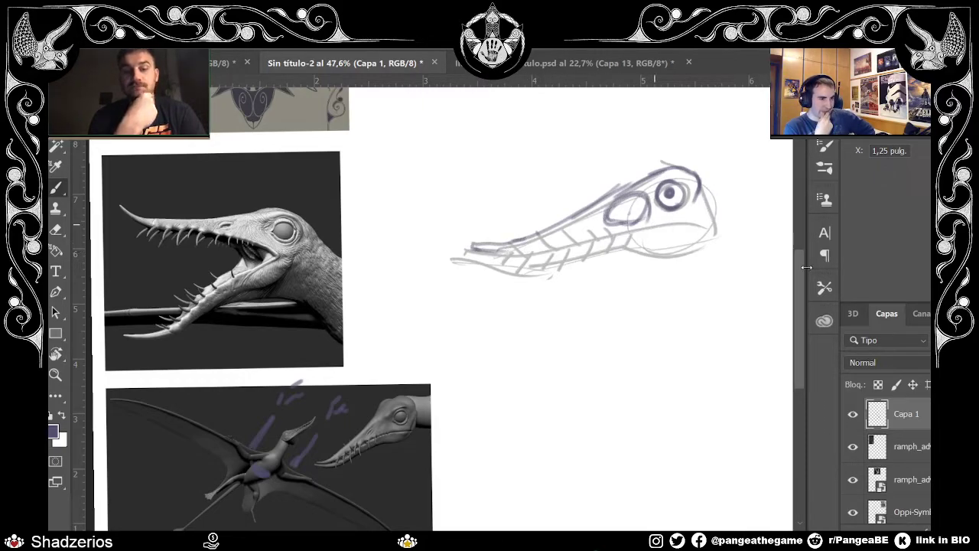
Step: Erase the pupil inside the skull's eye ring and return to the brush
scroll(802, 268, up, 5)
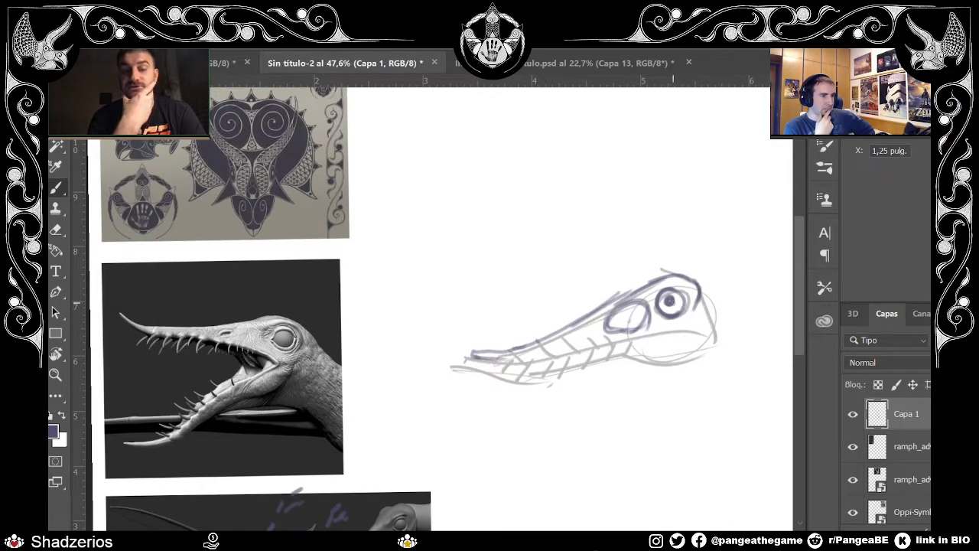
key(e)
drag(670, 304, 670, 303)
key(b)
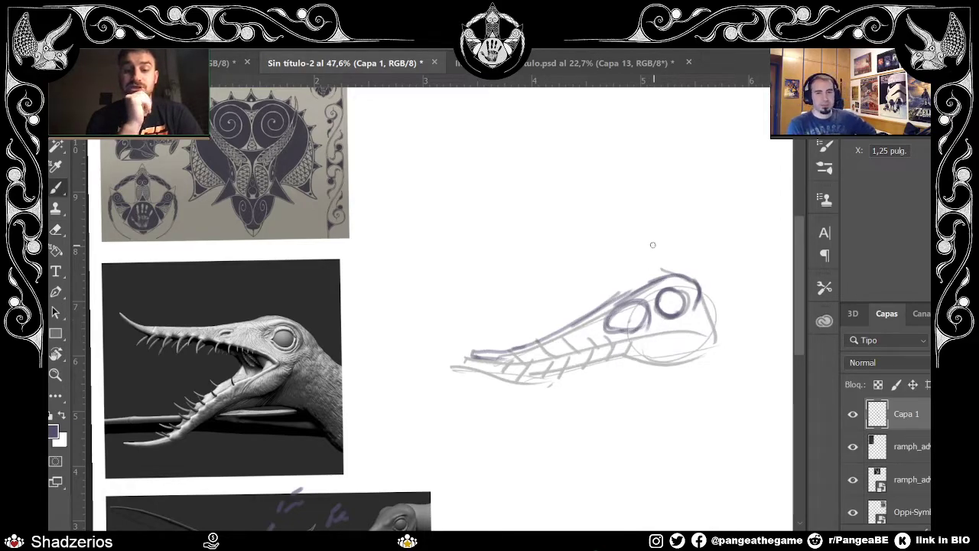
drag(637, 297, 667, 326)
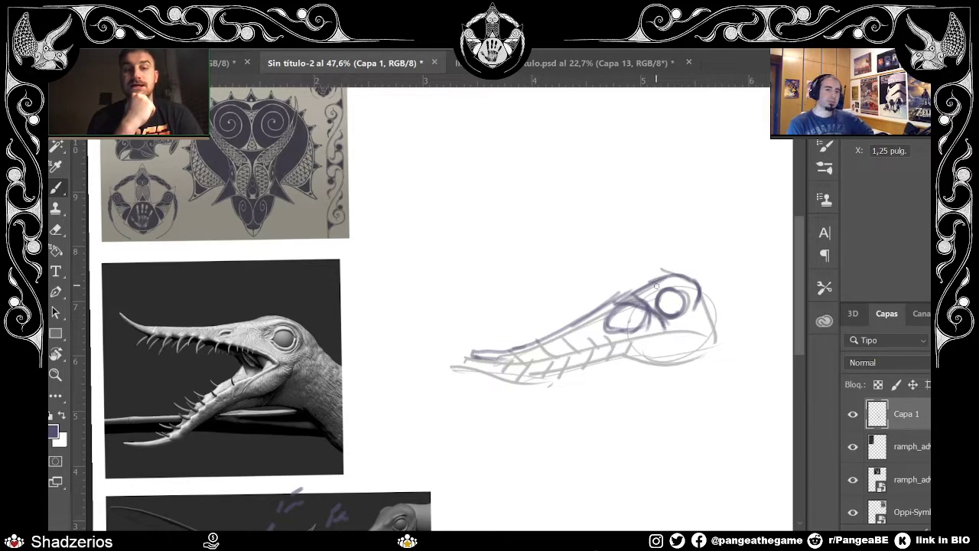
mouse_move(666, 286)
mouse_down()
mouse_move(647, 295)
mouse_move(670, 280)
mouse_move(694, 283)
mouse_up()
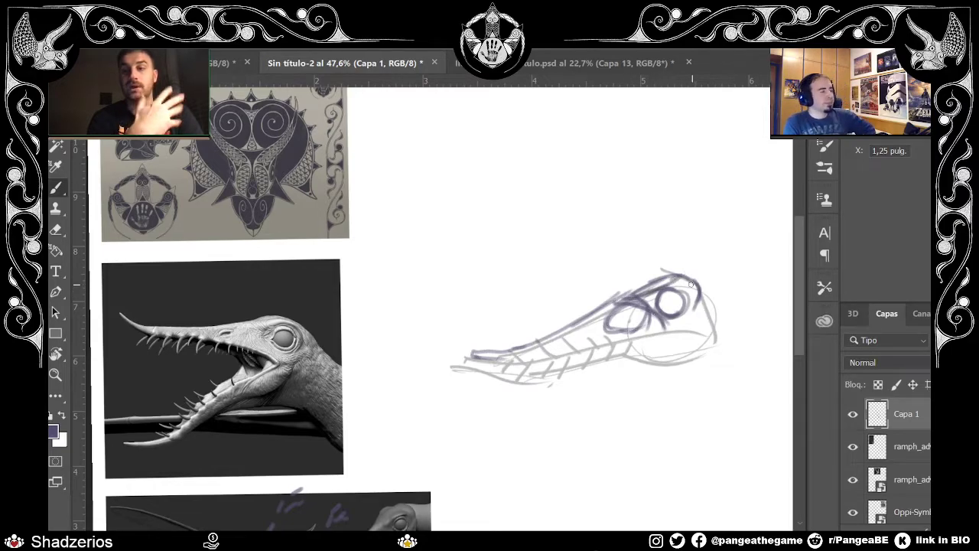
key(ctrl+z)
key(ctrl+z)
key(ctrl+z)
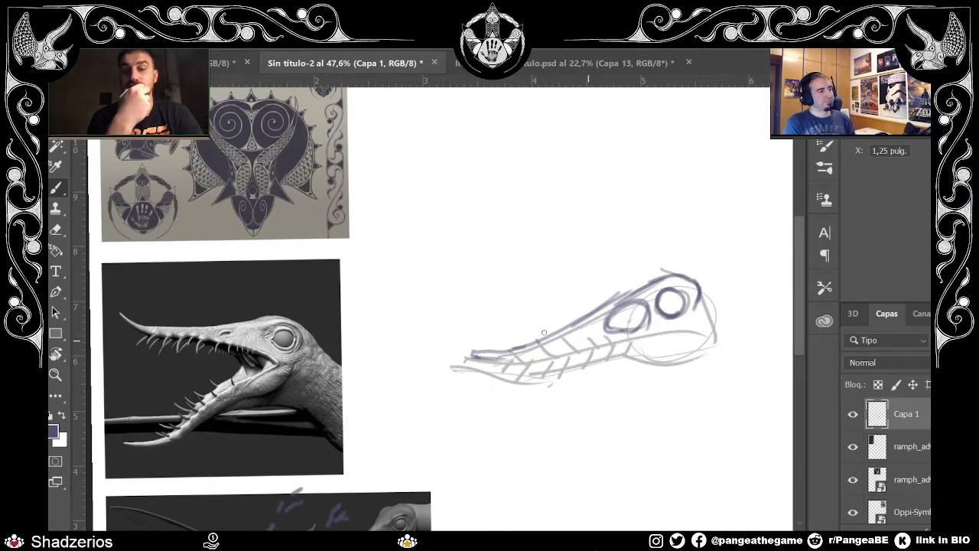
Step: Trace pointed interlocking teeth along the skull's jaws in purple and strengthen the top outline into an angular crown
mouse_move(575, 357)
mouse_down()
mouse_move(560, 335)
mouse_move(588, 348)
mouse_move(590, 364)
mouse_move(580, 372)
mouse_up()
mouse_move(599, 331)
mouse_down()
mouse_move(586, 352)
mouse_move(606, 369)
mouse_up()
mouse_move(613, 329)
mouse_down()
mouse_move(609, 346)
mouse_move(557, 381)
mouse_up()
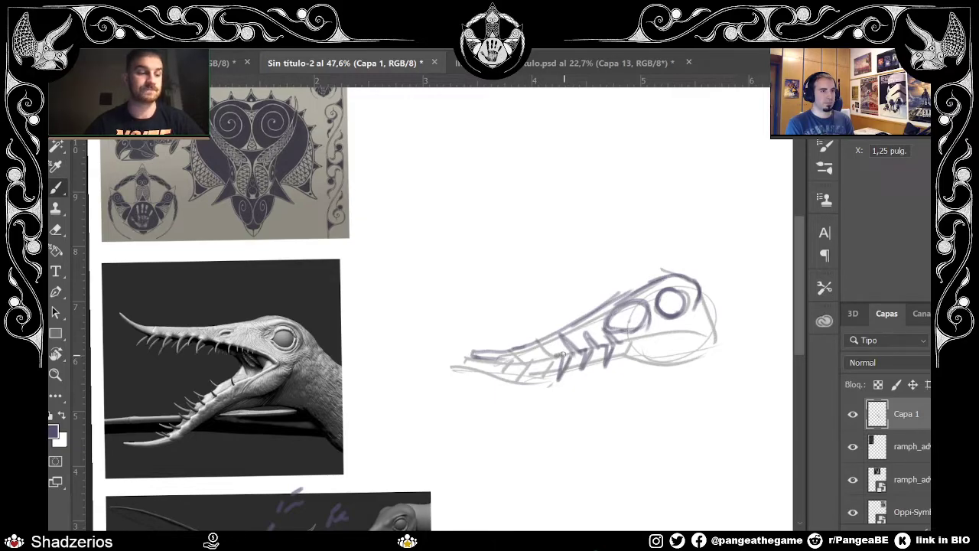
mouse_move(533, 360)
mouse_down()
mouse_move(520, 387)
mouse_move(526, 372)
mouse_move(511, 364)
mouse_up()
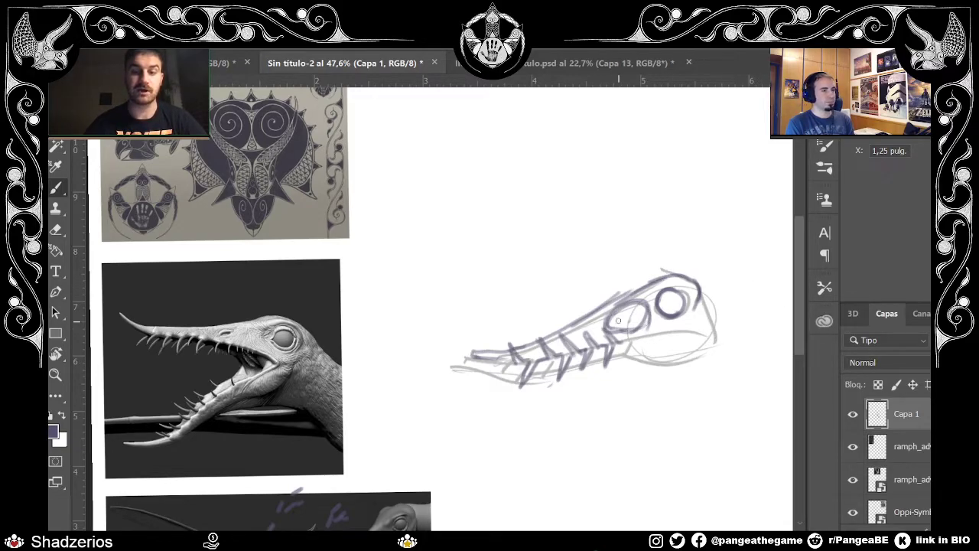
mouse_move(605, 308)
mouse_down()
mouse_move(665, 270)
mouse_move(701, 280)
mouse_move(694, 312)
mouse_up()
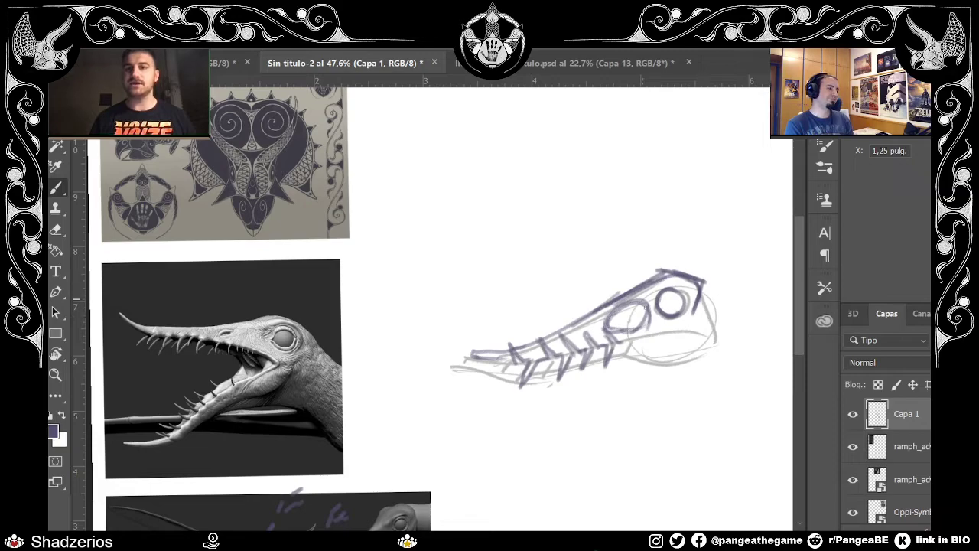
Step: Outline the back of the skull, the cheek line and the lower jaw in purple, and draw a second ring around the eye
mouse_move(618, 343)
mouse_down()
mouse_move(687, 340)
mouse_move(690, 328)
mouse_move(688, 339)
mouse_move(667, 336)
mouse_move(699, 300)
mouse_up()
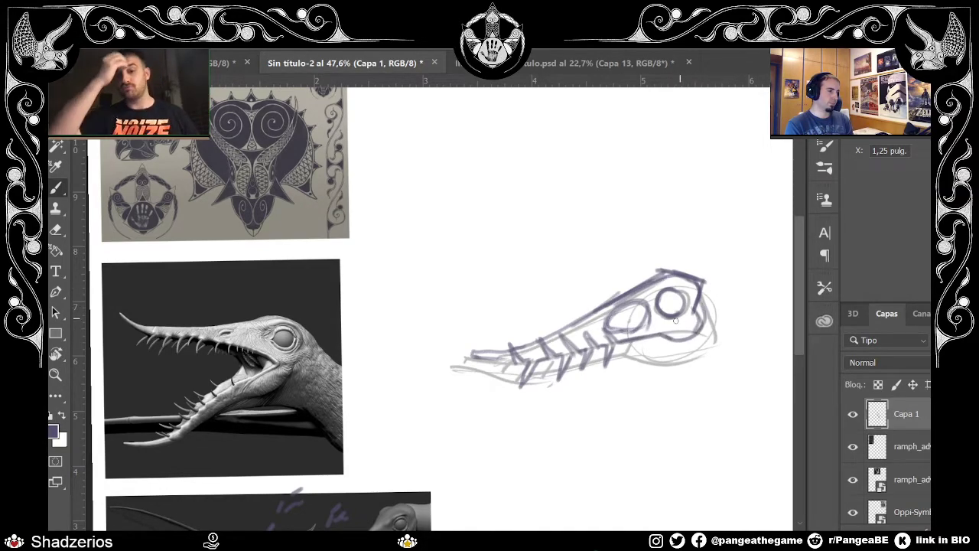
mouse_move(613, 361)
mouse_down()
mouse_move(688, 360)
mouse_move(698, 333)
mouse_up()
drag(665, 367, 696, 337)
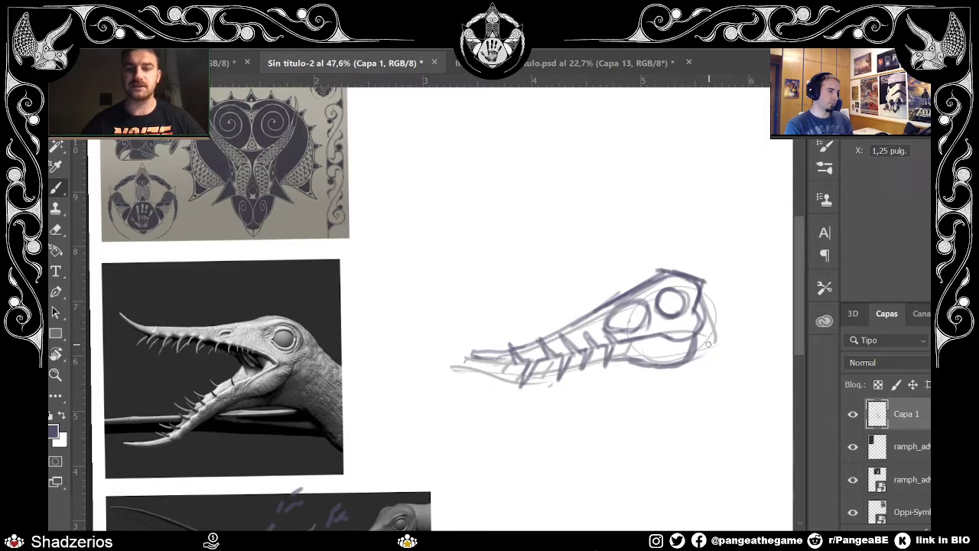
mouse_move(679, 323)
mouse_down()
mouse_move(650, 310)
mouse_move(663, 285)
mouse_move(683, 286)
mouse_move(692, 303)
mouse_move(669, 323)
mouse_move(651, 310)
mouse_move(657, 289)
mouse_move(685, 292)
mouse_up()
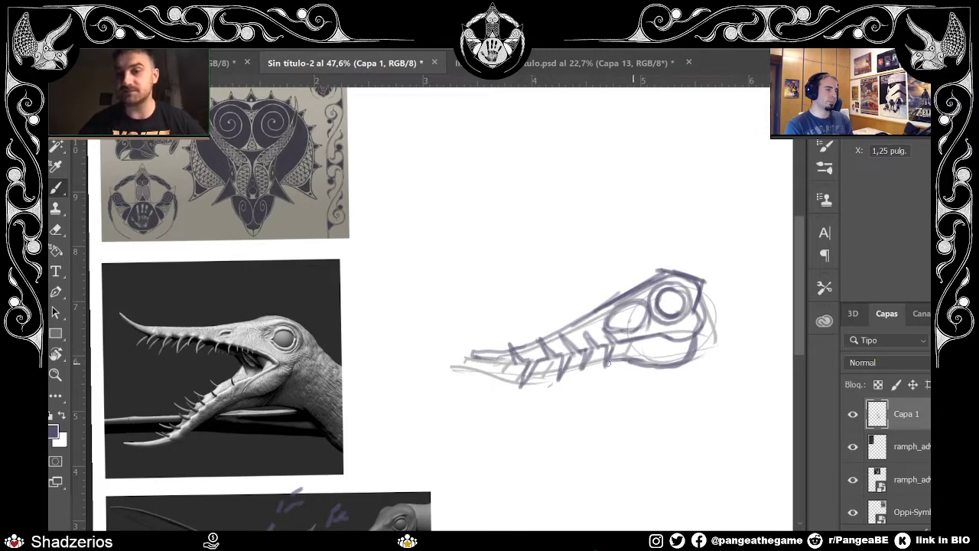
mouse_move(616, 368)
mouse_down()
mouse_move(543, 387)
mouse_move(553, 361)
mouse_move(532, 382)
mouse_move(505, 371)
mouse_move(516, 386)
mouse_move(474, 369)
mouse_up()
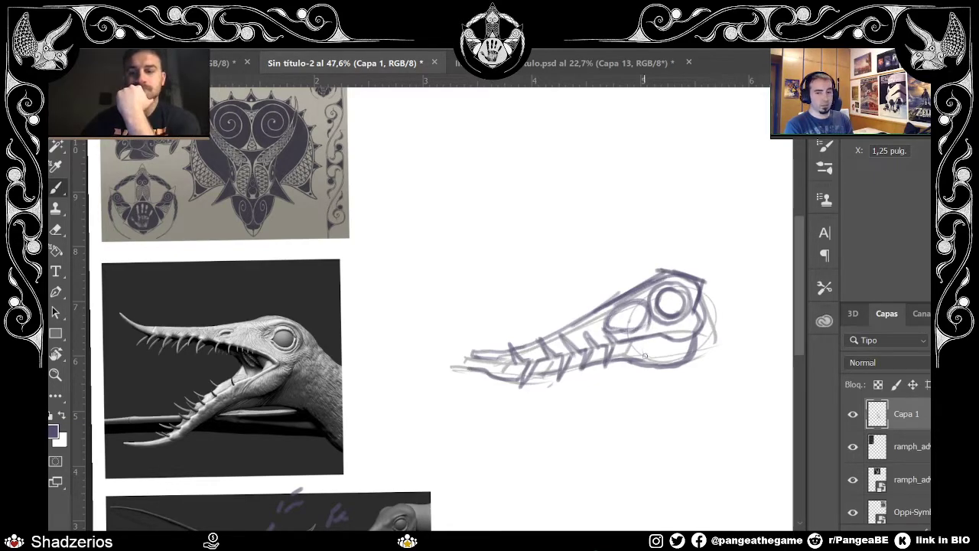
Step: Draw a spiral inside the rear of the lower jaw and strengthen the skull's back edge and the opening ahead of the eye
mouse_move(661, 347)
mouse_down()
mouse_move(635, 353)
mouse_move(666, 341)
mouse_move(681, 348)
mouse_move(649, 357)
mouse_move(657, 349)
mouse_move(655, 360)
mouse_move(677, 354)
mouse_move(671, 341)
mouse_move(645, 344)
mouse_move(635, 356)
mouse_move(676, 365)
mouse_move(692, 345)
mouse_up()
mouse_move(668, 312)
mouse_down()
mouse_move(671, 289)
mouse_move(673, 313)
mouse_up()
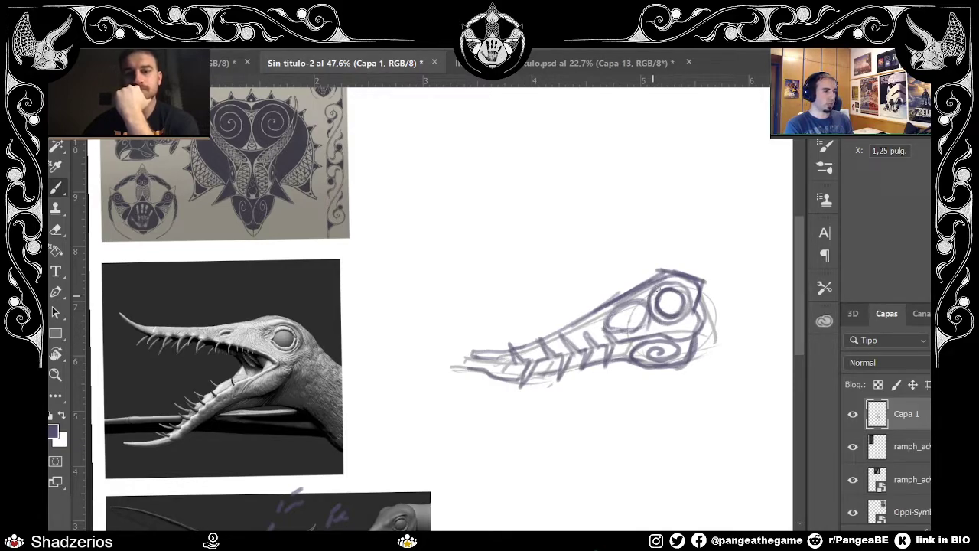
drag(704, 289, 699, 319)
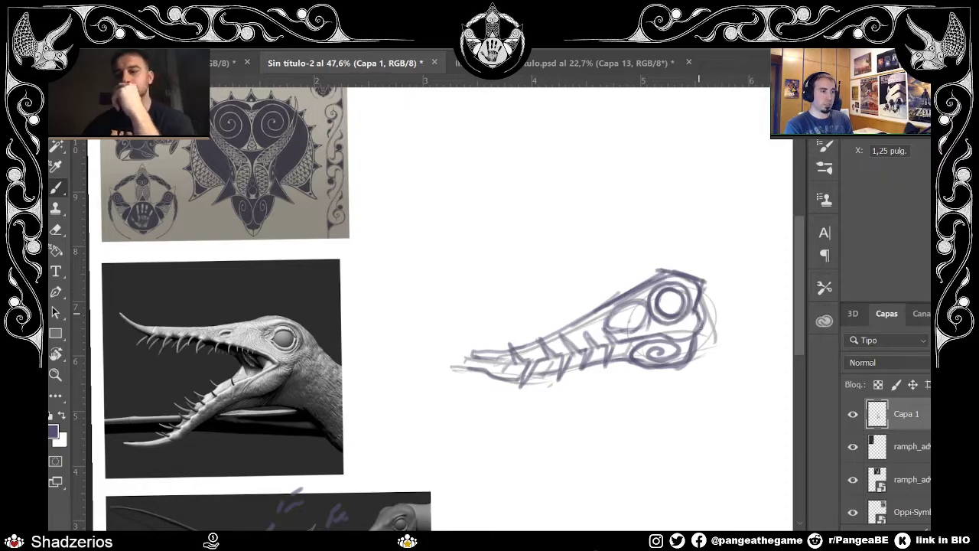
mouse_move(637, 301)
mouse_down()
mouse_move(610, 314)
mouse_move(643, 316)
mouse_move(640, 306)
mouse_move(642, 330)
mouse_move(614, 331)
mouse_move(627, 303)
mouse_move(569, 336)
mouse_up()
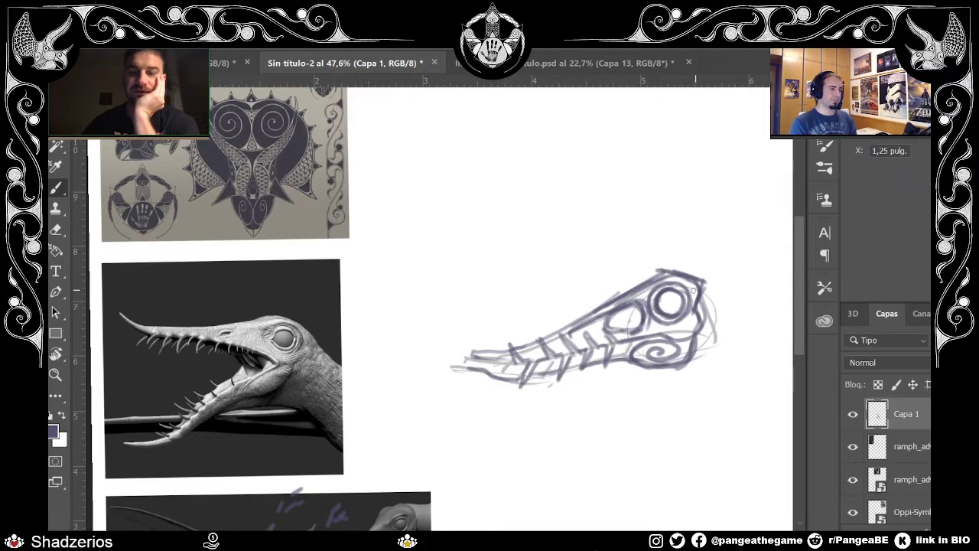
Step: Round off the crown, add a small ring at the centre of the eye, and reinforce the jaw tips and teeth
key(e)
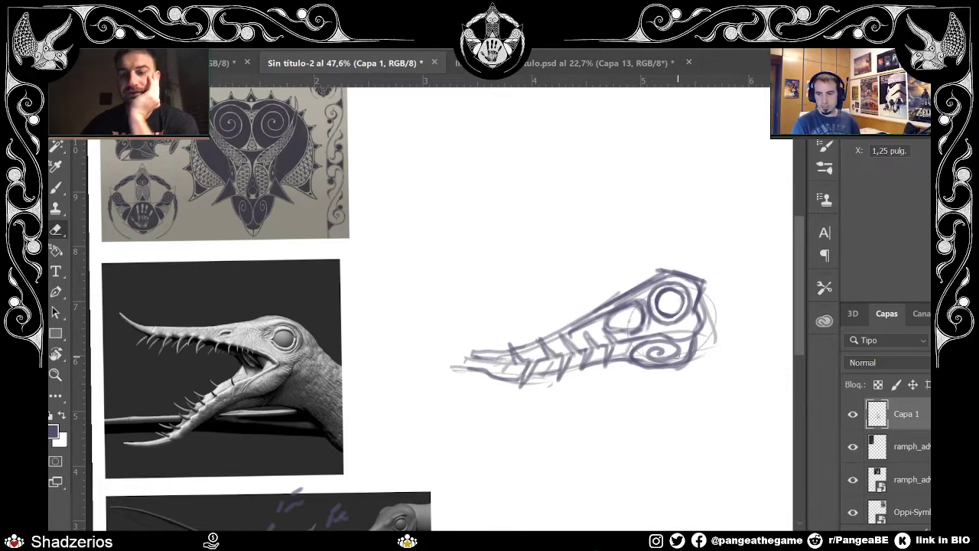
key(b)
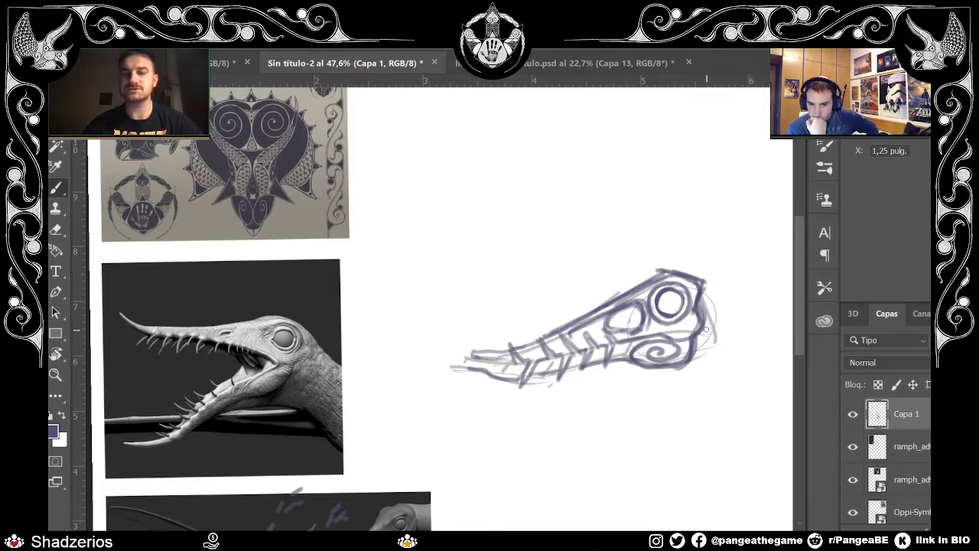
mouse_move(657, 272)
mouse_down()
mouse_move(689, 272)
mouse_move(704, 286)
mouse_move(668, 303)
mouse_up()
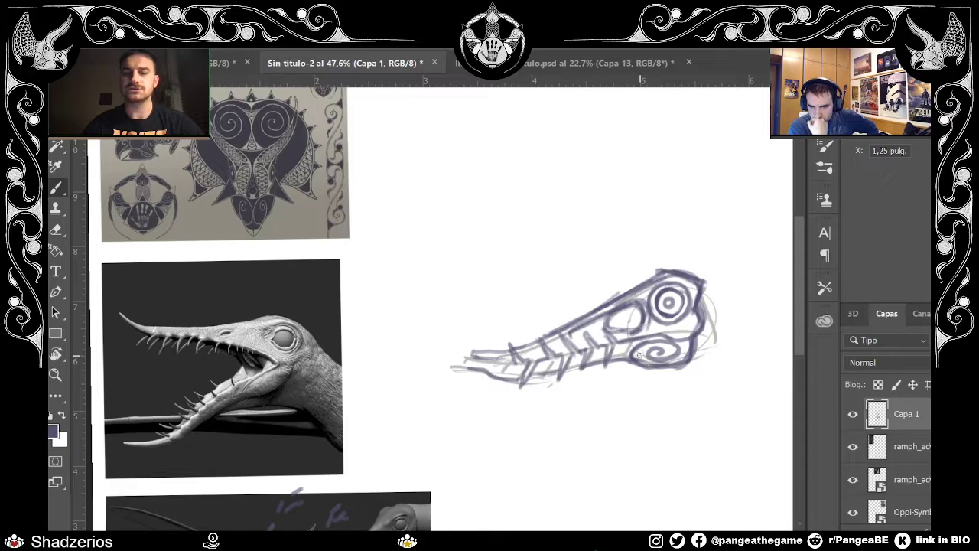
mouse_move(517, 380)
mouse_down()
mouse_move(465, 361)
mouse_move(518, 373)
mouse_up()
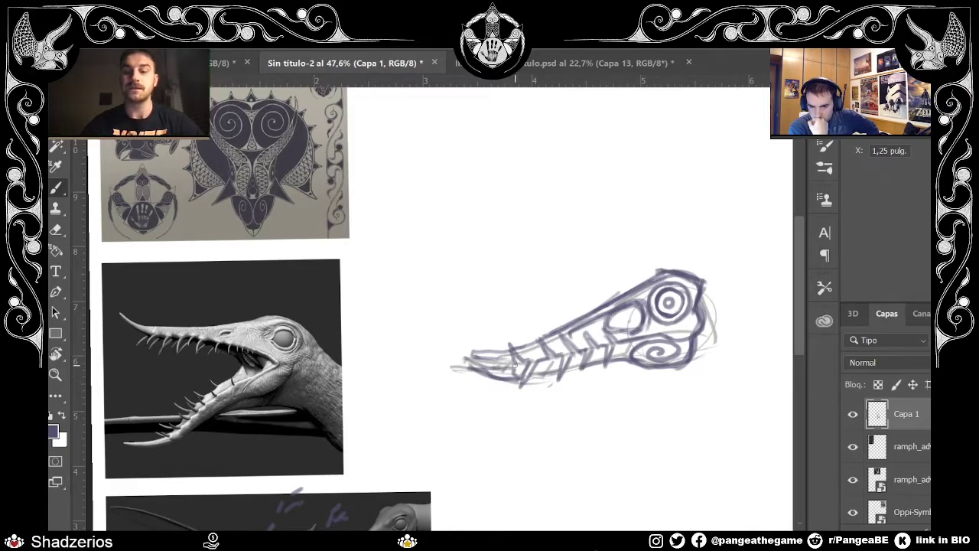
mouse_move(580, 374)
mouse_down()
mouse_move(594, 352)
mouse_move(585, 336)
mouse_move(614, 355)
mouse_move(619, 317)
mouse_move(570, 354)
mouse_move(560, 379)
mouse_move(560, 355)
mouse_move(542, 339)
mouse_move(546, 357)
mouse_move(522, 384)
mouse_move(526, 347)
mouse_move(514, 367)
mouse_up()
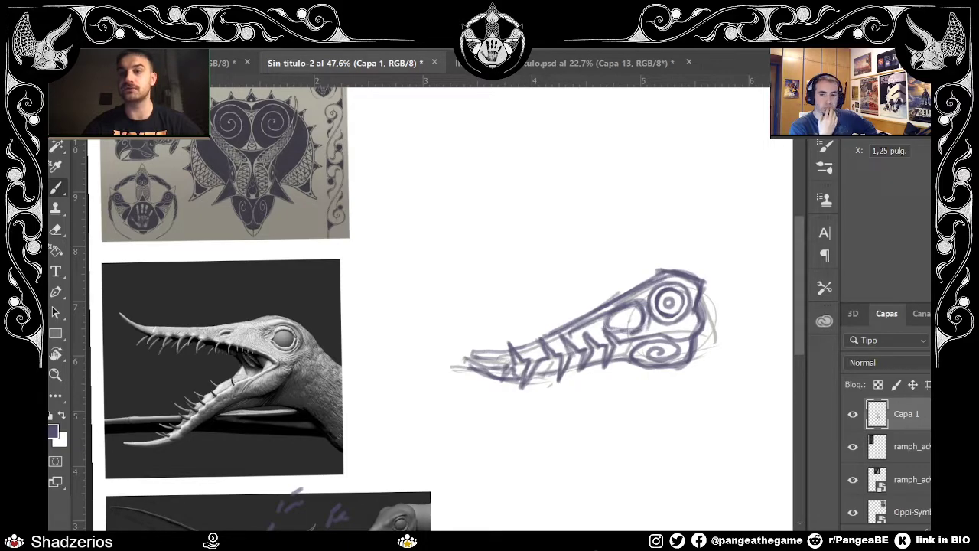
Step: Fade the skull sketch on Capa 1 to a light guide and add a new layer above it
key(Delete)
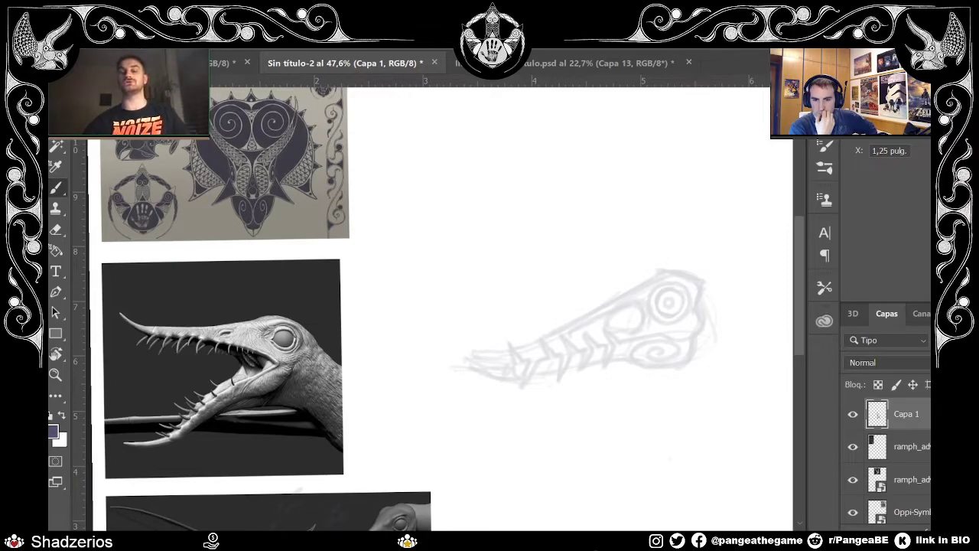
key(ctrl+shift+alt+n)
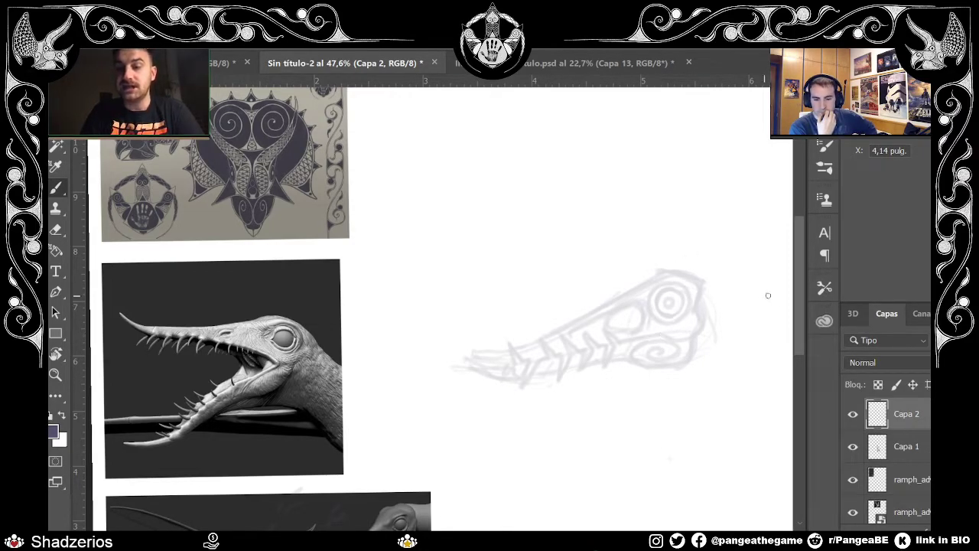
Step: Trace the skull's eye on Capa 2 as a small pupil ring surrounded by two concentric circles
scroll(688, 295, up, 6)
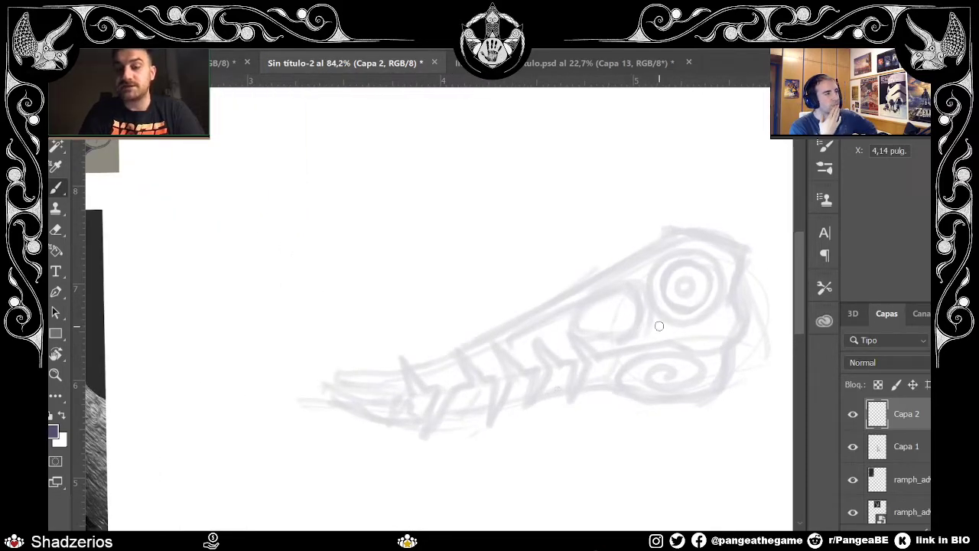
scroll(659, 326, right, 3)
mouse_move(566, 305)
mouse_down()
mouse_move(537, 307)
mouse_move(543, 262)
mouse_up()
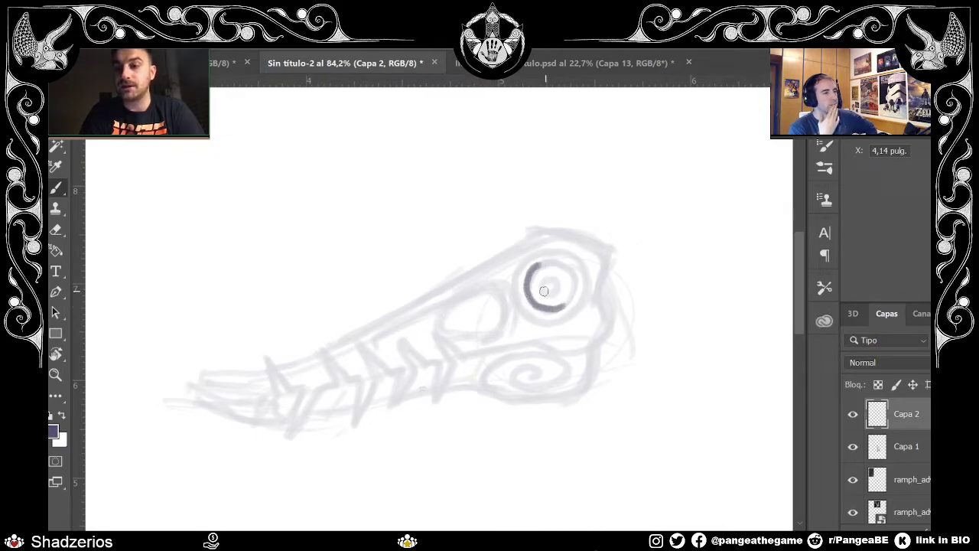
key(ctrl+z)
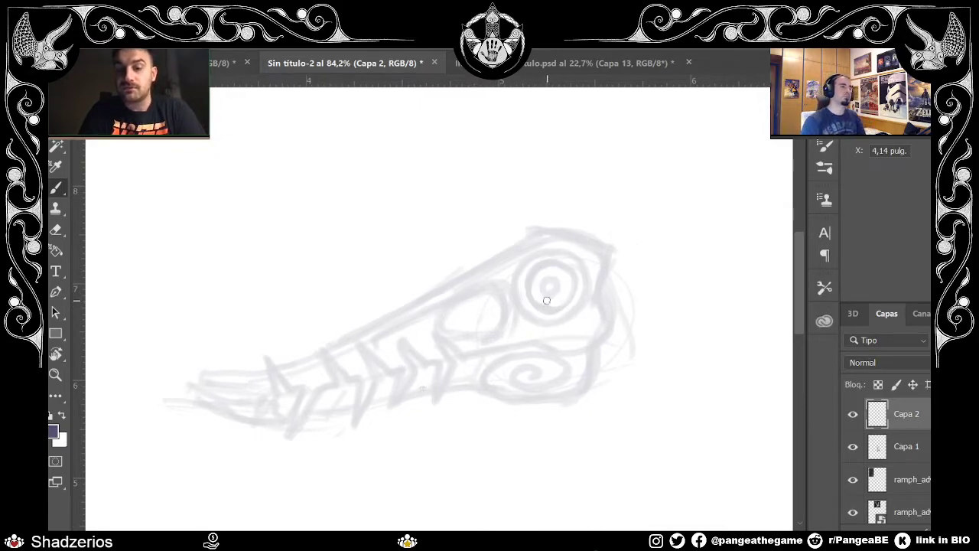
mouse_move(560, 305)
mouse_down()
mouse_move(529, 293)
mouse_move(532, 272)
mouse_move(567, 266)
mouse_move(573, 281)
mouse_move(571, 298)
mouse_move(556, 308)
mouse_move(538, 304)
mouse_move(529, 283)
mouse_move(548, 260)
mouse_move(556, 285)
mouse_up()
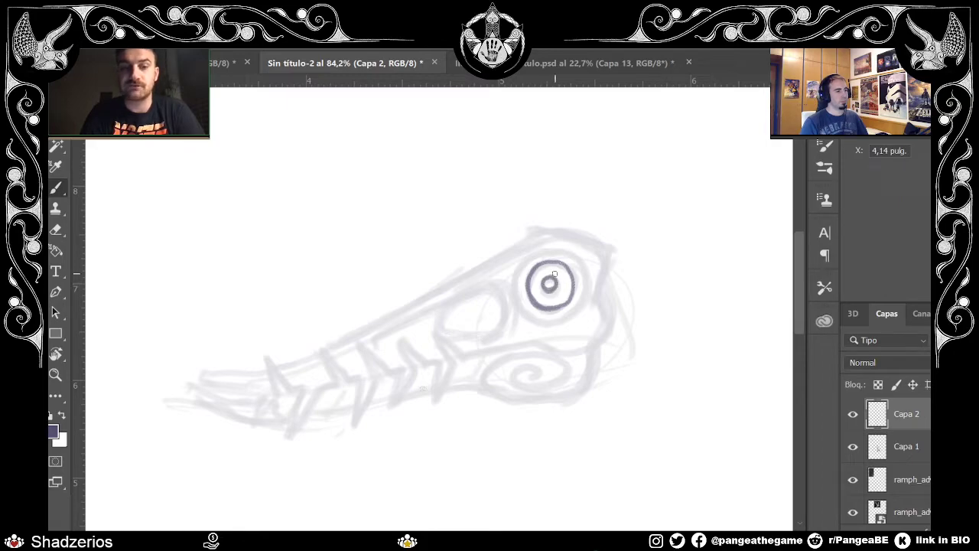
mouse_move(546, 318)
mouse_down()
mouse_move(525, 306)
mouse_move(522, 276)
mouse_move(531, 263)
mouse_move(533, 273)
mouse_move(523, 266)
mouse_move(521, 279)
mouse_move(531, 259)
mouse_move(579, 274)
mouse_up()
mouse_move(523, 285)
mouse_down()
mouse_move(530, 310)
mouse_move(567, 311)
mouse_move(529, 311)
mouse_move(576, 303)
mouse_up()
mouse_move(580, 274)
mouse_down()
mouse_move(571, 308)
mouse_move(544, 319)
mouse_move(575, 299)
mouse_move(544, 306)
mouse_move(529, 283)
mouse_move(539, 265)
mouse_move(569, 280)
mouse_up()
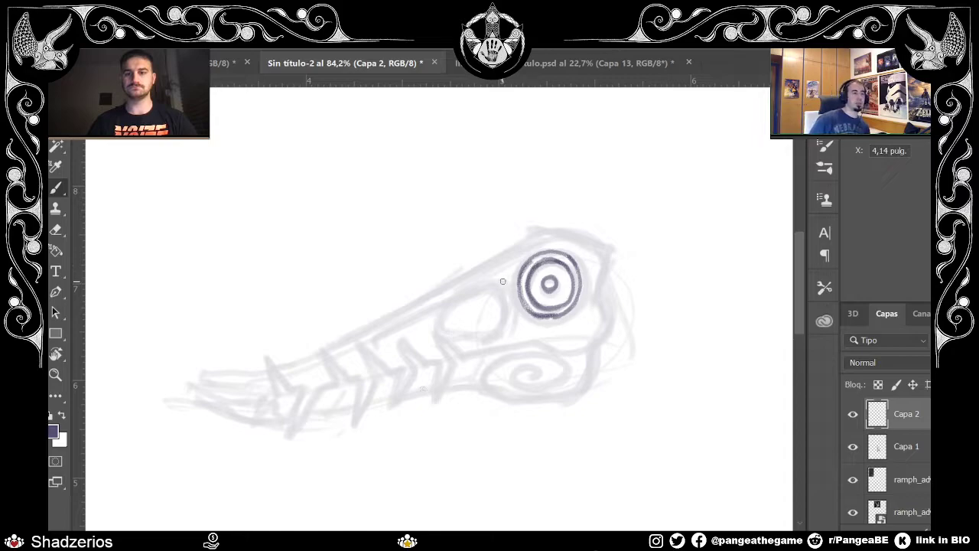
Step: Trace the skull's crown and upper snout edge, and outline the long opening ahead of the eye
drag(494, 277, 518, 313)
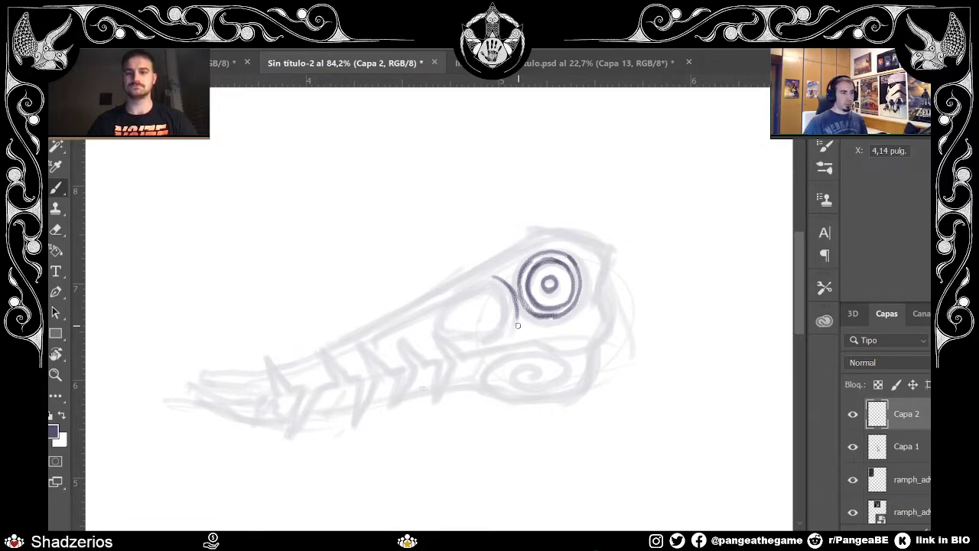
mouse_move(473, 268)
mouse_down()
mouse_move(527, 238)
mouse_move(592, 244)
mouse_up()
mouse_move(521, 241)
mouse_down()
mouse_move(587, 234)
mouse_move(556, 231)
mouse_move(606, 264)
mouse_move(586, 244)
mouse_move(601, 289)
mouse_move(603, 260)
mouse_move(597, 302)
mouse_up()
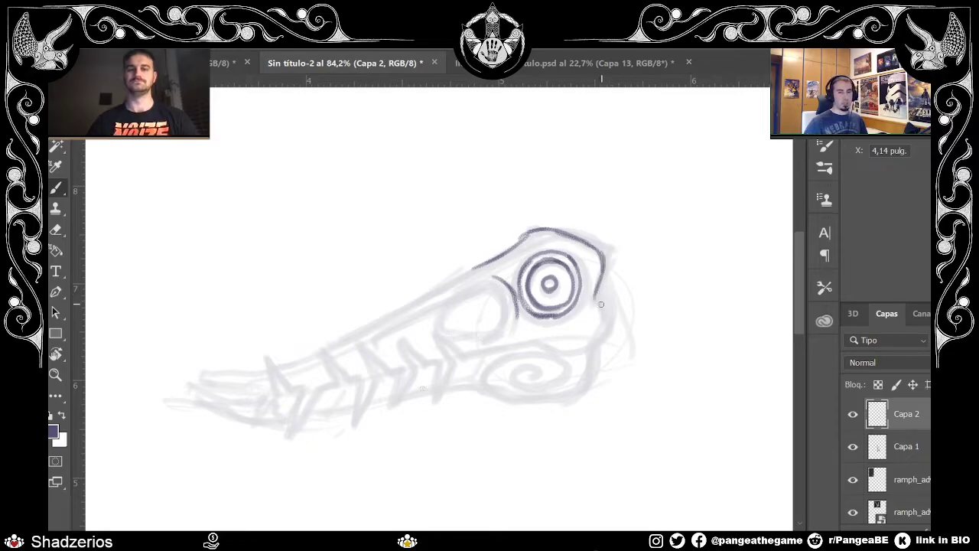
drag(409, 317, 501, 274)
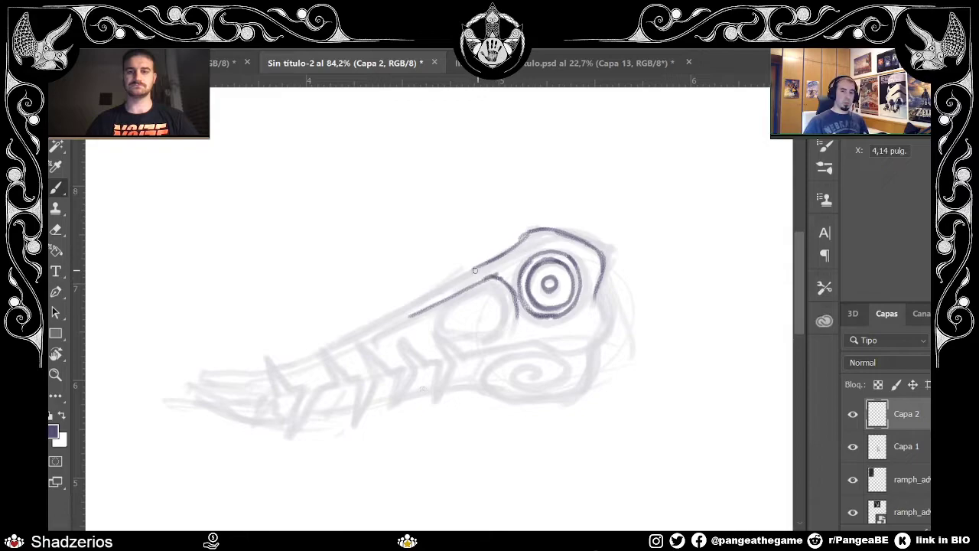
drag(383, 319, 494, 260)
drag(438, 291, 496, 261)
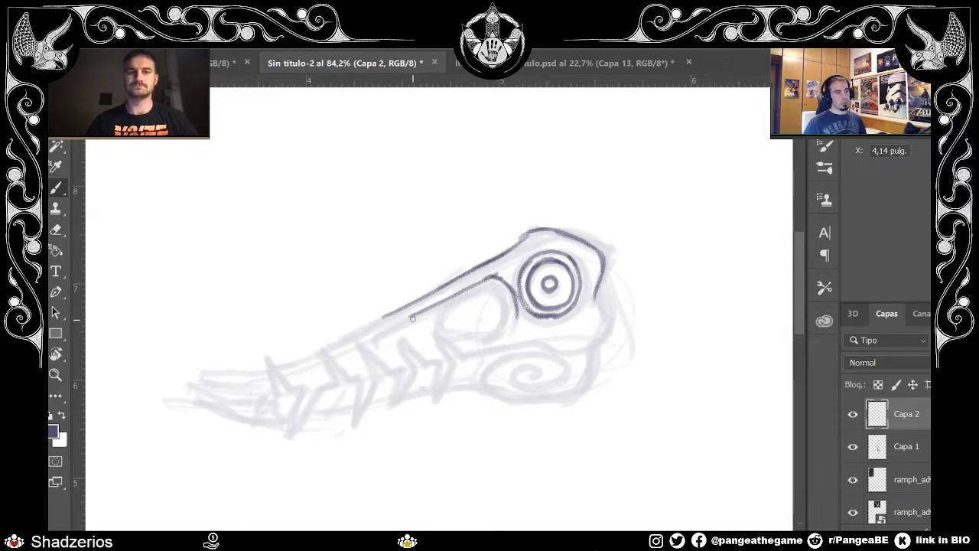
mouse_move(412, 313)
mouse_down()
mouse_move(379, 343)
mouse_move(398, 325)
mouse_up()
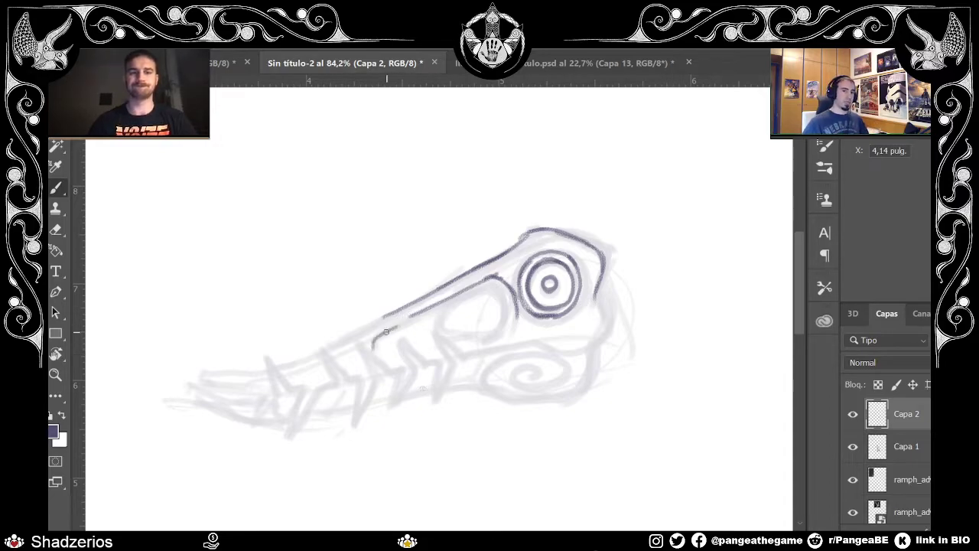
drag(518, 307, 518, 315)
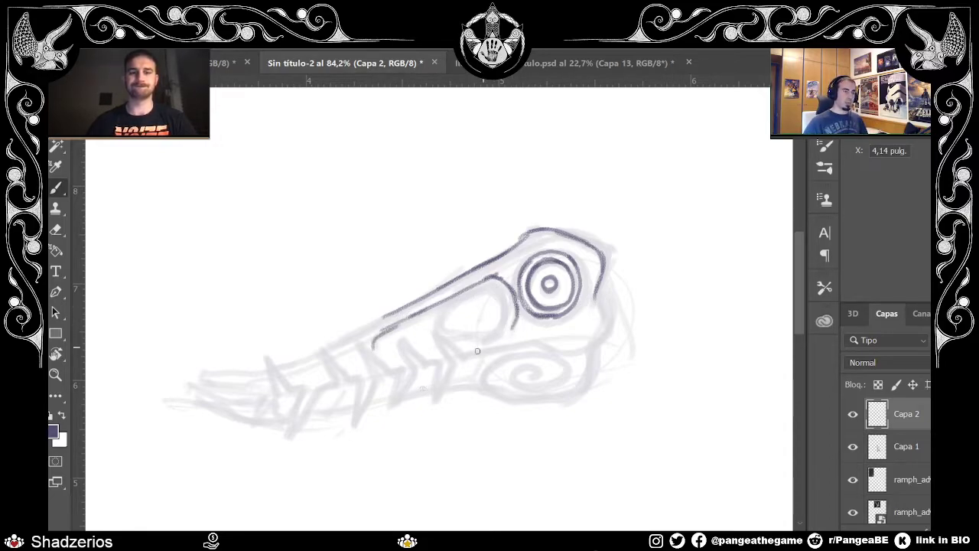
drag(461, 345, 516, 329)
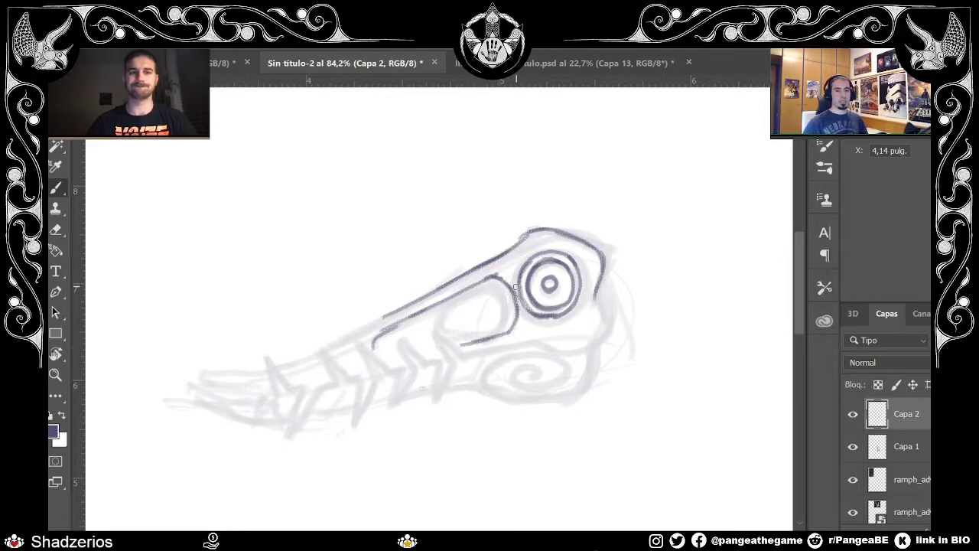
Step: Trace the wavy cheek line around the back of the skull to the crown, and draw the pointed teeth along the jaw
drag(436, 334, 457, 364)
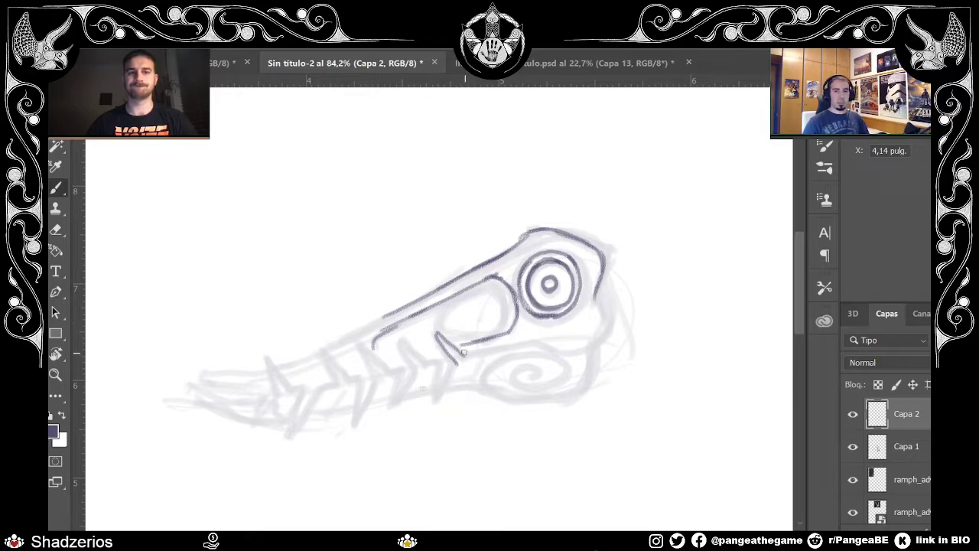
drag(459, 359, 476, 353)
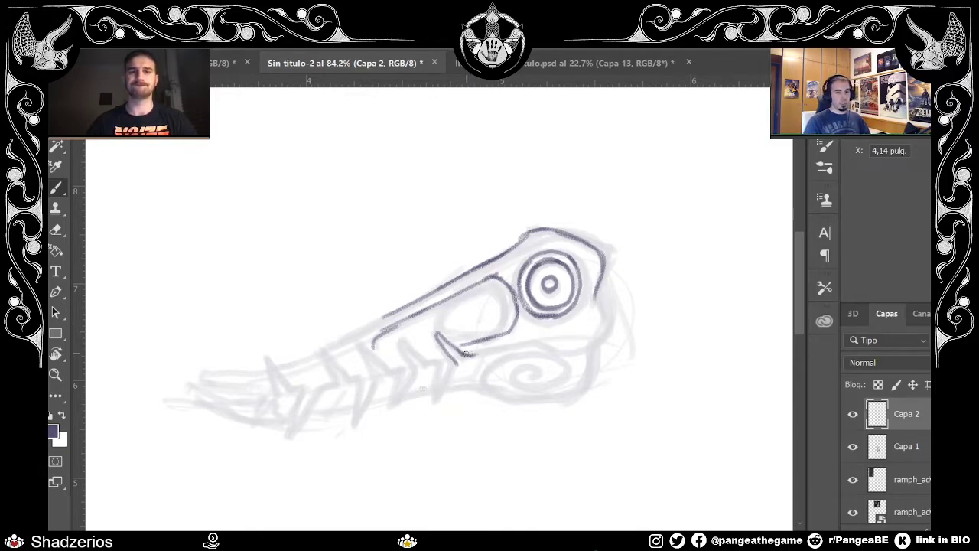
mouse_move(473, 352)
mouse_down()
mouse_move(565, 342)
mouse_move(547, 348)
mouse_move(568, 363)
mouse_up()
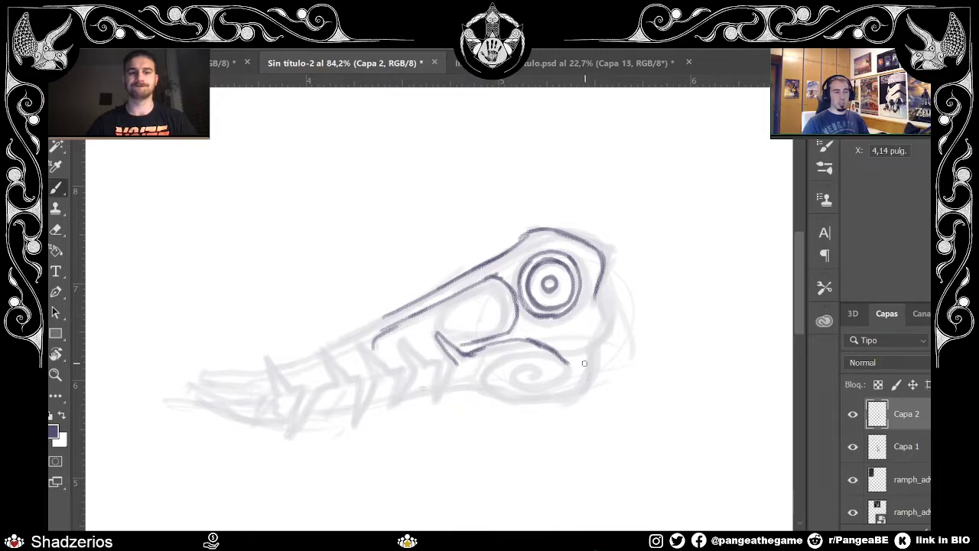
mouse_move(570, 365)
mouse_down()
mouse_move(602, 359)
mouse_move(579, 365)
mouse_move(613, 332)
mouse_move(602, 358)
mouse_move(609, 325)
mouse_move(593, 278)
mouse_move(606, 325)
mouse_up()
drag(603, 277, 603, 311)
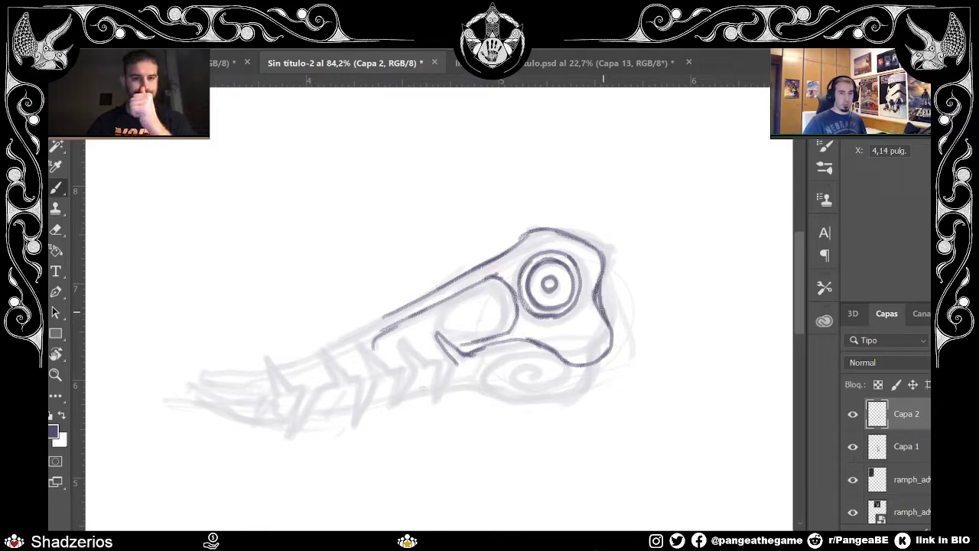
mouse_move(453, 361)
mouse_down()
mouse_move(437, 398)
mouse_move(442, 365)
mouse_move(399, 344)
mouse_move(420, 374)
mouse_move(399, 407)
mouse_move(398, 358)
mouse_move(379, 362)
mouse_move(359, 341)
mouse_move(380, 379)
mouse_move(360, 420)
mouse_move(362, 368)
mouse_move(352, 379)
mouse_move(321, 346)
mouse_move(336, 379)
mouse_up()
Step: Switch to the document with the horned mask and examine its finished line work and fill pattern up close
scroll(334, 373, down, 5)
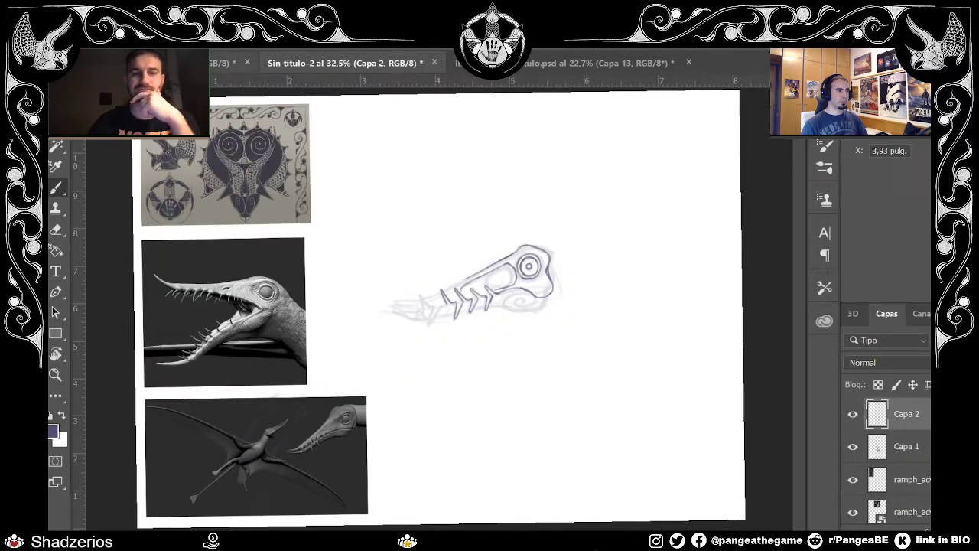
click(225, 63)
scroll(675, 403, up, 5)
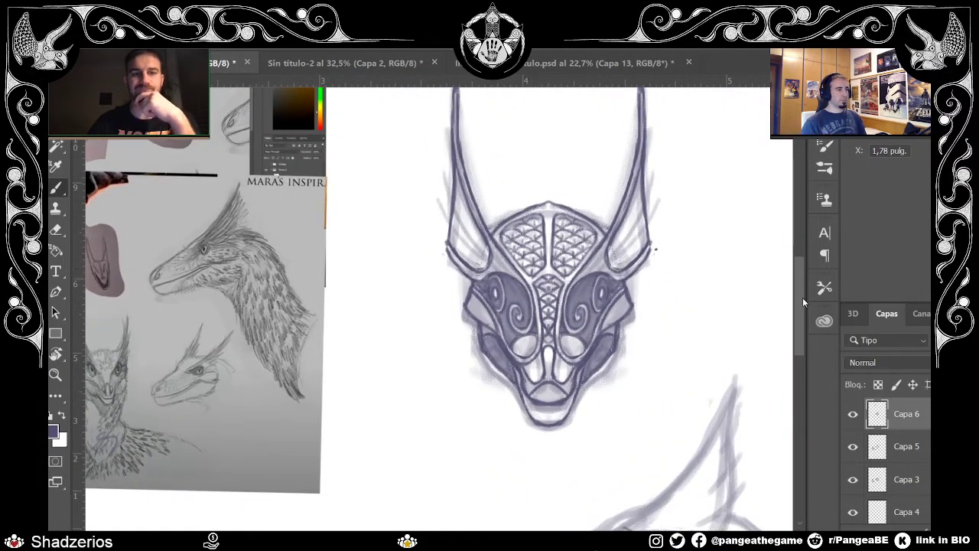
scroll(798, 303, up, 2)
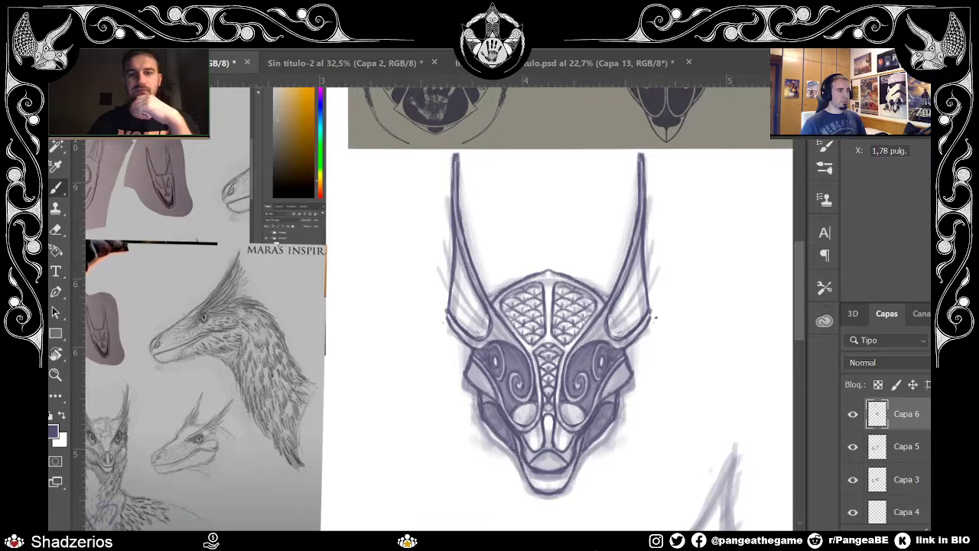
scroll(521, 520, right, 3)
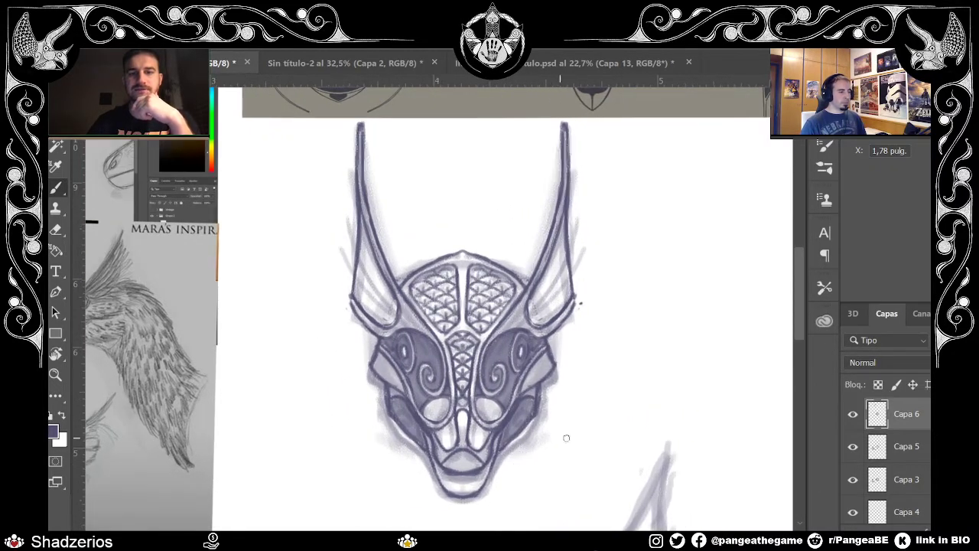
scroll(799, 329, down, 1)
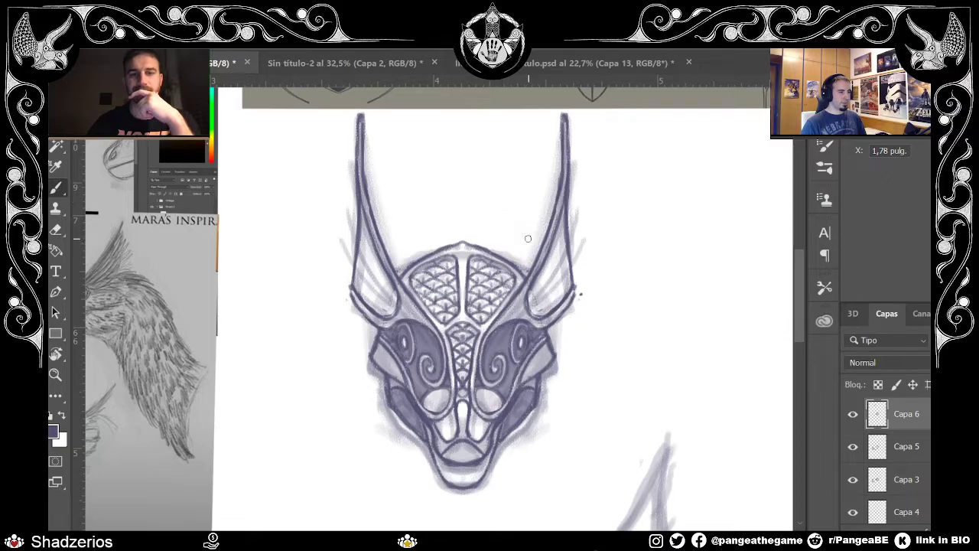
Step: Handwrite the note "LOOK LIKE EARS XD" beside the front-view mask's horns, with an arrow pointing at them
scroll(537, 231, down, 3)
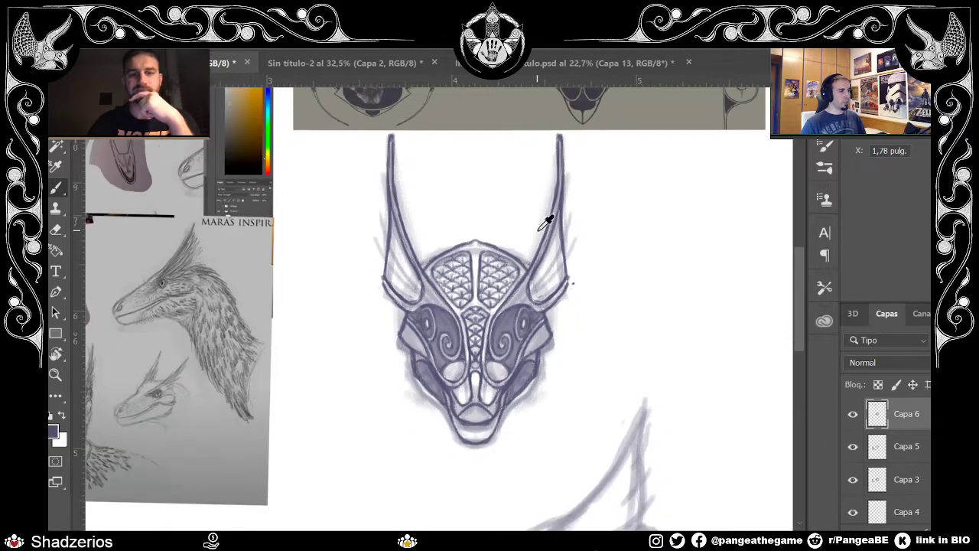
drag(800, 327, 802, 297)
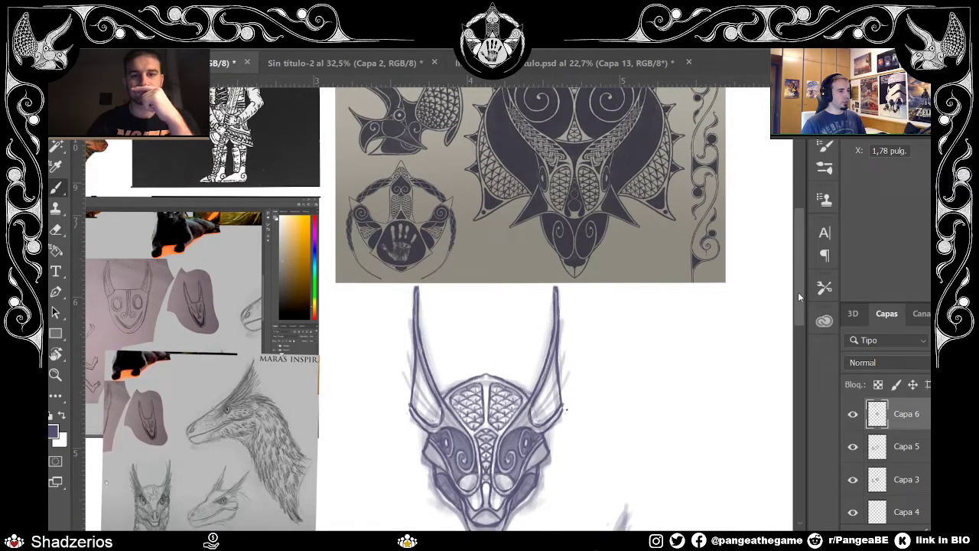
drag(612, 328, 586, 346)
mouse_move(593, 332)
mouse_down()
mouse_move(609, 342)
mouse_move(677, 323)
mouse_up()
mouse_move(687, 309)
mouse_down()
mouse_move(693, 329)
mouse_move(701, 326)
mouse_up()
mouse_move(636, 352)
mouse_down()
mouse_move(633, 373)
mouse_move(652, 371)
mouse_up()
mouse_move(651, 354)
mouse_down()
mouse_move(650, 372)
mouse_move(660, 372)
mouse_up()
mouse_move(673, 354)
mouse_down()
mouse_move(676, 373)
mouse_move(690, 355)
mouse_up()
drag(678, 364, 688, 373)
mouse_move(709, 358)
mouse_down()
mouse_move(707, 372)
mouse_move(724, 358)
mouse_up()
drag(708, 364, 721, 365)
drag(709, 373, 741, 371)
drag(729, 365, 743, 354)
mouse_move(744, 354)
mouse_down()
mouse_move(756, 371)
mouse_move(728, 396)
mouse_move(744, 396)
mouse_up()
drag(744, 375, 745, 396)
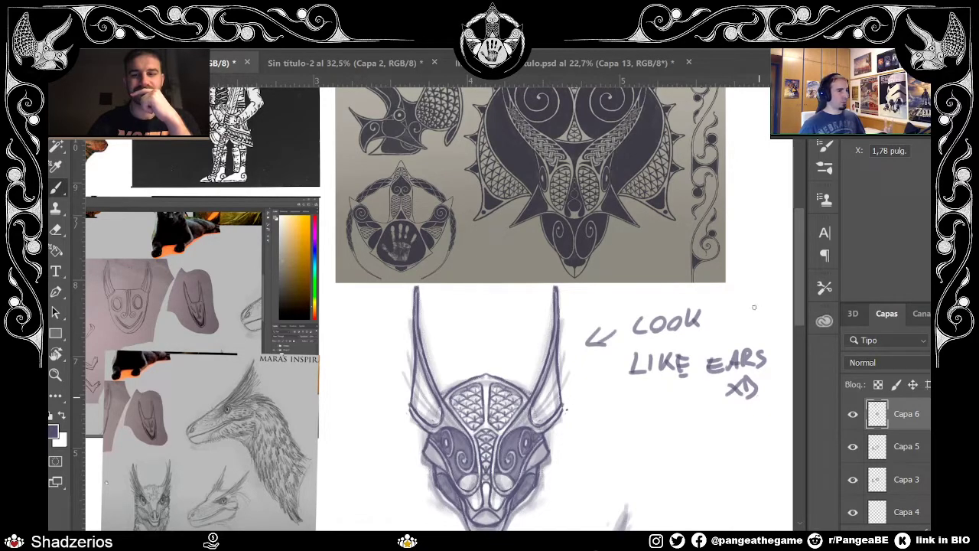
Step: Erase the handwritten note and arrow beside the horned mask with an enlarged eraser
scroll(800, 300, down, 1)
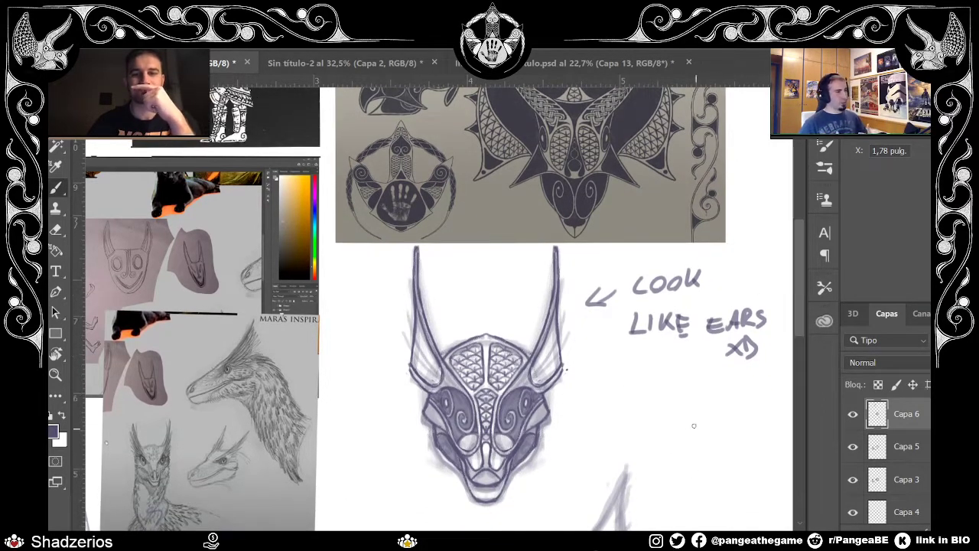
key(e)
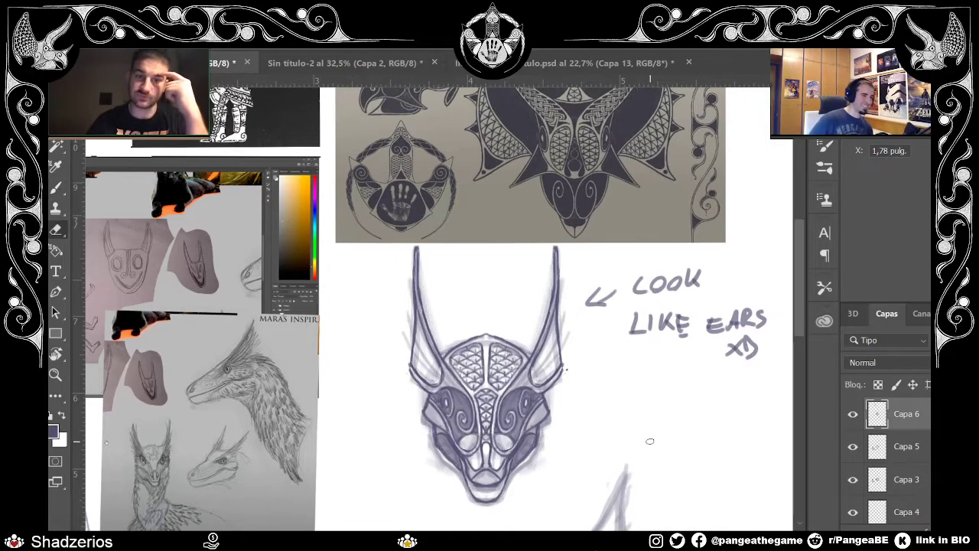
key(bracketright)
key(bracketright)
key(bracketright)
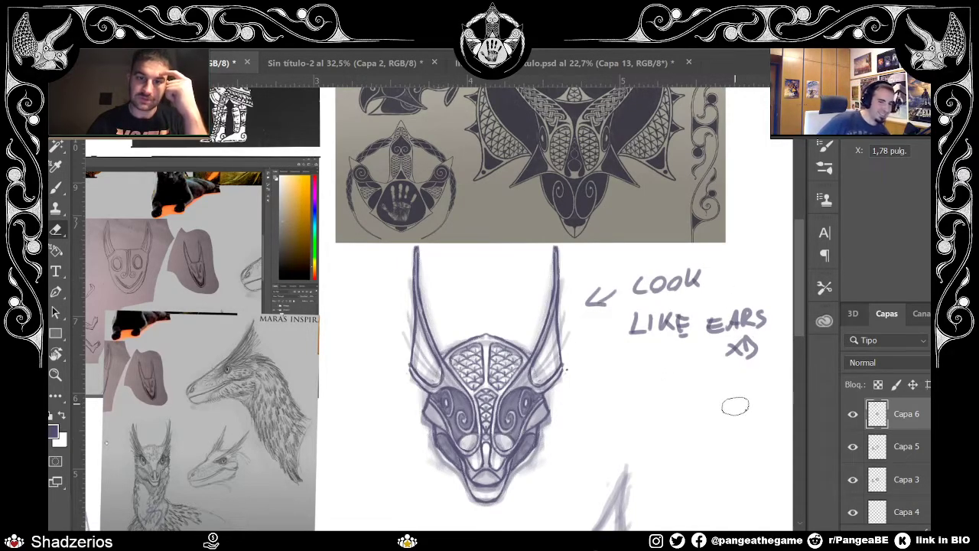
mouse_move(759, 403)
mouse_down()
mouse_move(737, 394)
mouse_move(742, 350)
mouse_move(757, 299)
mouse_move(777, 287)
mouse_move(611, 337)
mouse_move(621, 299)
mouse_move(655, 263)
mouse_move(647, 298)
mouse_up()
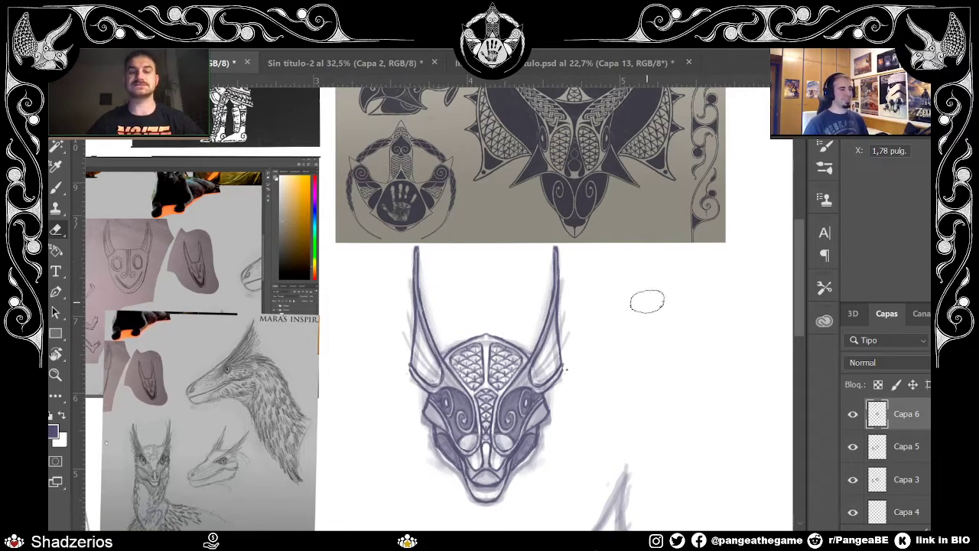
Step: Draw a small smiley face with two vertical eye strokes and a curved mouth in the blank area beside the horned mask
key(b)
scroll(579, 418, up, 2)
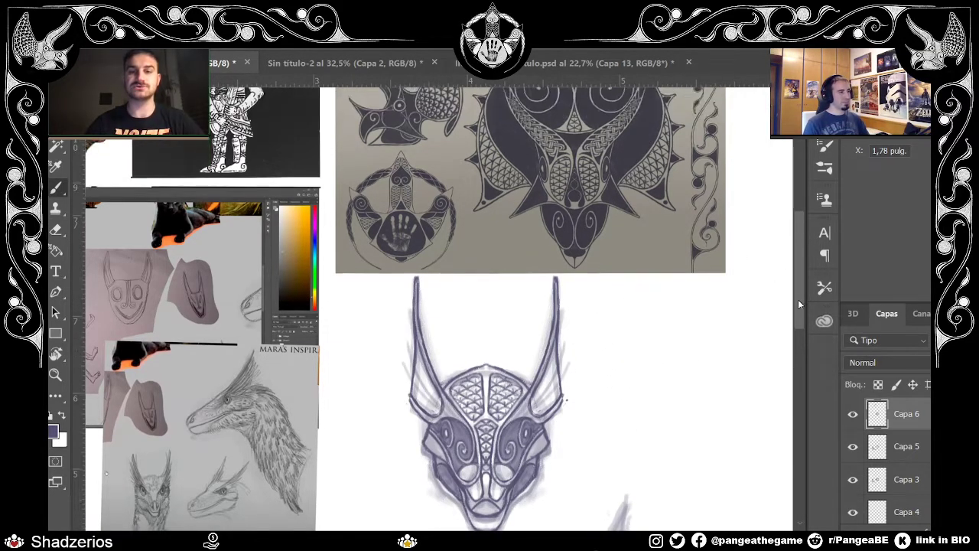
click(633, 345)
mouse_move(623, 375)
mouse_down()
mouse_move(652, 375)
mouse_move(634, 368)
mouse_up()
drag(643, 344, 642, 363)
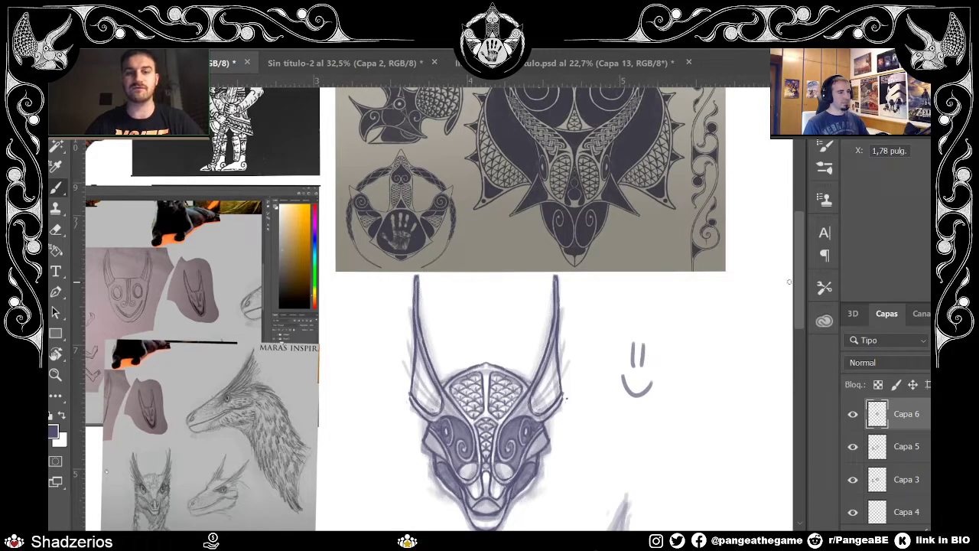
Step: Switch to the Sin título-2 document and compare the traced skull with the toothed pterosaur head reference
click(357, 62)
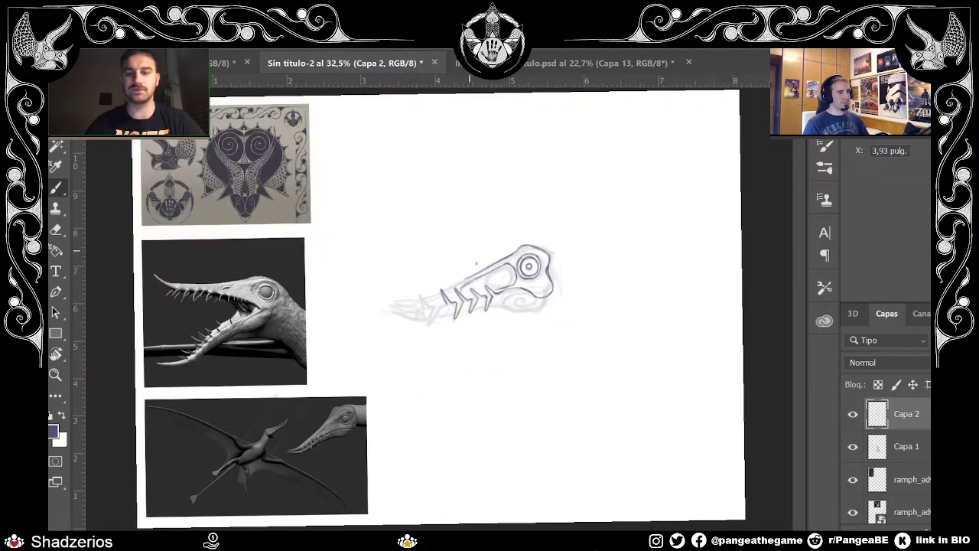
scroll(475, 268, up, 3)
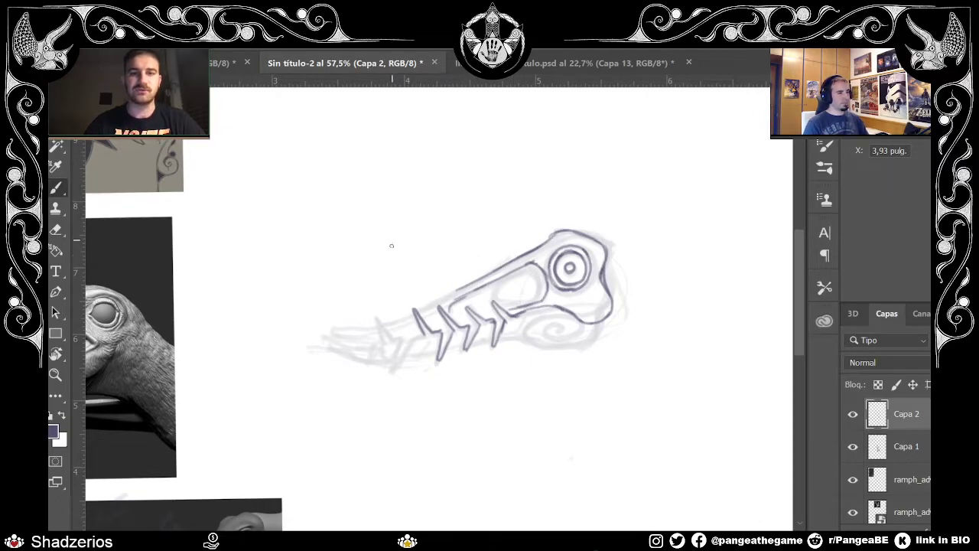
scroll(394, 265, down, 2)
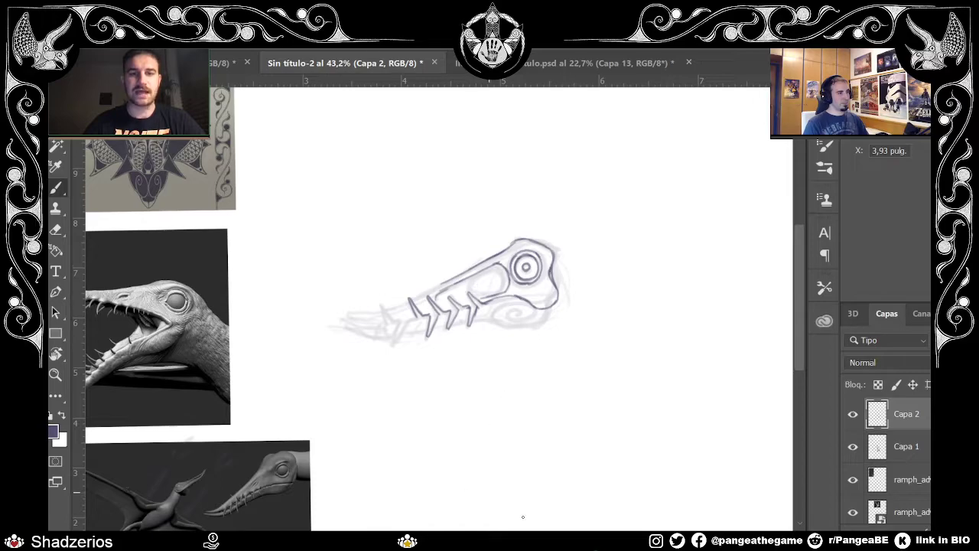
scroll(429, 306, left, 3)
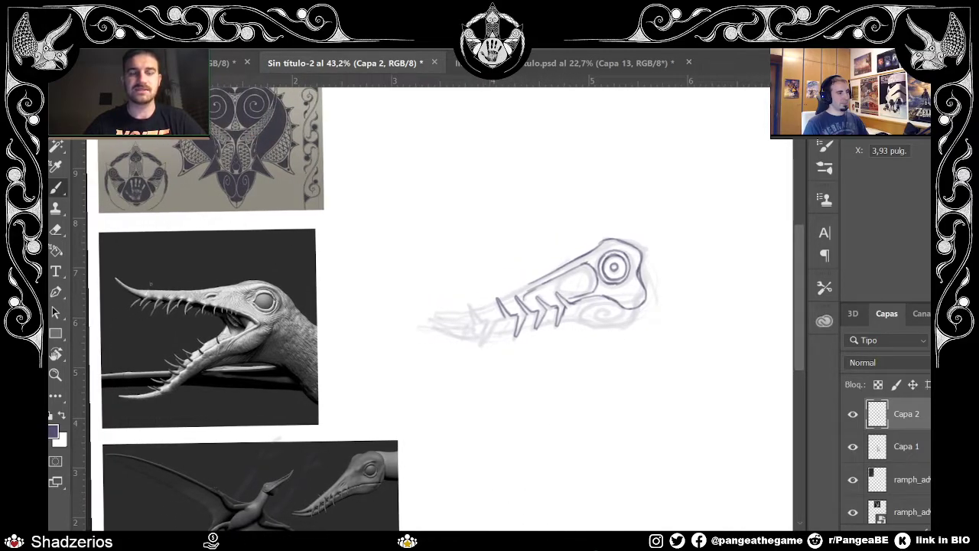
scroll(192, 337, up, 5)
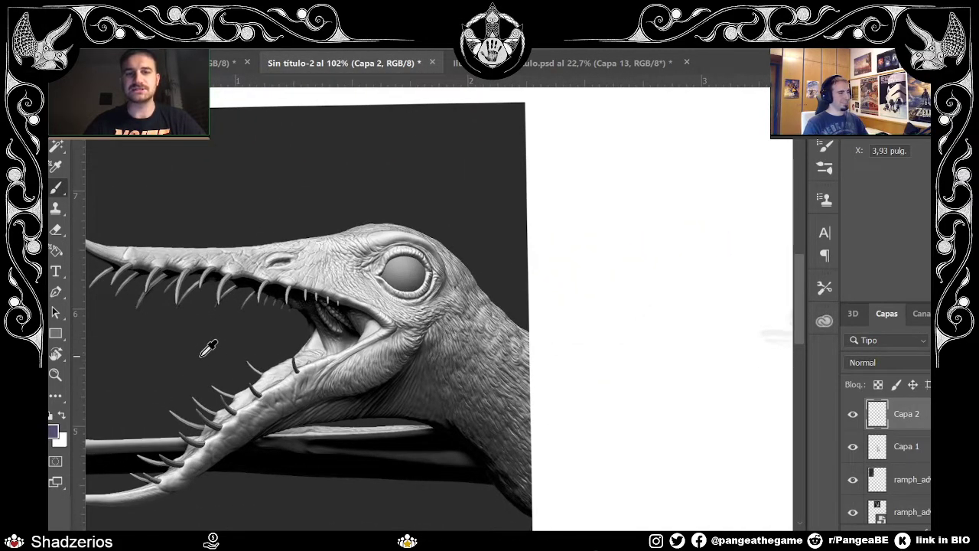
scroll(208, 348, down, 5)
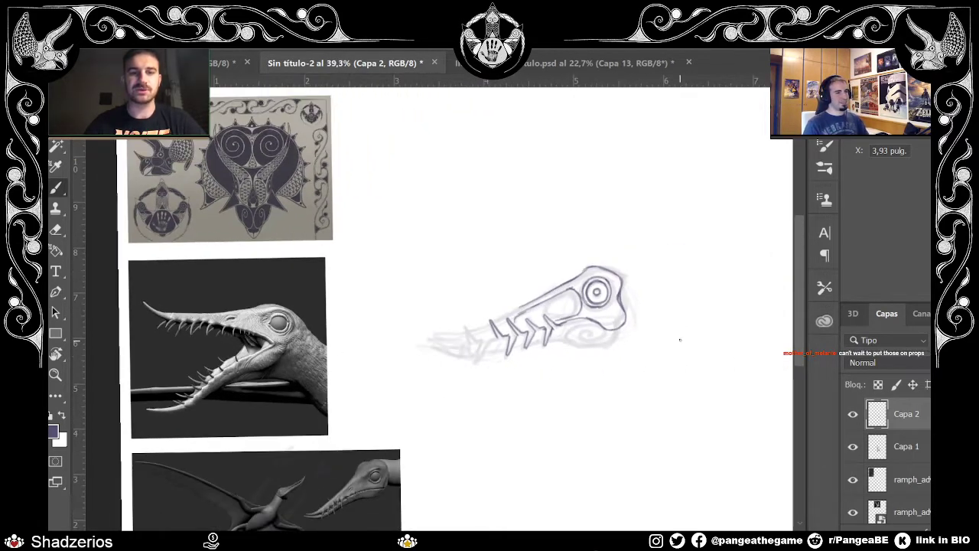
scroll(586, 308, up, 2)
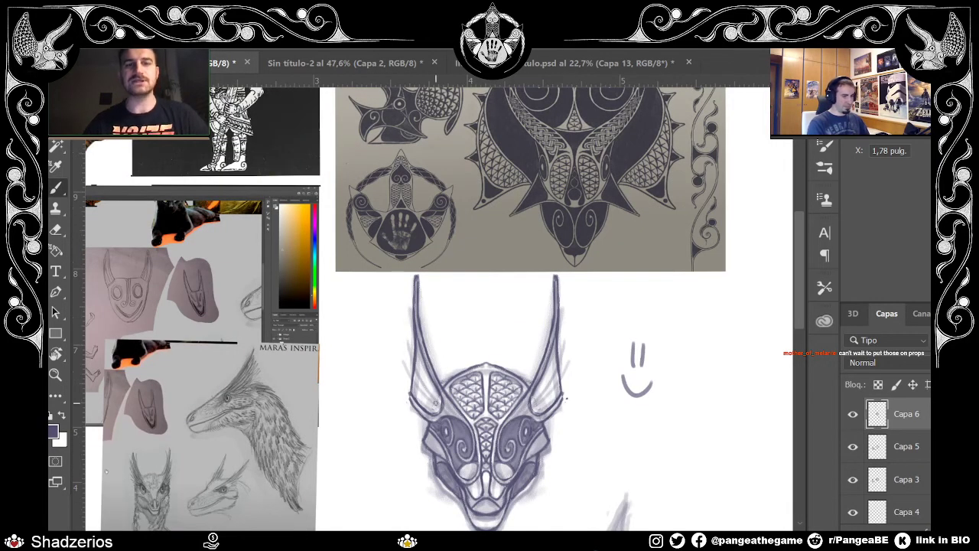
Step: Return to the horned mask document and handwrite "TATOOS" above the smiley face
scroll(435, 401, down, 3)
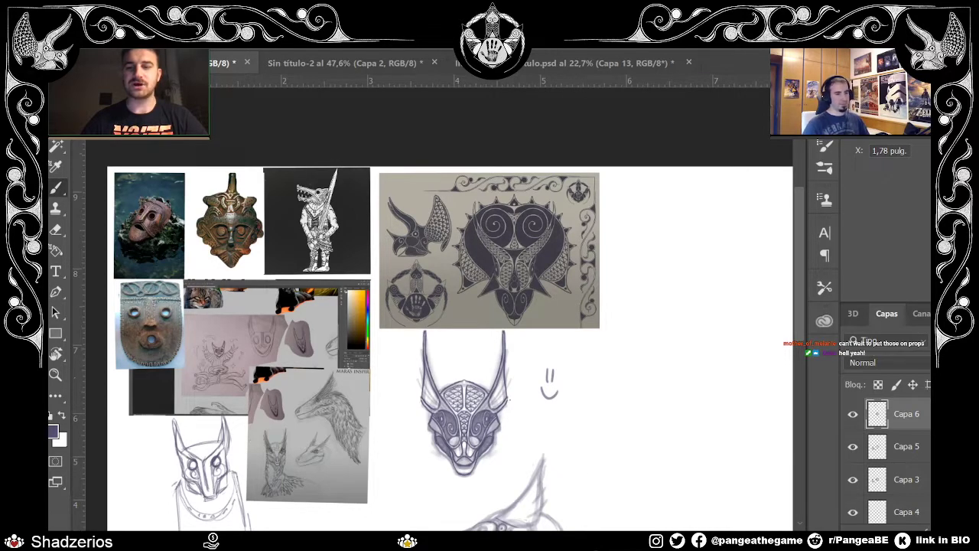
scroll(439, 348, right, 2)
scroll(557, 322, up, 5)
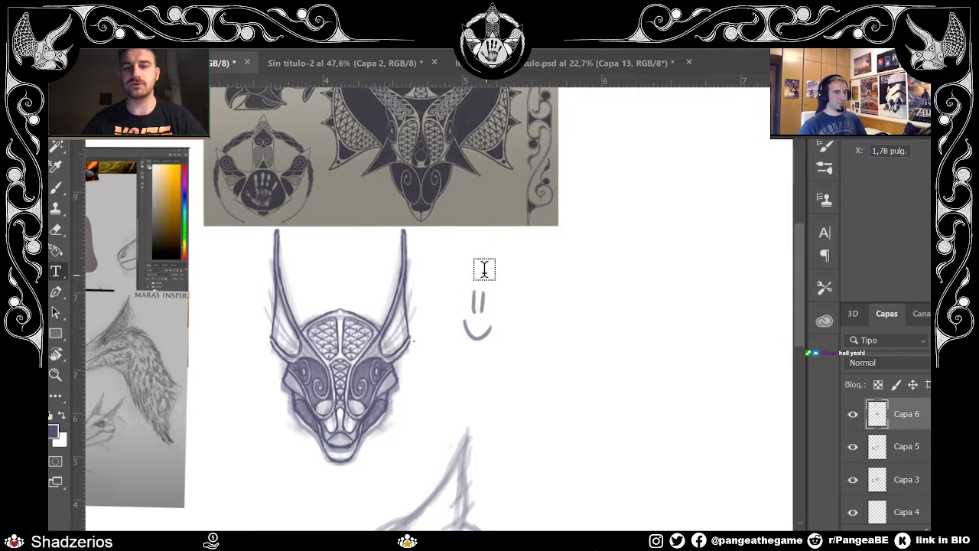
drag(471, 248, 490, 248)
mouse_move(480, 248)
mouse_down()
mouse_move(480, 267)
mouse_move(510, 268)
mouse_up()
drag(498, 260, 530, 248)
mouse_move(522, 249)
mouse_down()
mouse_move(522, 267)
mouse_move(539, 248)
mouse_move(568, 265)
mouse_up()
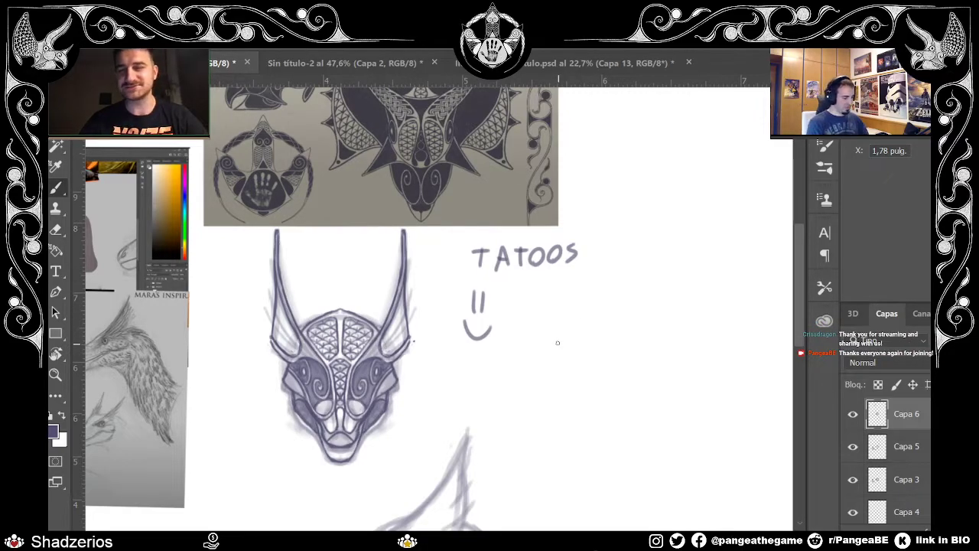
Step: Examine the whole mask sheet and the front-view horned mask's line work up close
key(e)
key(b)
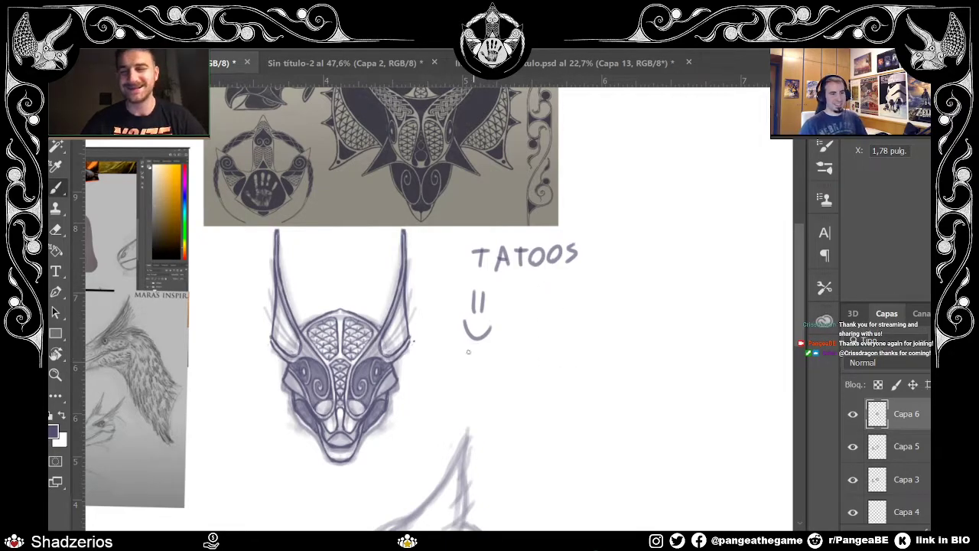
key(e)
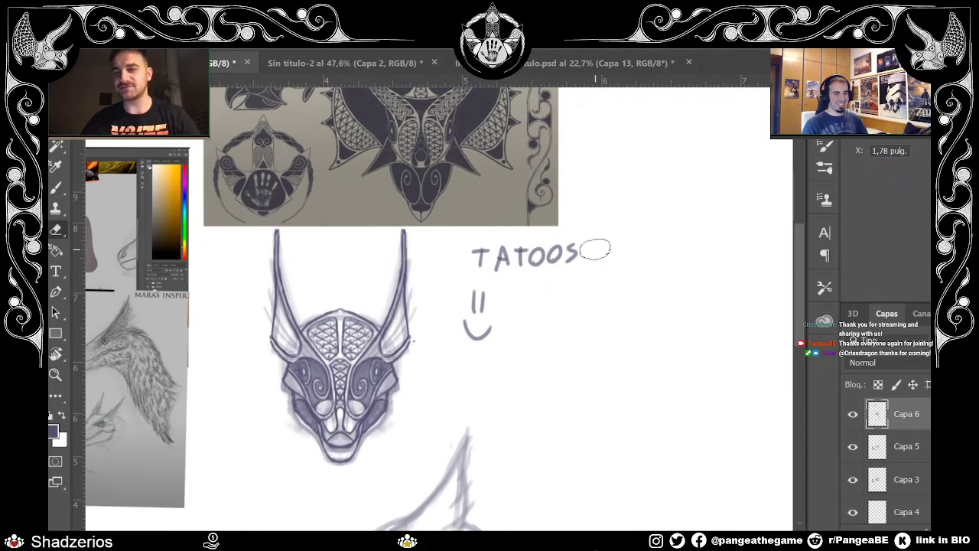
scroll(538, 243, down, 3)
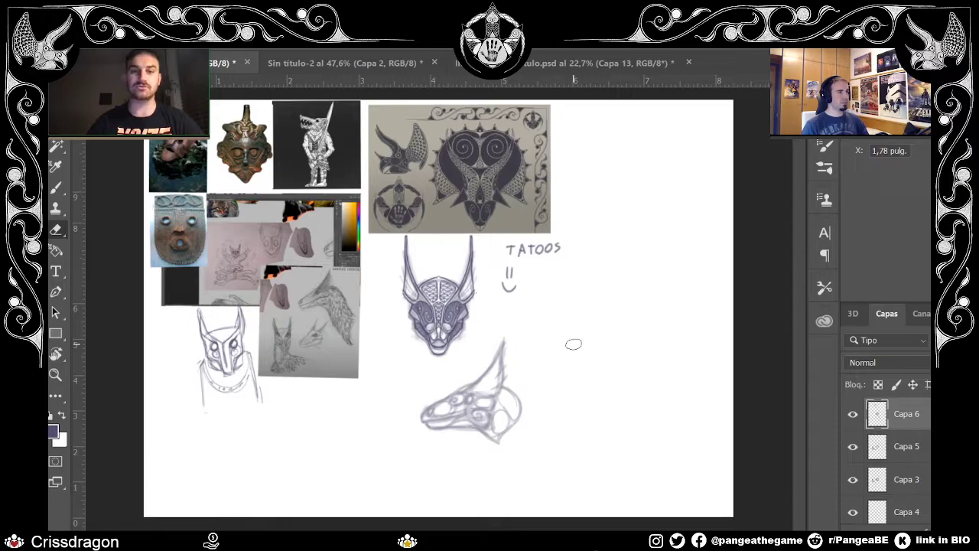
scroll(459, 275, up, 5)
scroll(467, 367, up, 1)
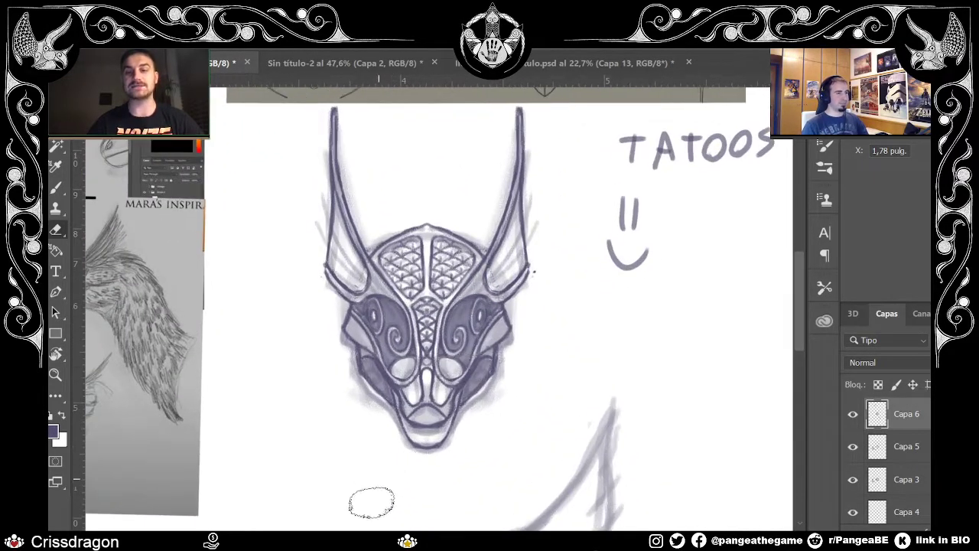
scroll(548, 415, left, 3)
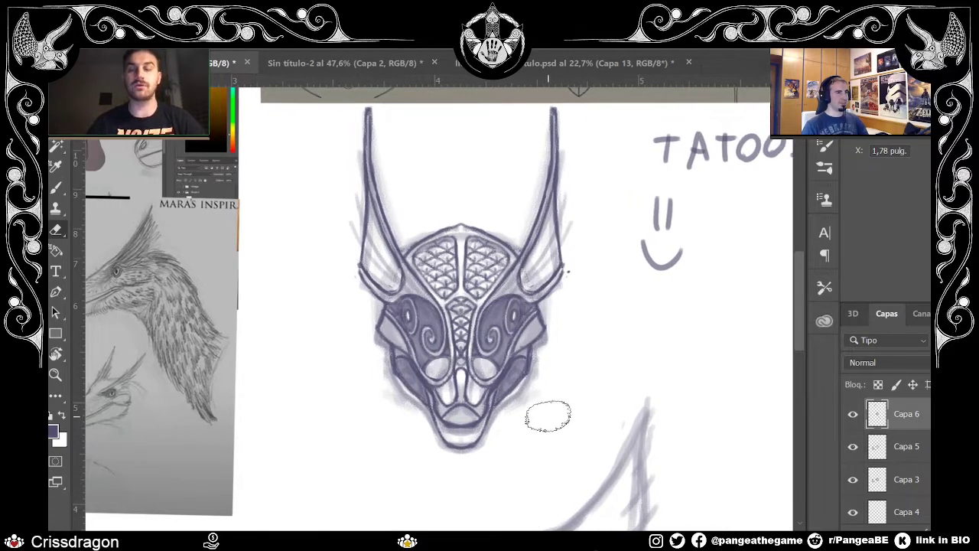
key(b)
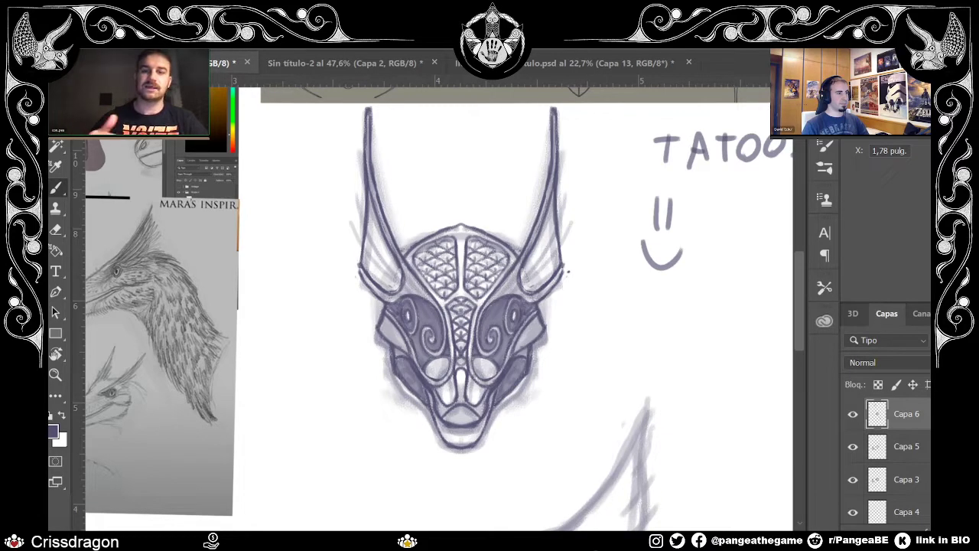
Step: Darken the side-view mask's eye ring, front horn edge and snout tip, and draw a small heart above the snout
scroll(483, 419, down, 1)
scroll(478, 423, down, 1)
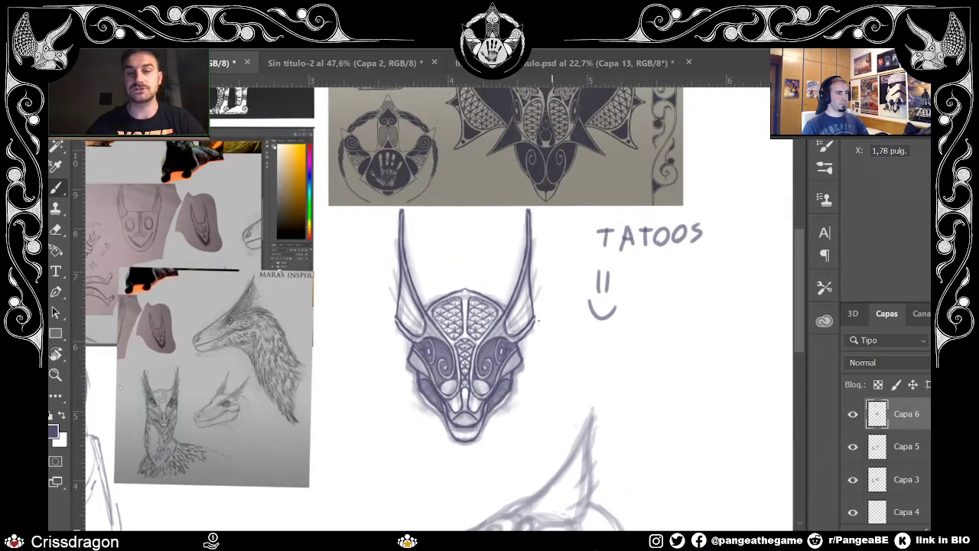
scroll(578, 468, down, 3)
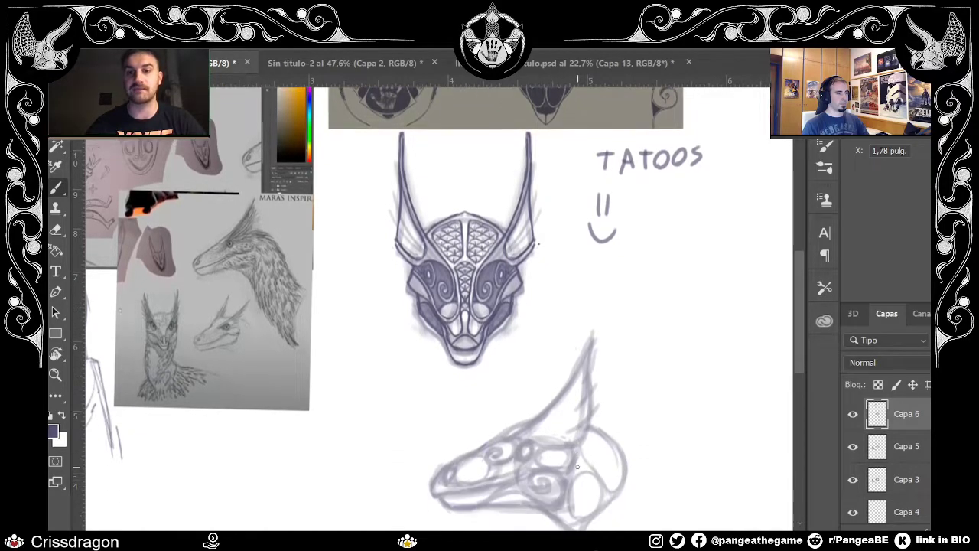
scroll(578, 467, down, 1)
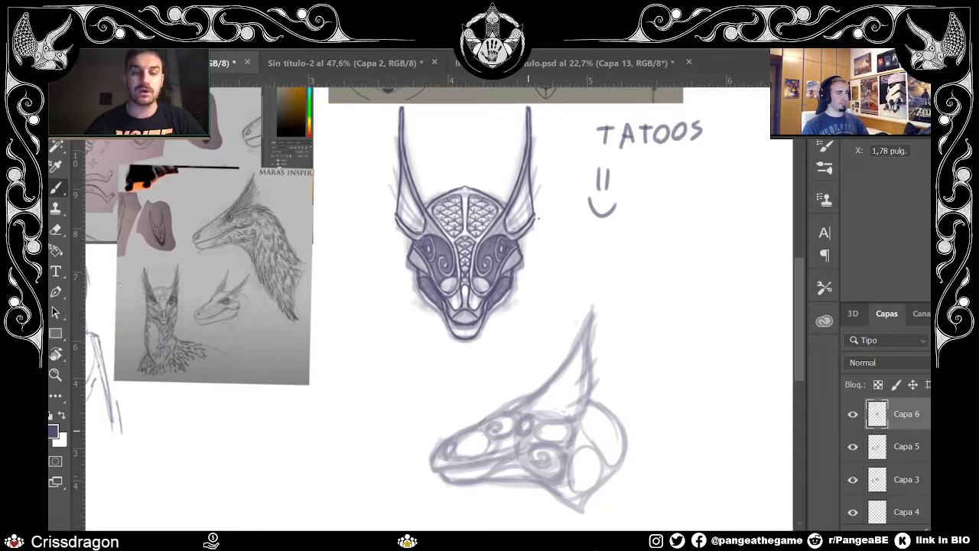
drag(522, 429, 529, 425)
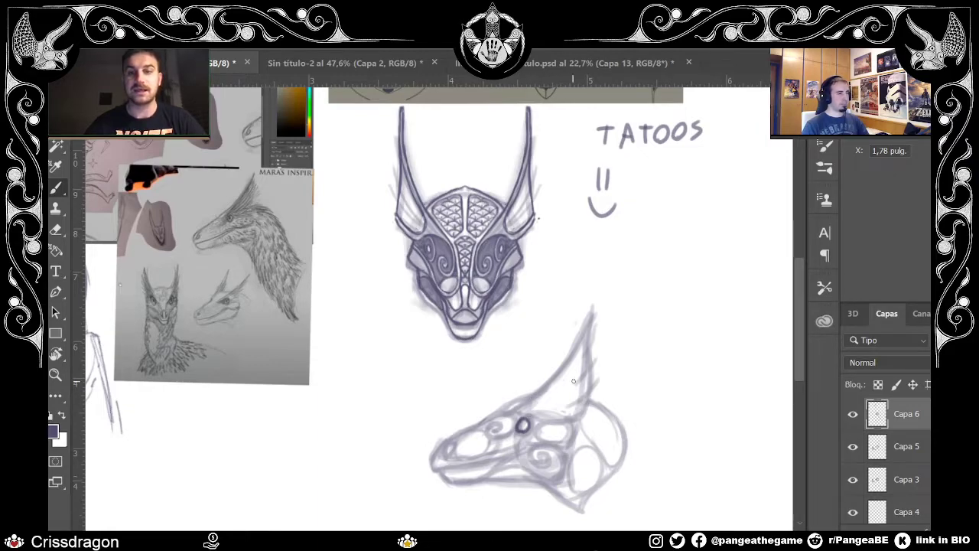
mouse_move(539, 395)
mouse_down()
mouse_move(581, 364)
mouse_move(610, 304)
mouse_move(567, 355)
mouse_move(587, 335)
mouse_up()
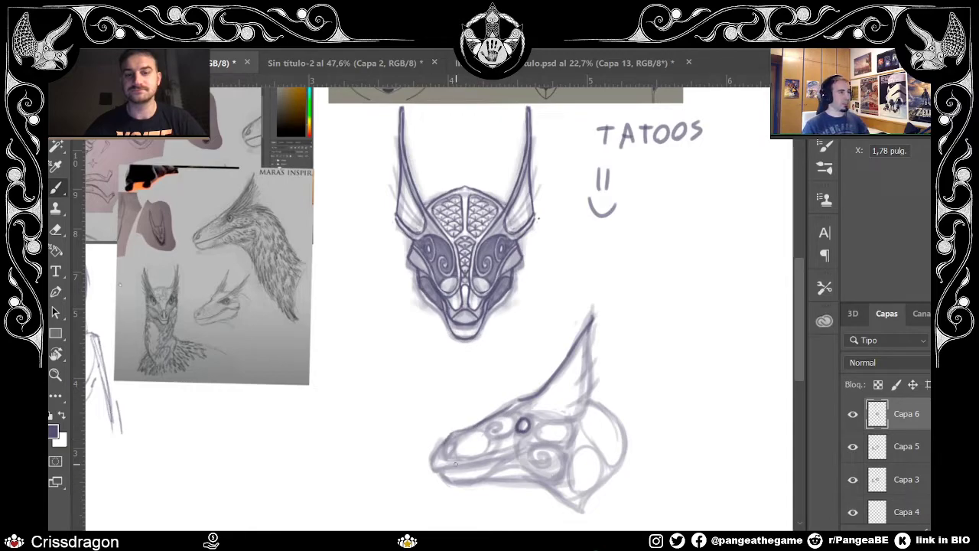
drag(434, 465, 464, 432)
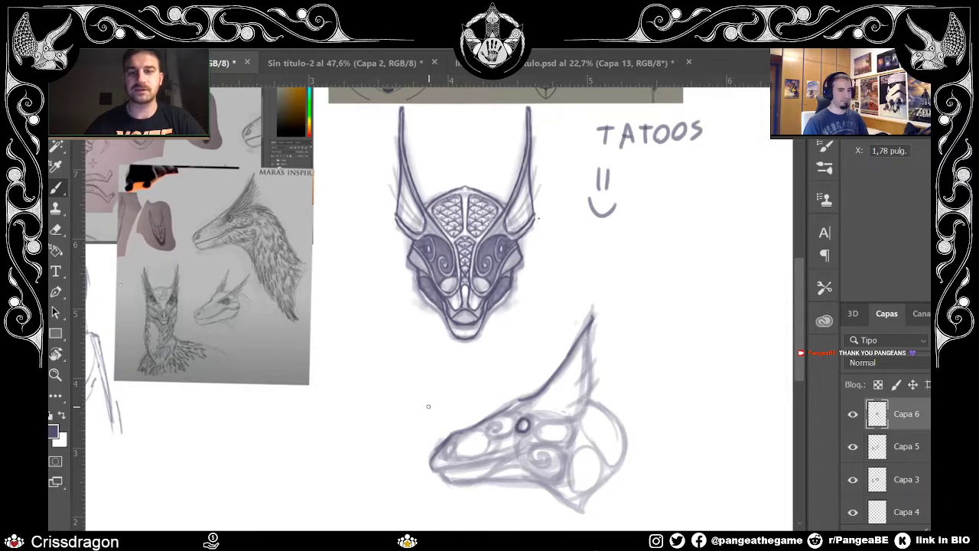
mouse_move(417, 407)
mouse_down()
mouse_move(436, 379)
mouse_move(417, 410)
mouse_up()
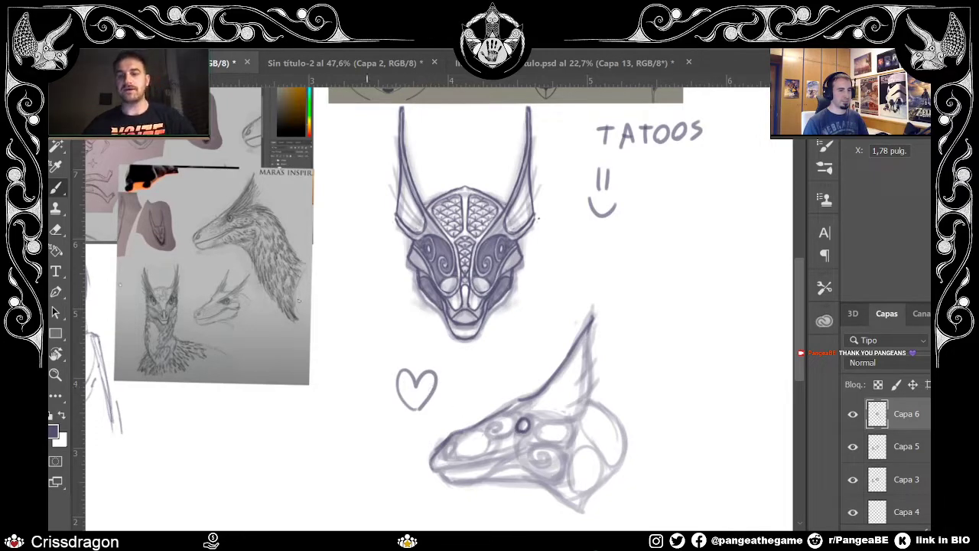